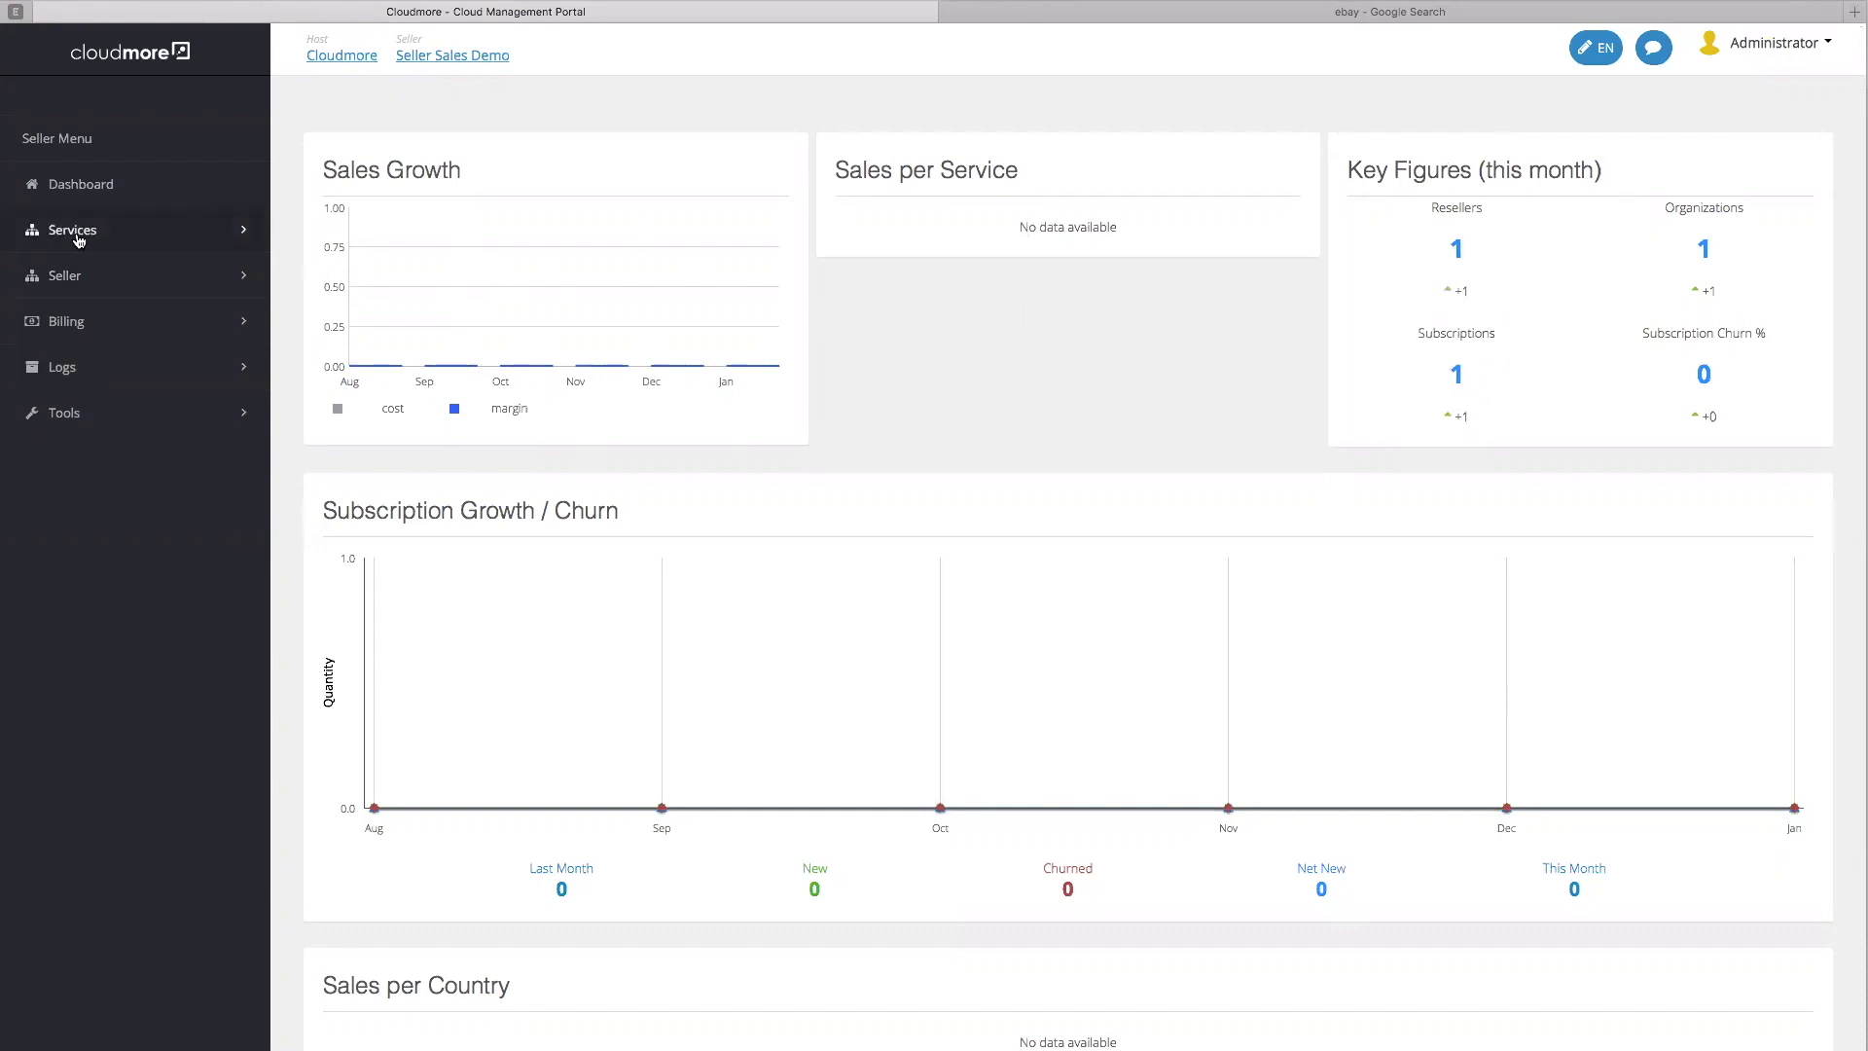
Open the seller's Properties page and scroll through its details
left_click(176, 231)
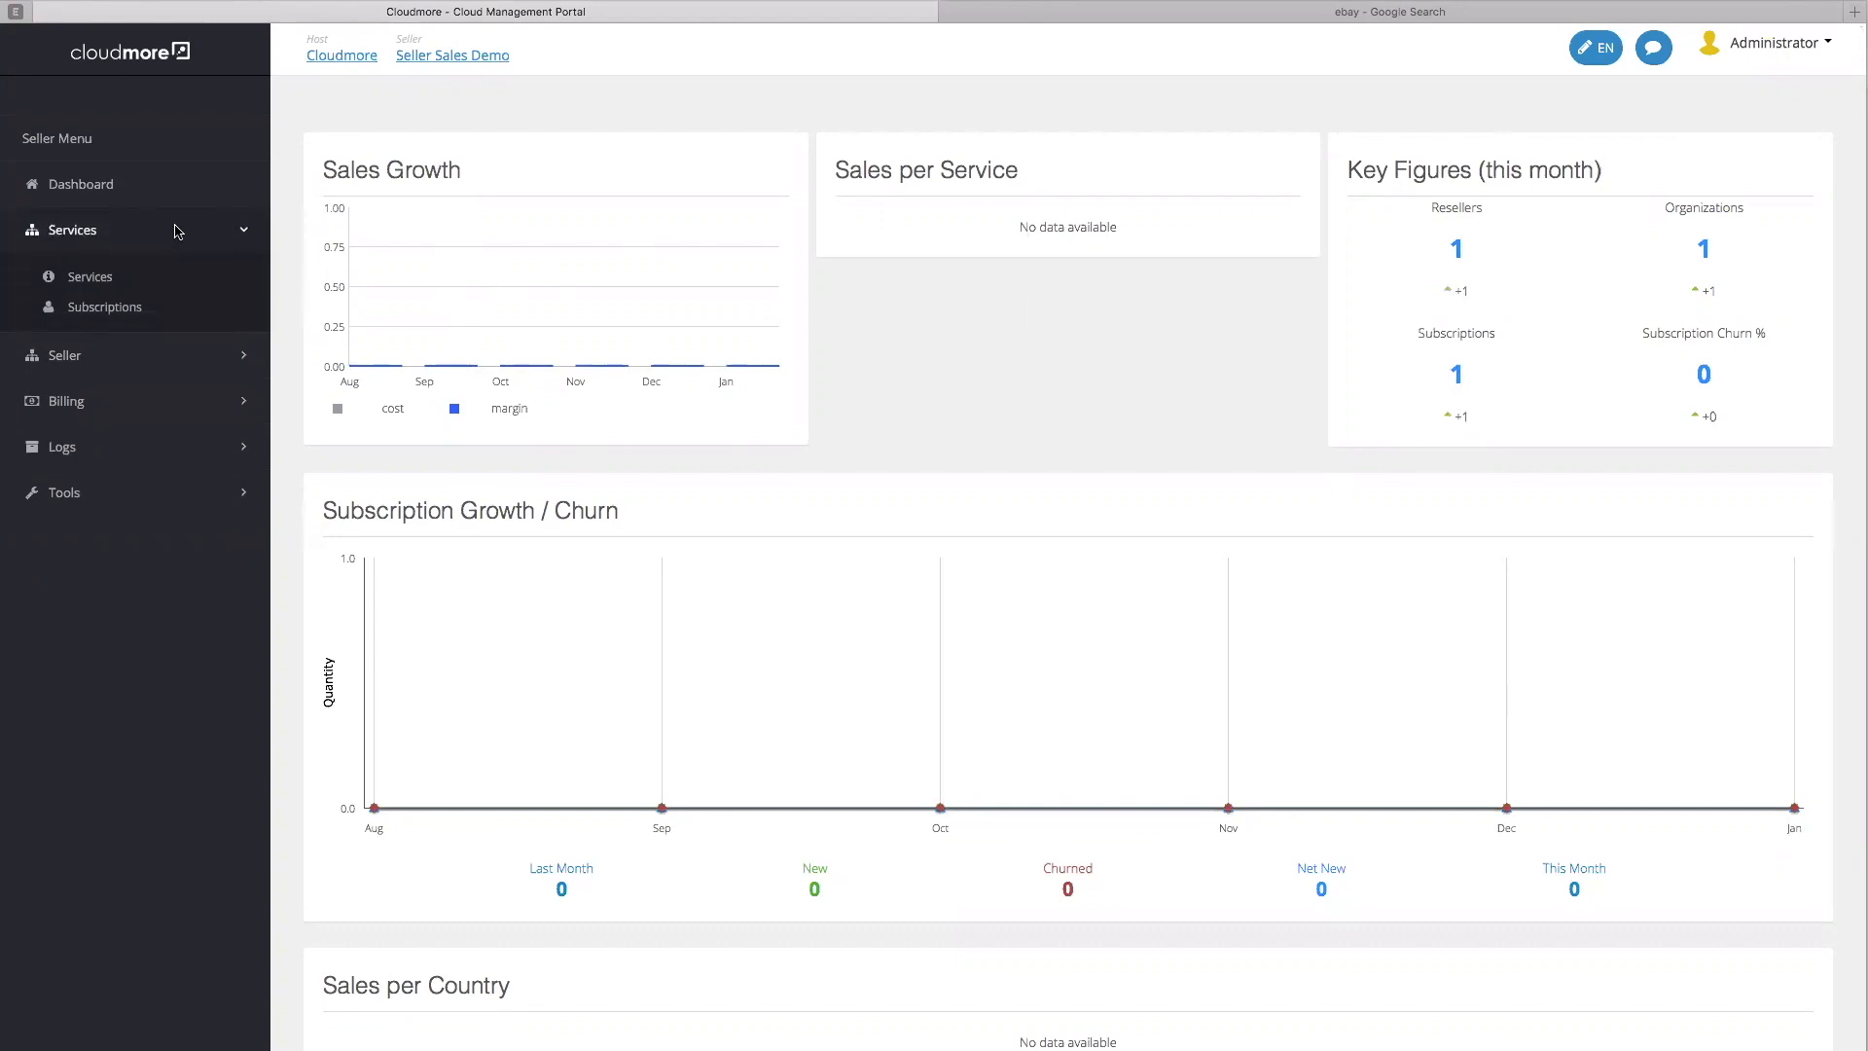
left_click(123, 358)
left_click(114, 334)
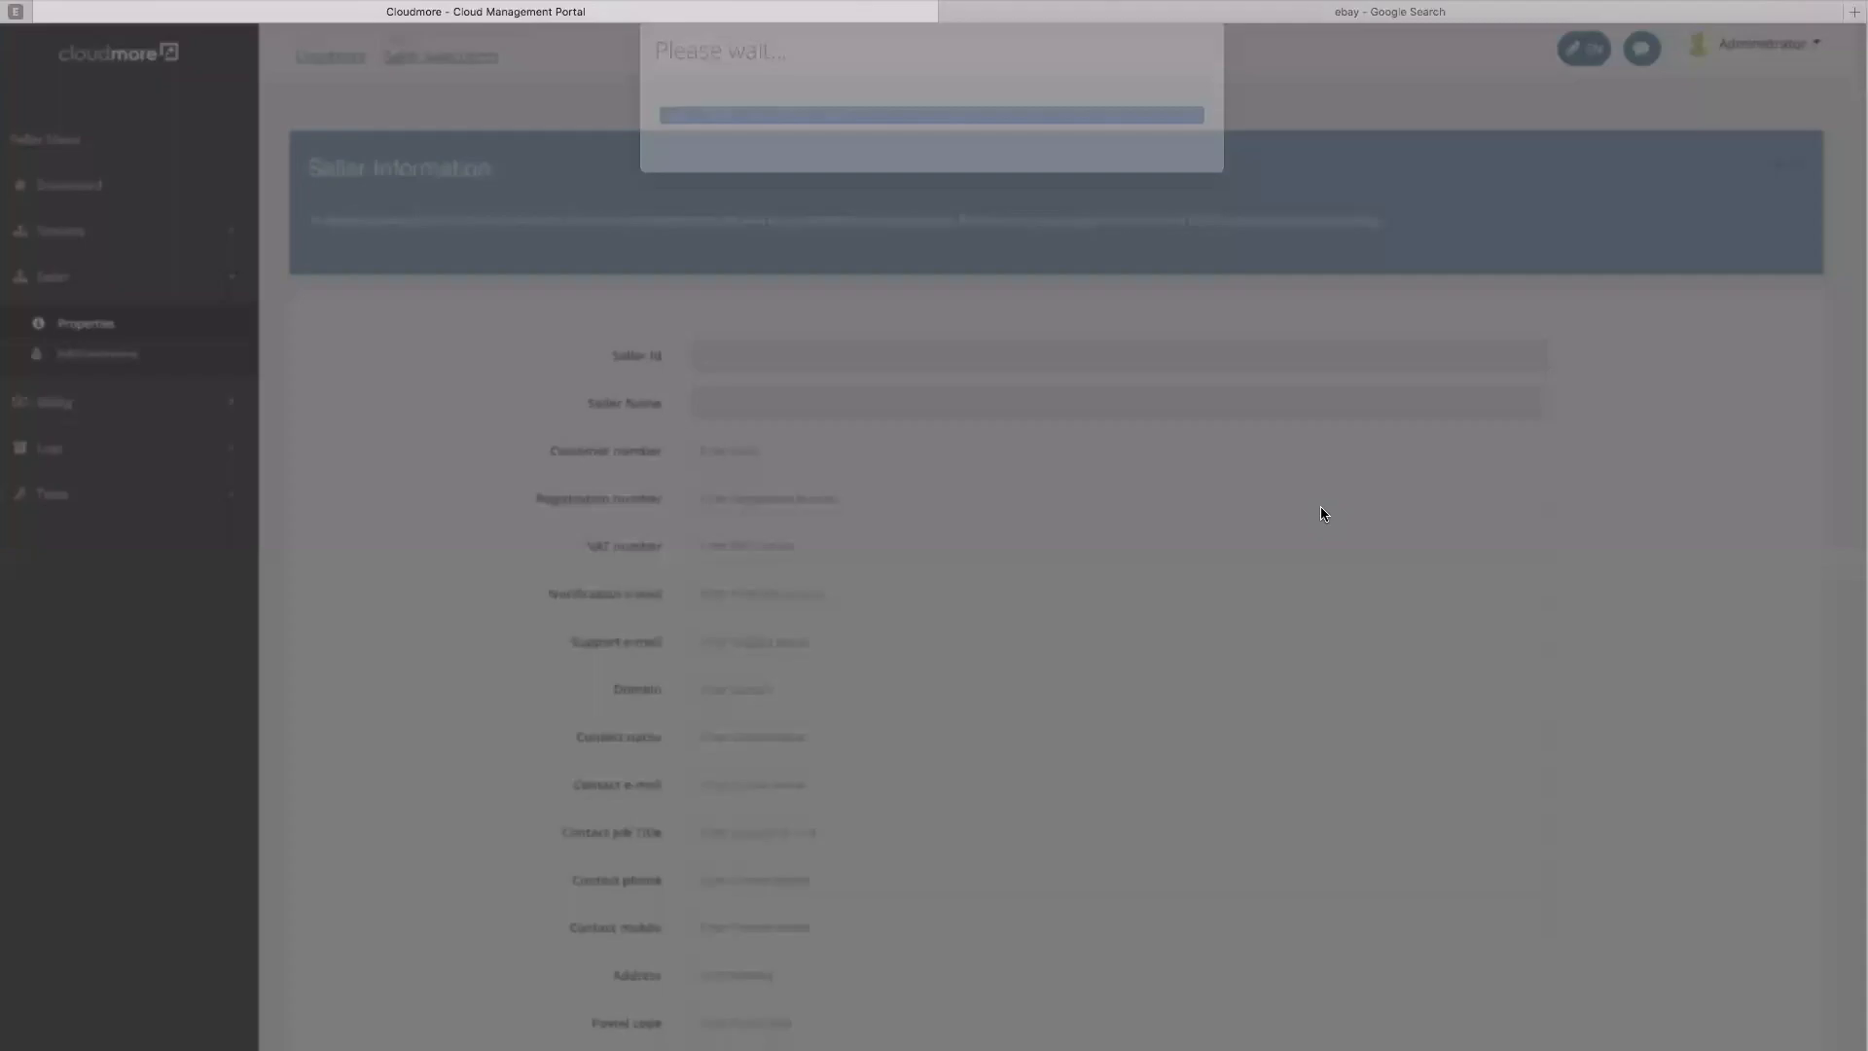
scroll(1194, 611, "down", 2)
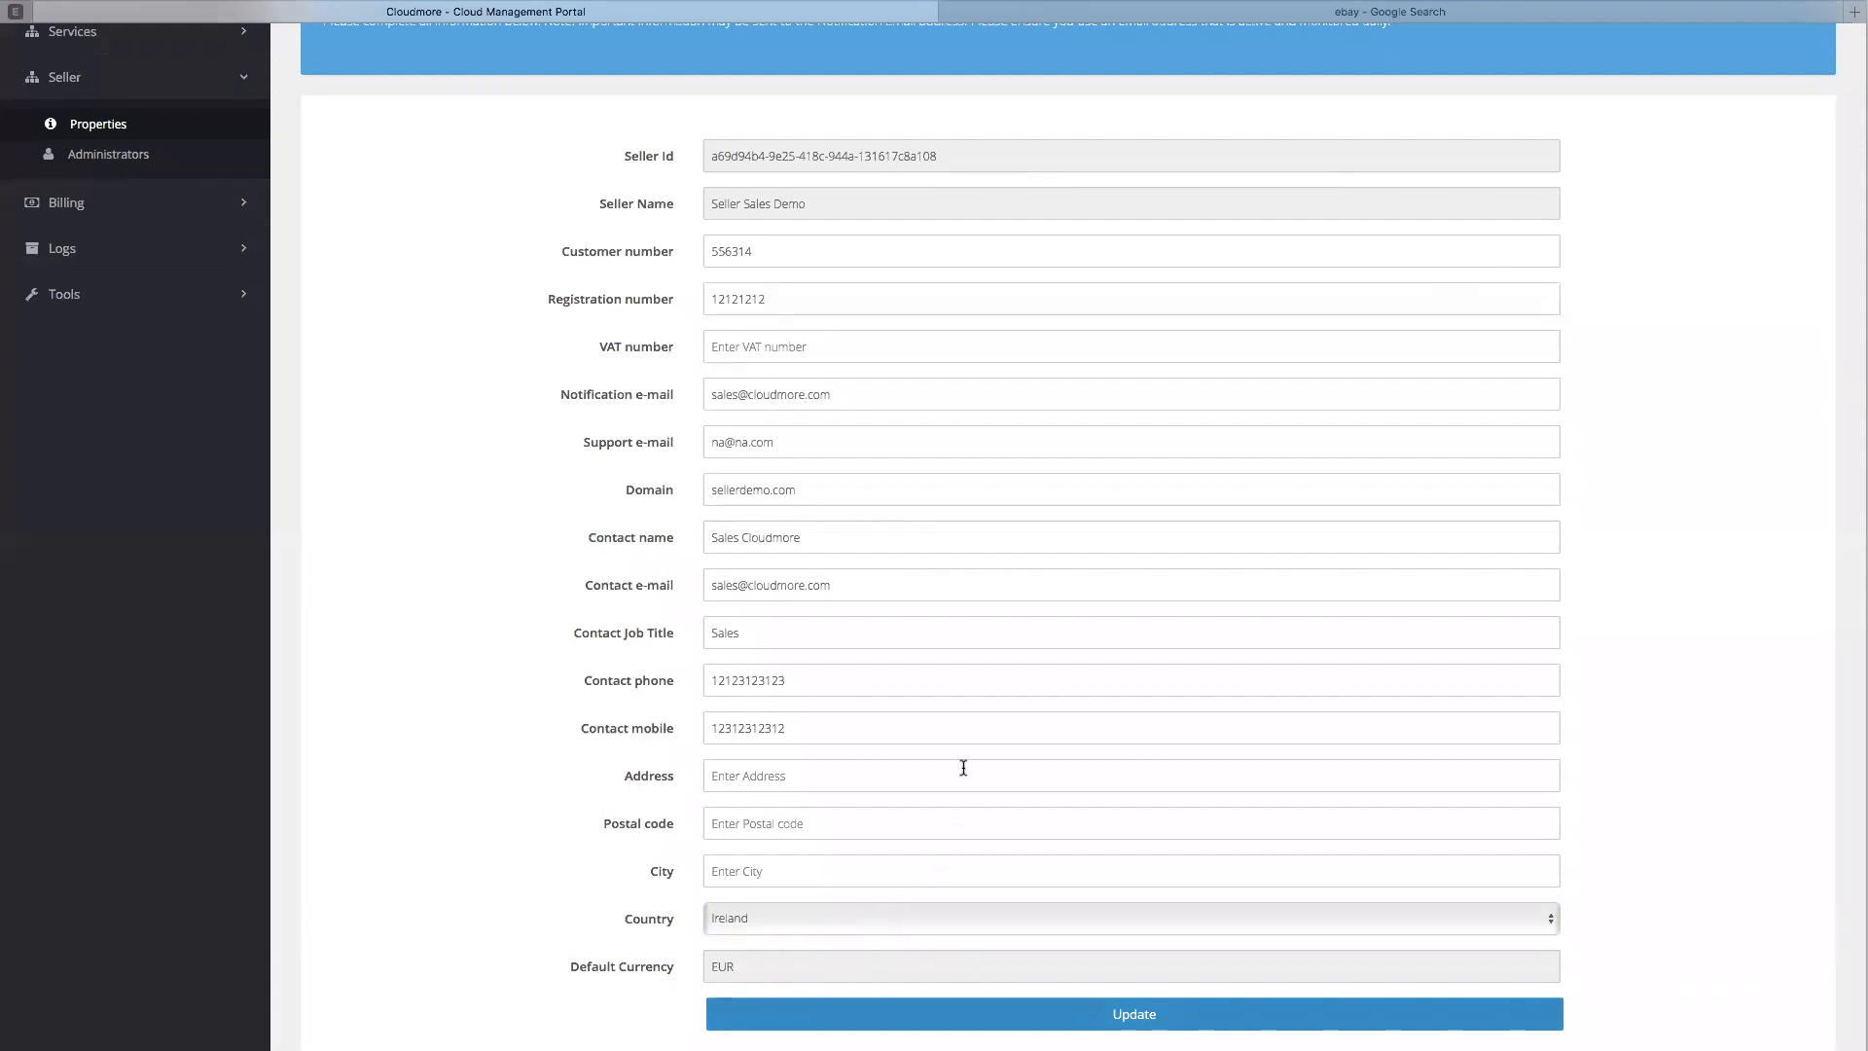
scroll(964, 764, "up", 2)
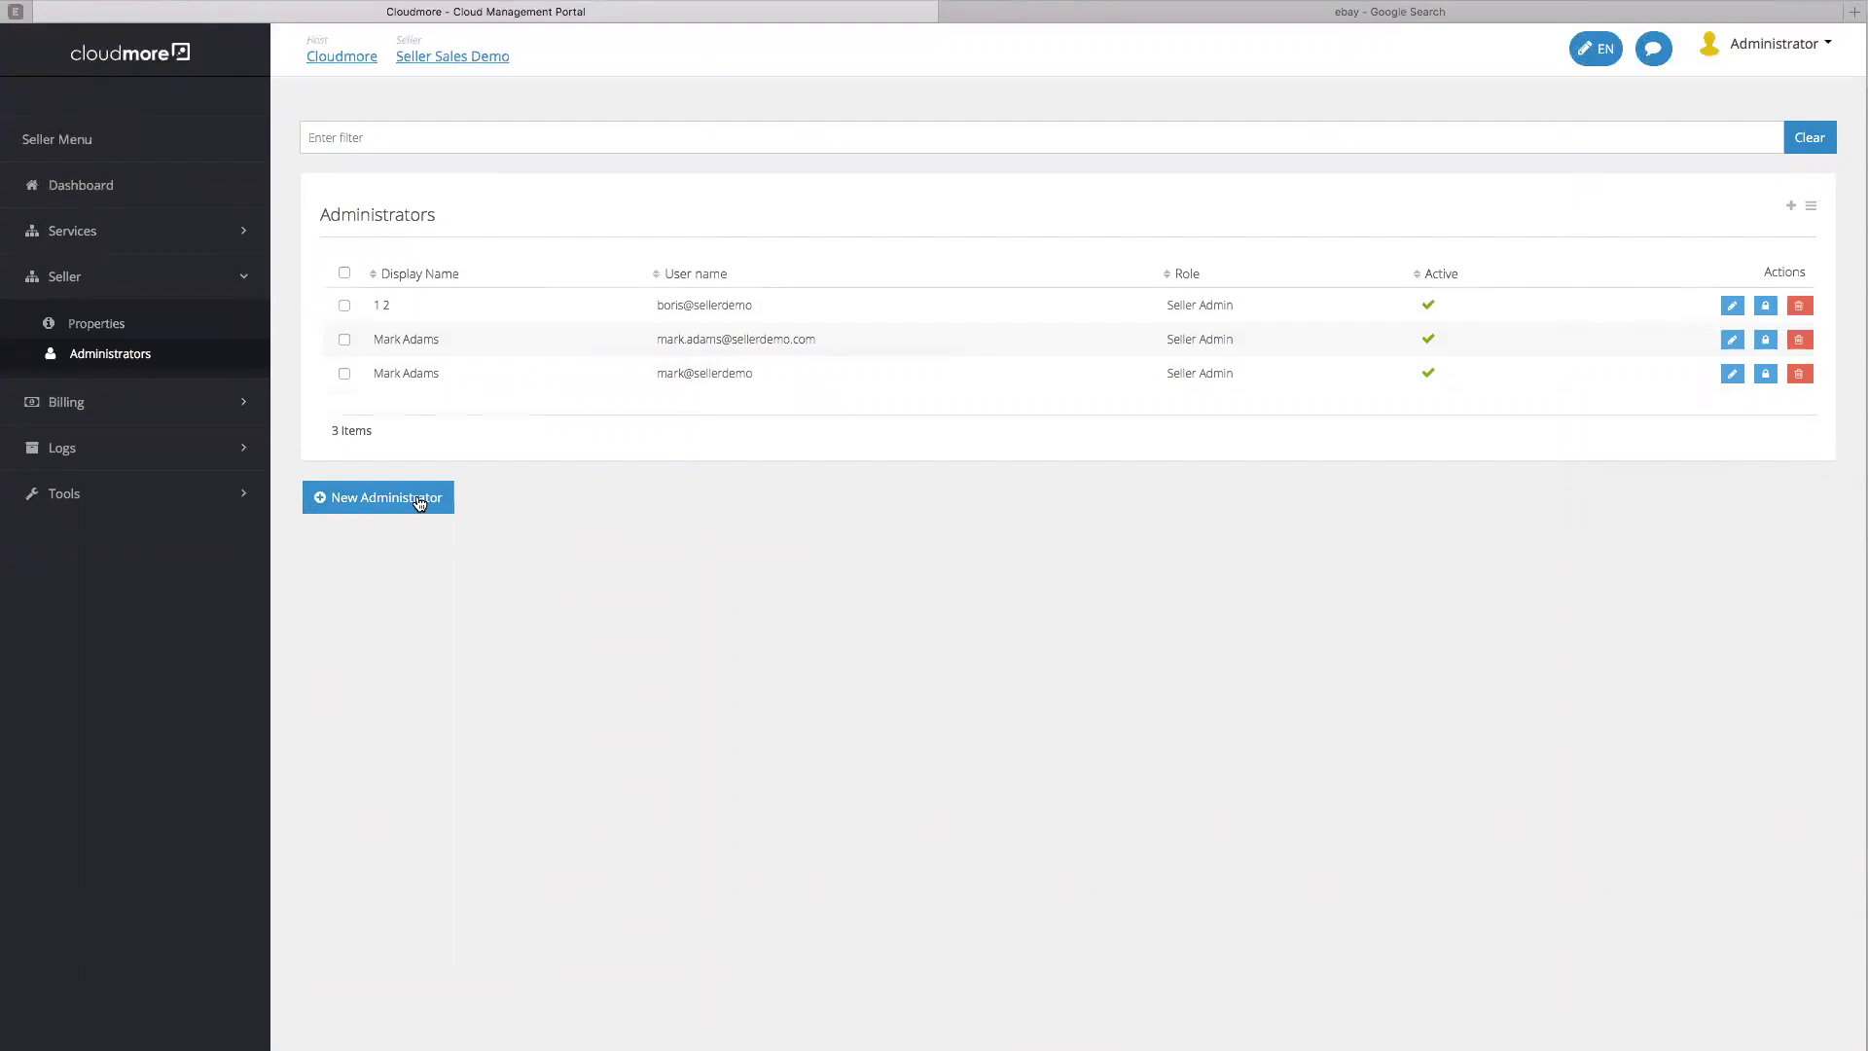
Try a New Administrator with the Seller Admin role, then close the form without creating it
left_click(419, 502)
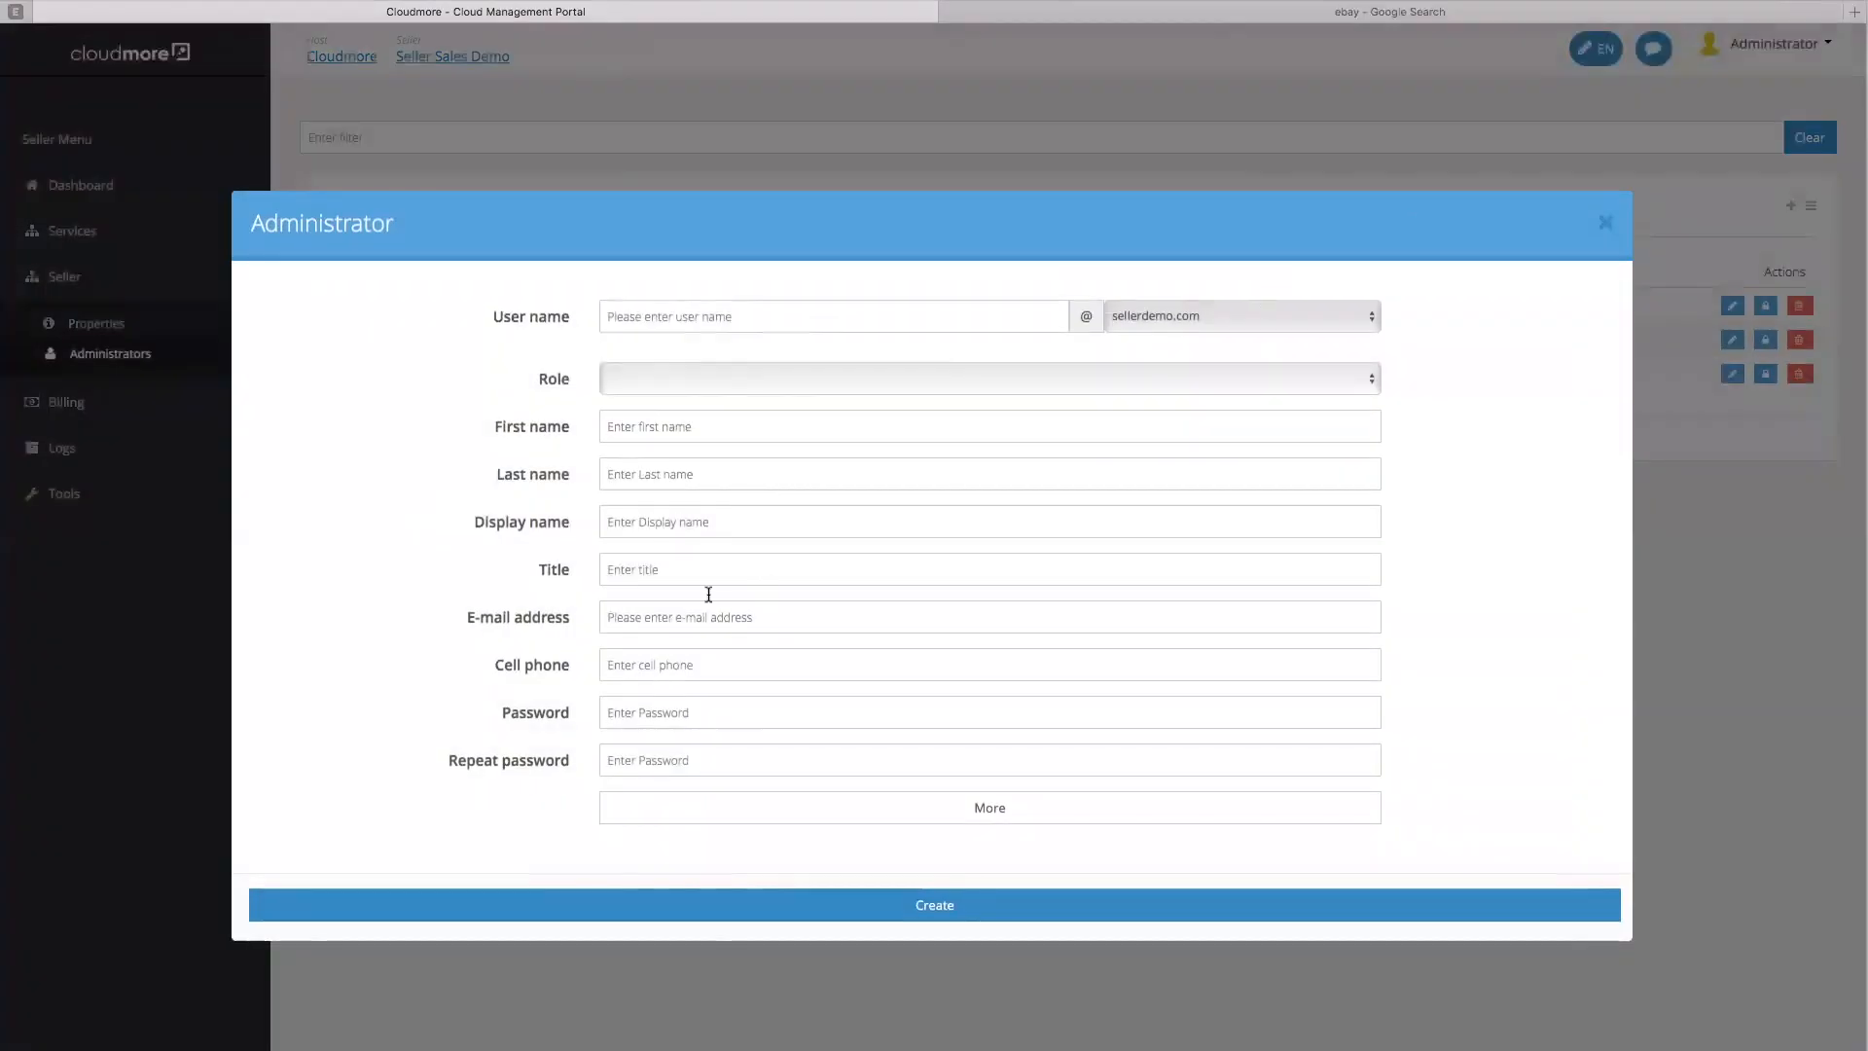
left_click(784, 379)
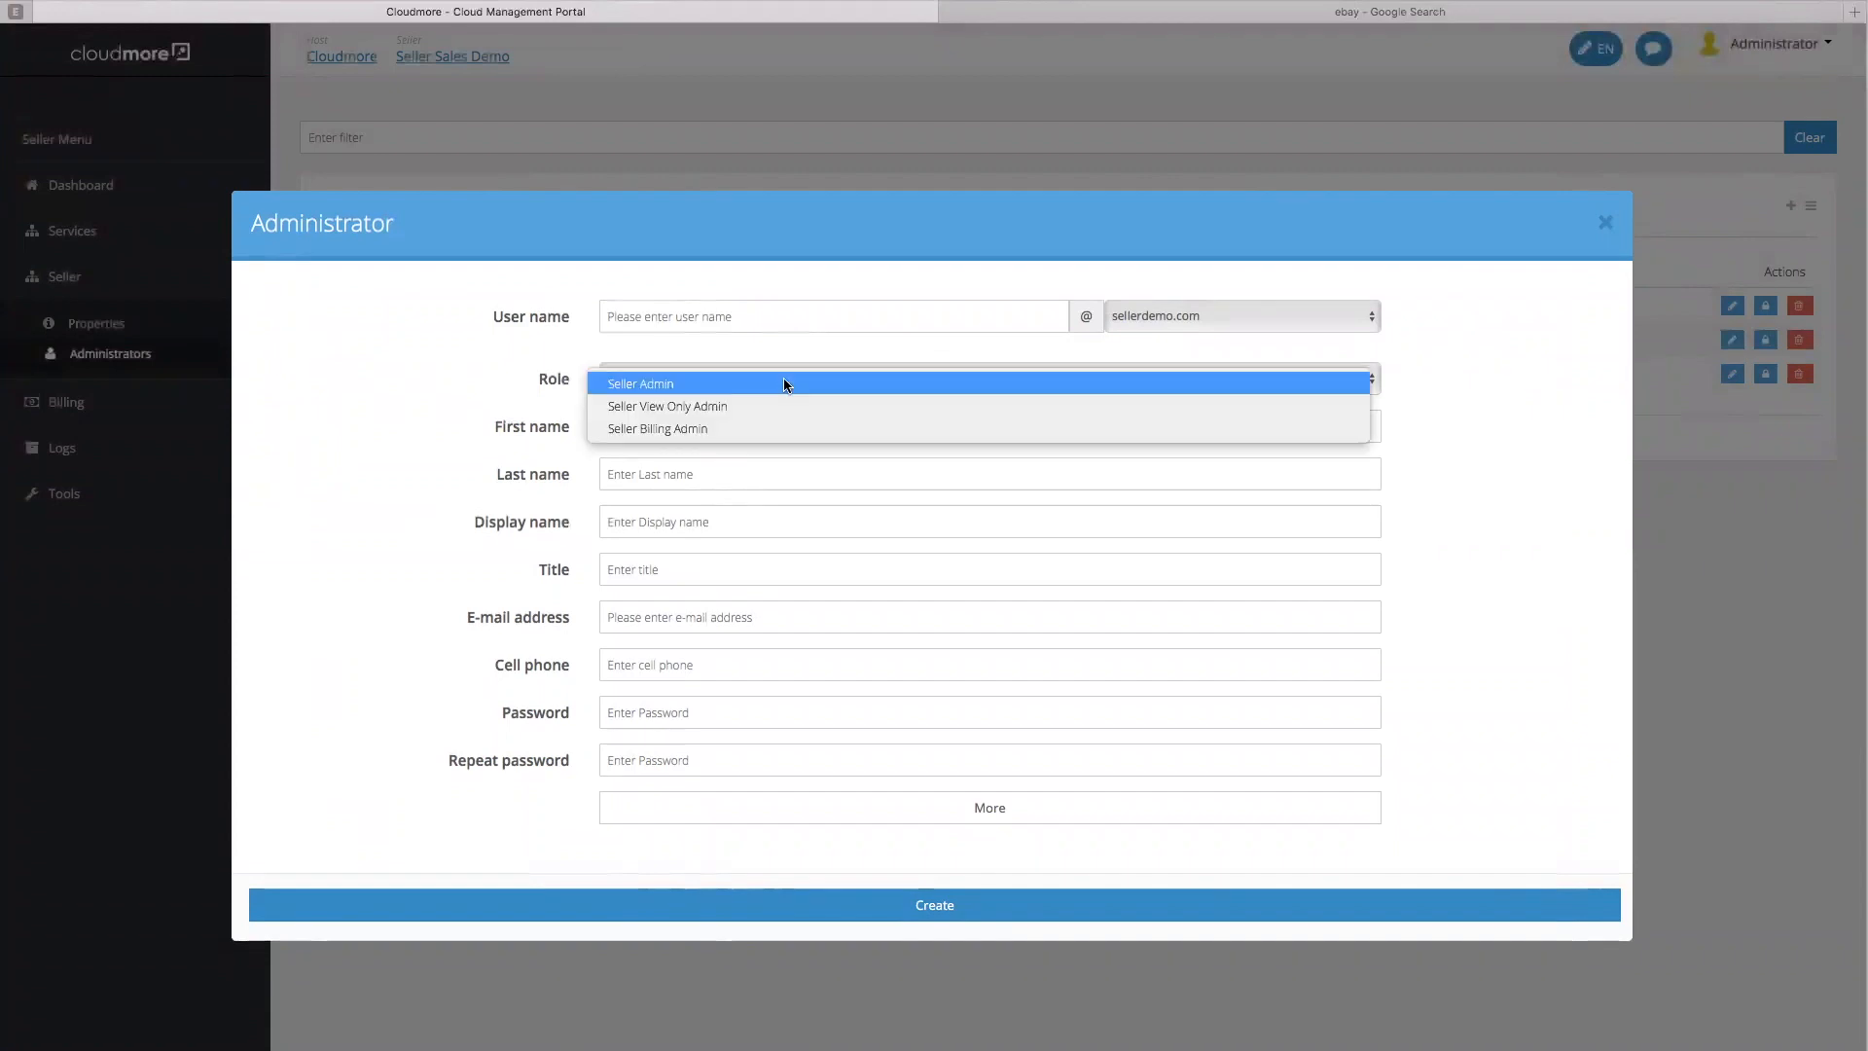
left_click(744, 383)
left_click(1611, 224)
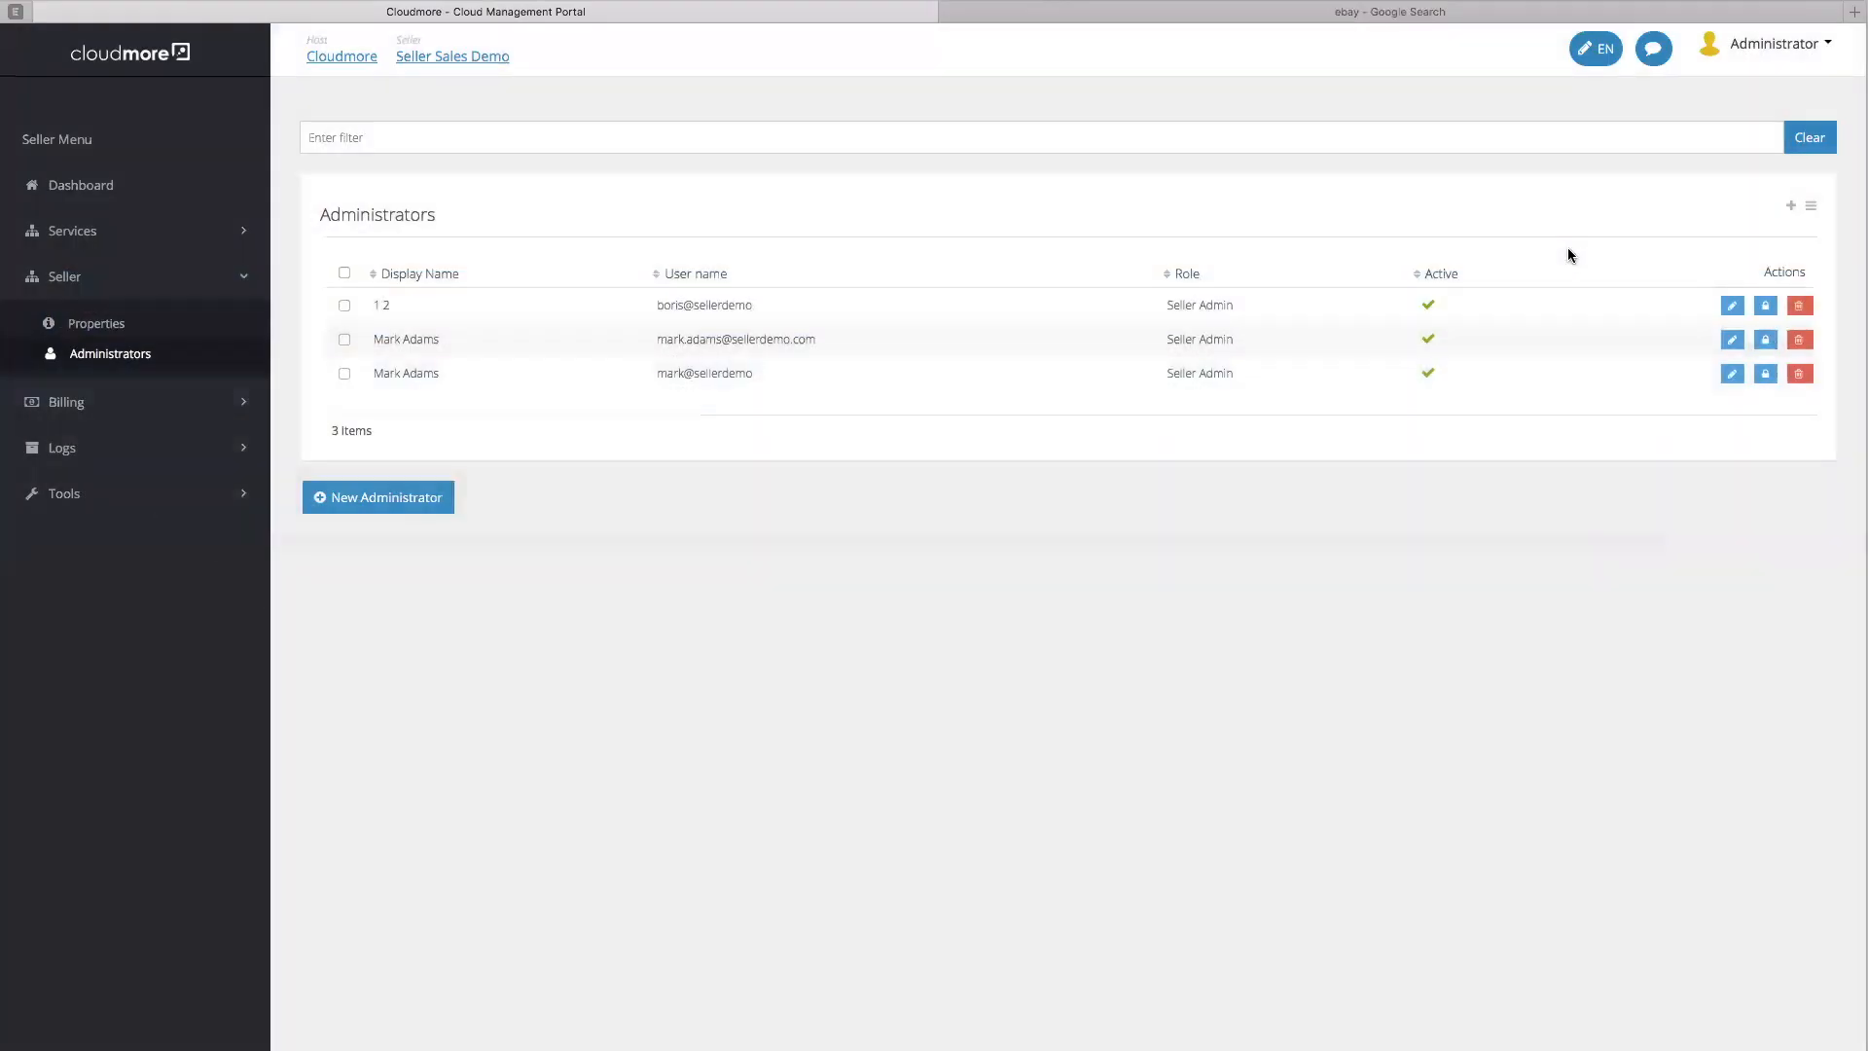
left_click(180, 242)
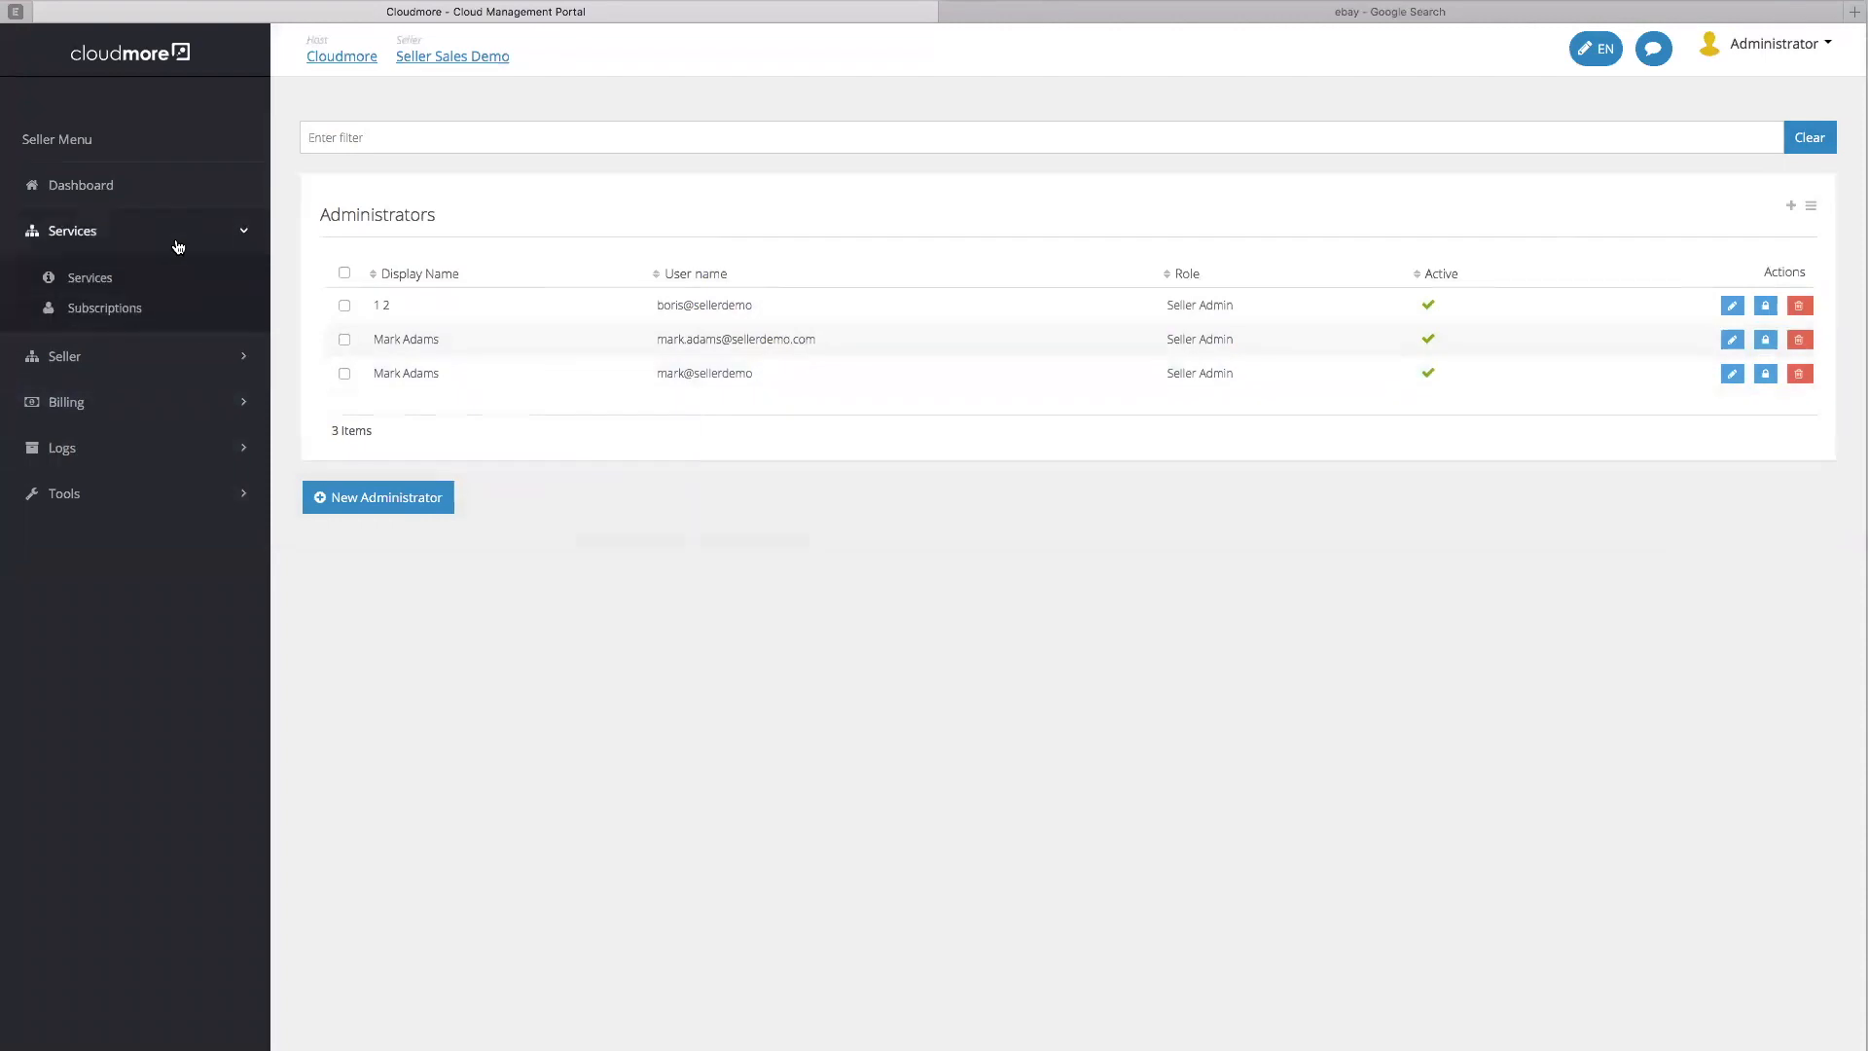
Start a new custom service named 'Security Service'
left_click(133, 281)
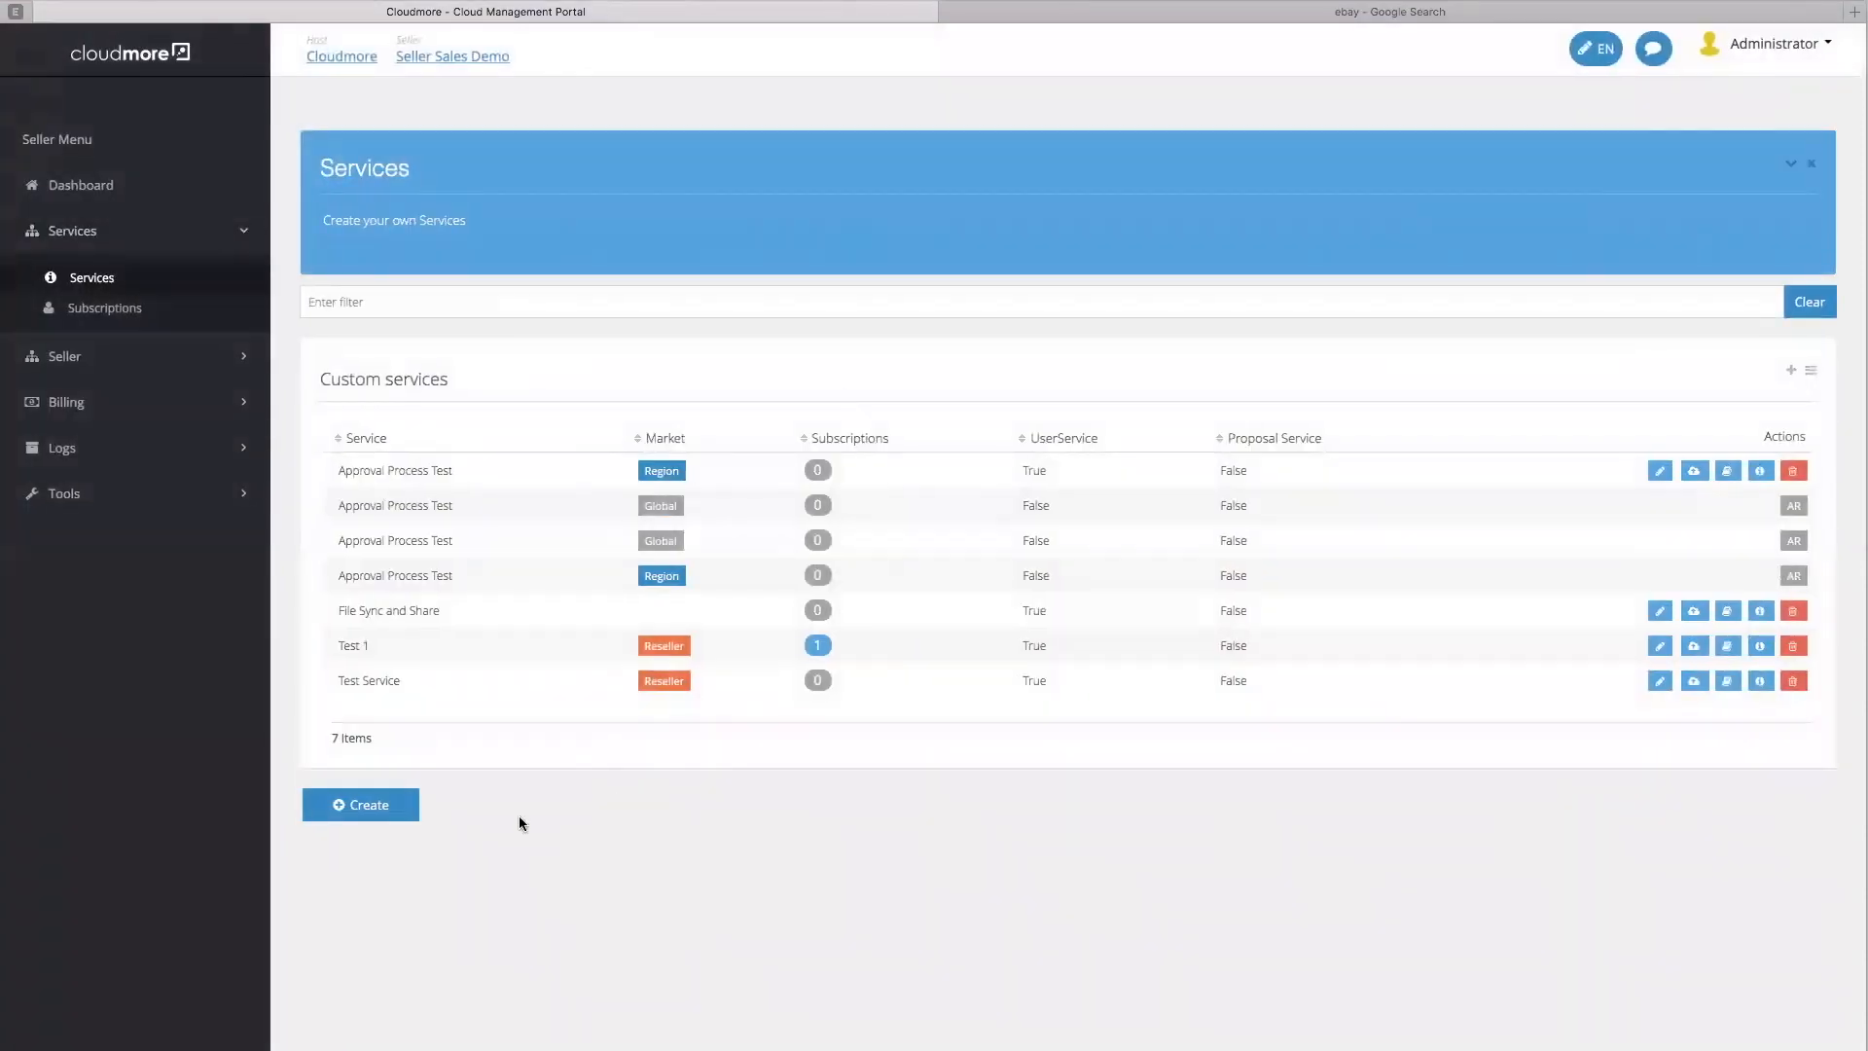
left_click(360, 803)
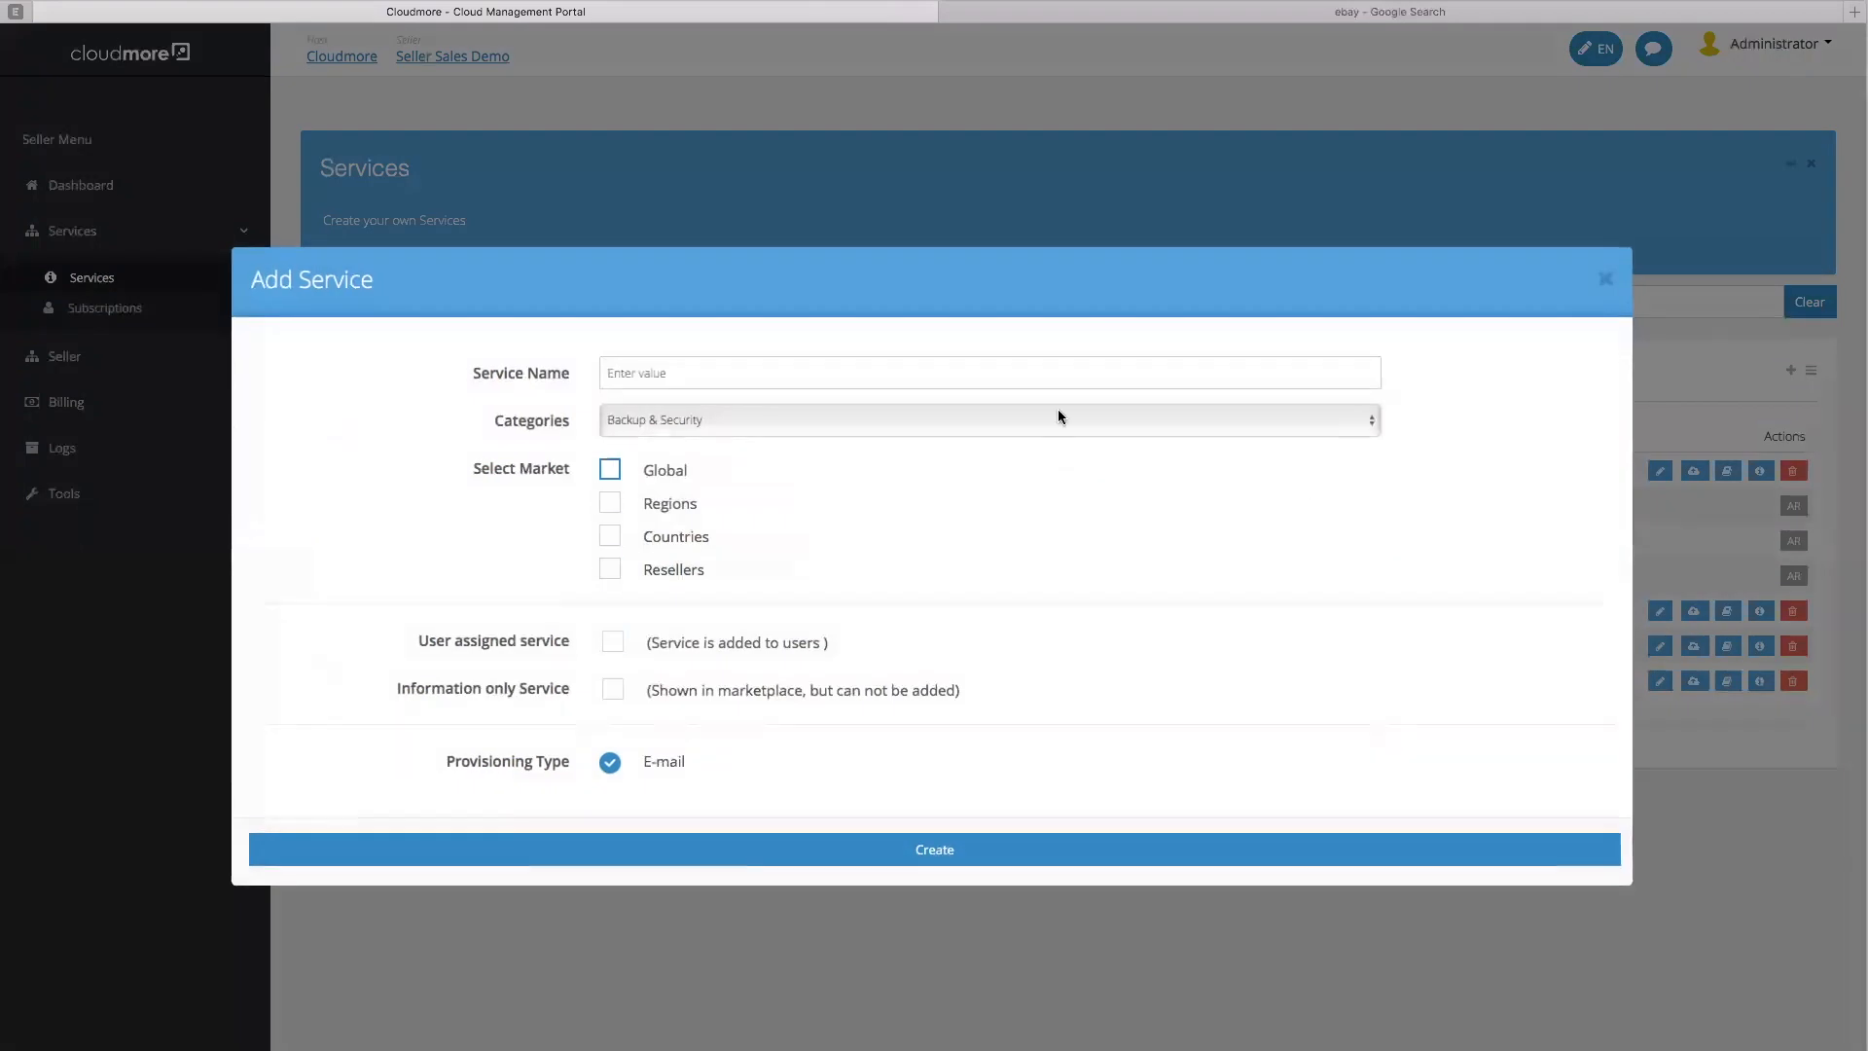
left_click(885, 370)
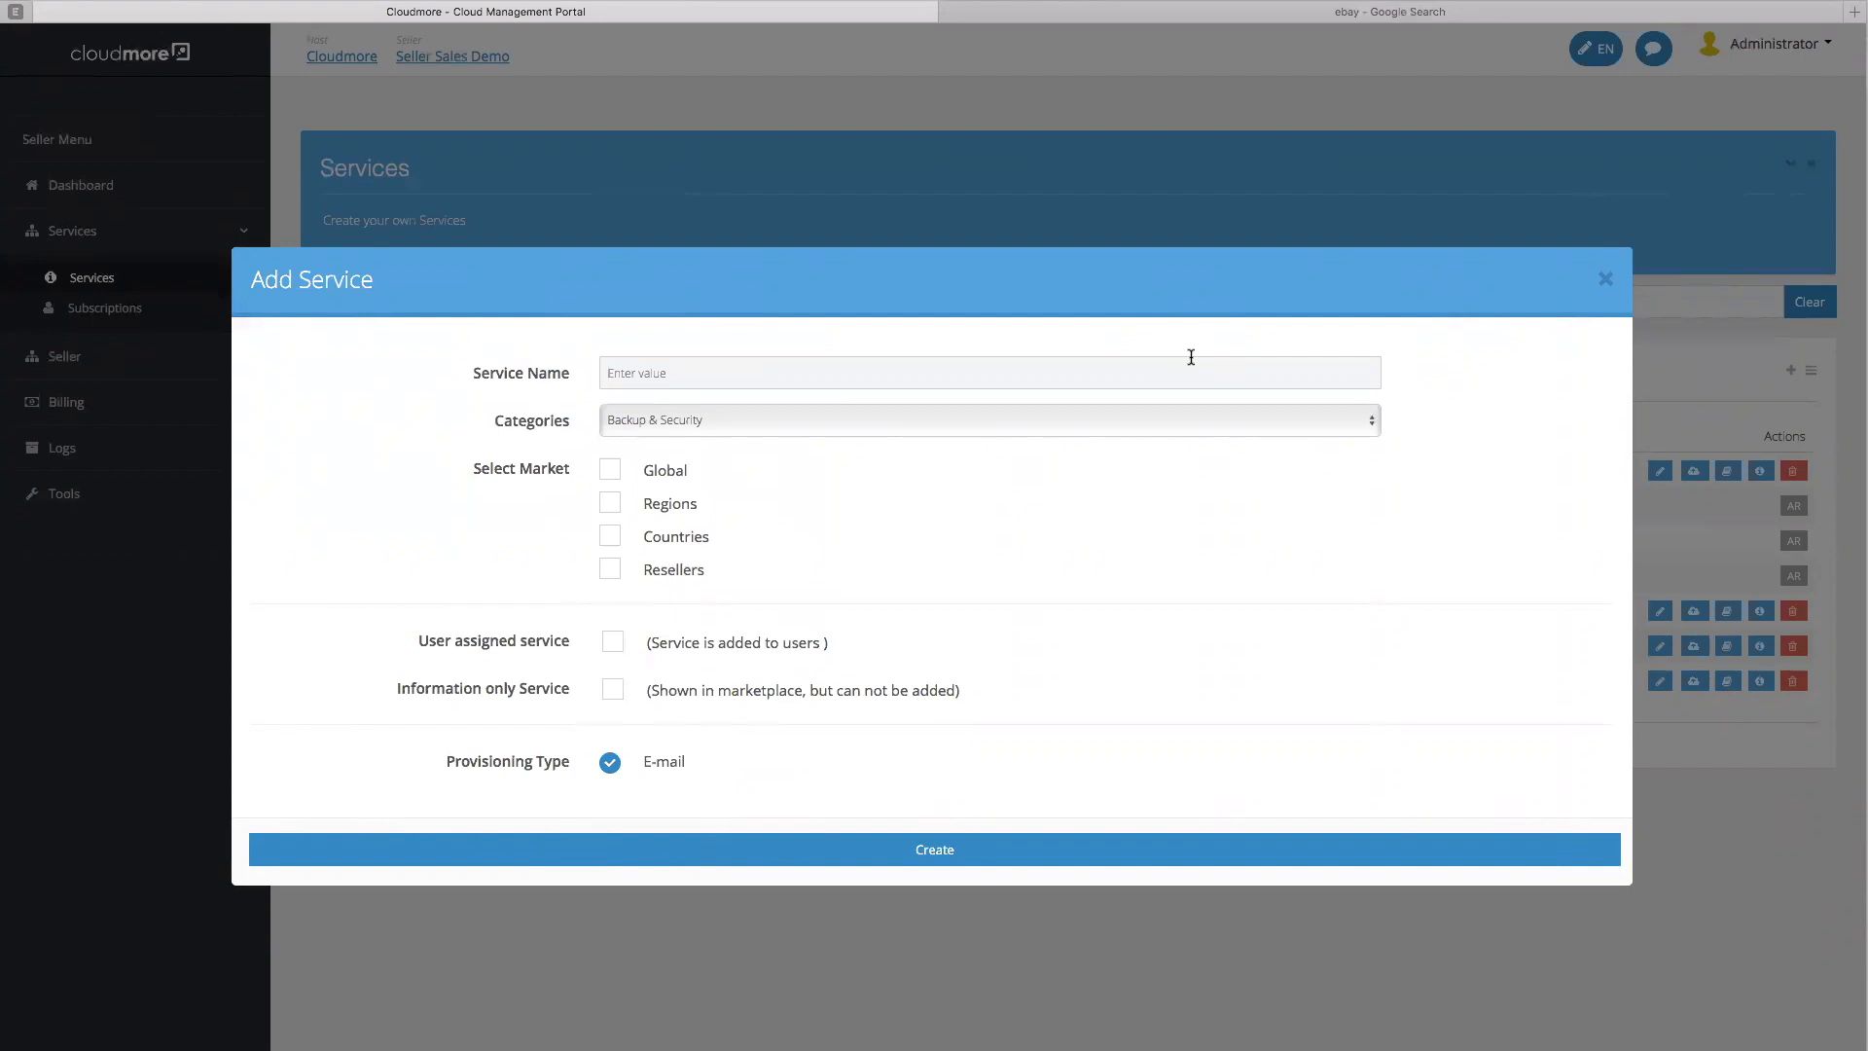
type("Security Service")
Offer it in the Resellers market as a user-assigned service and create it
left_click(609, 570)
left_click(615, 644)
scroll(1159, 602, "down", 1)
scroll(1159, 609, "up", 1)
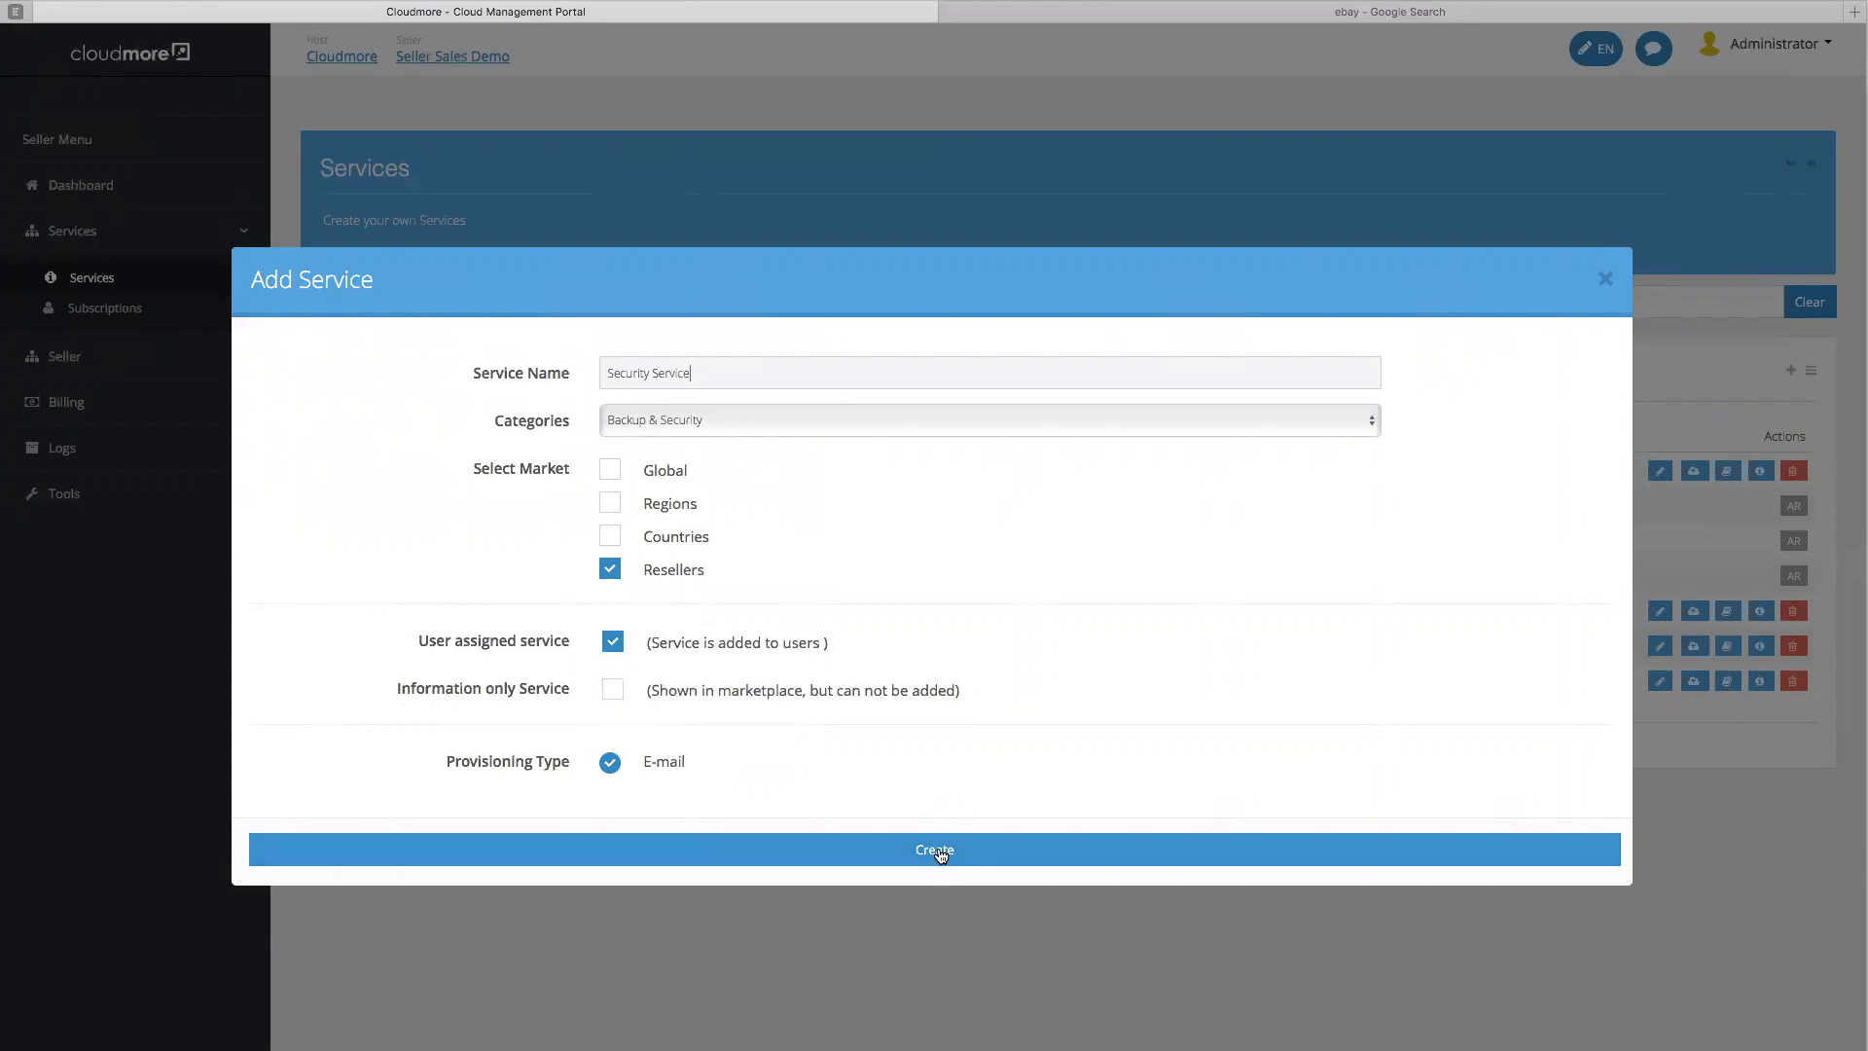
left_click(940, 856)
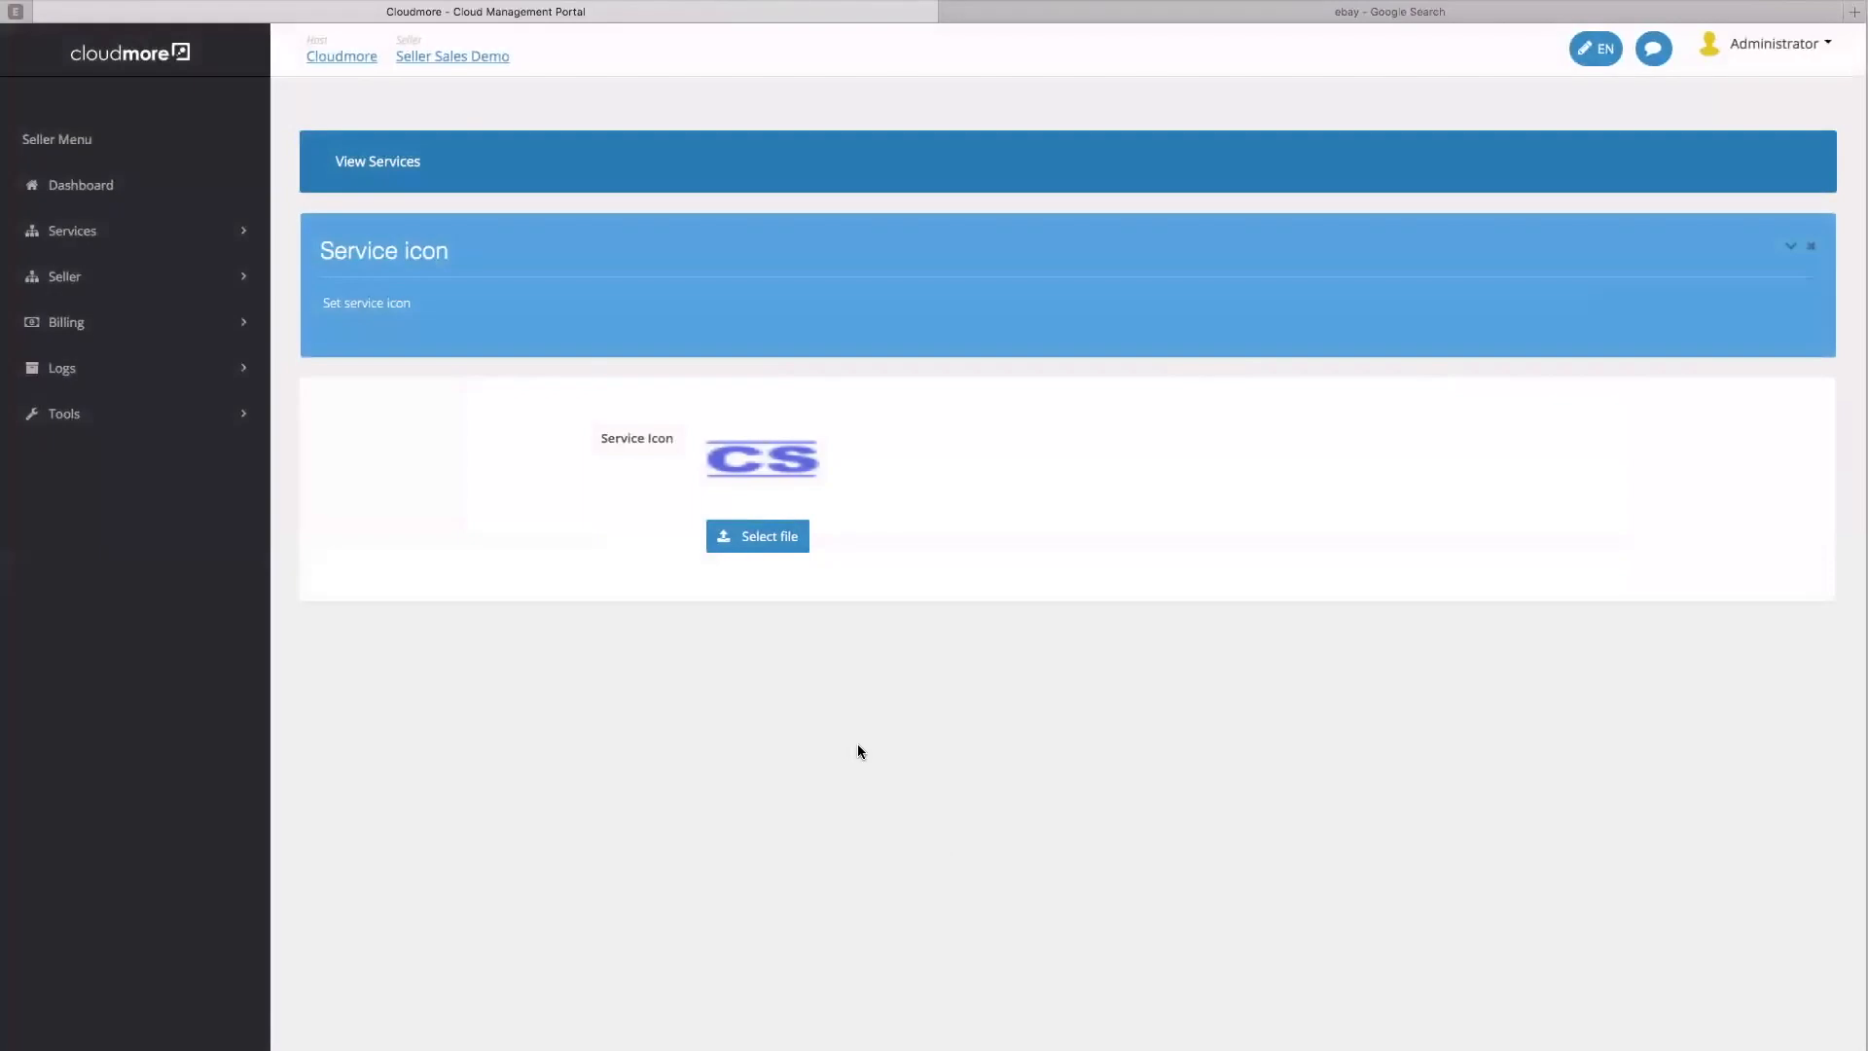
Upload the Security Icon image, zoom the green shield to fit, and save it as the service icon
left_click(777, 538)
left_click(407, 92)
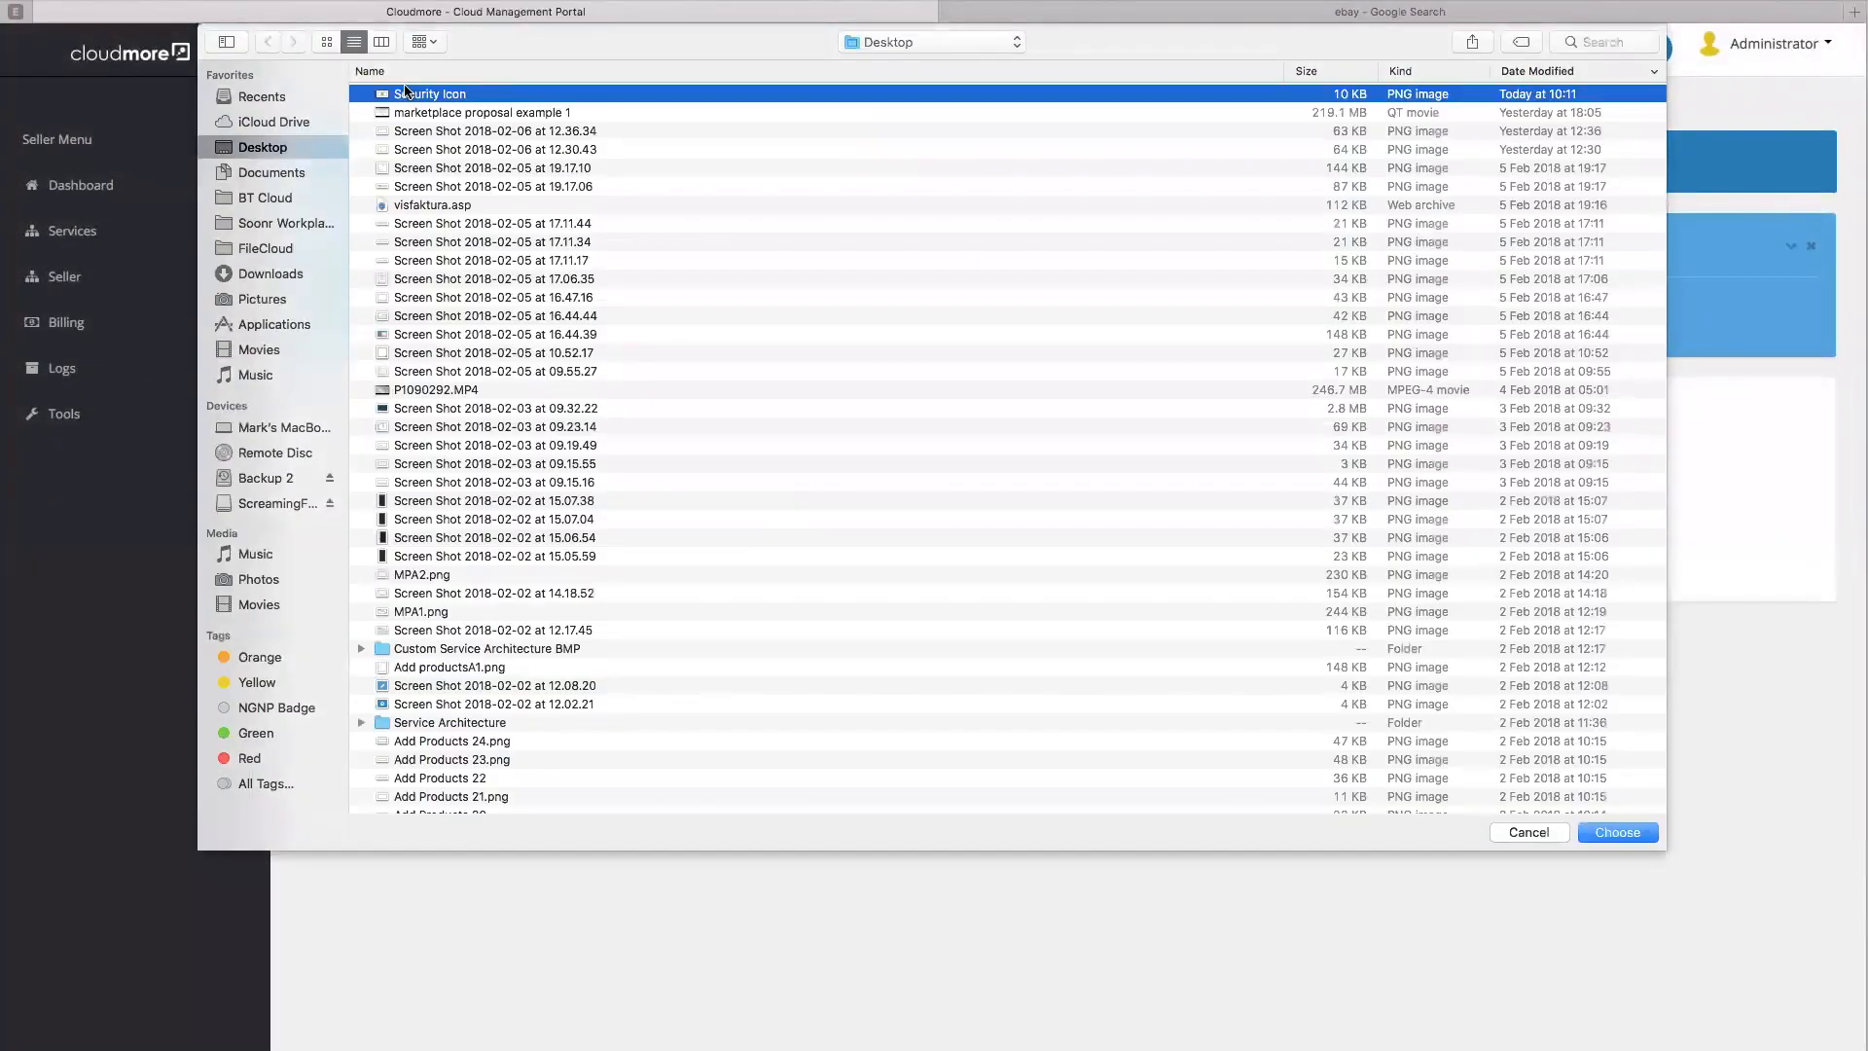
left_click(1619, 833)
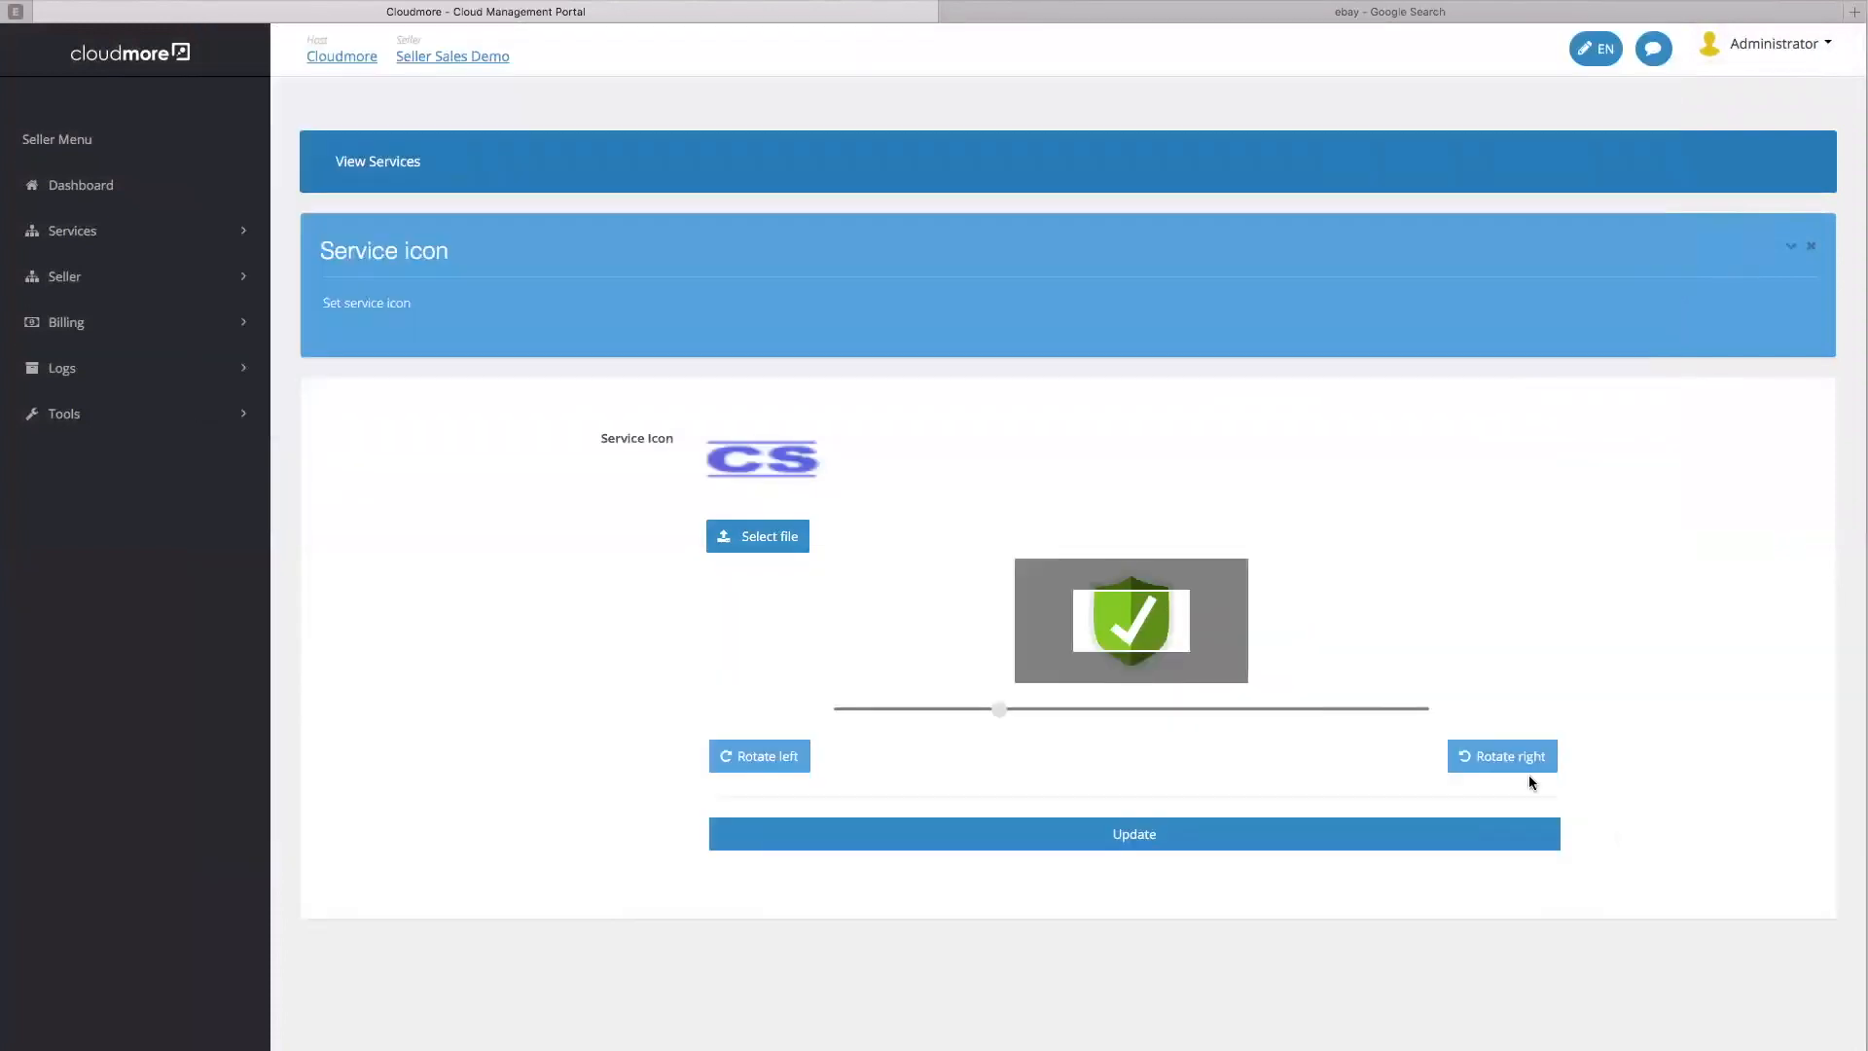
left_click_drag(999, 708, 868, 714)
left_click(1136, 834)
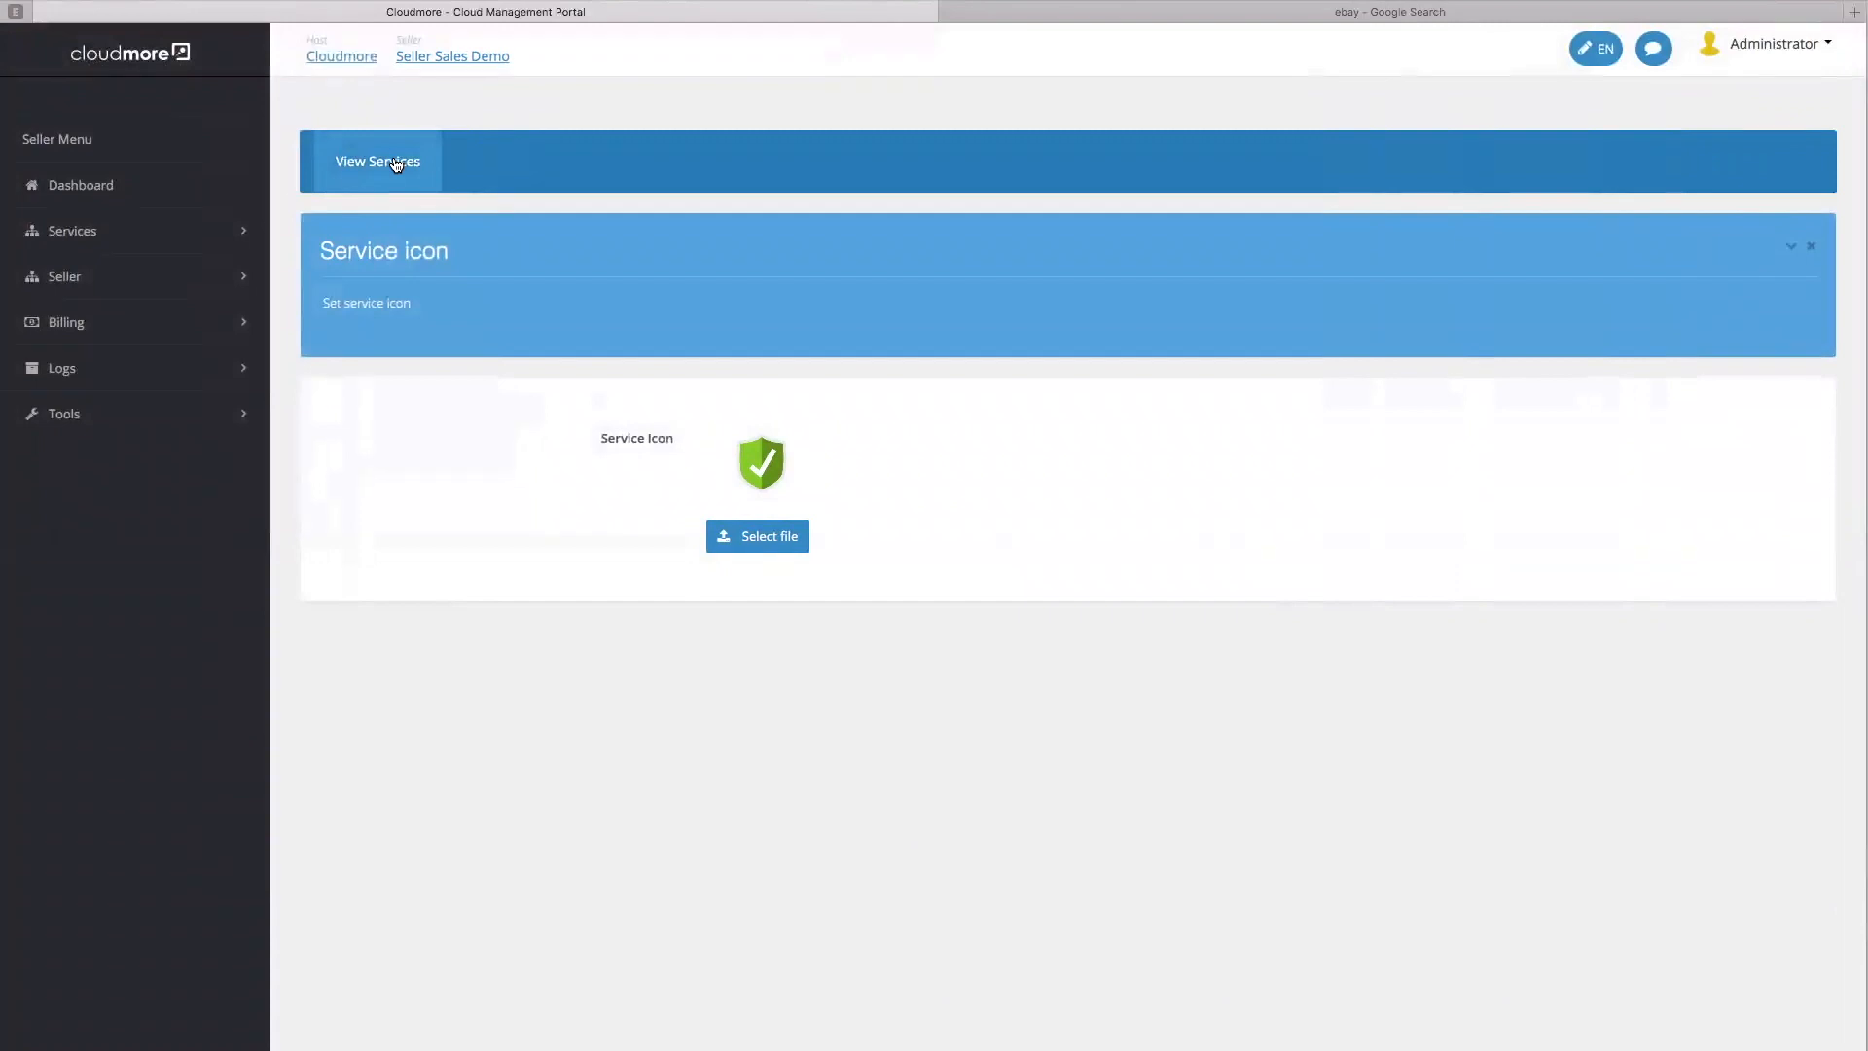
left_click(394, 162)
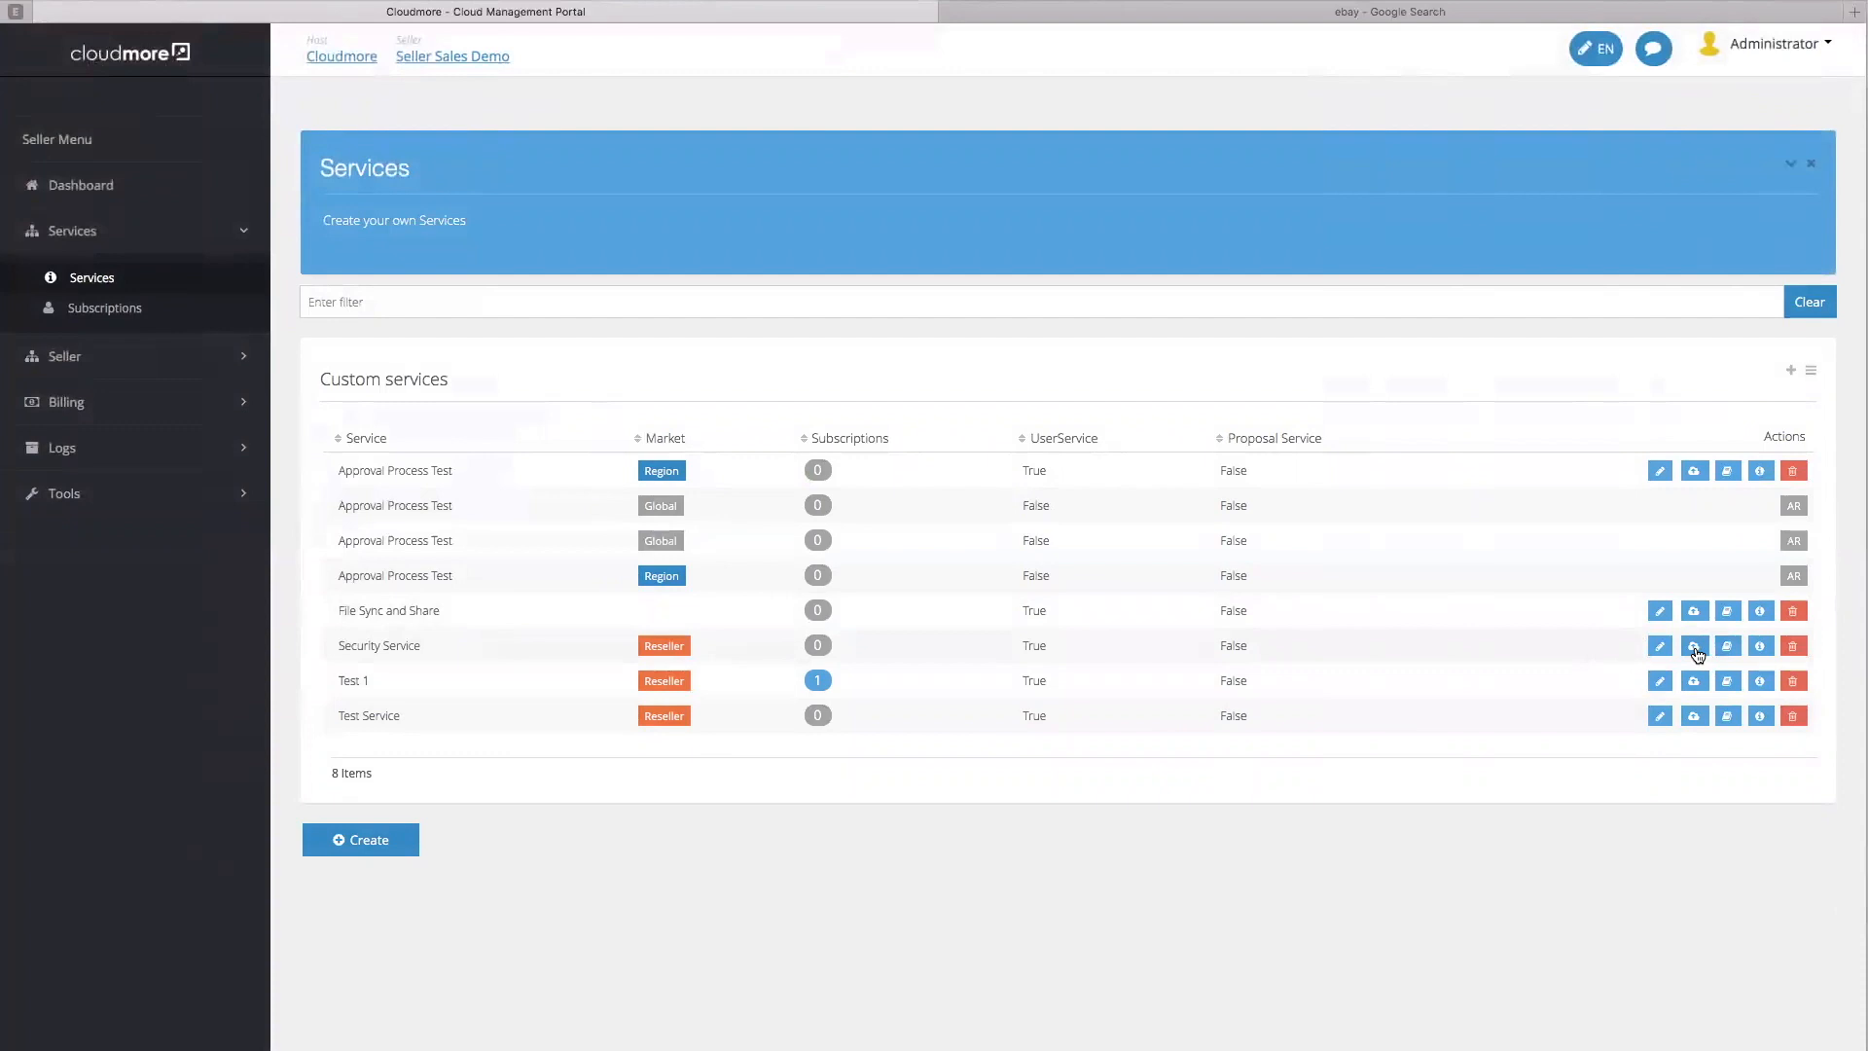
Replace Security Service's Overview description with 'This is a security service'
left_click(1762, 648)
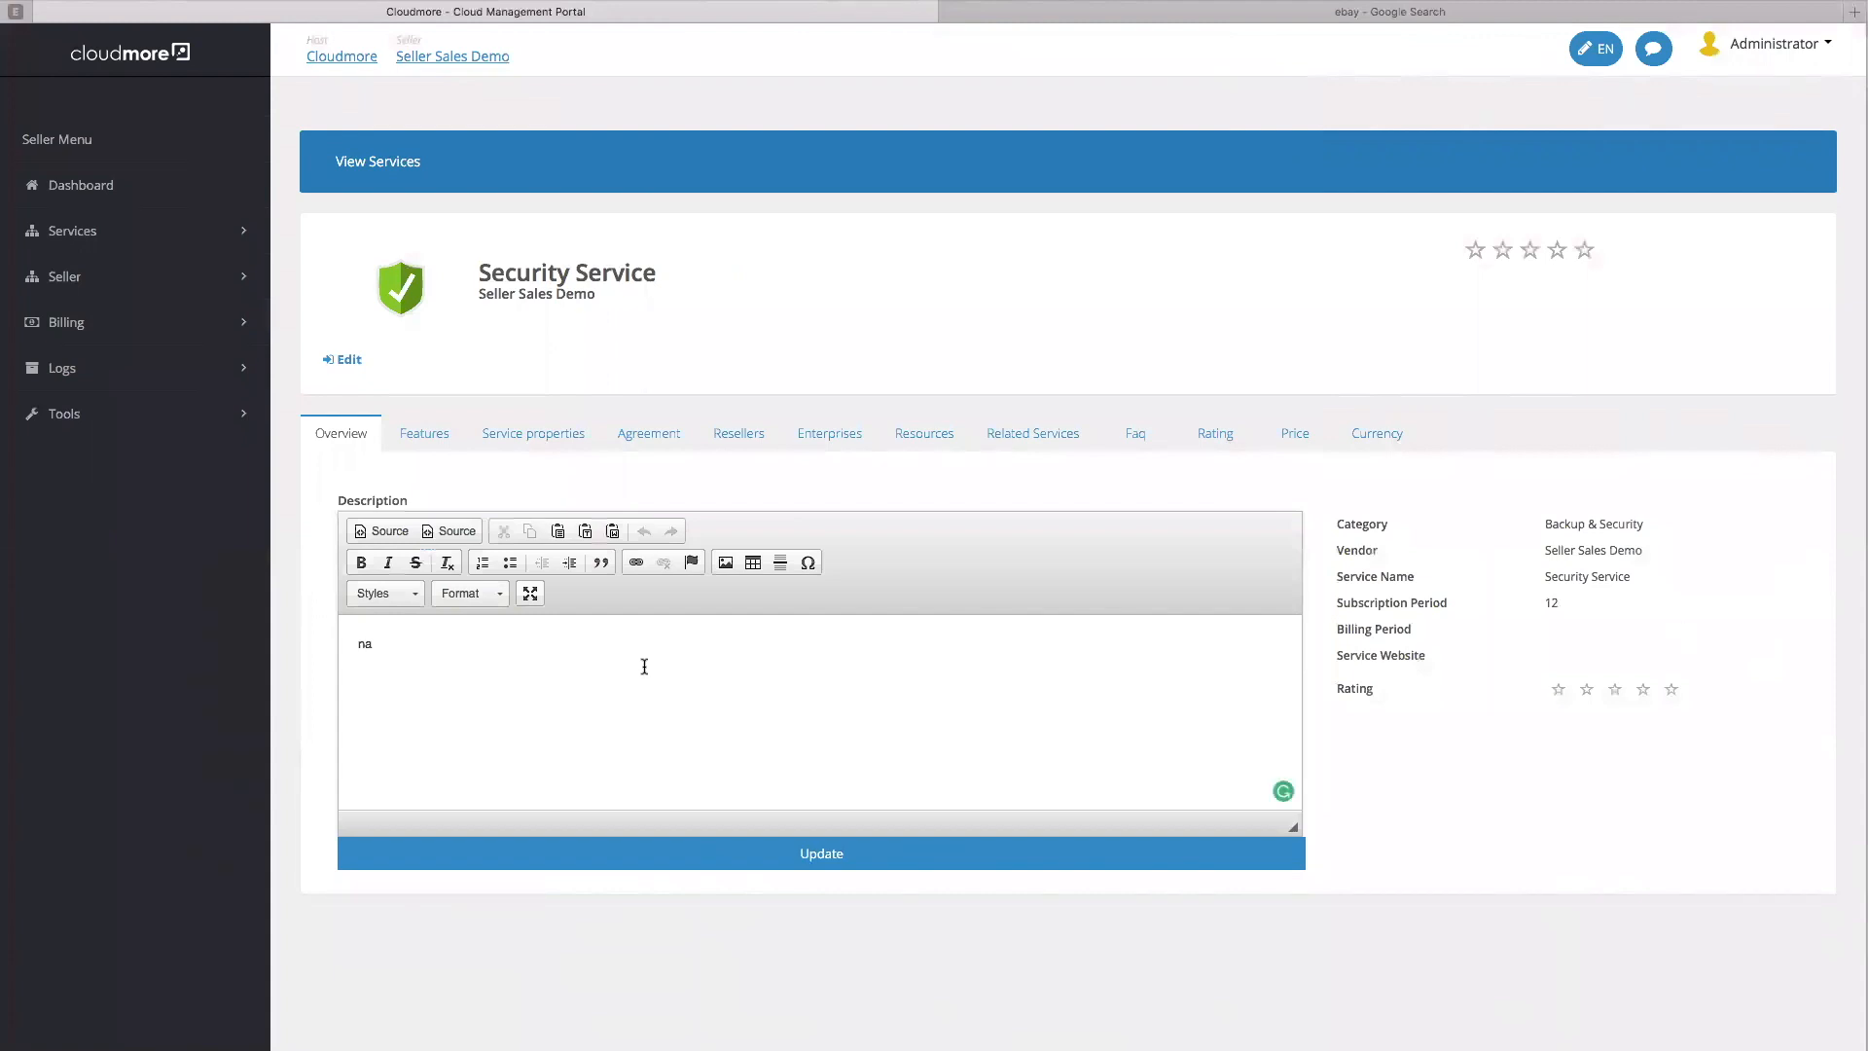
double_click(340, 643)
left_click(806, 647)
type("This is a security service")
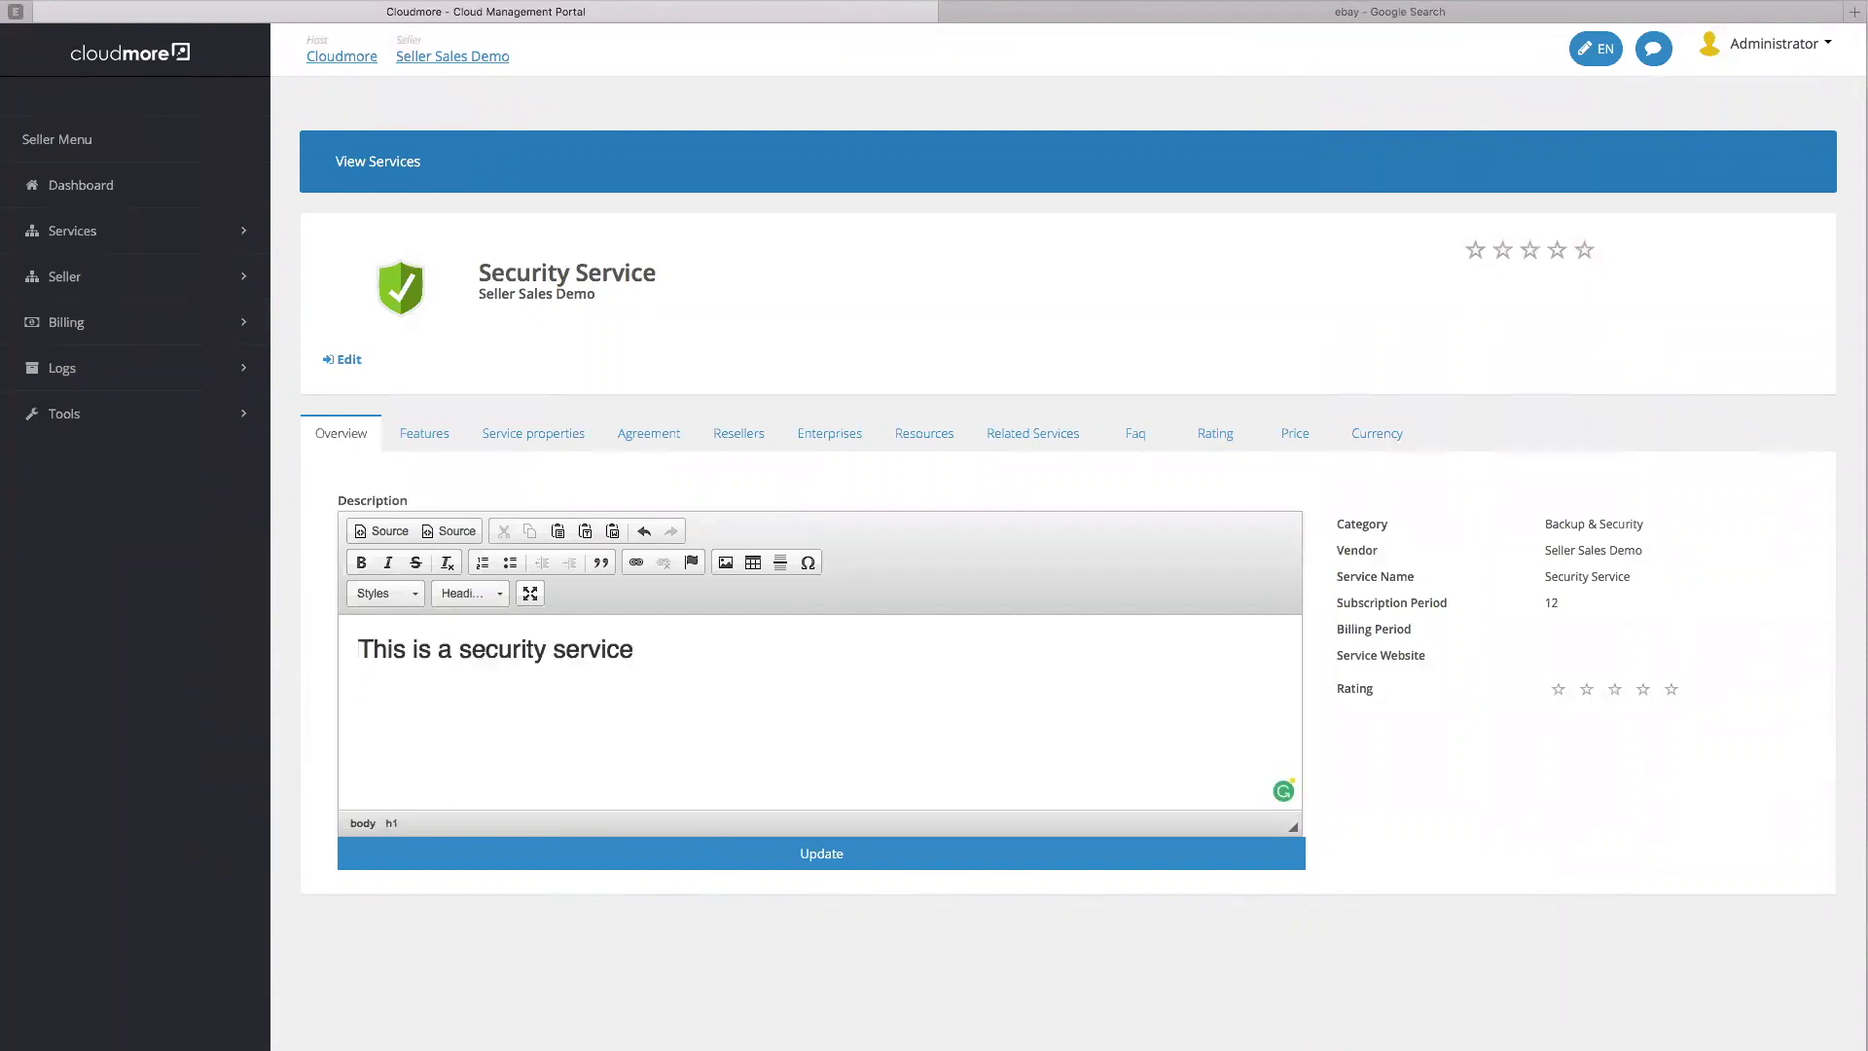
type("is very secure and reliable")
left_click(425, 437)
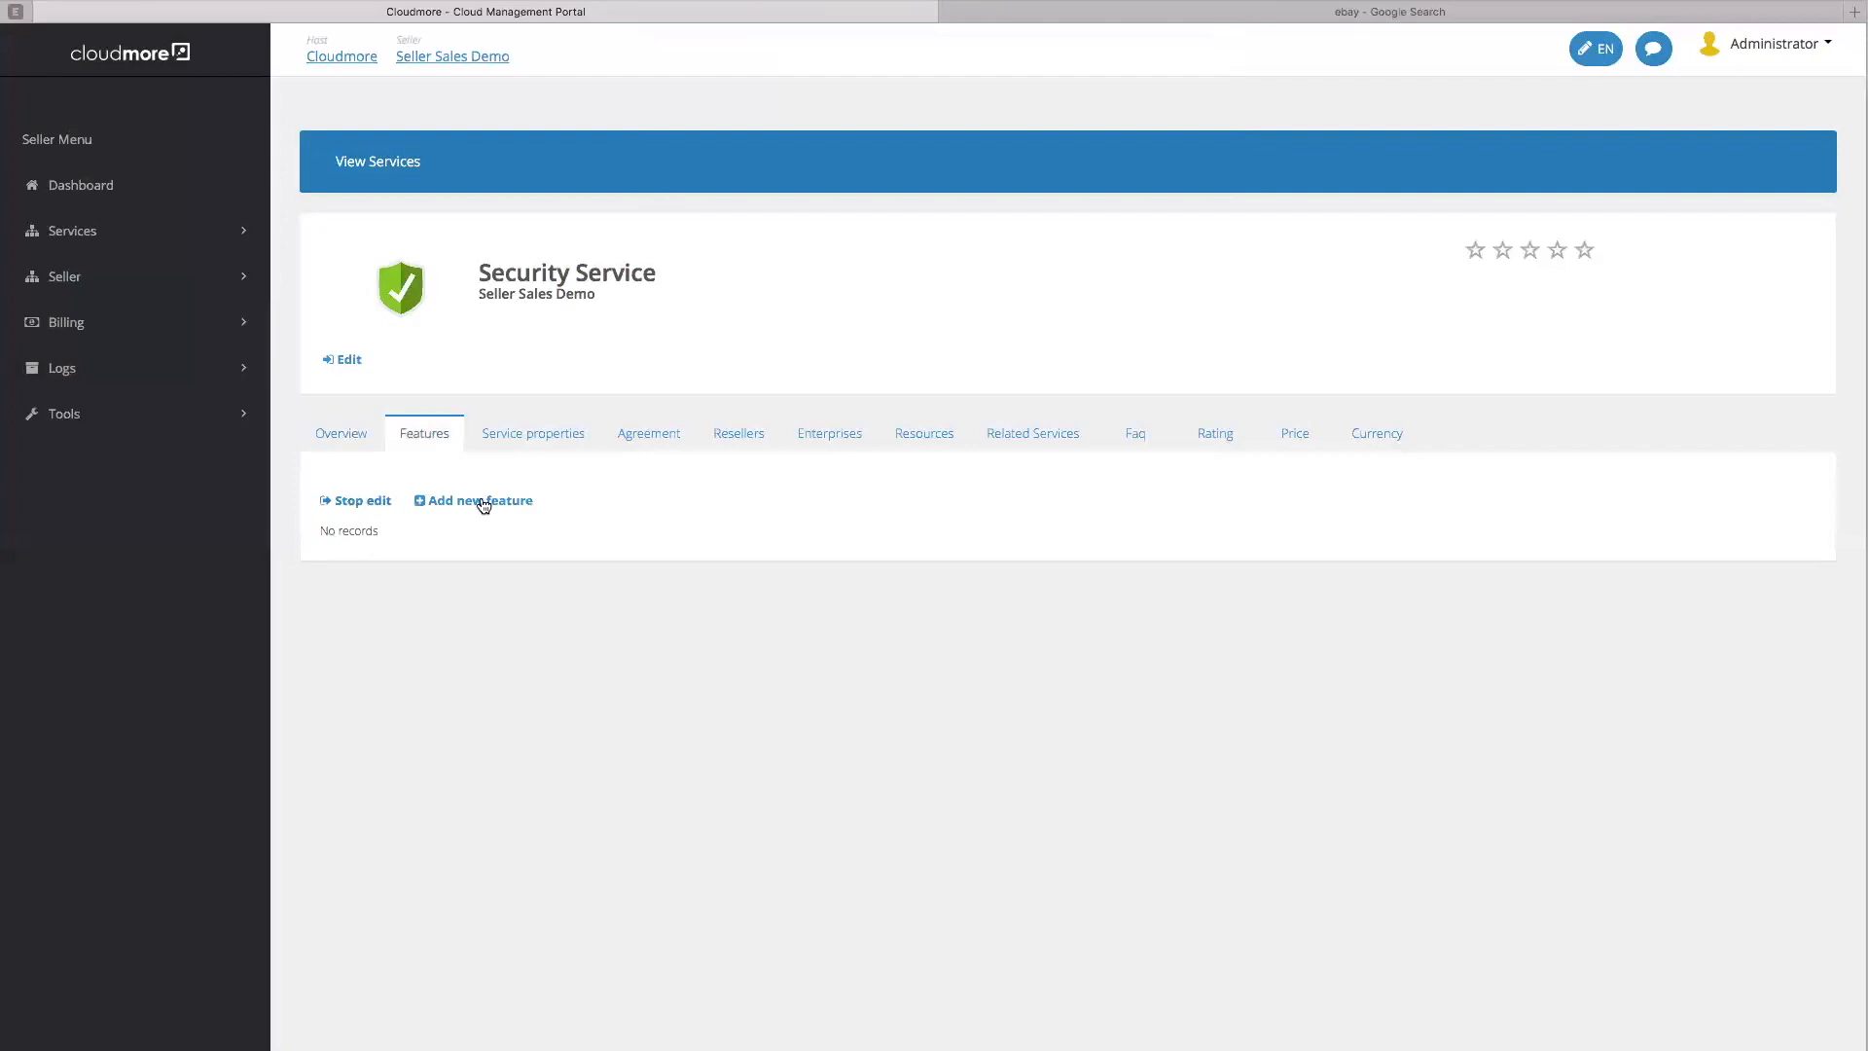
Create mandatory Feature 1 with the description 'This is a feature'
left_click(508, 500)
left_click(697, 490)
type("Feature 1")
left_click(688, 542)
type("Tis")
key("BackSpace")
key("BackSpace")
type("his is a feature")
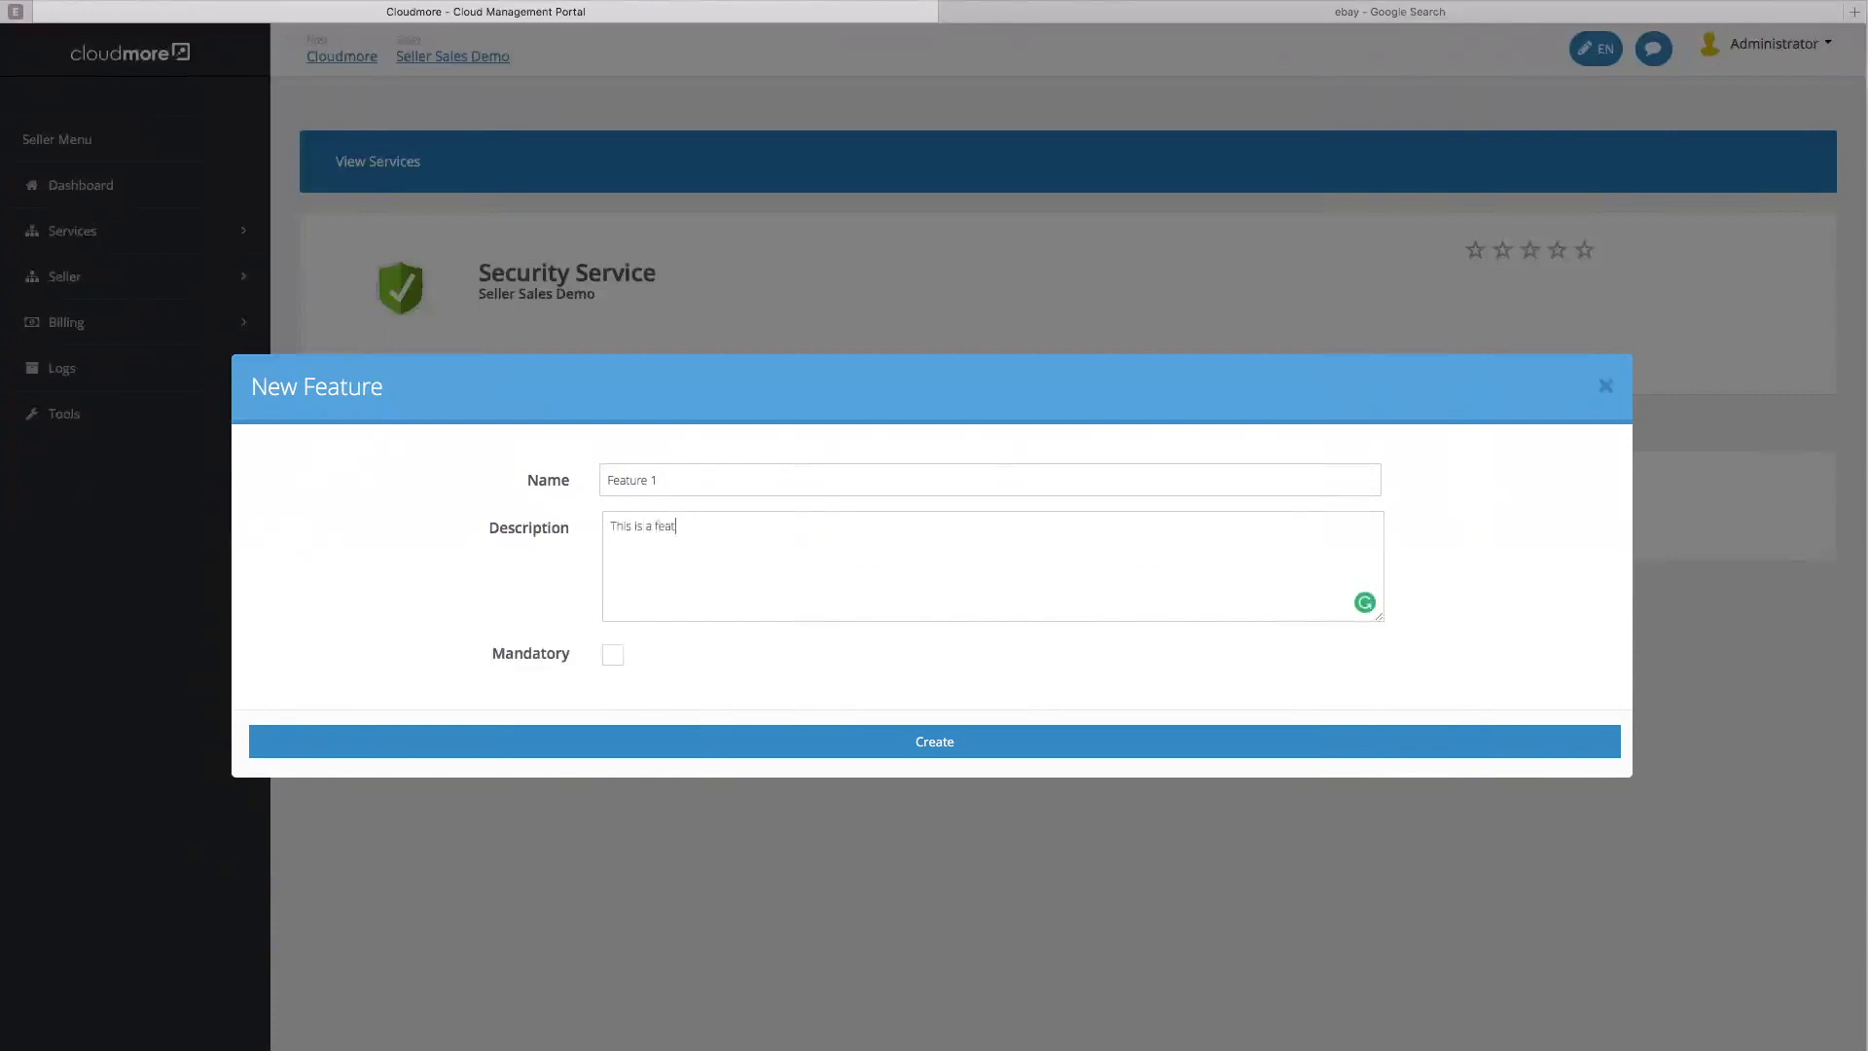
left_click(612, 657)
left_click(613, 656)
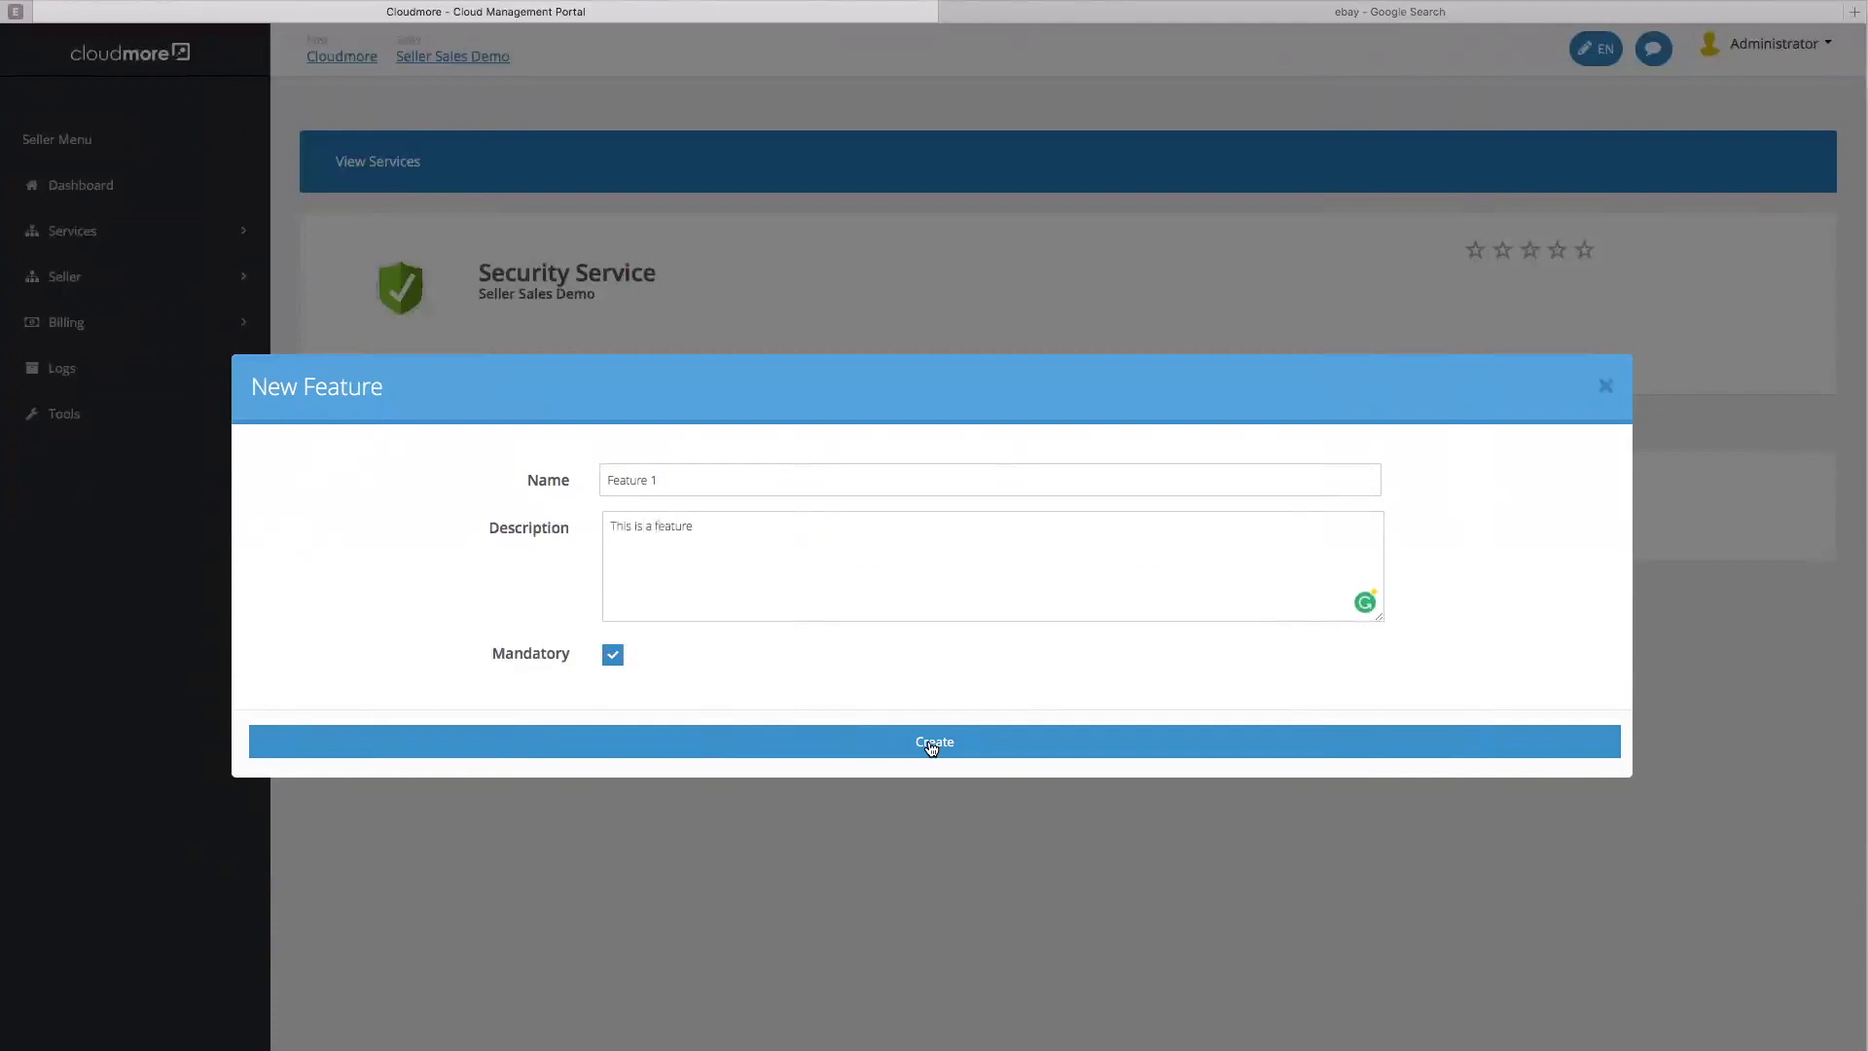
left_click(932, 745)
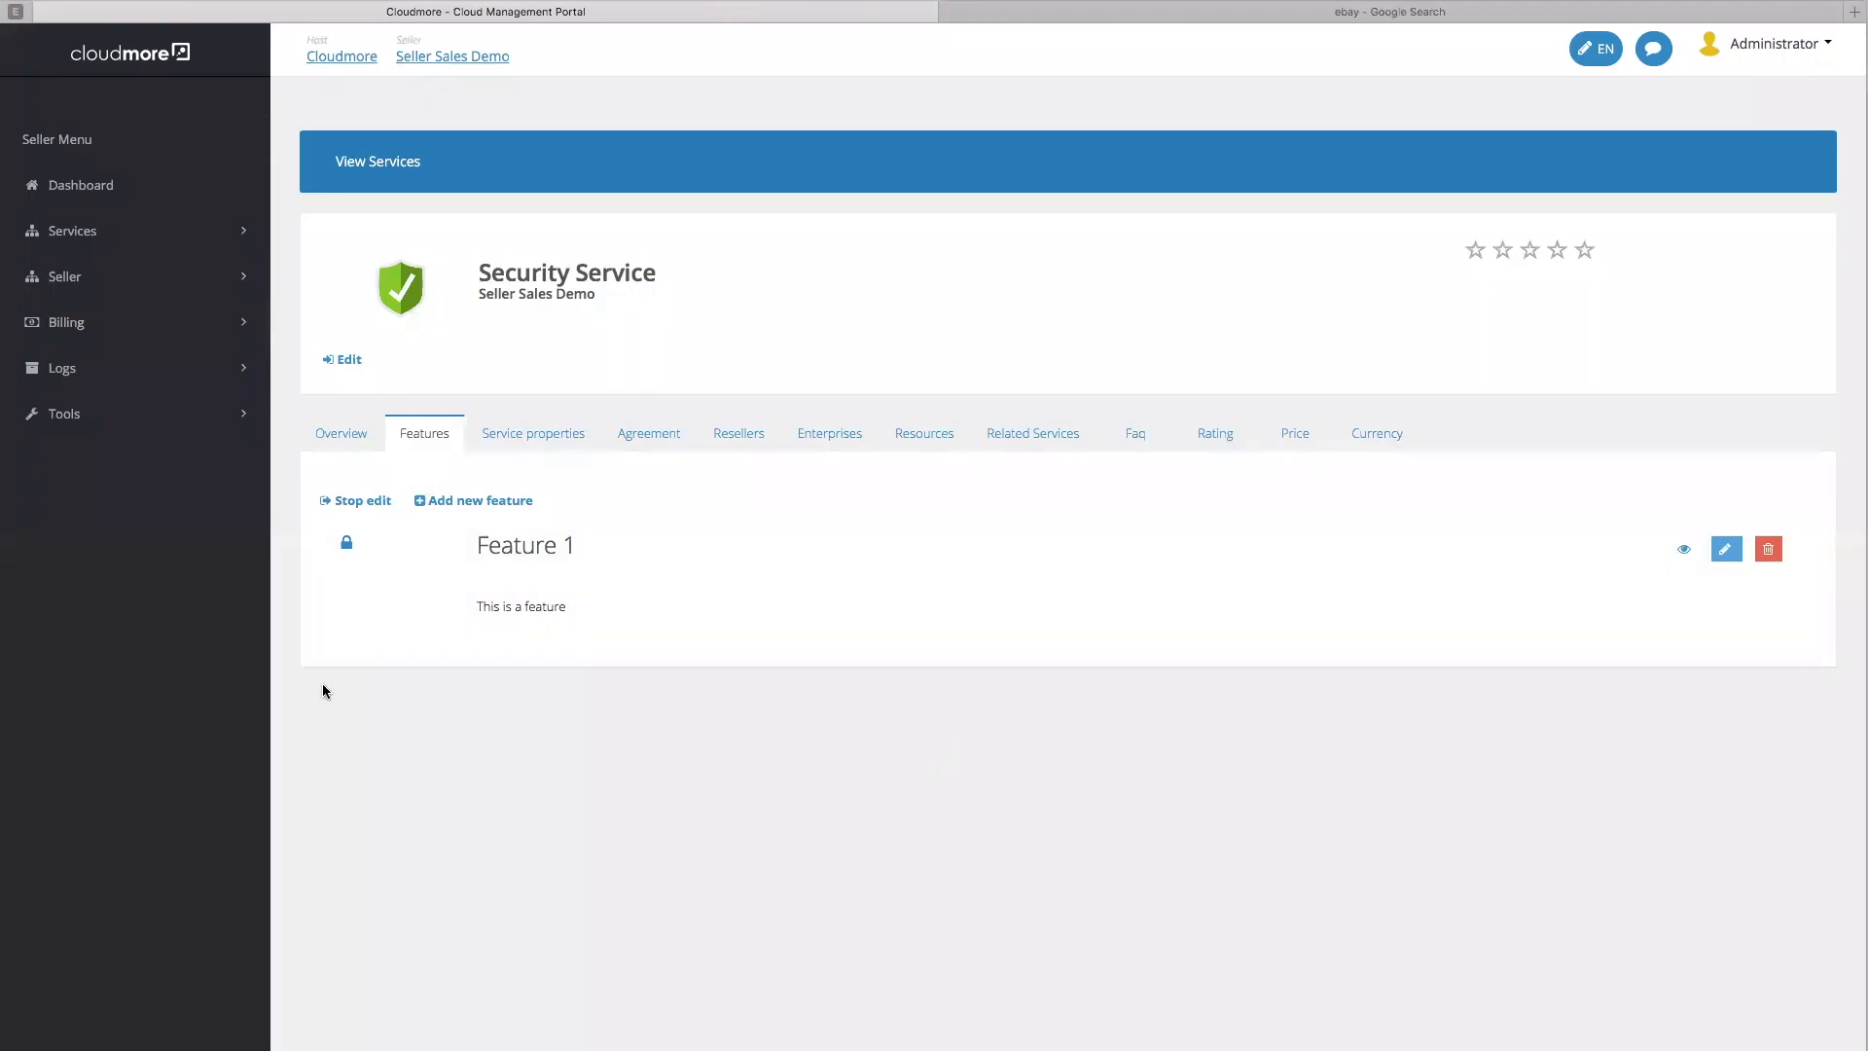
Create optional Feature 2 with the description 'Feature 2'
left_click(491, 500)
left_click(697, 478)
type("Fe")
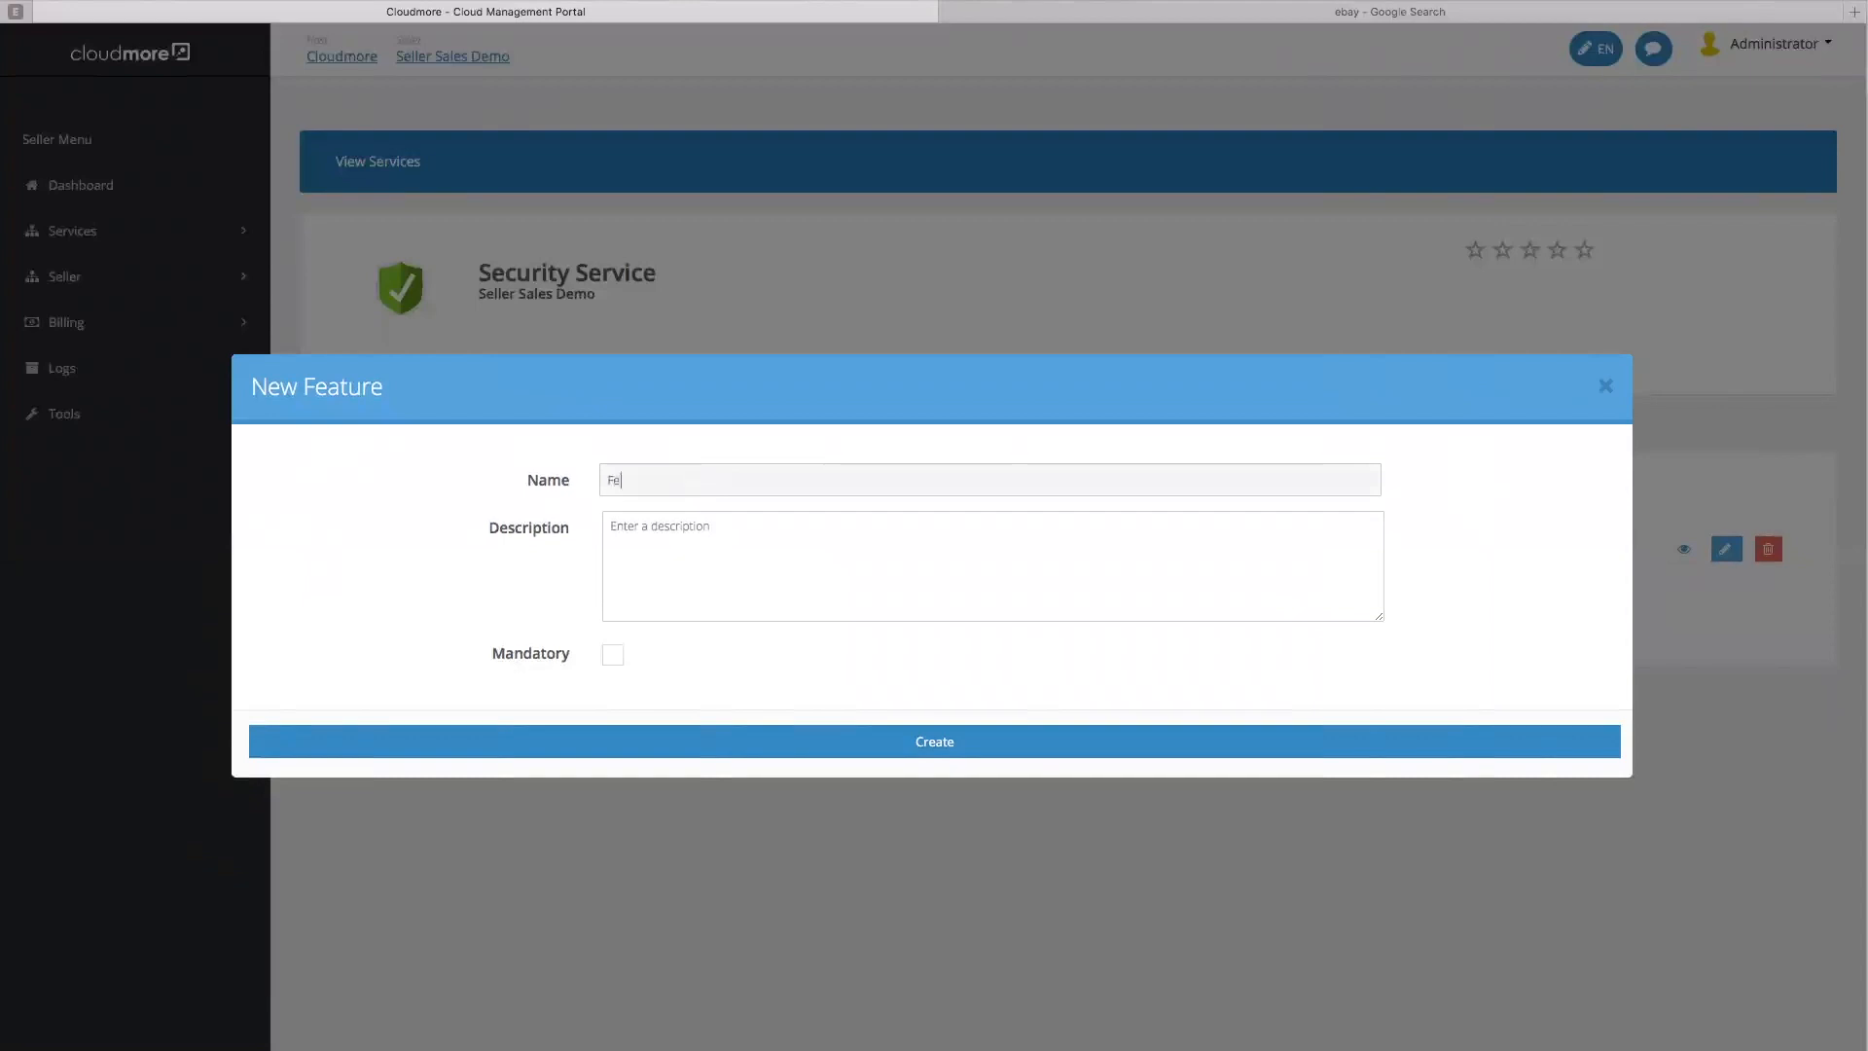
type("ature 2")
left_click(658, 532)
type("Feature")
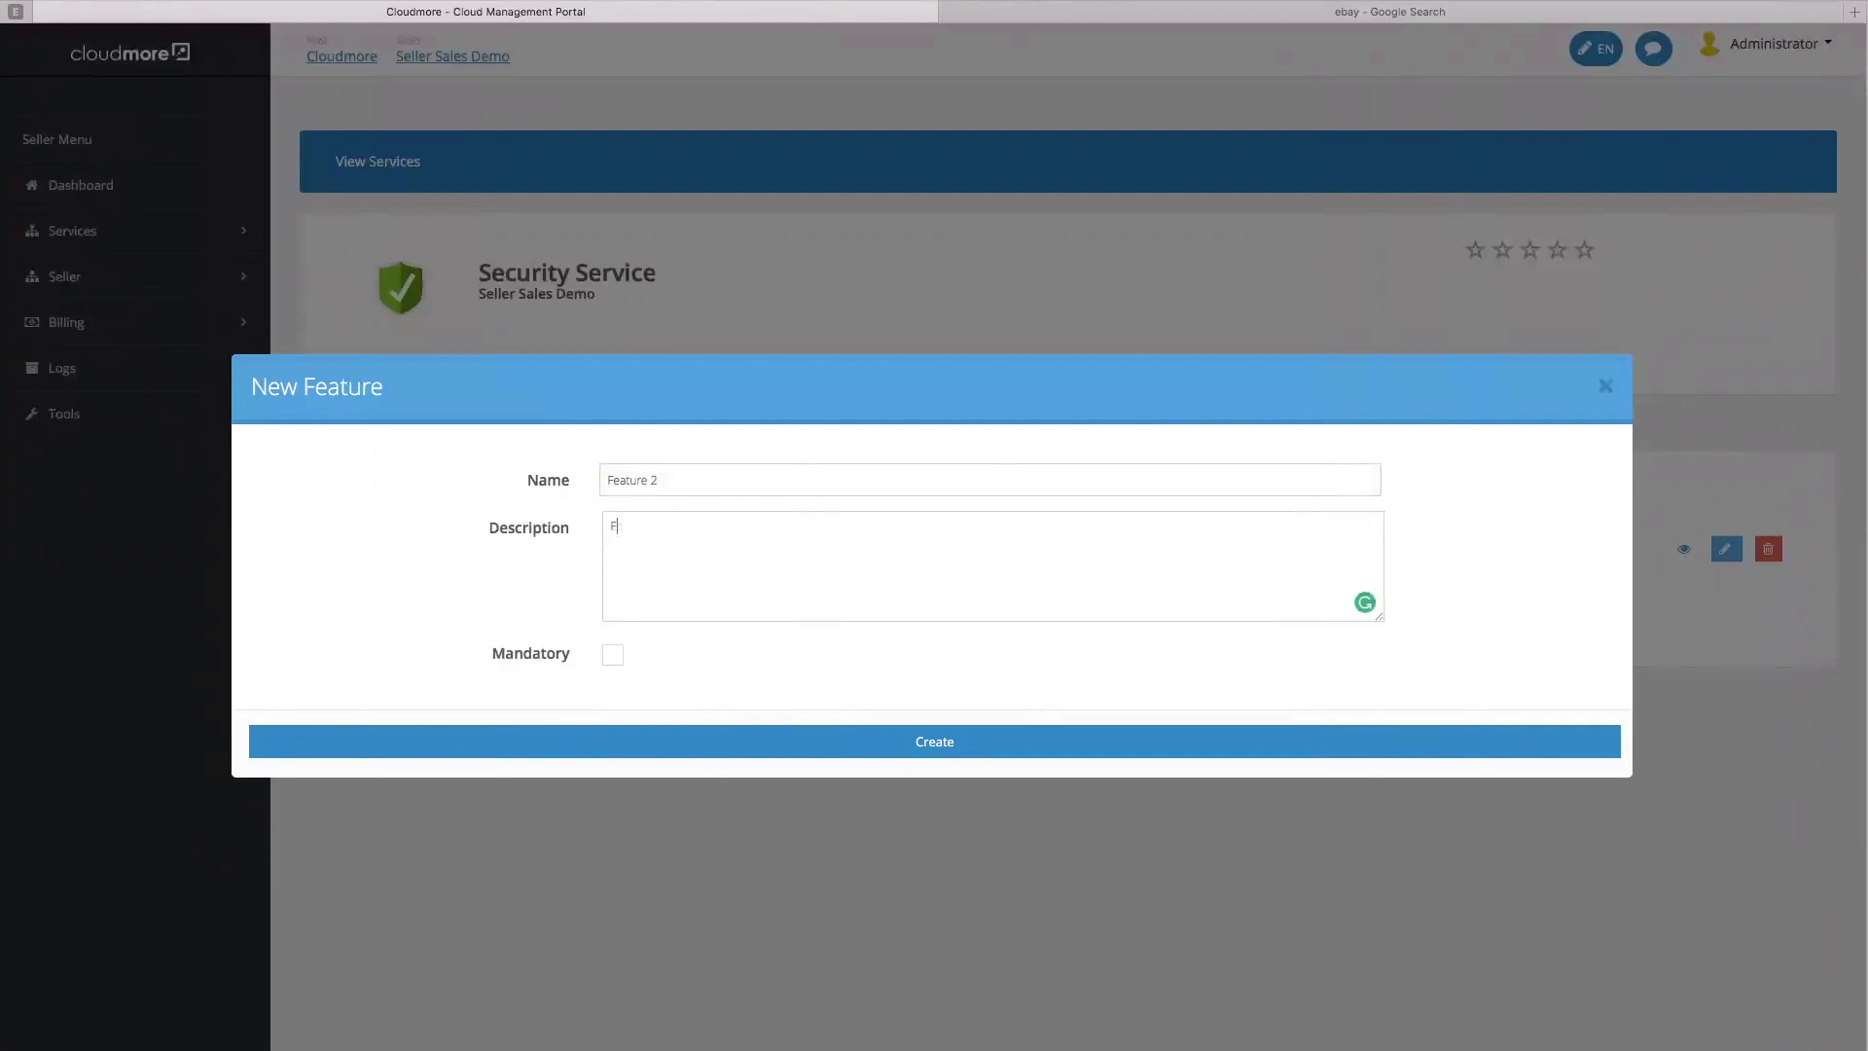
type(" 2")
left_click(819, 740)
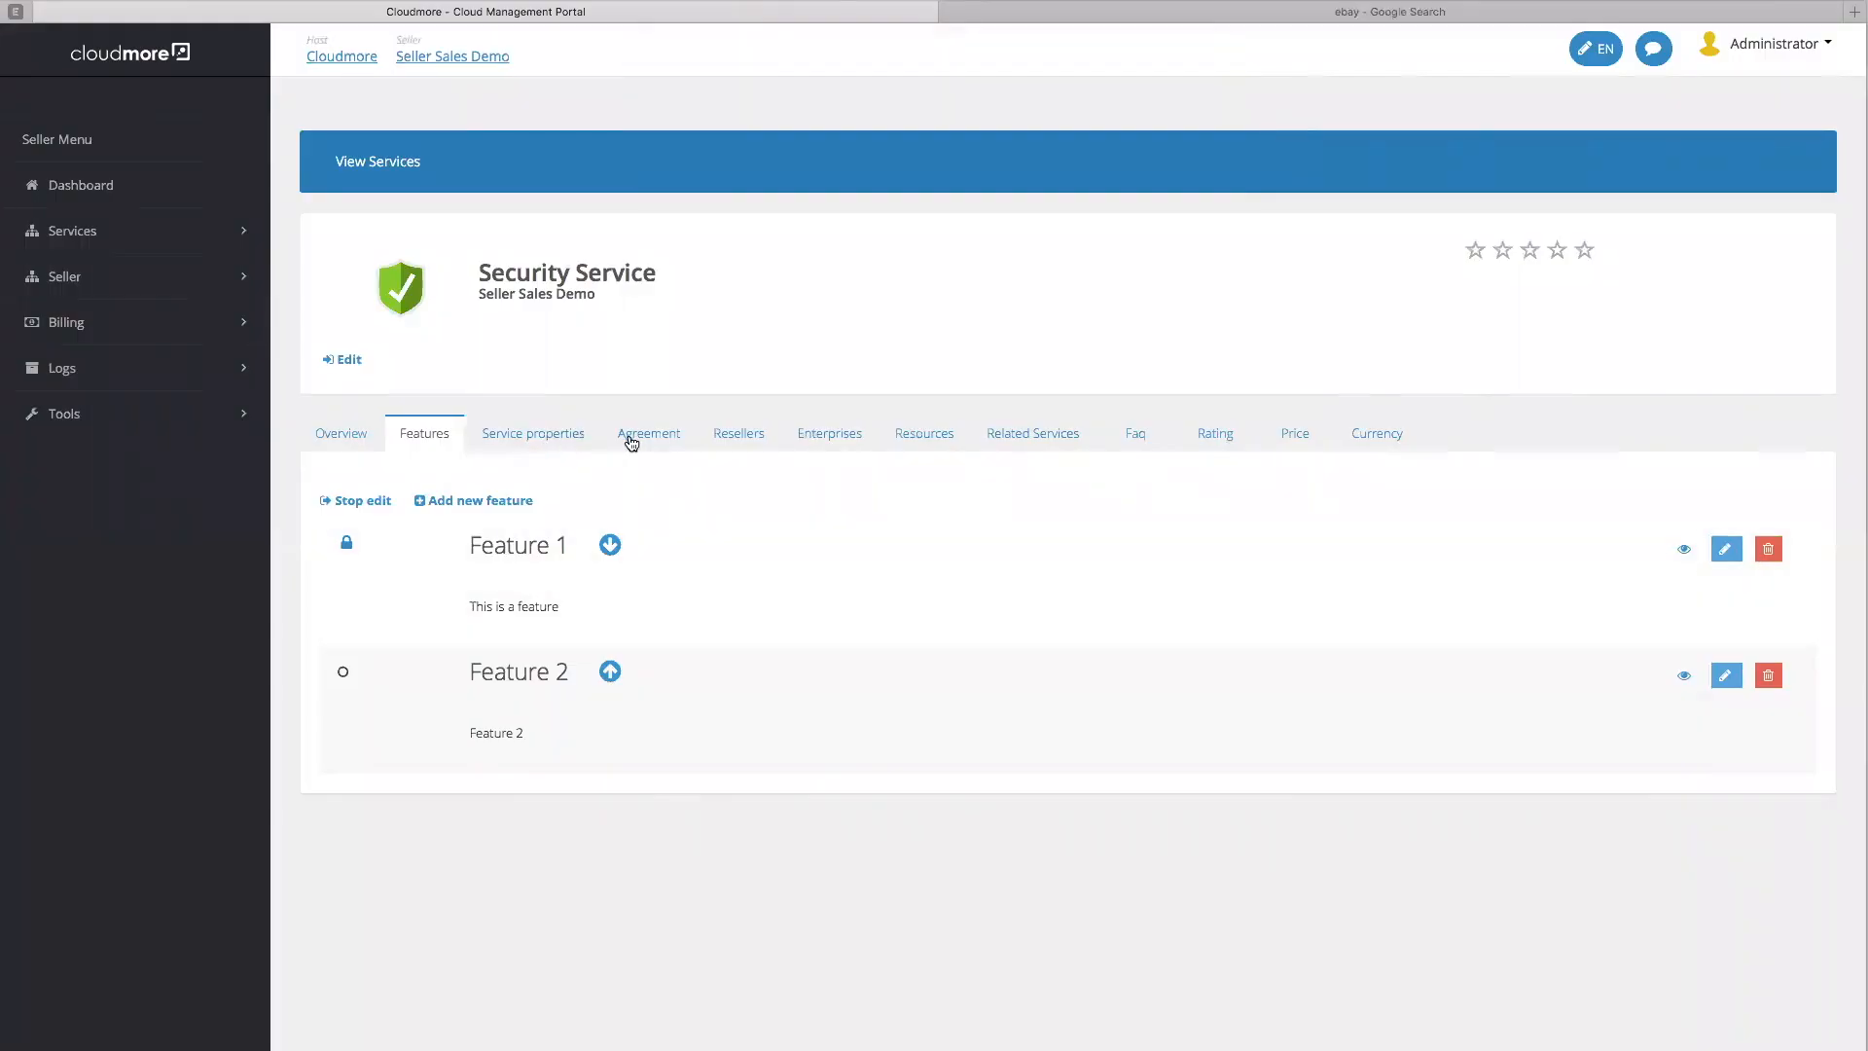
left_click(657, 440)
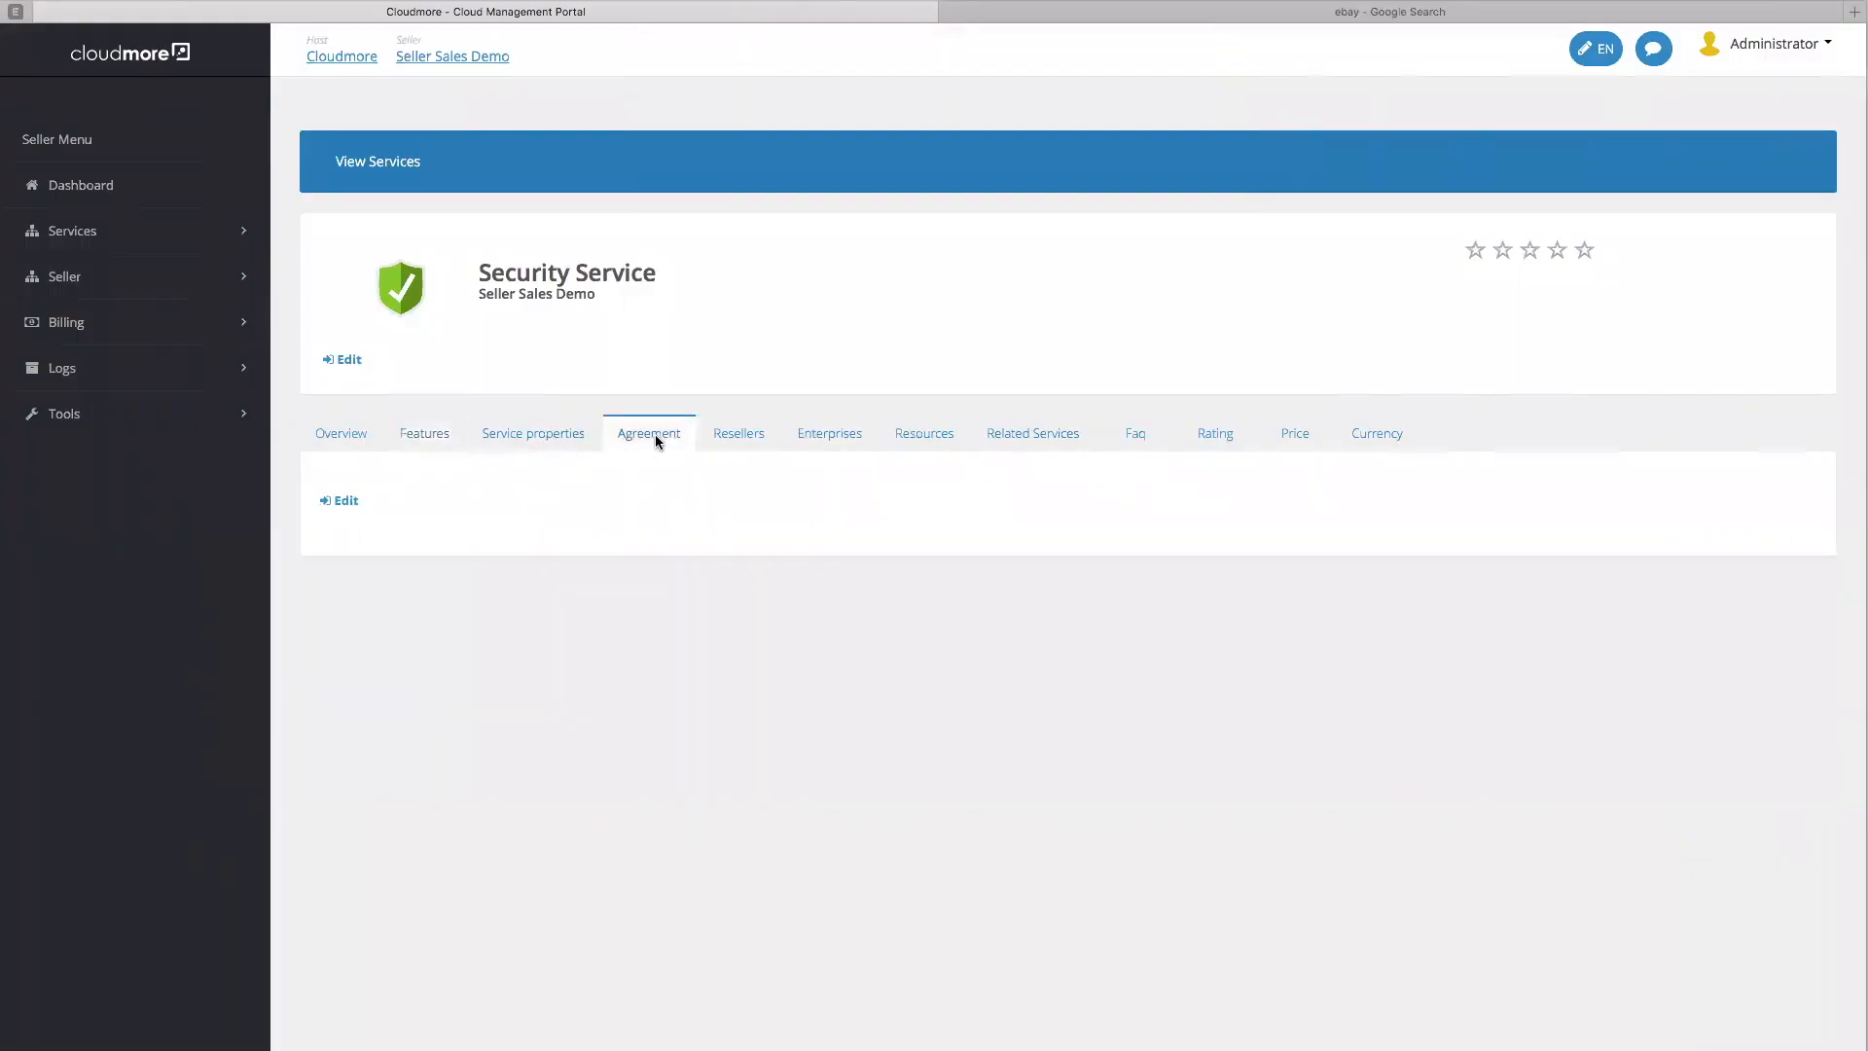
Paste the contract text from the Pages document into the agreement and save it as a new version
left_click(352, 501)
left_click(751, 524)
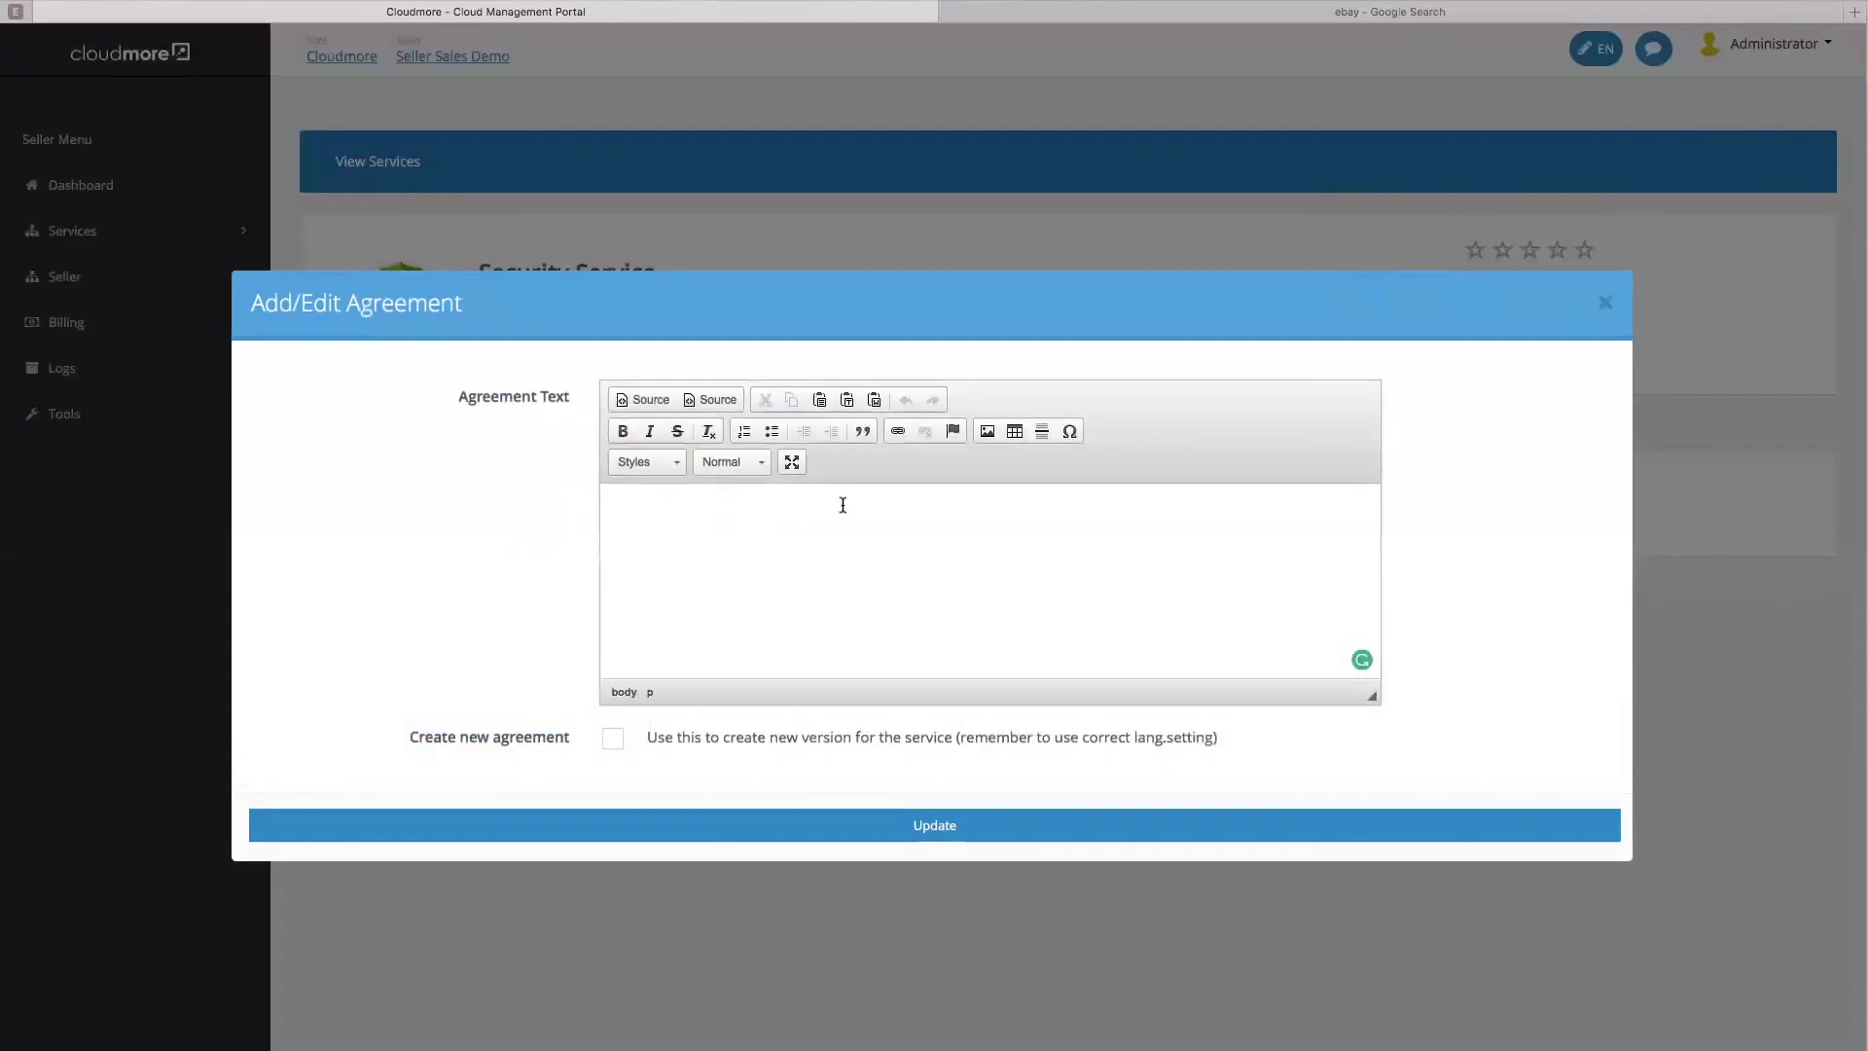
key("super+Tab")
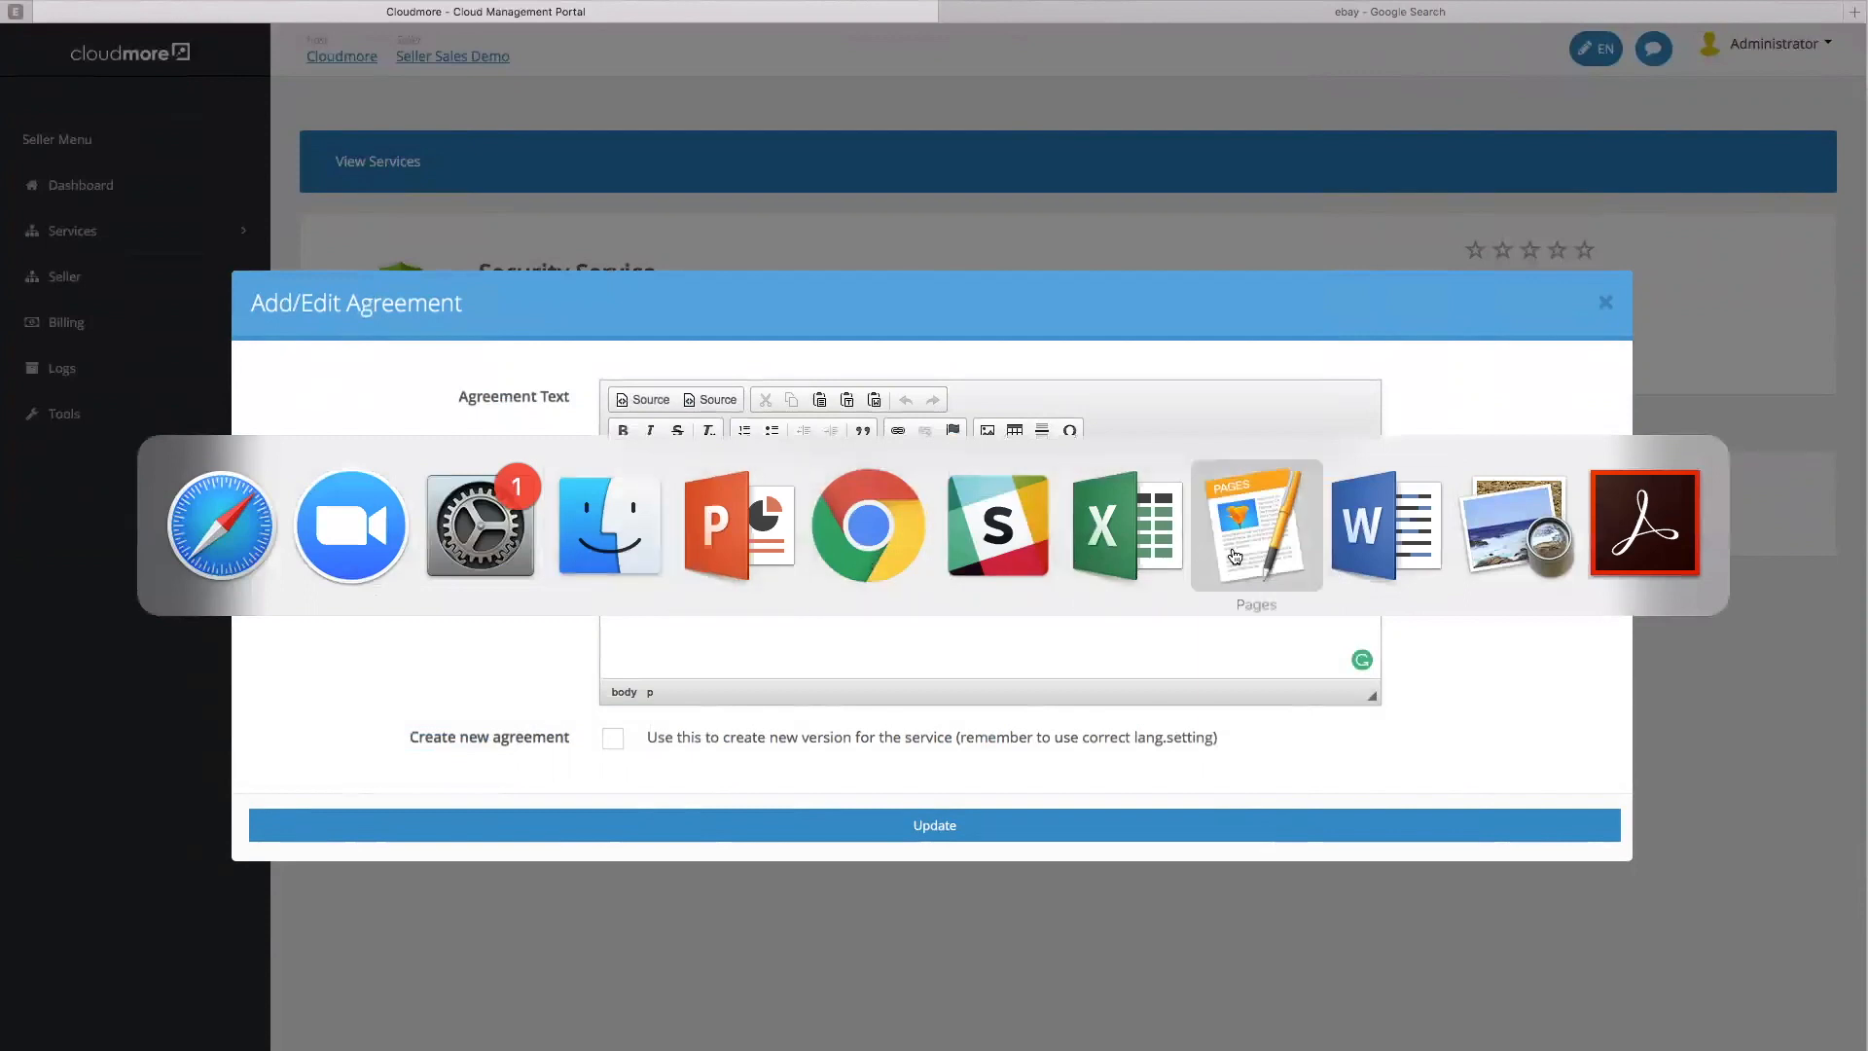
left_click(1230, 555)
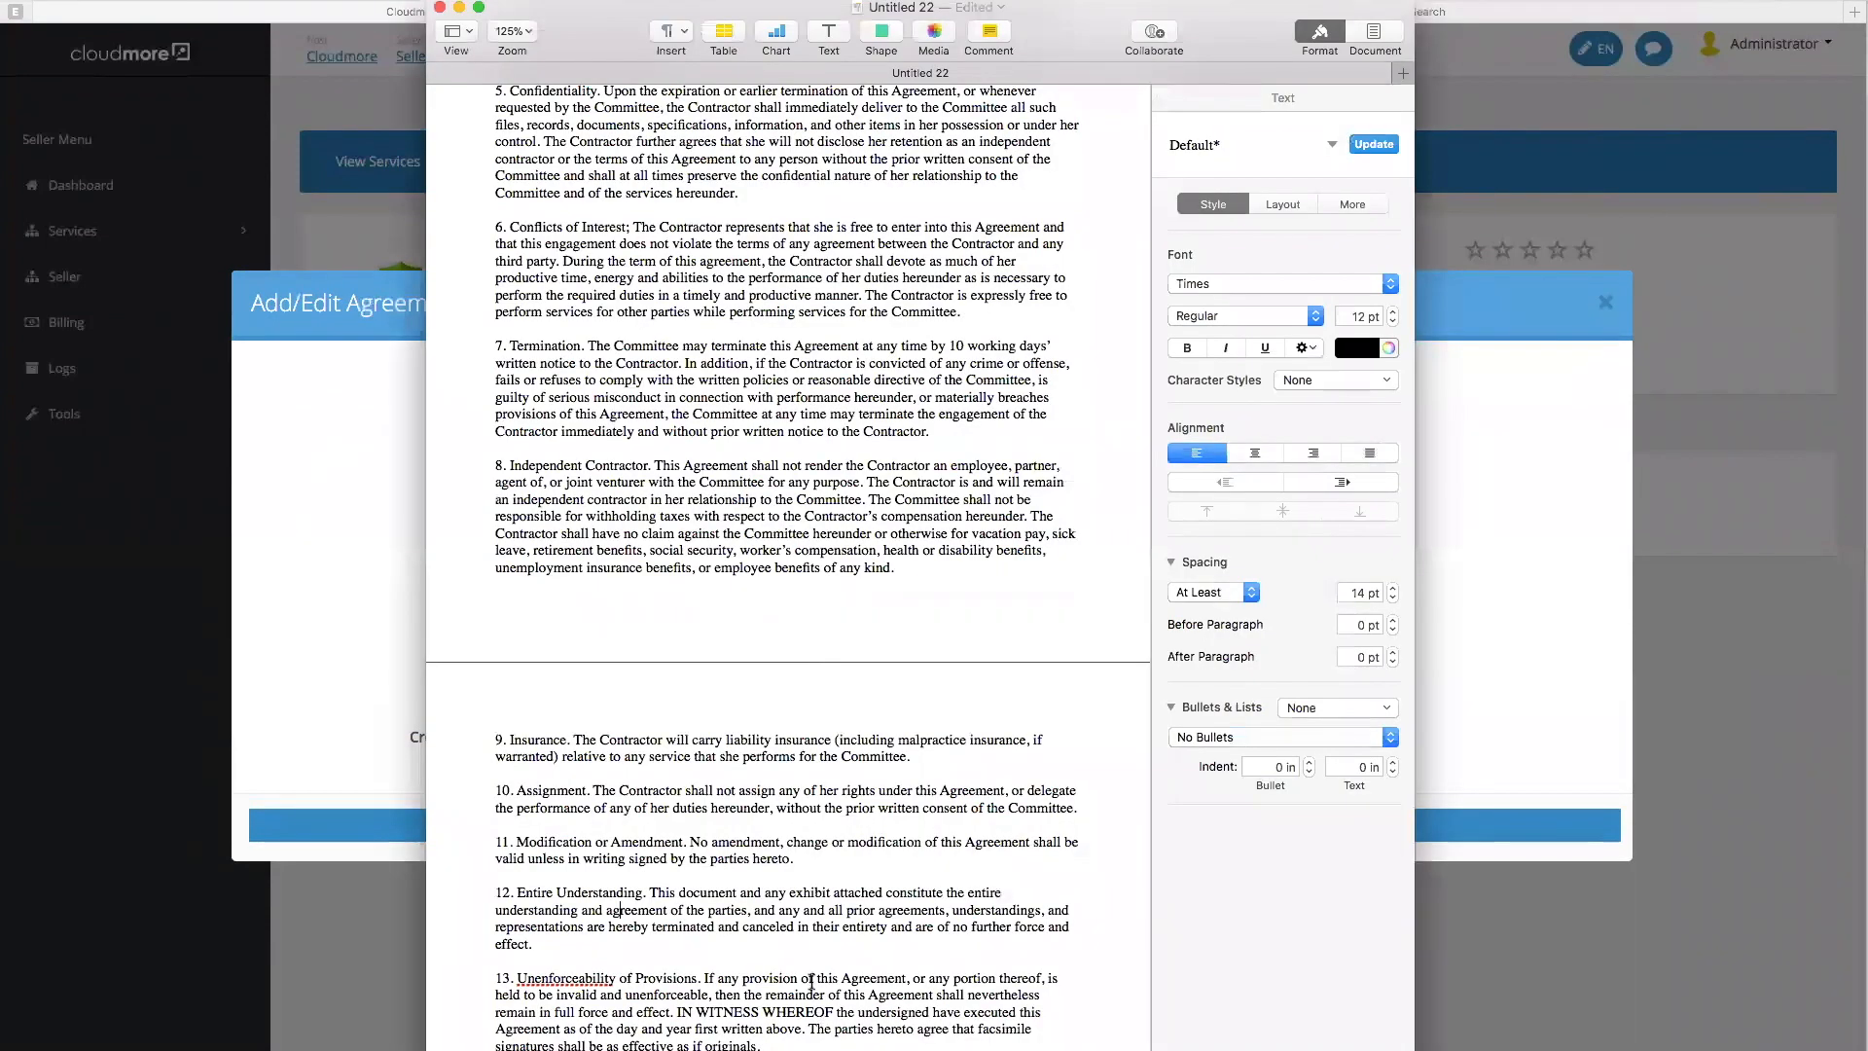
key("super+a")
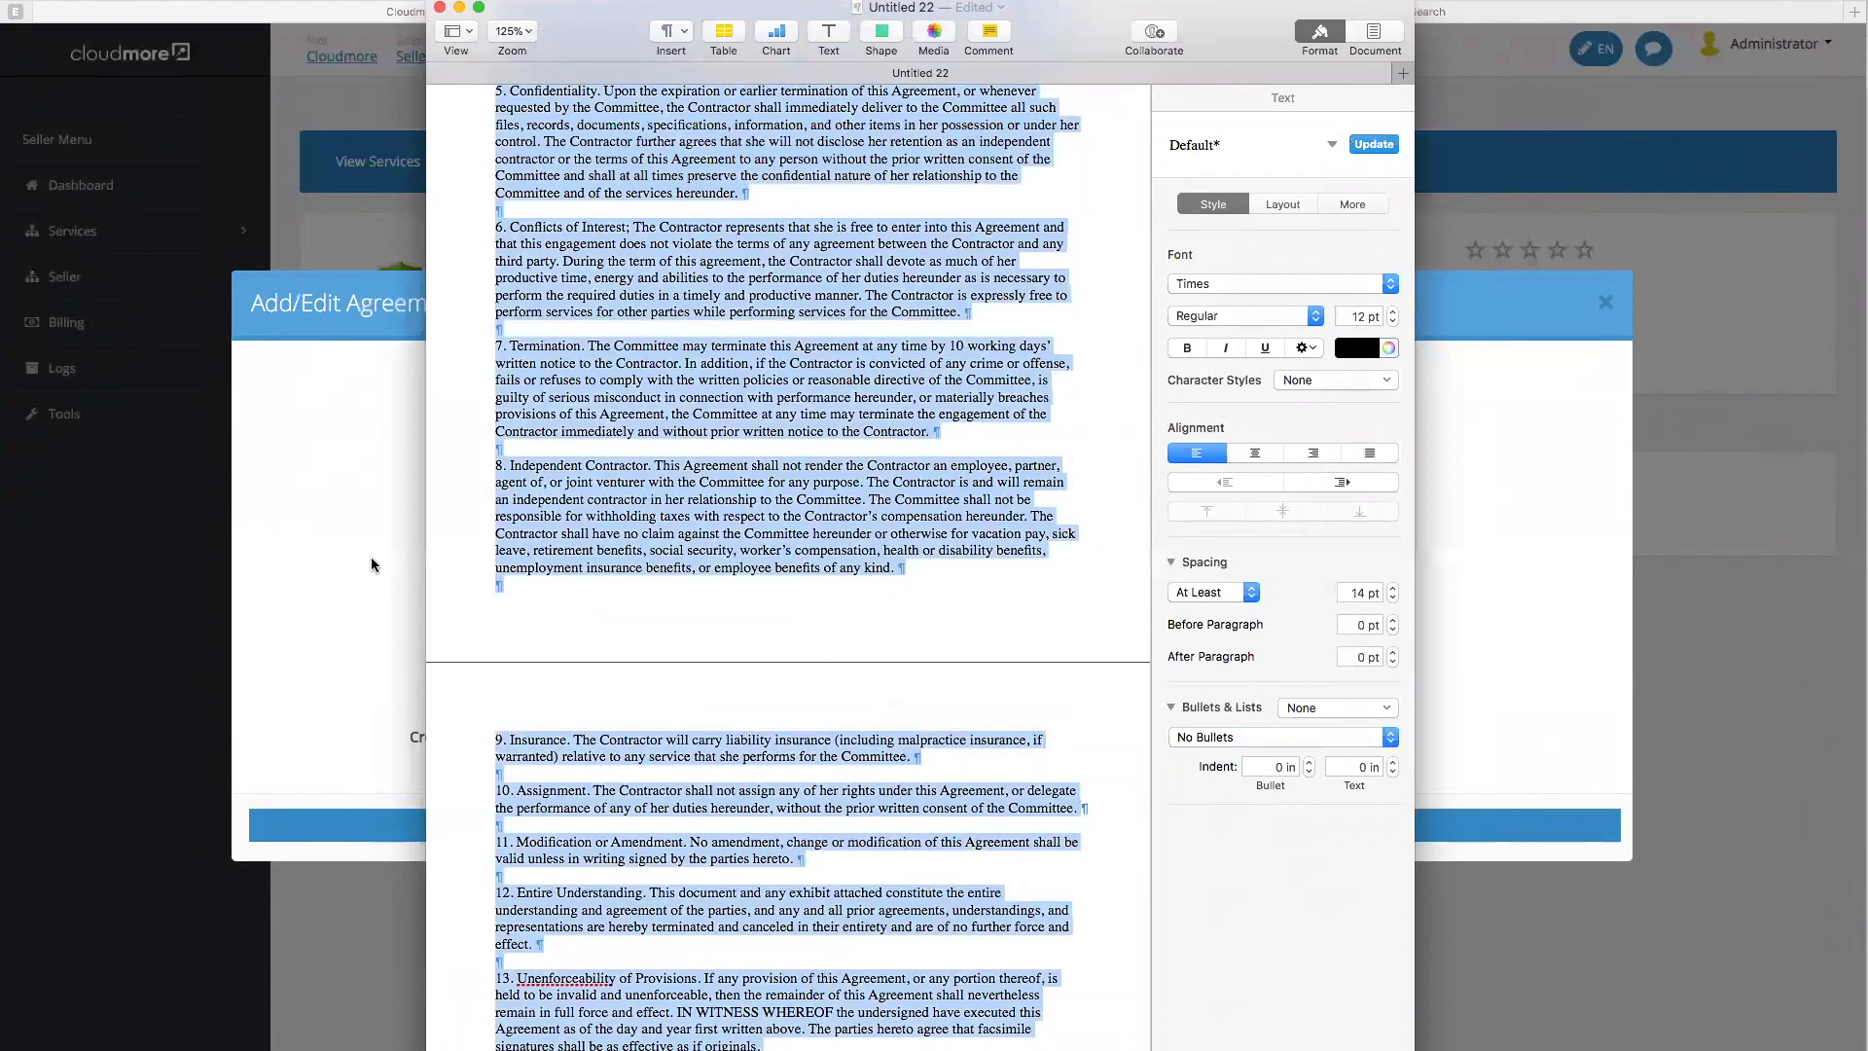
key("super+Tab")
key("super+v")
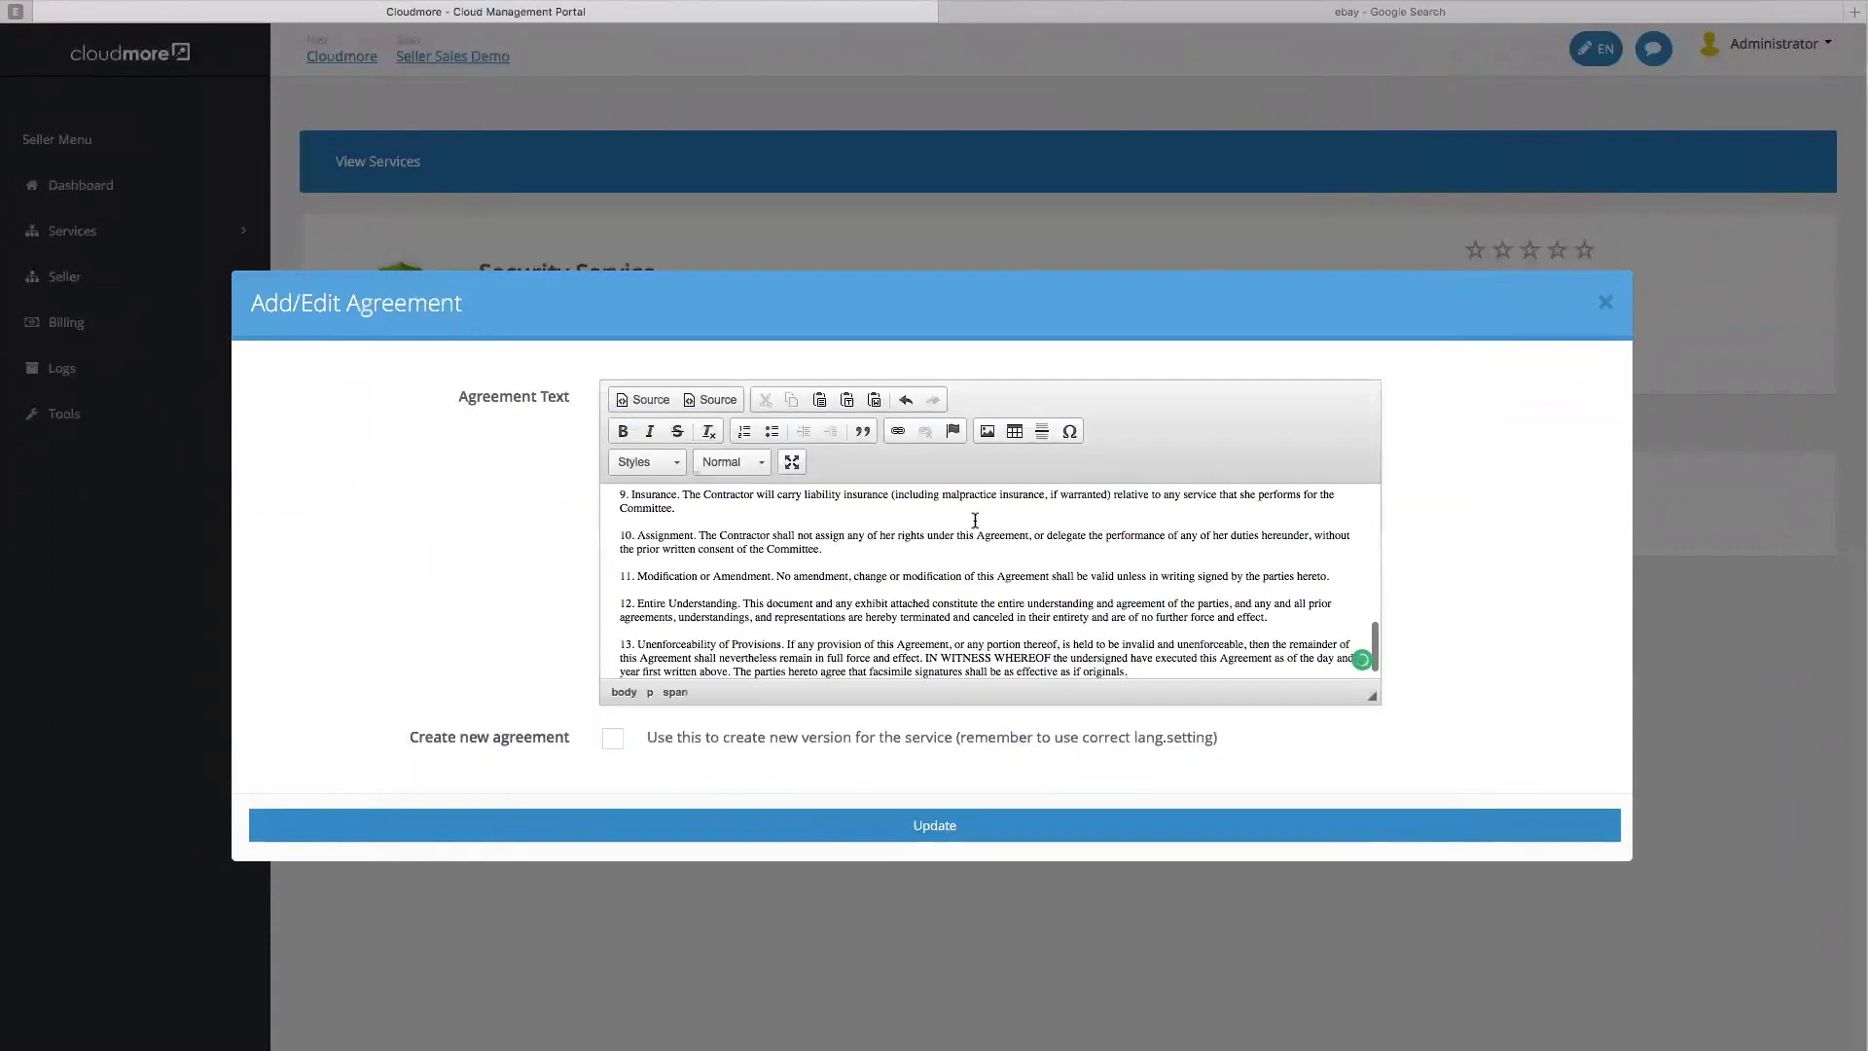
left_click(613, 739)
left_click(929, 828)
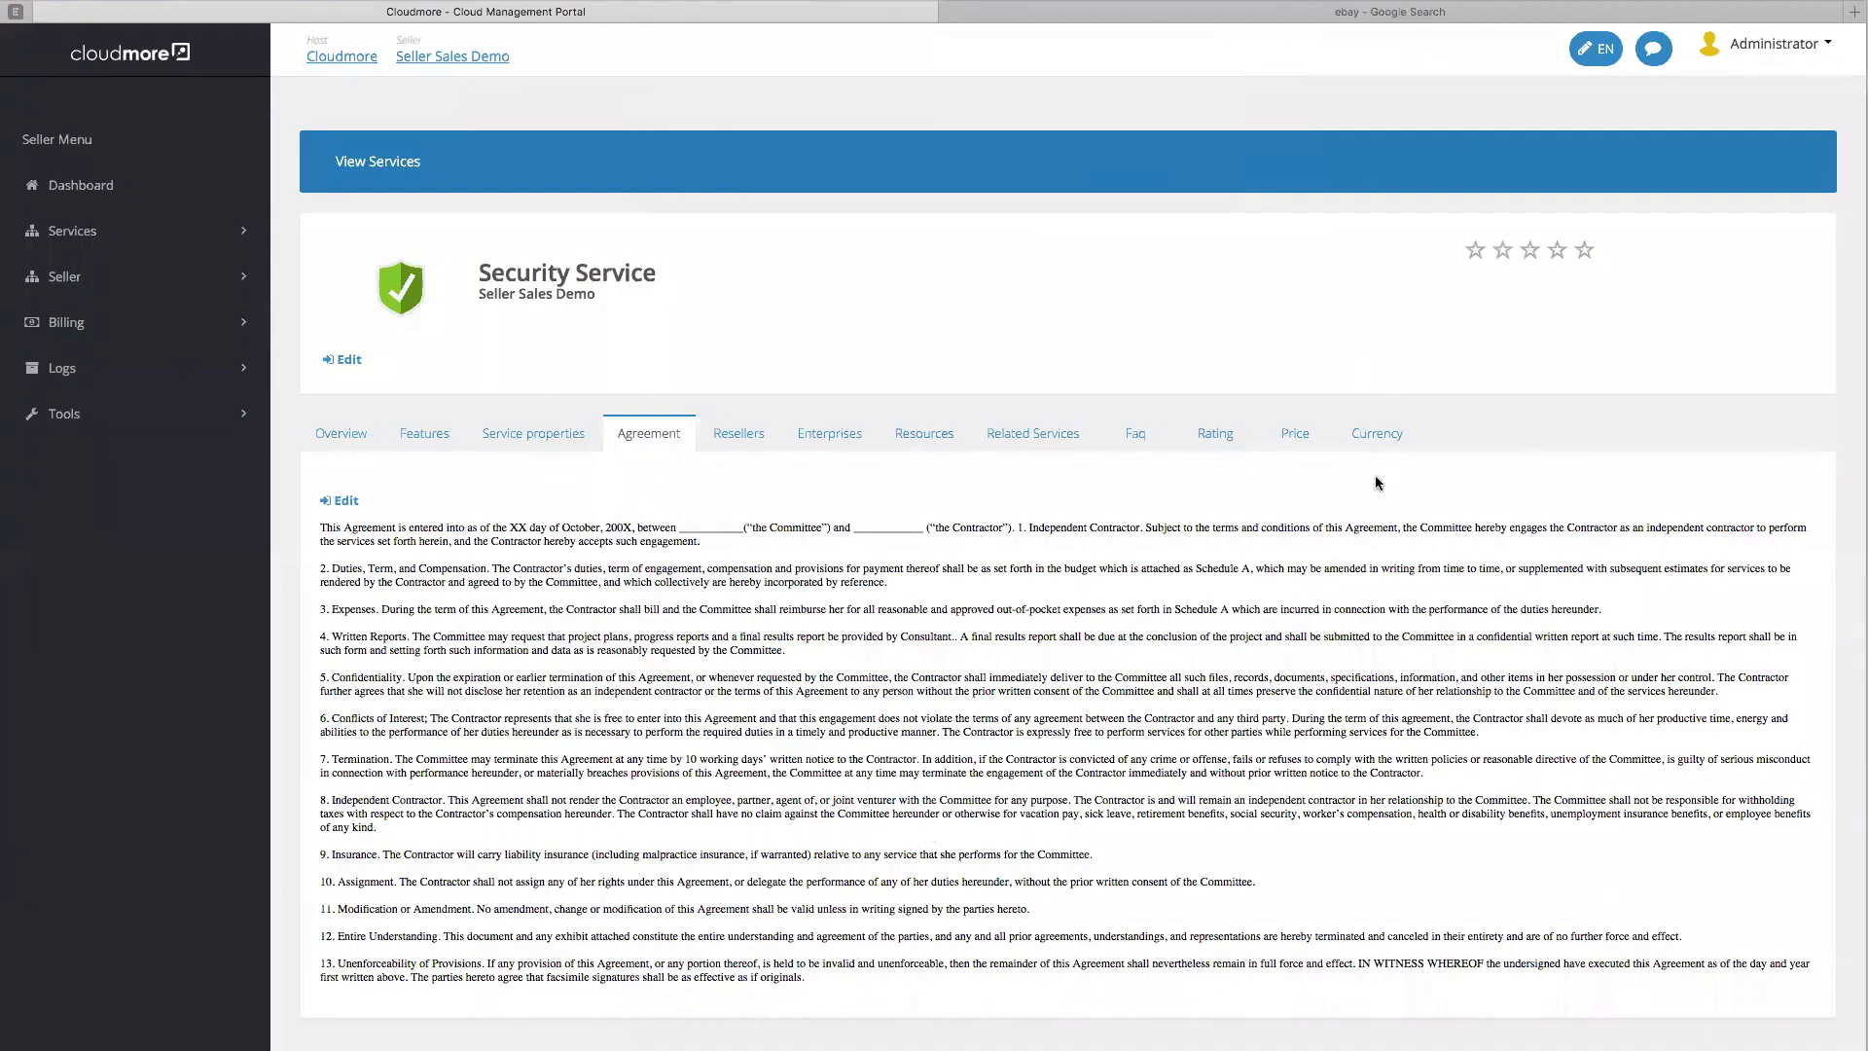
Tick File Sync and Share under Related Services and save the choice
left_click(1034, 438)
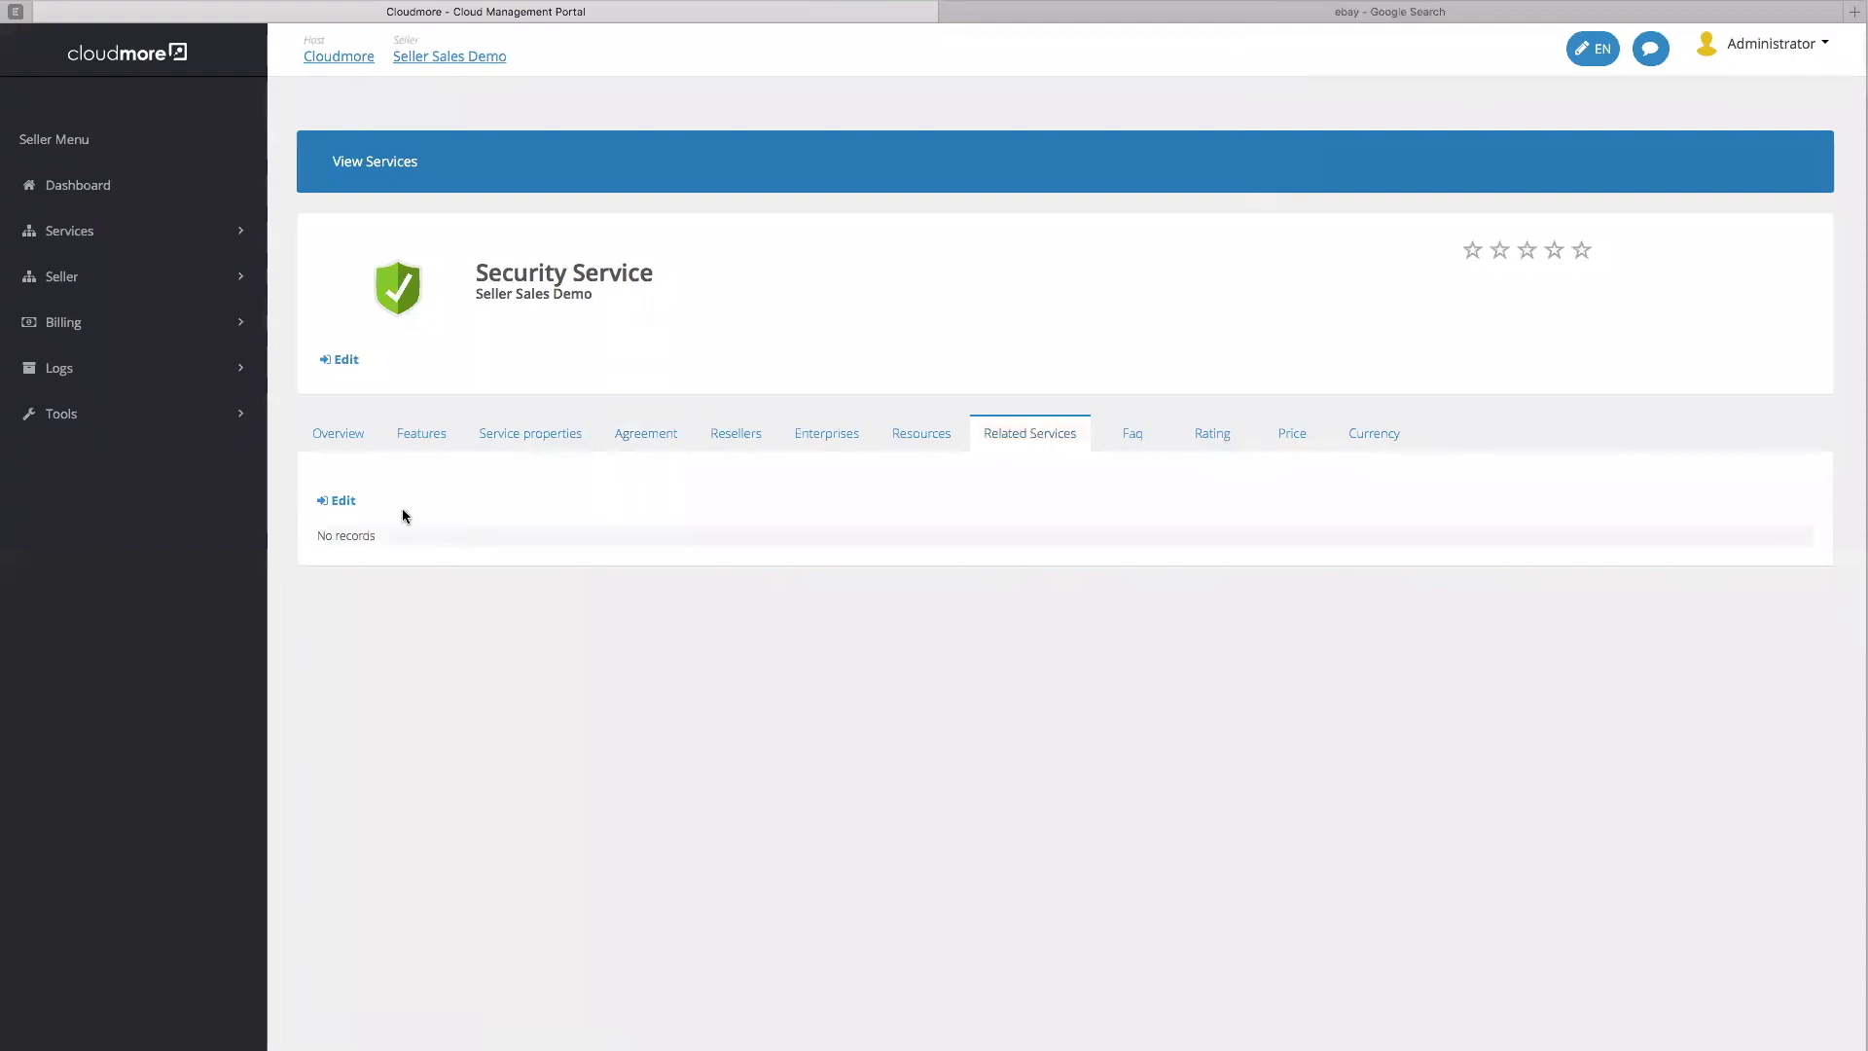
left_click(342, 501)
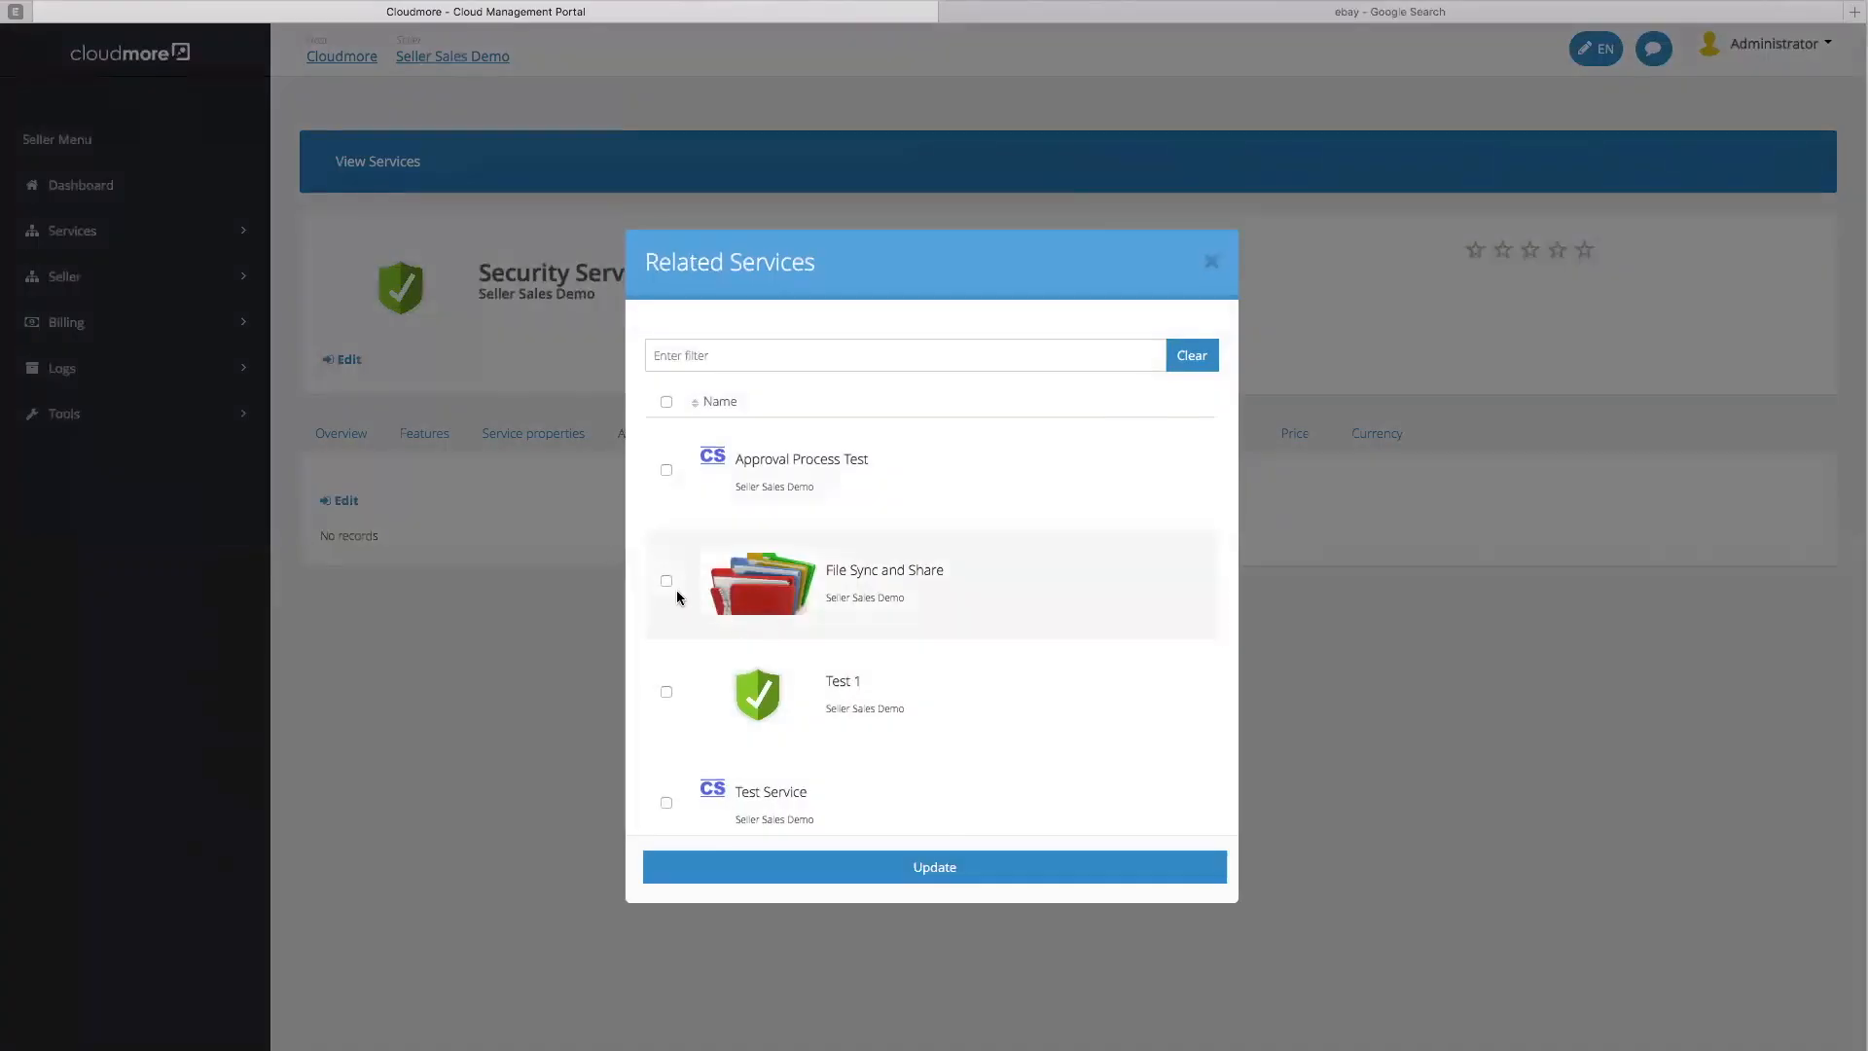
left_click(667, 581)
left_click(949, 869)
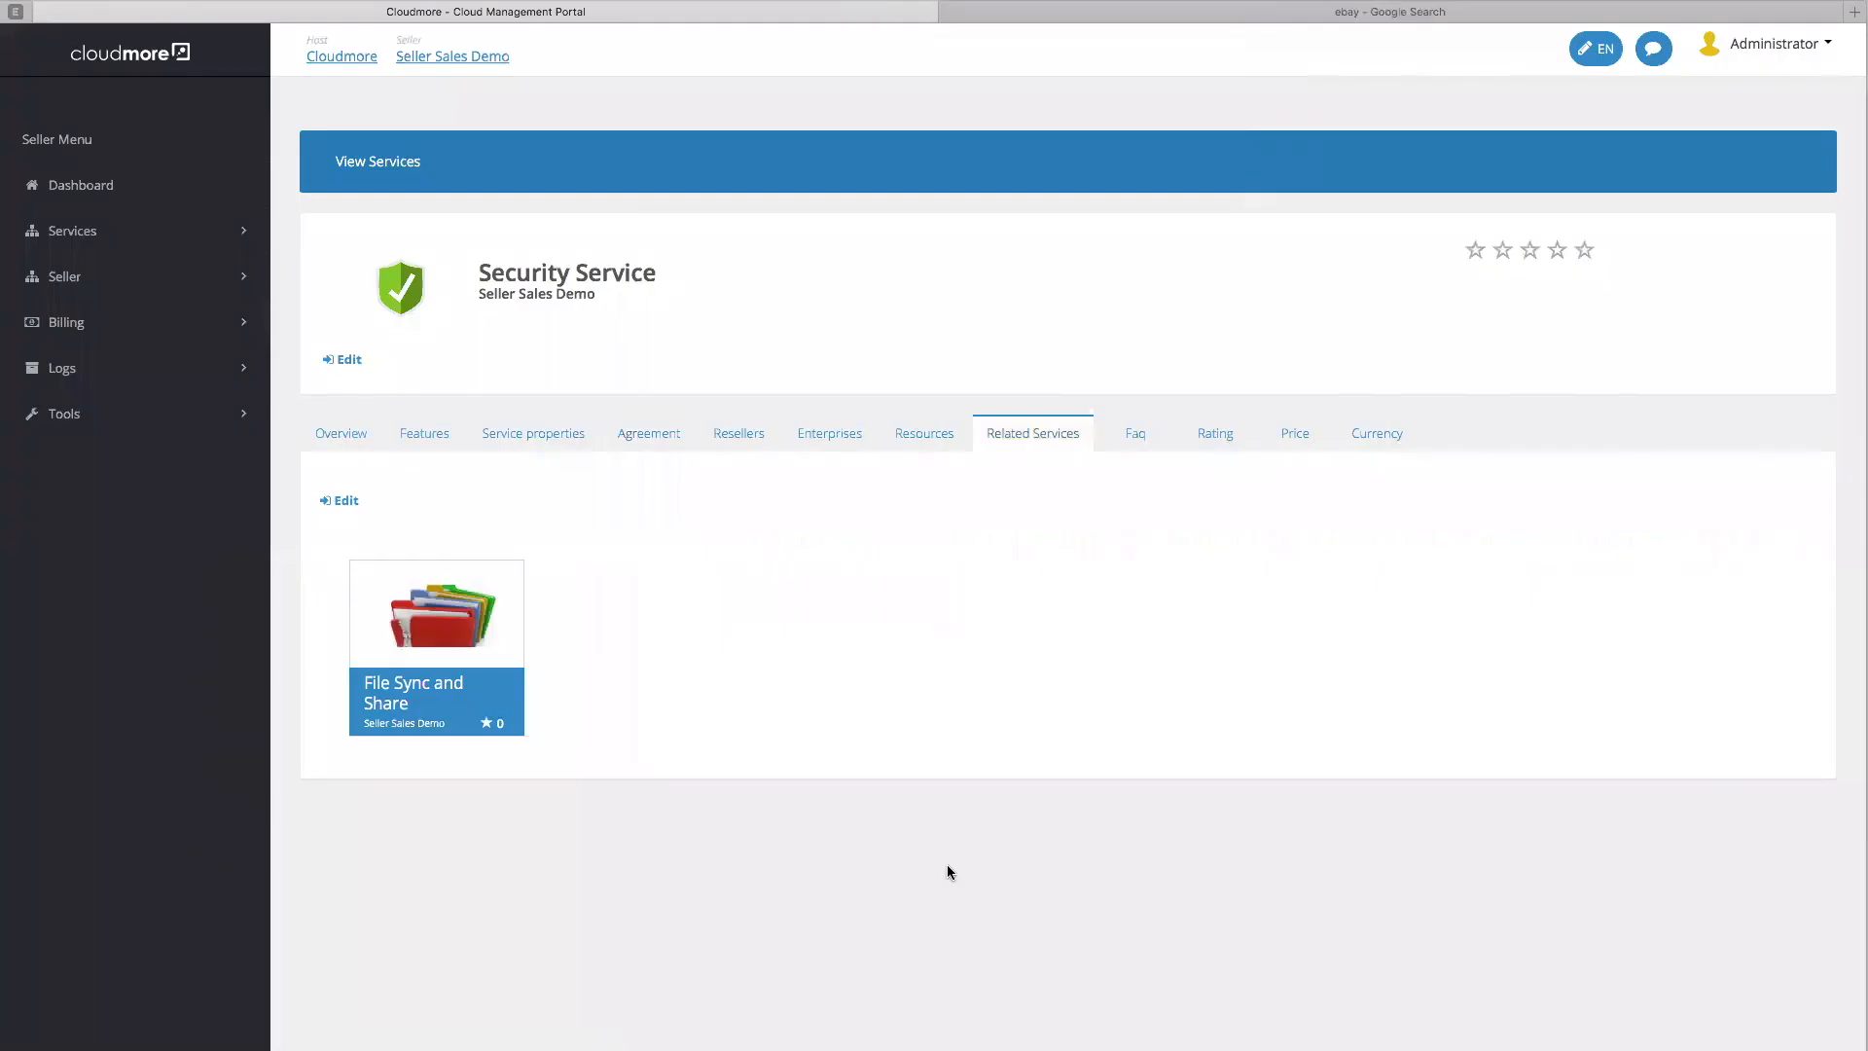
Add an FAQ entry with question 'FAQ' and answer 'FAQ 1'
left_click(1135, 436)
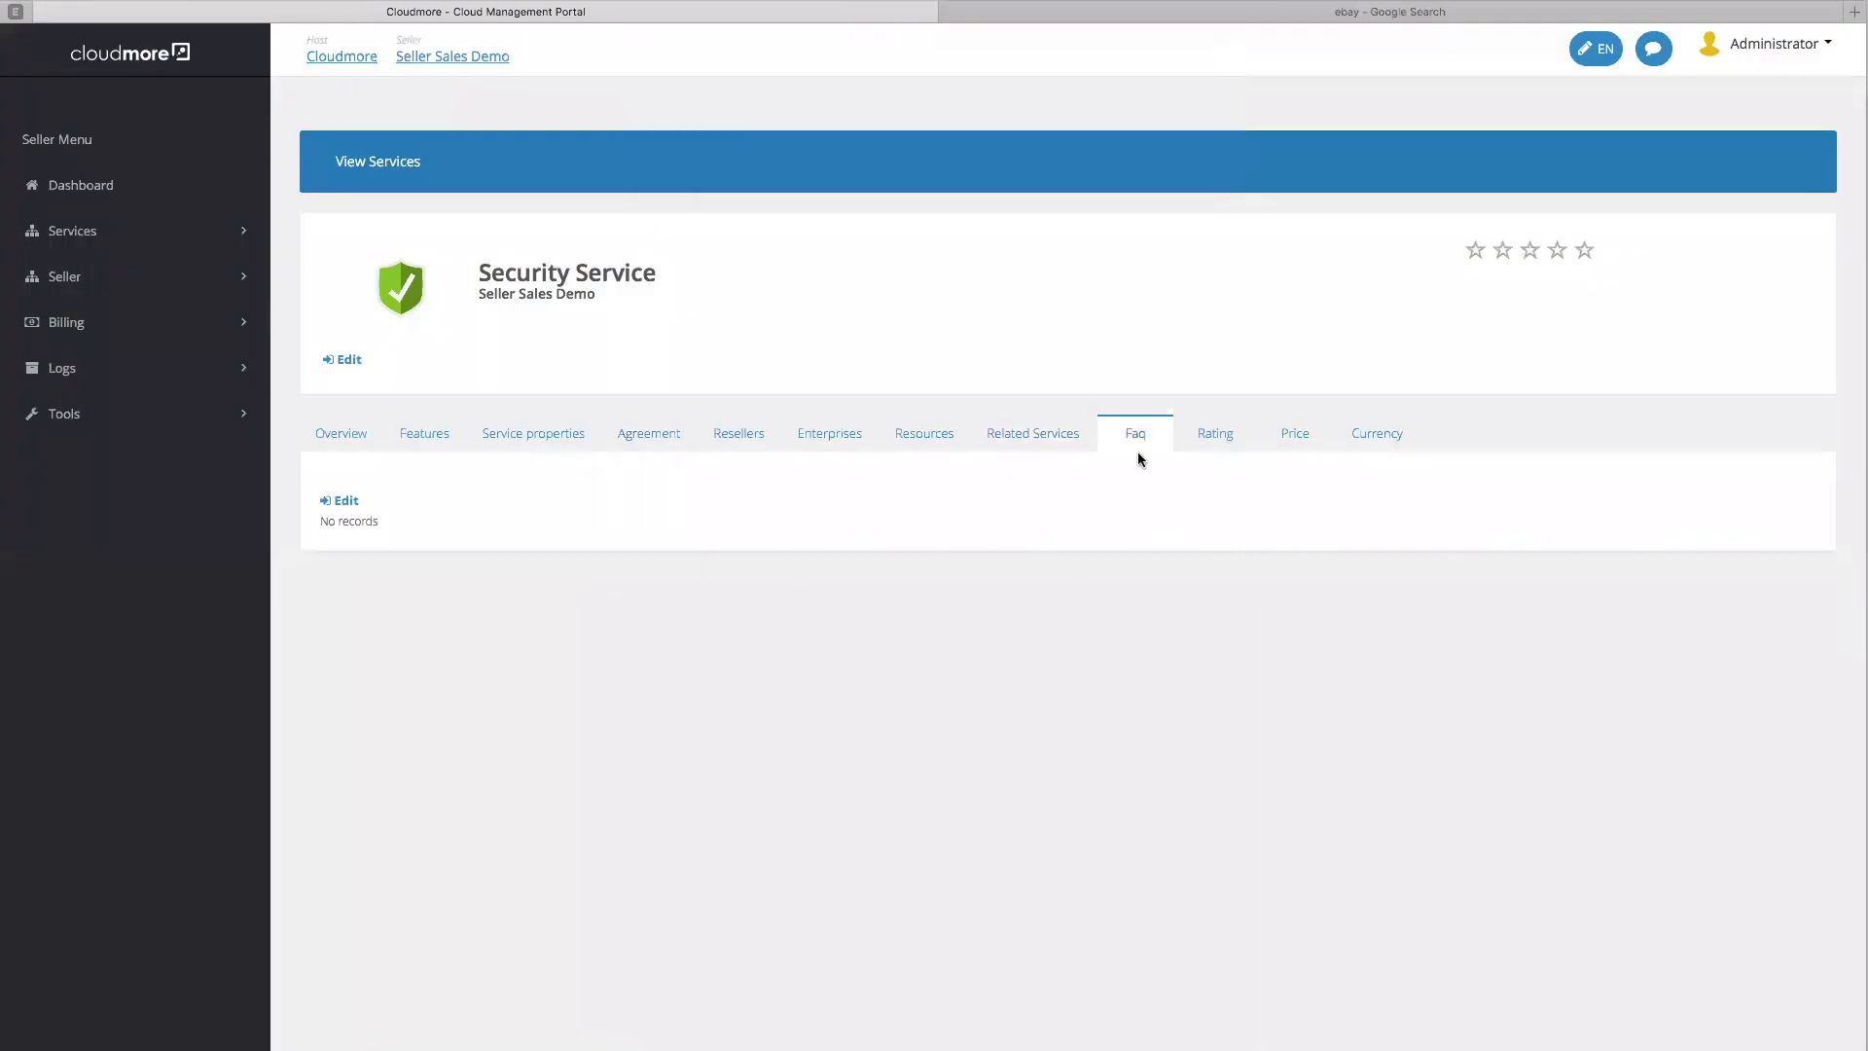
left_click(343, 500)
left_click(498, 500)
left_click(720, 469)
type("F")
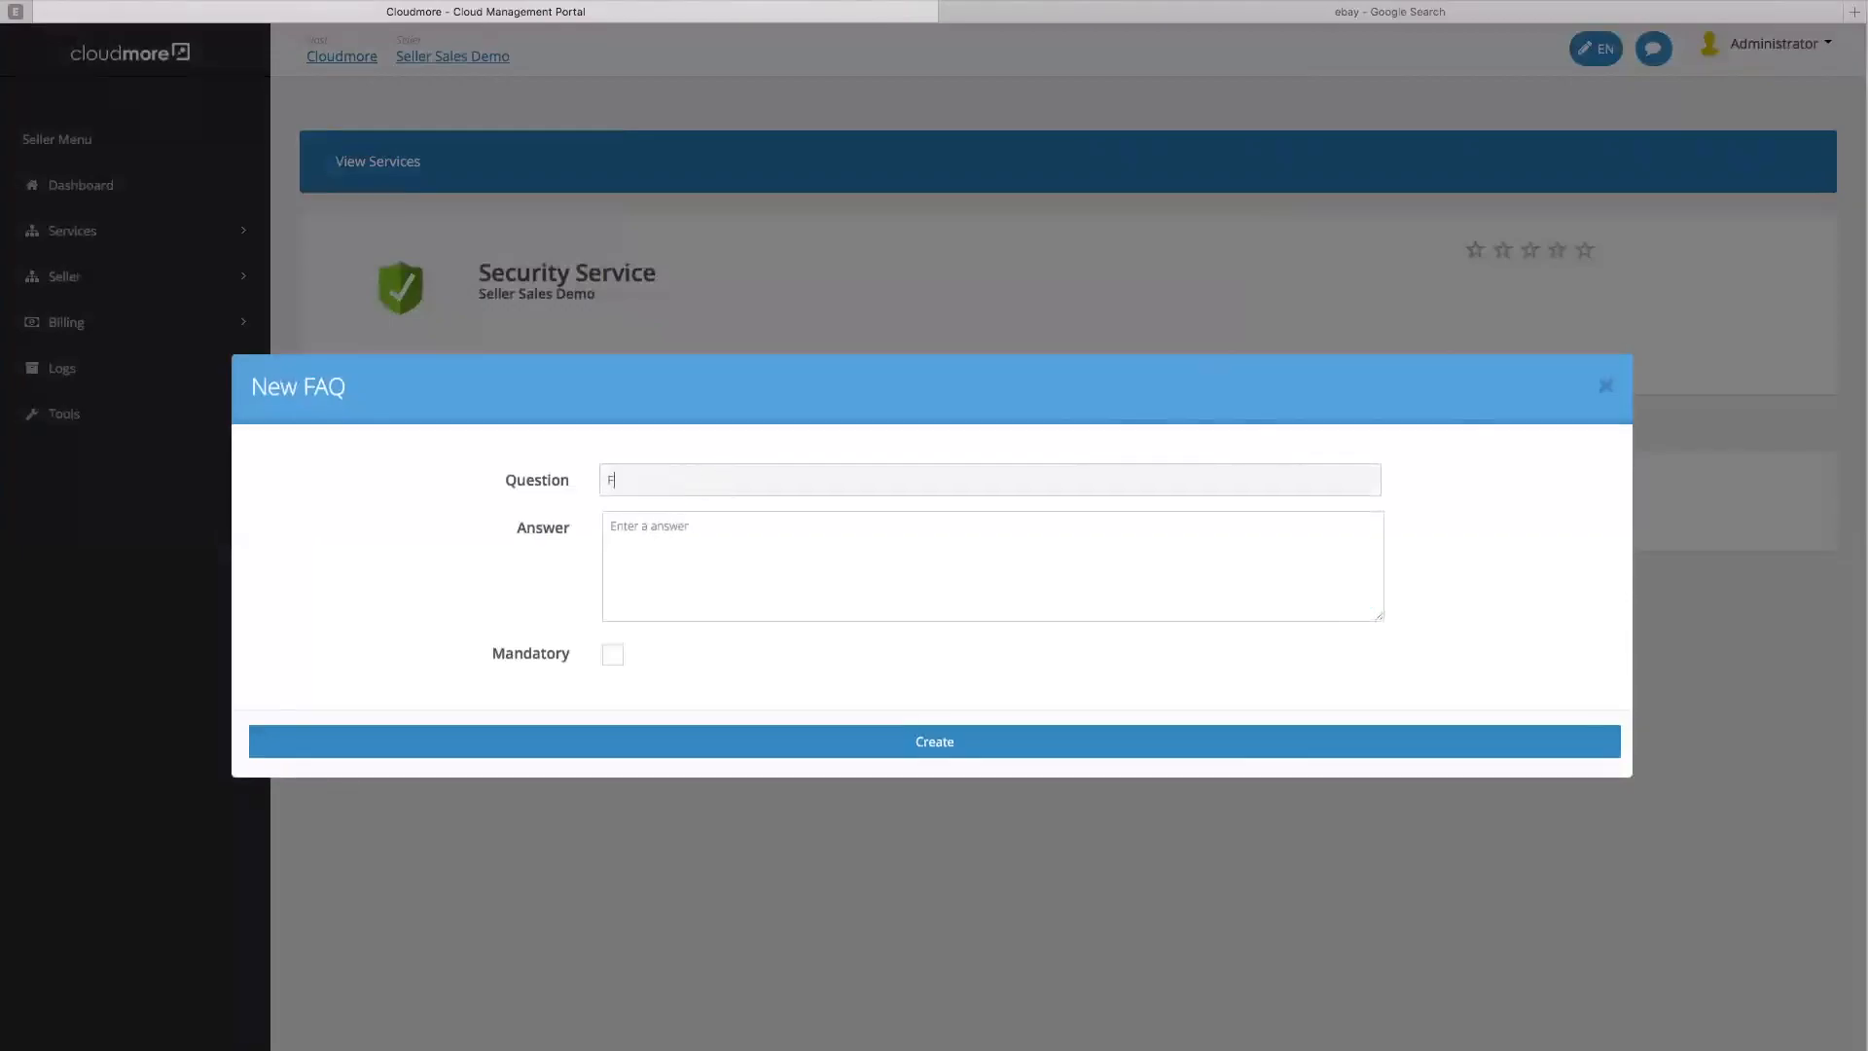
type("AQ 1")
left_click(694, 535)
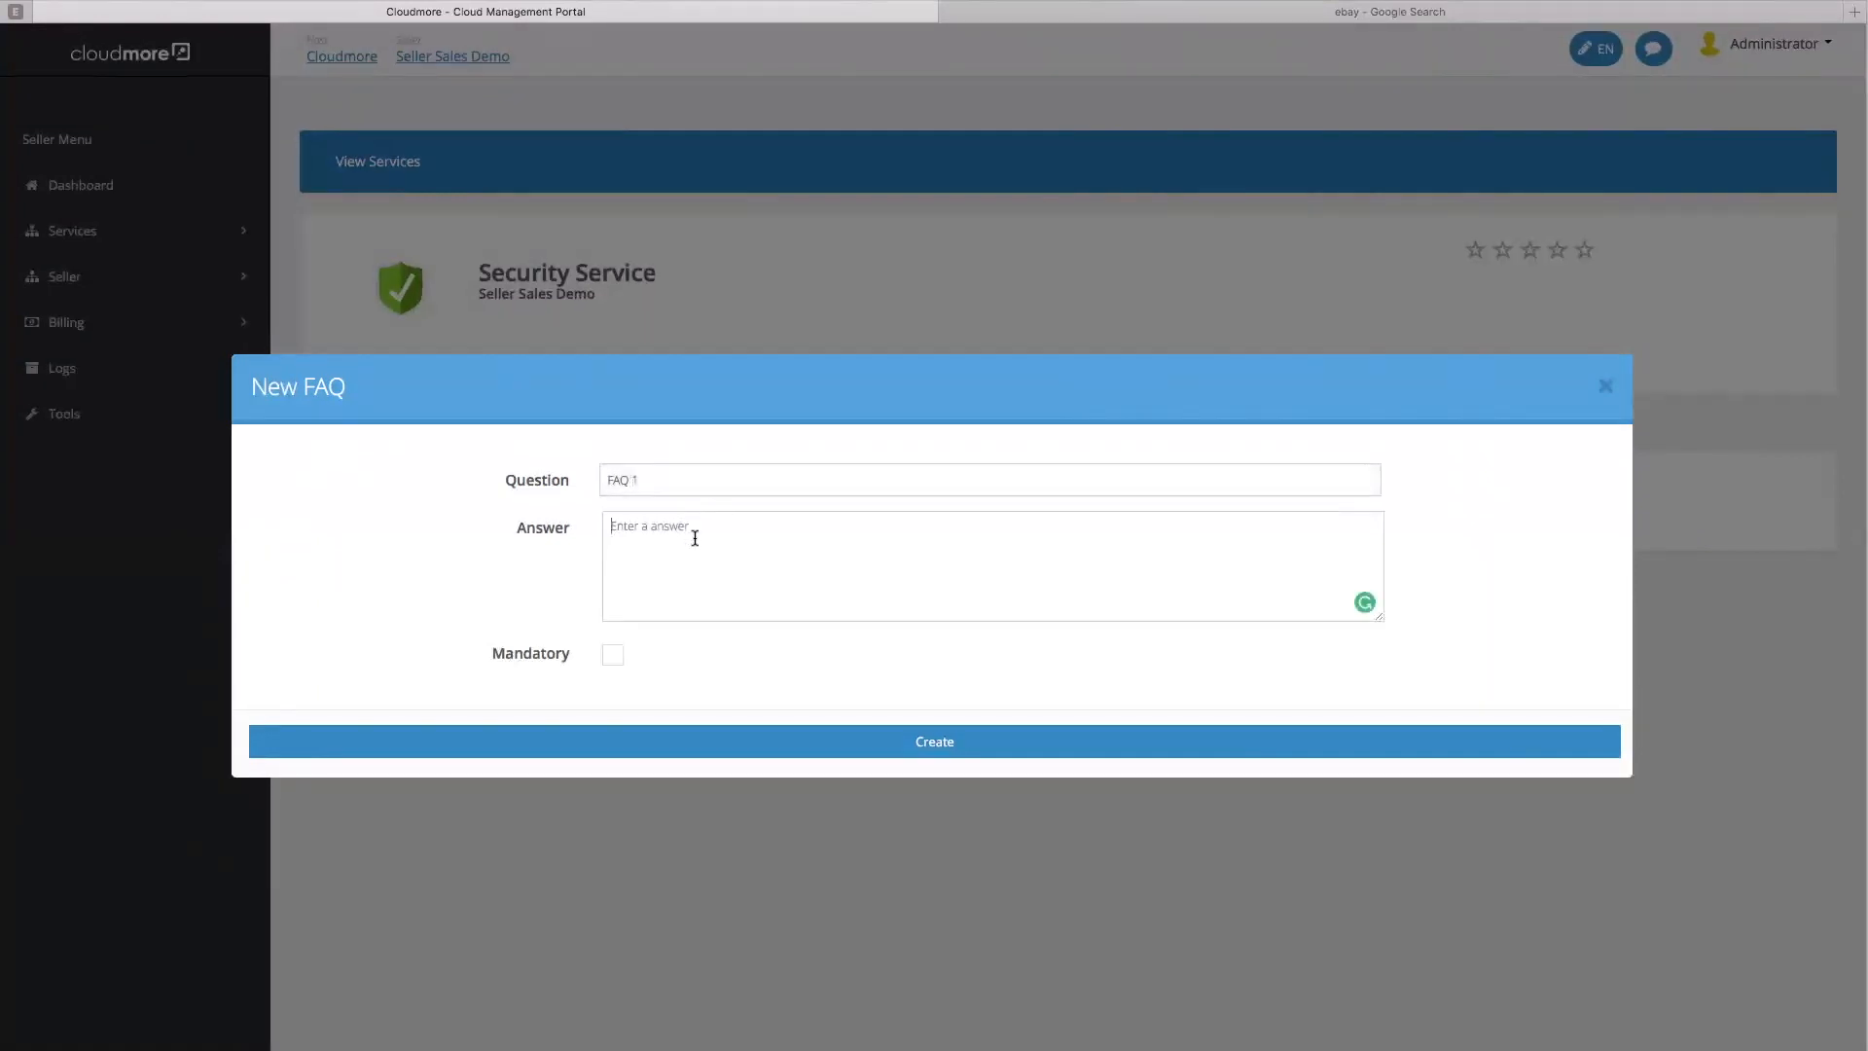
type("FAQ 1")
left_click(915, 743)
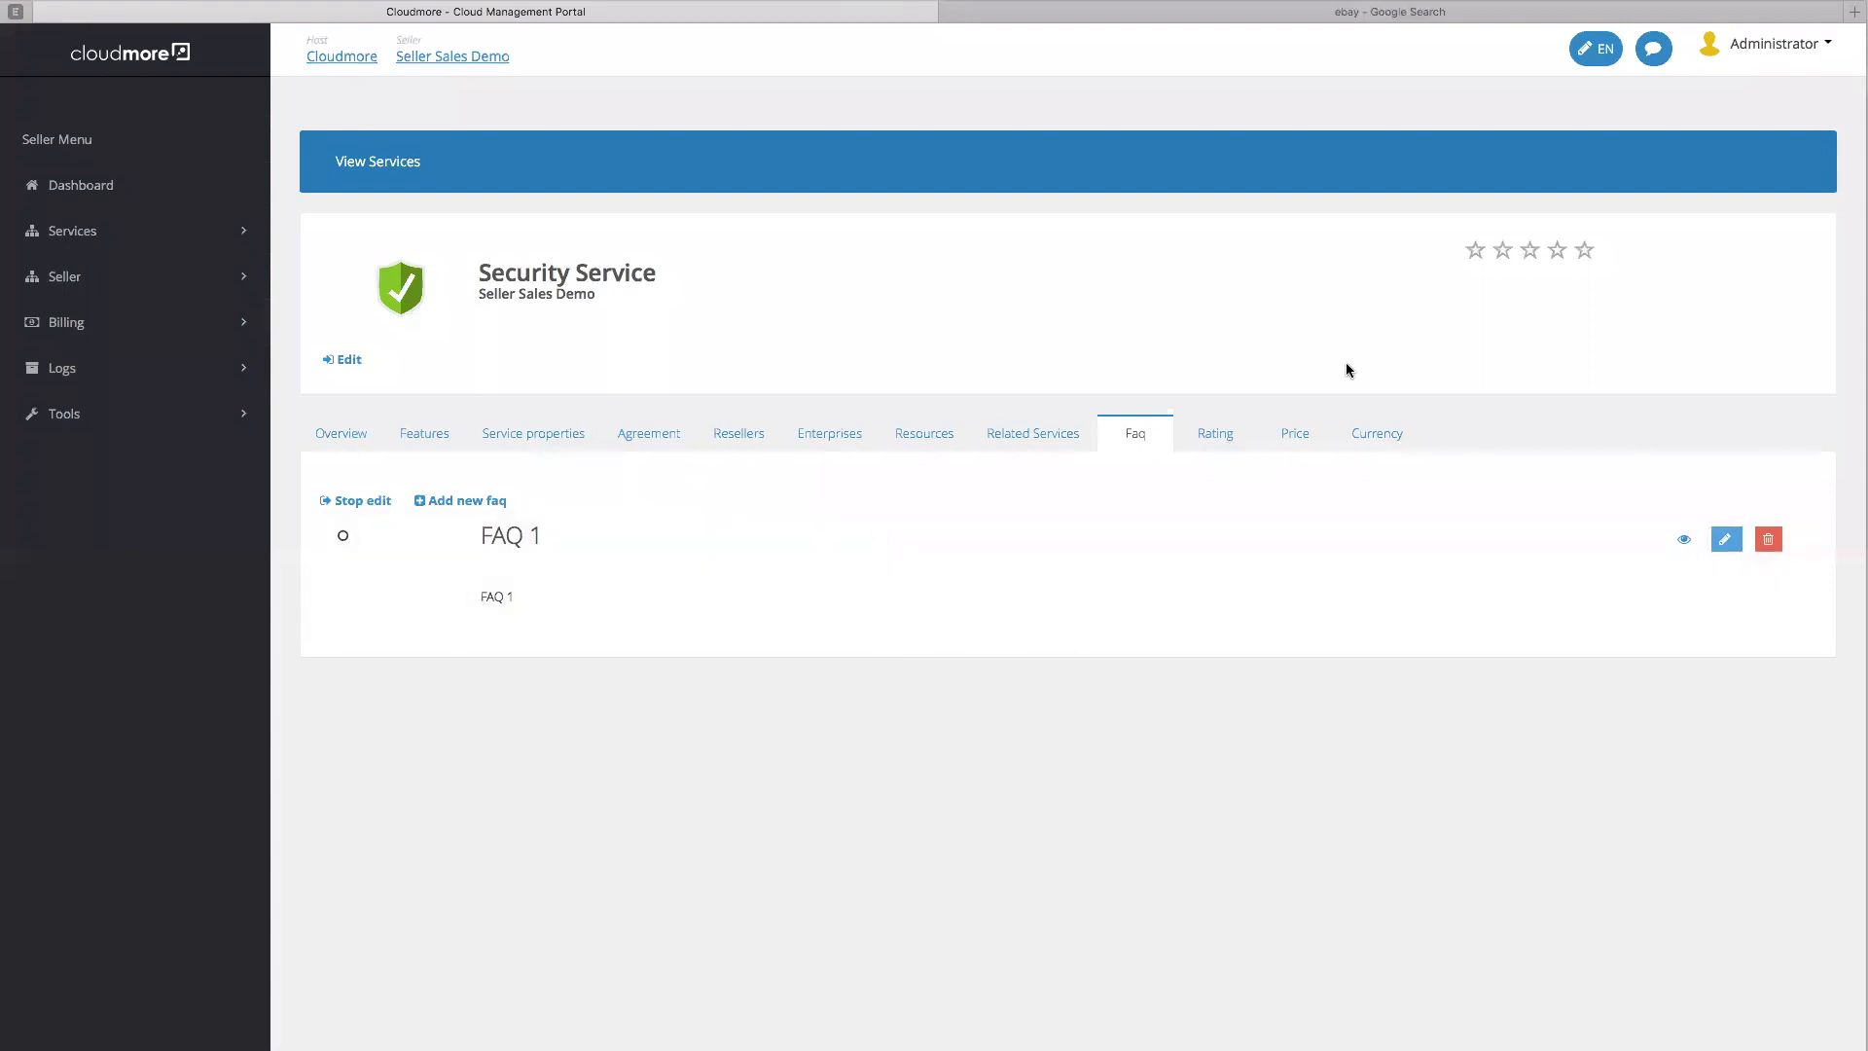
left_click(1386, 435)
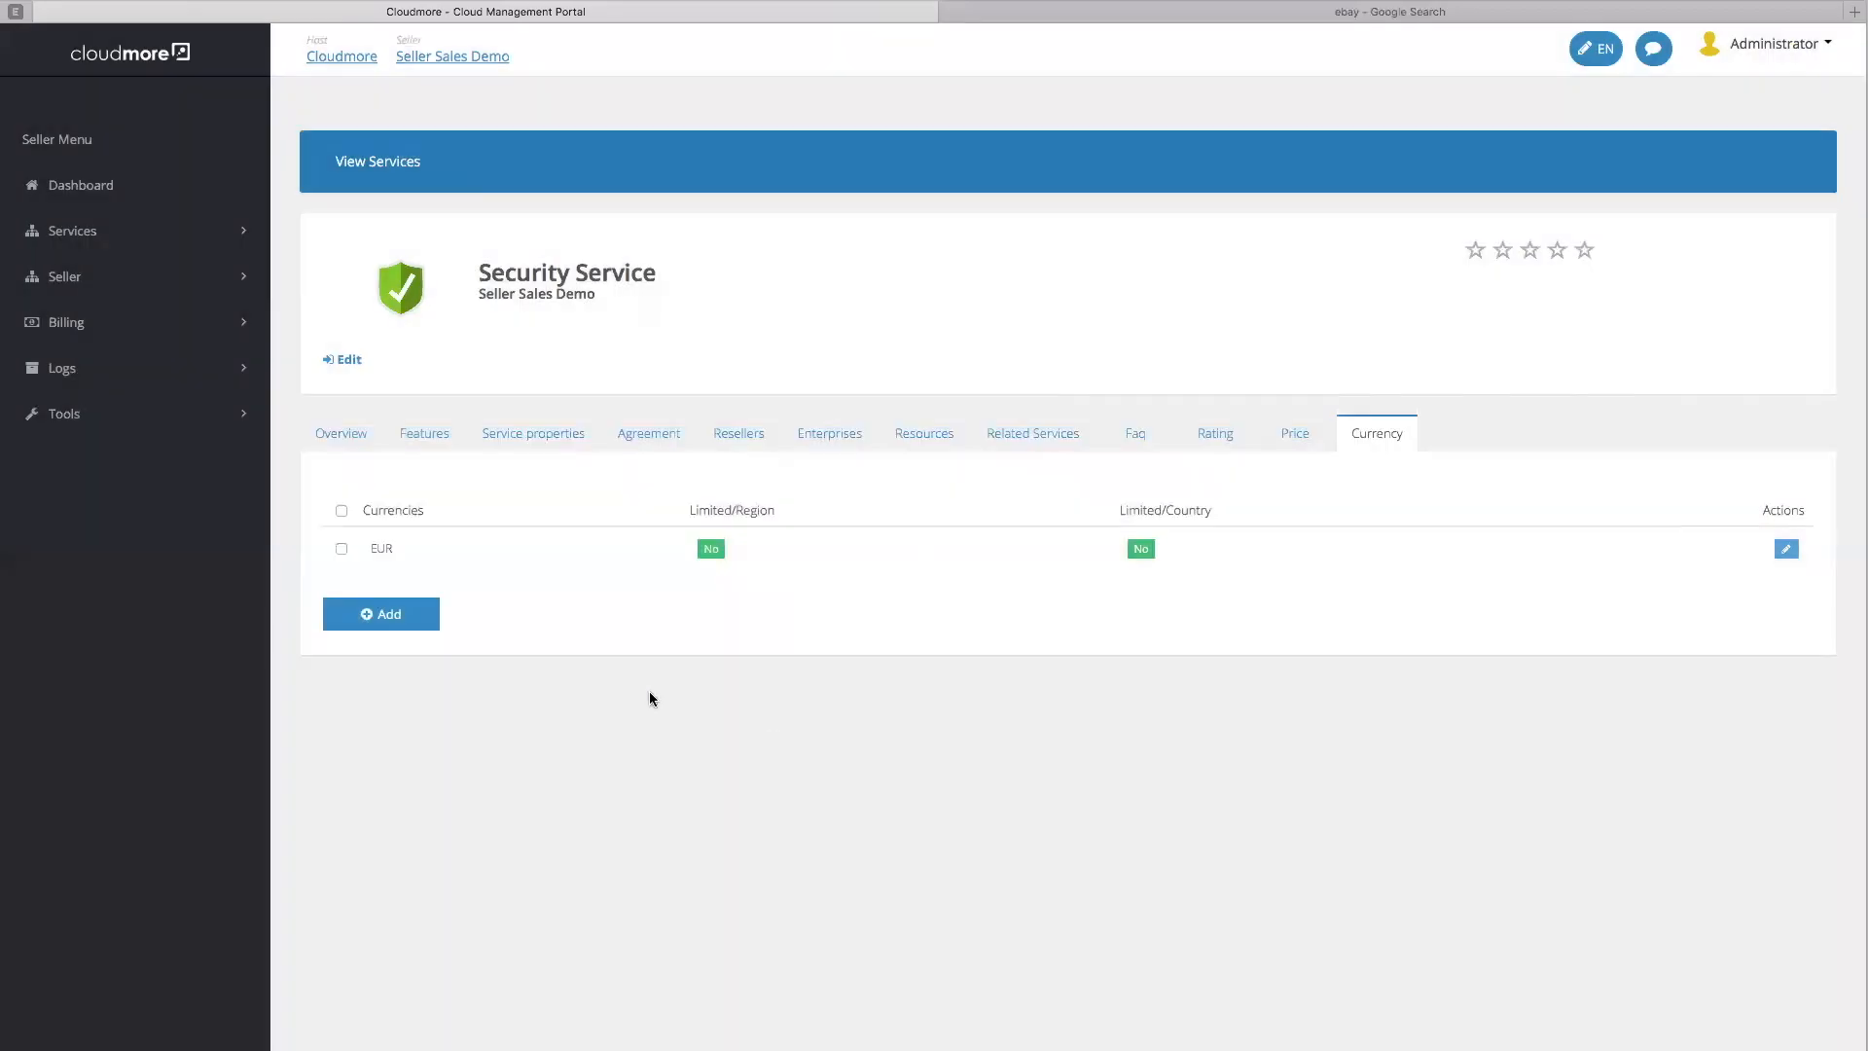
Add USD as a region-limited currency alongside EUR
left_click(398, 625)
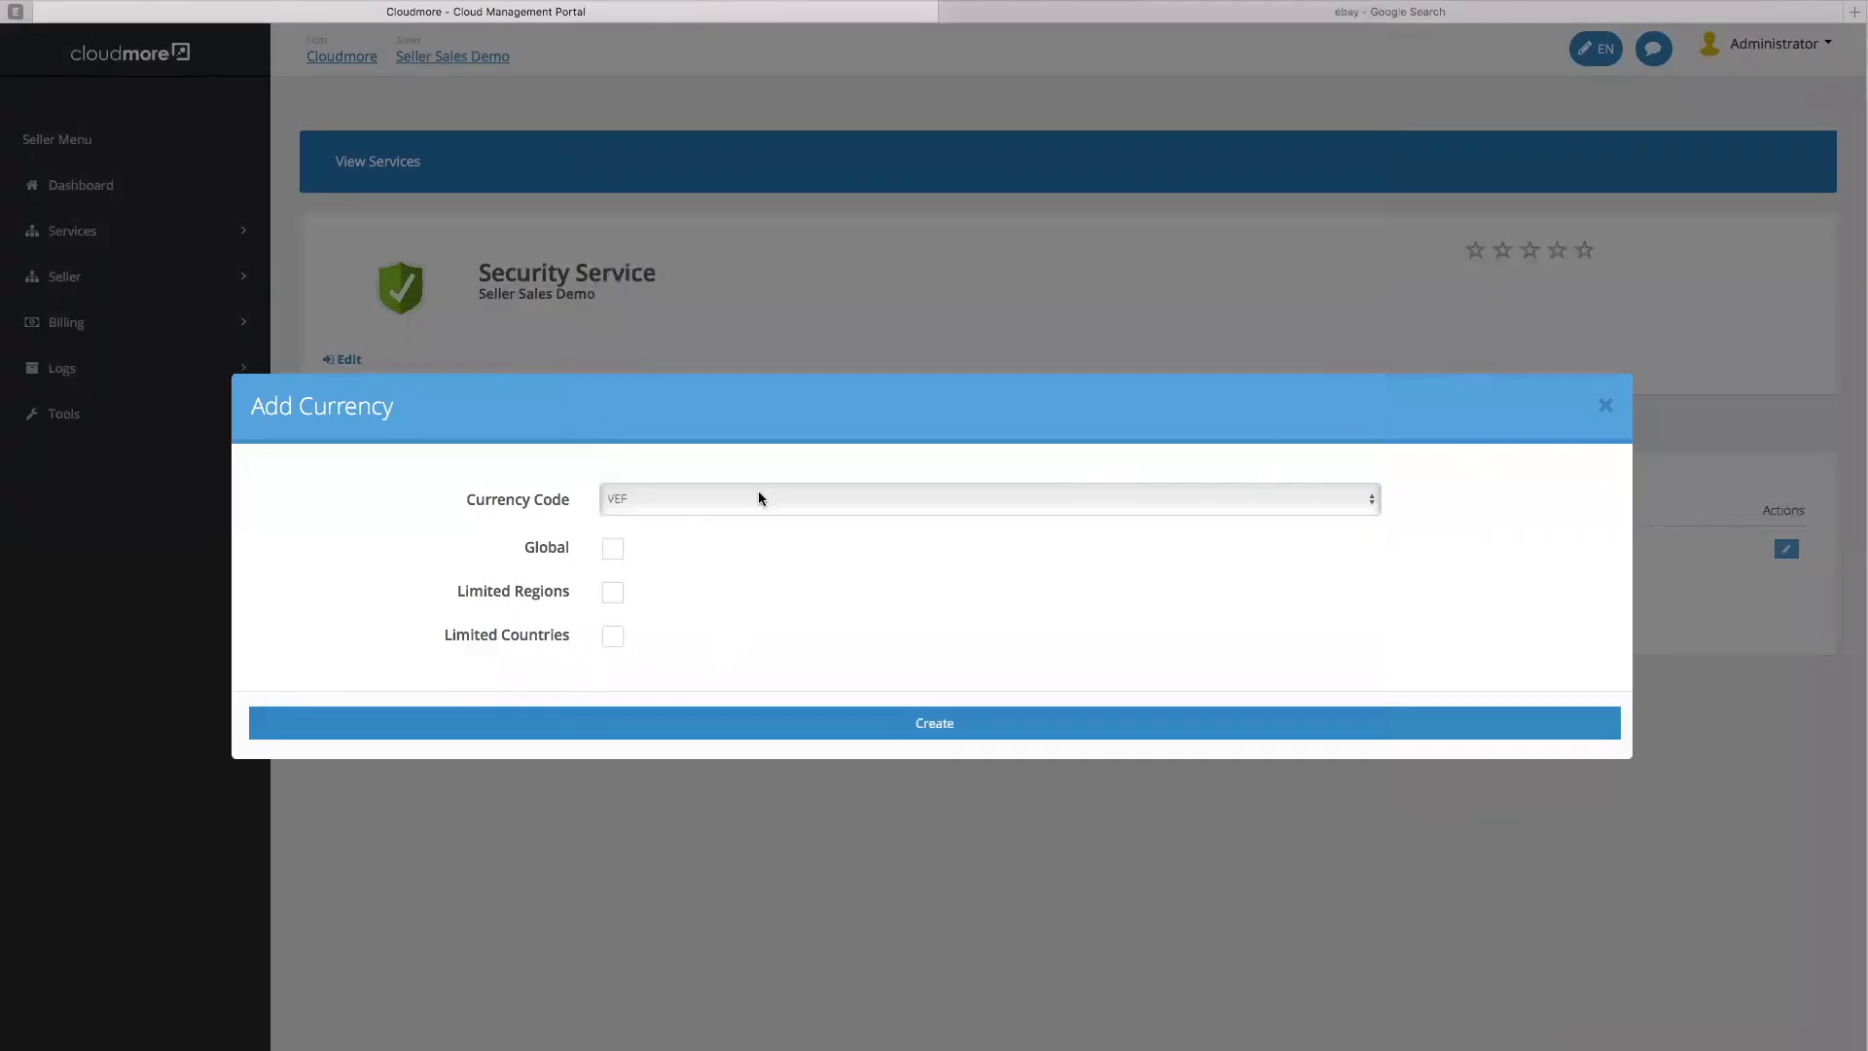
left_click(758, 491)
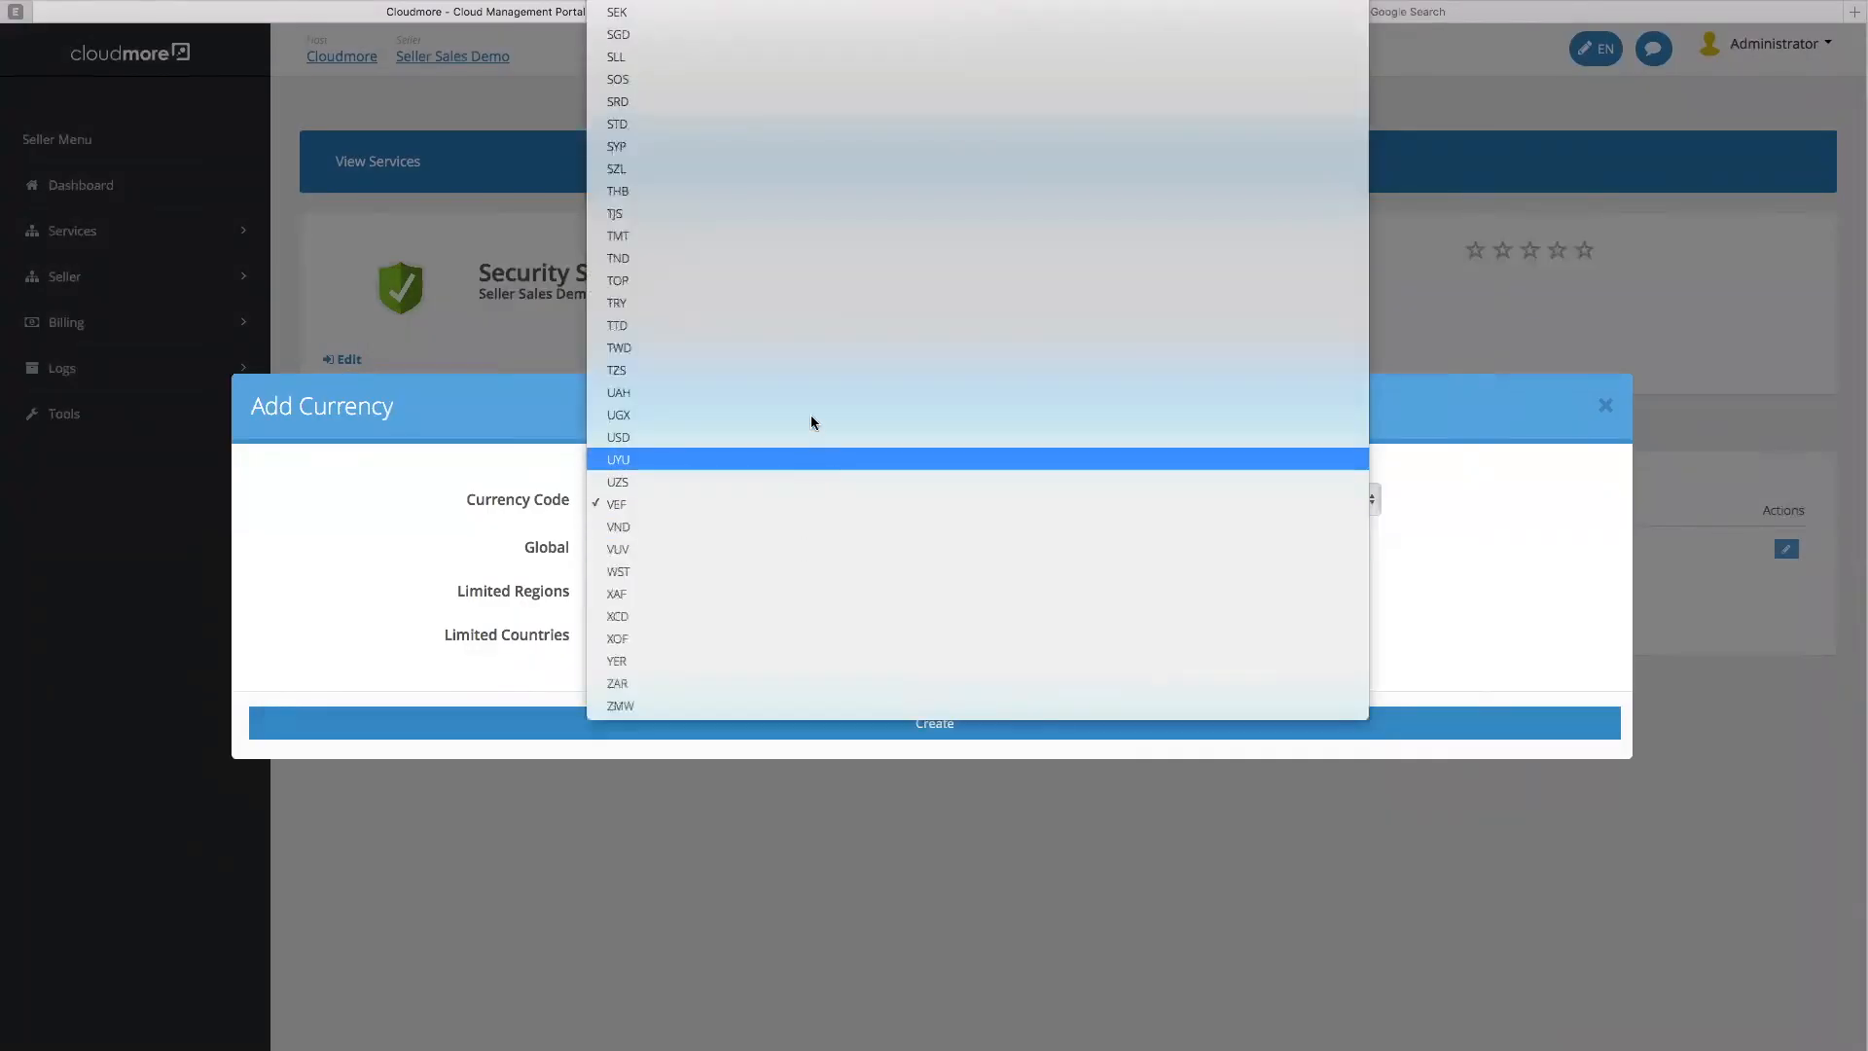
left_click(807, 437)
left_click(613, 592)
left_click(927, 723)
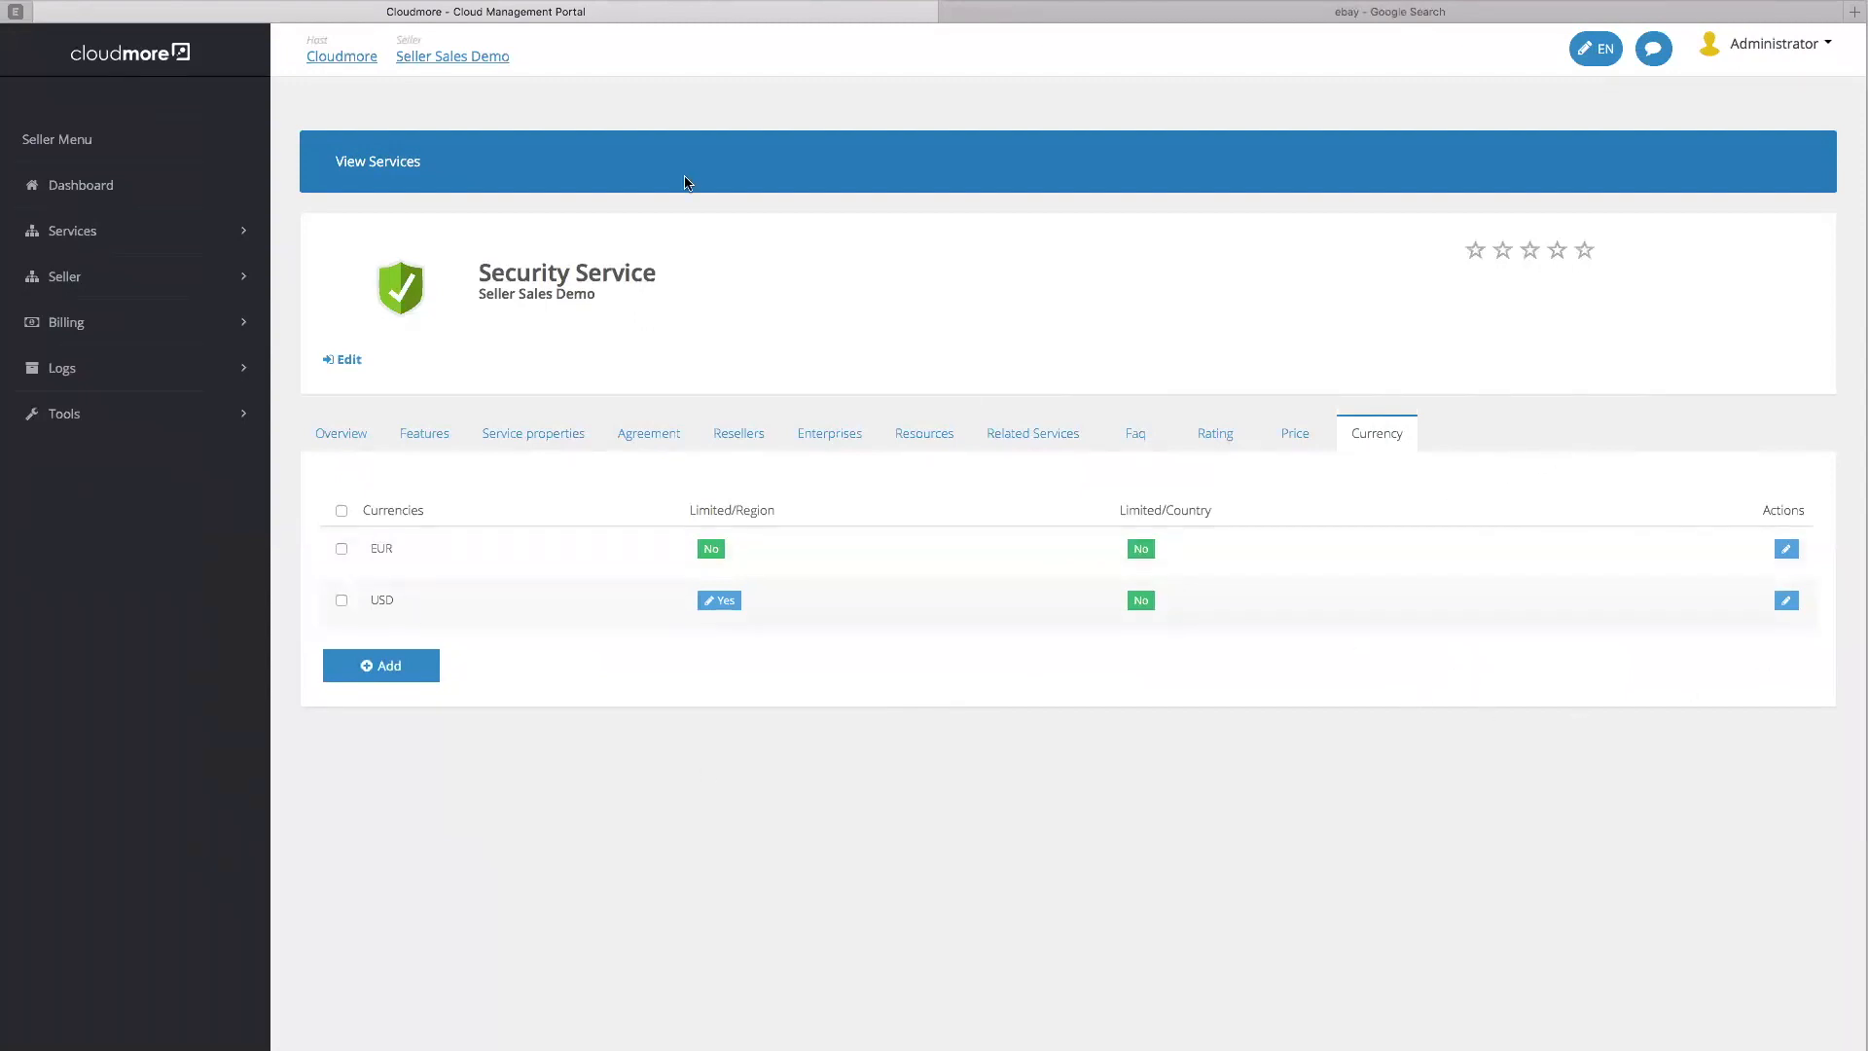
Go to Security Service's products and start a new product
left_click(394, 169)
left_click_drag(489, 640, 326, 647)
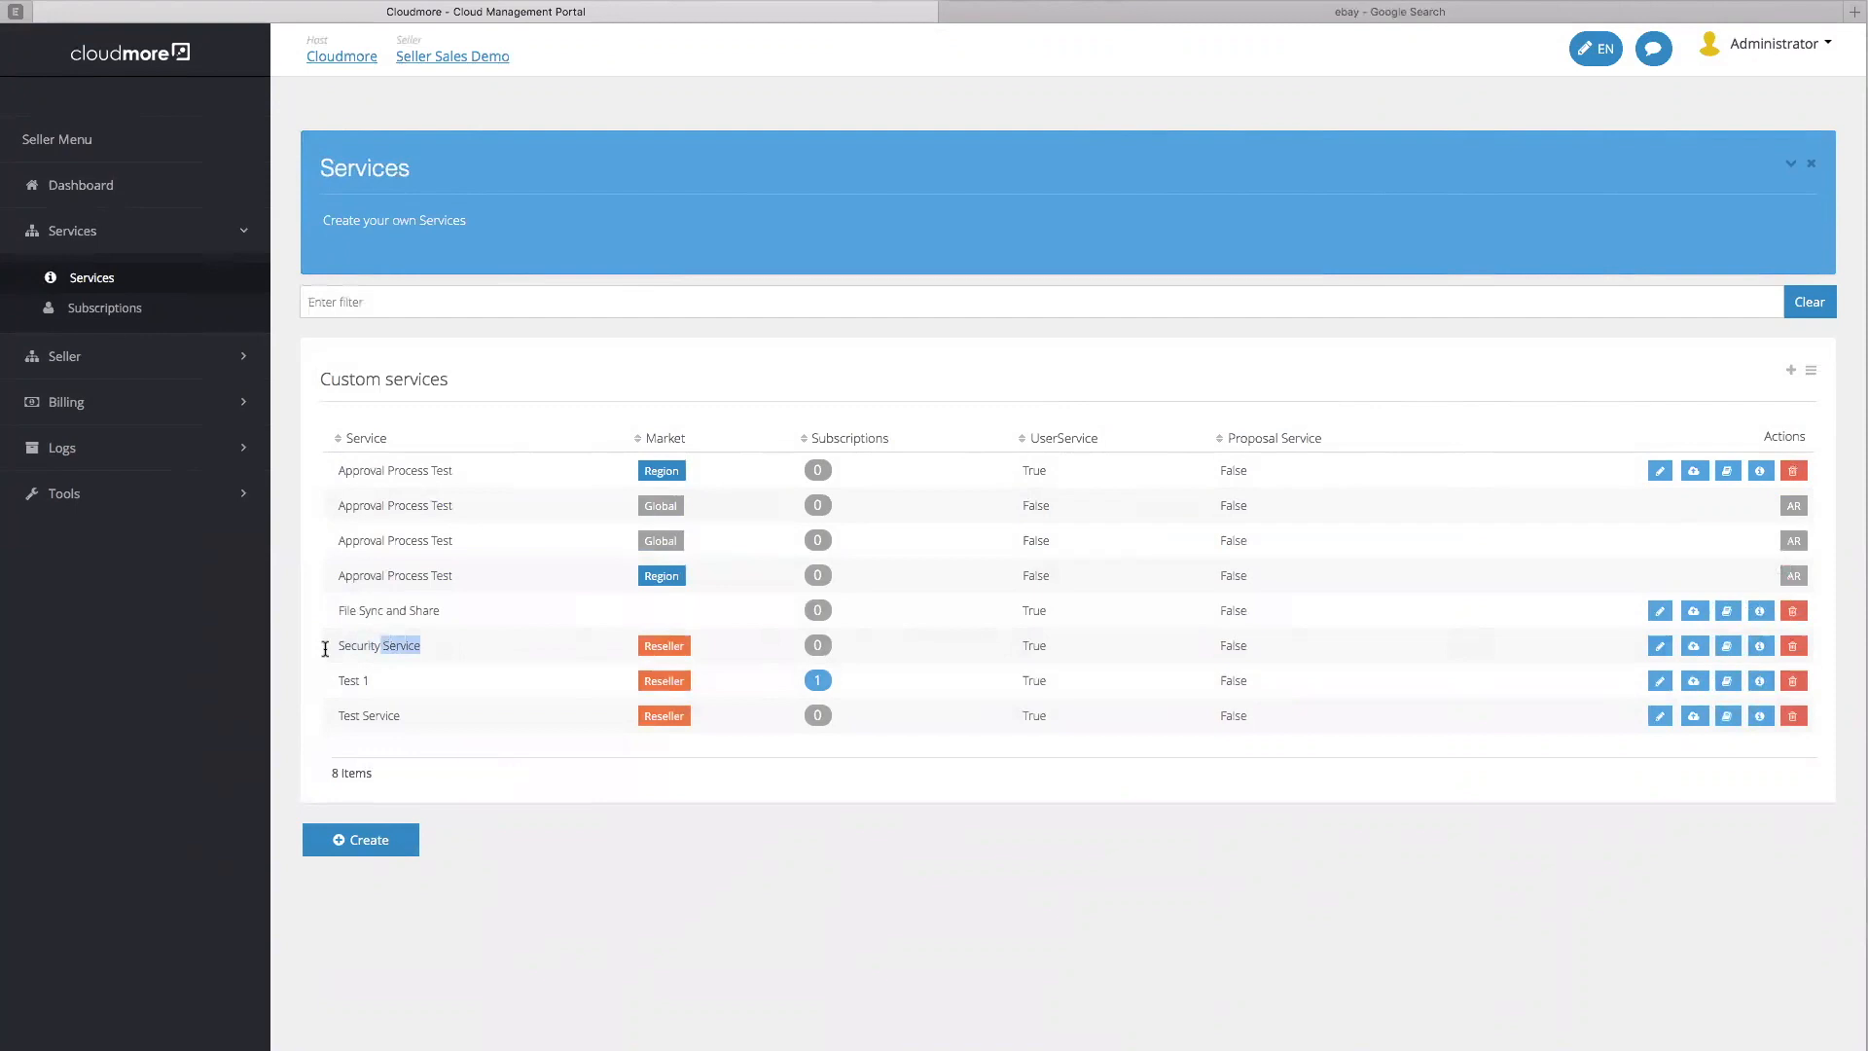
left_click(1728, 647)
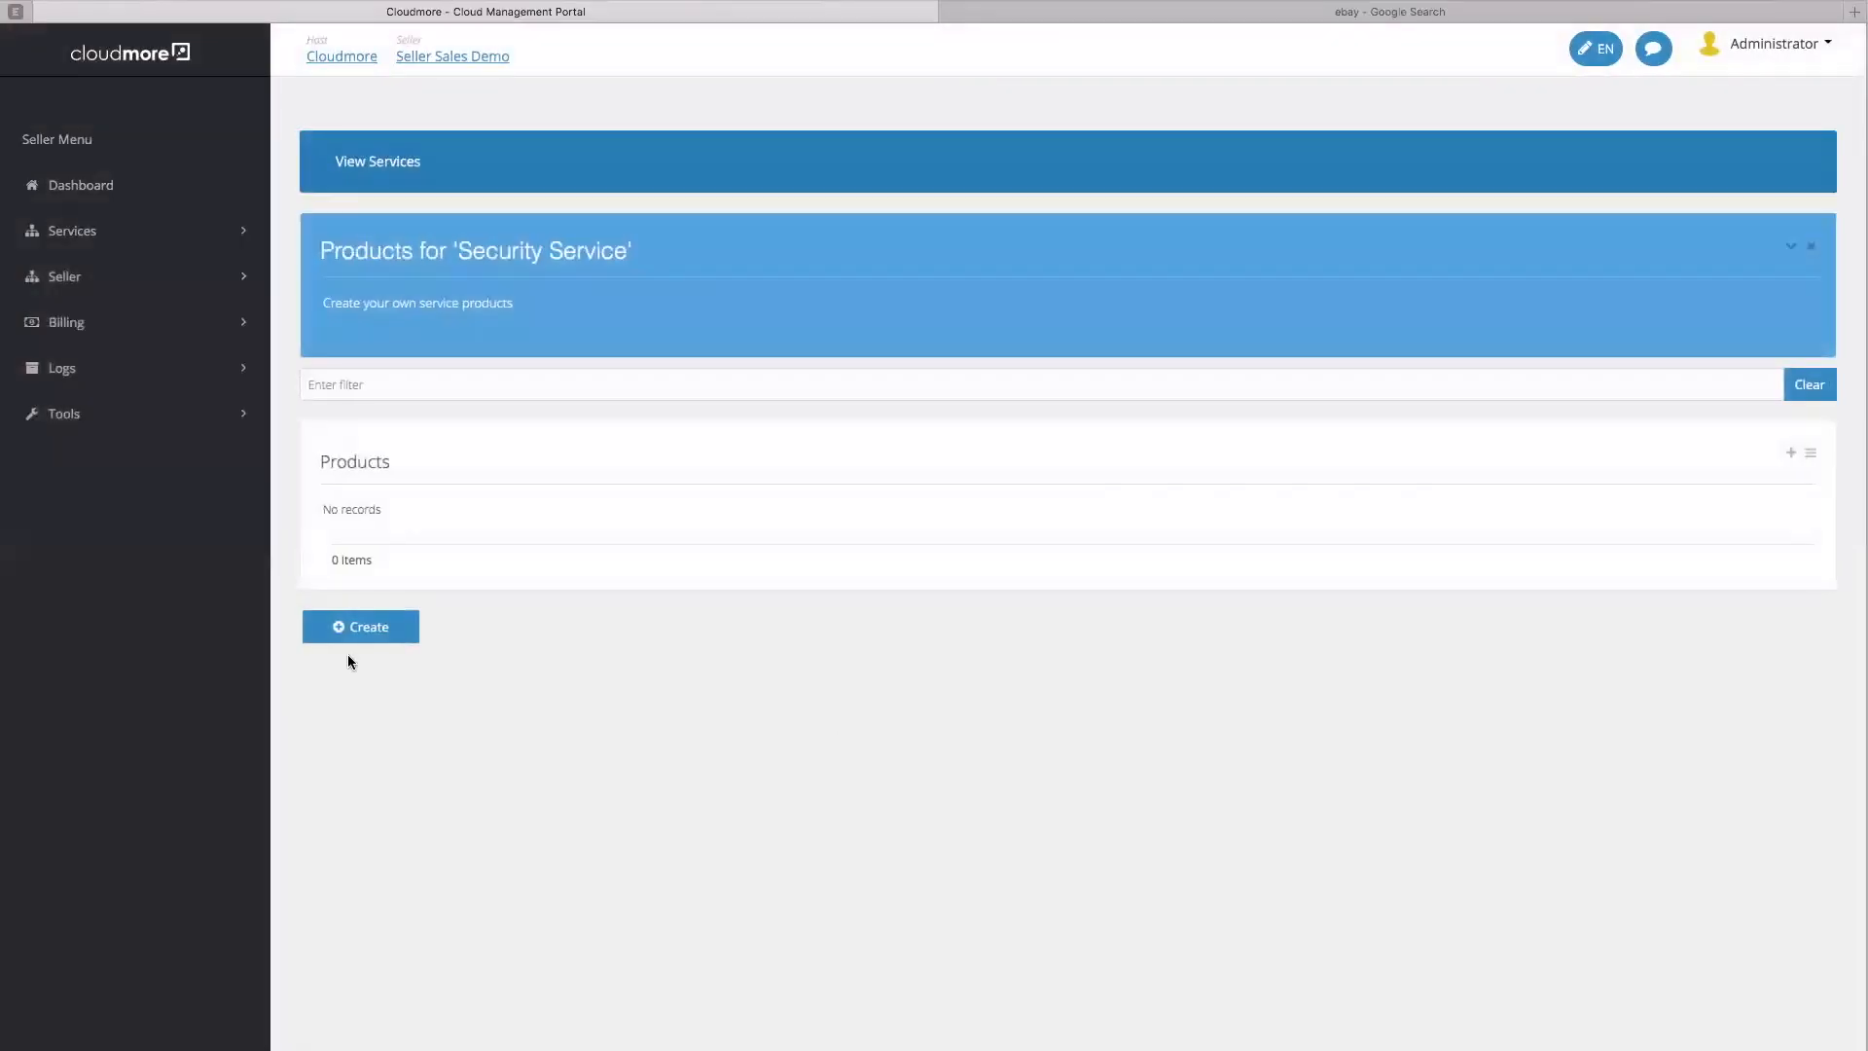
left_click(353, 633)
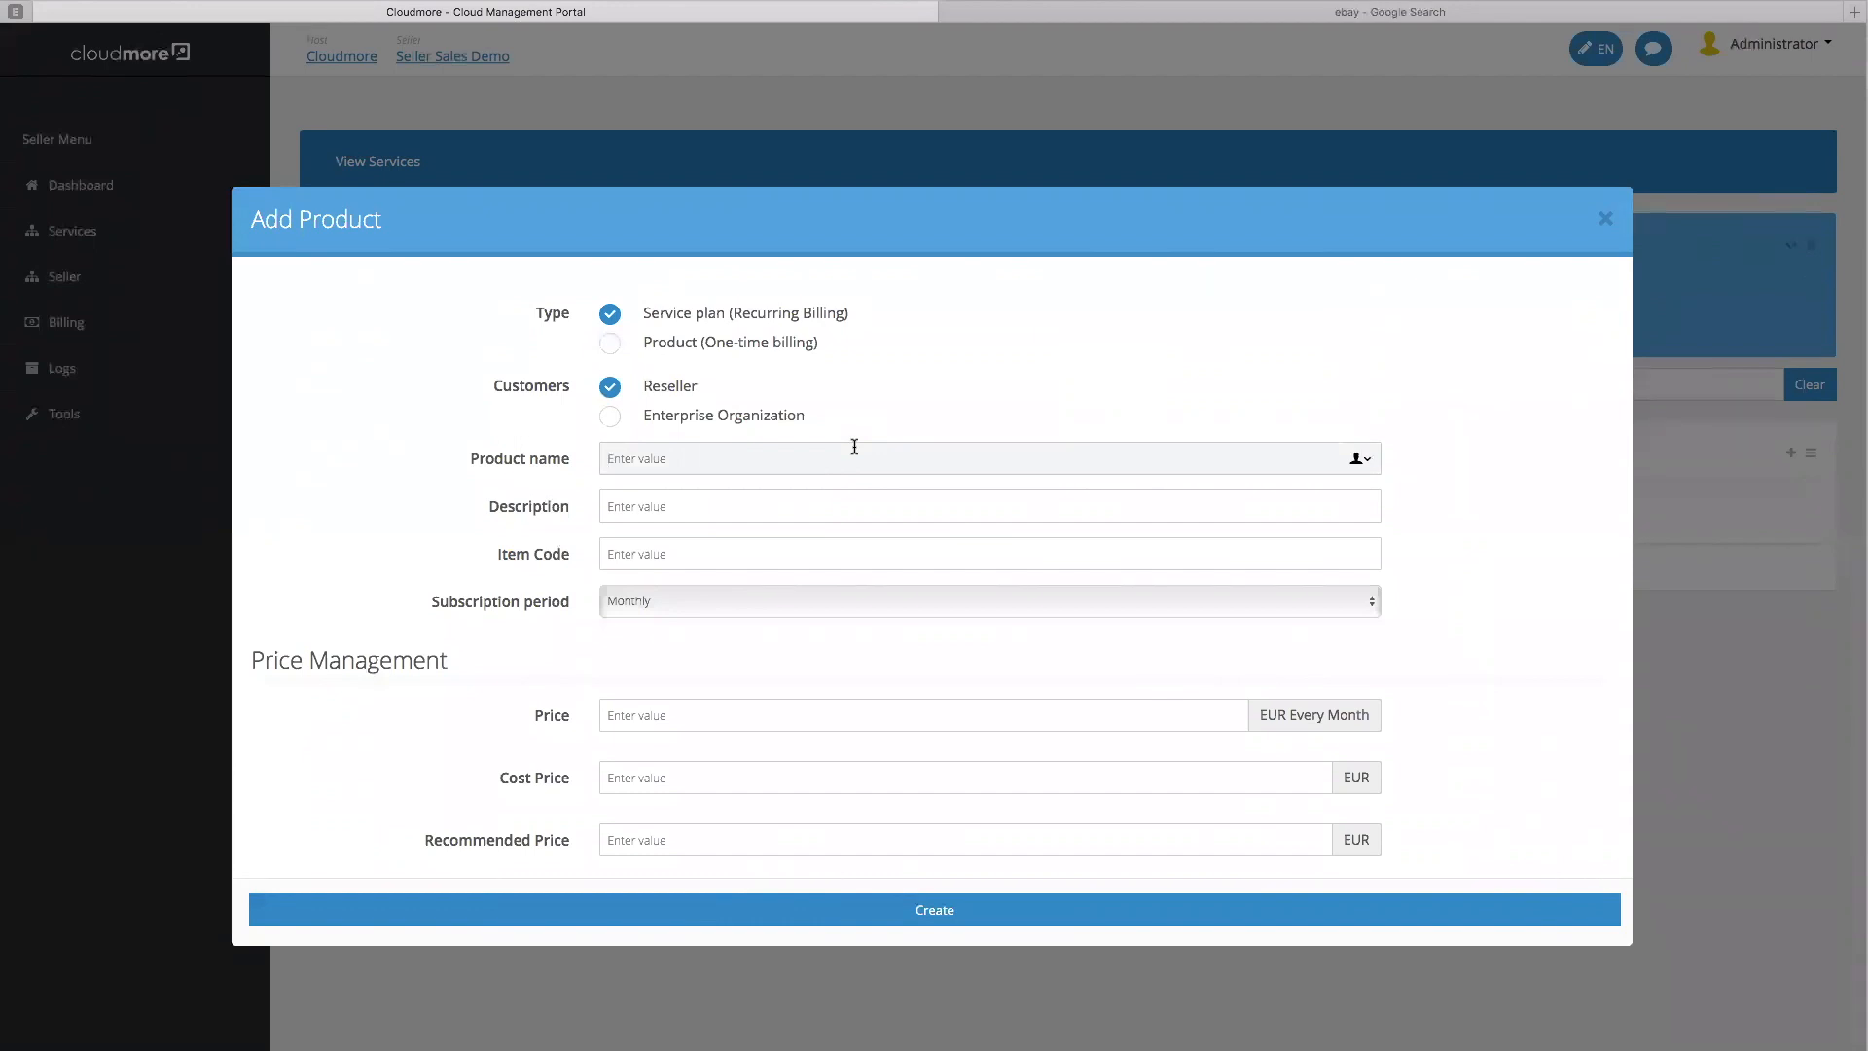
Name the product 'Silver Plan', reuse it as description, item code SP1, monthly at 20 EUR
type("20")
type("Silver")
type(" Pan")
key("BackSpace")
key("BackSpace")
type("lan")
left_click_drag(841, 471, 507, 462)
key("ctrl+c")
left_click(724, 510)
key("ctrl+v")
left_click(693, 554)
type("SP1")
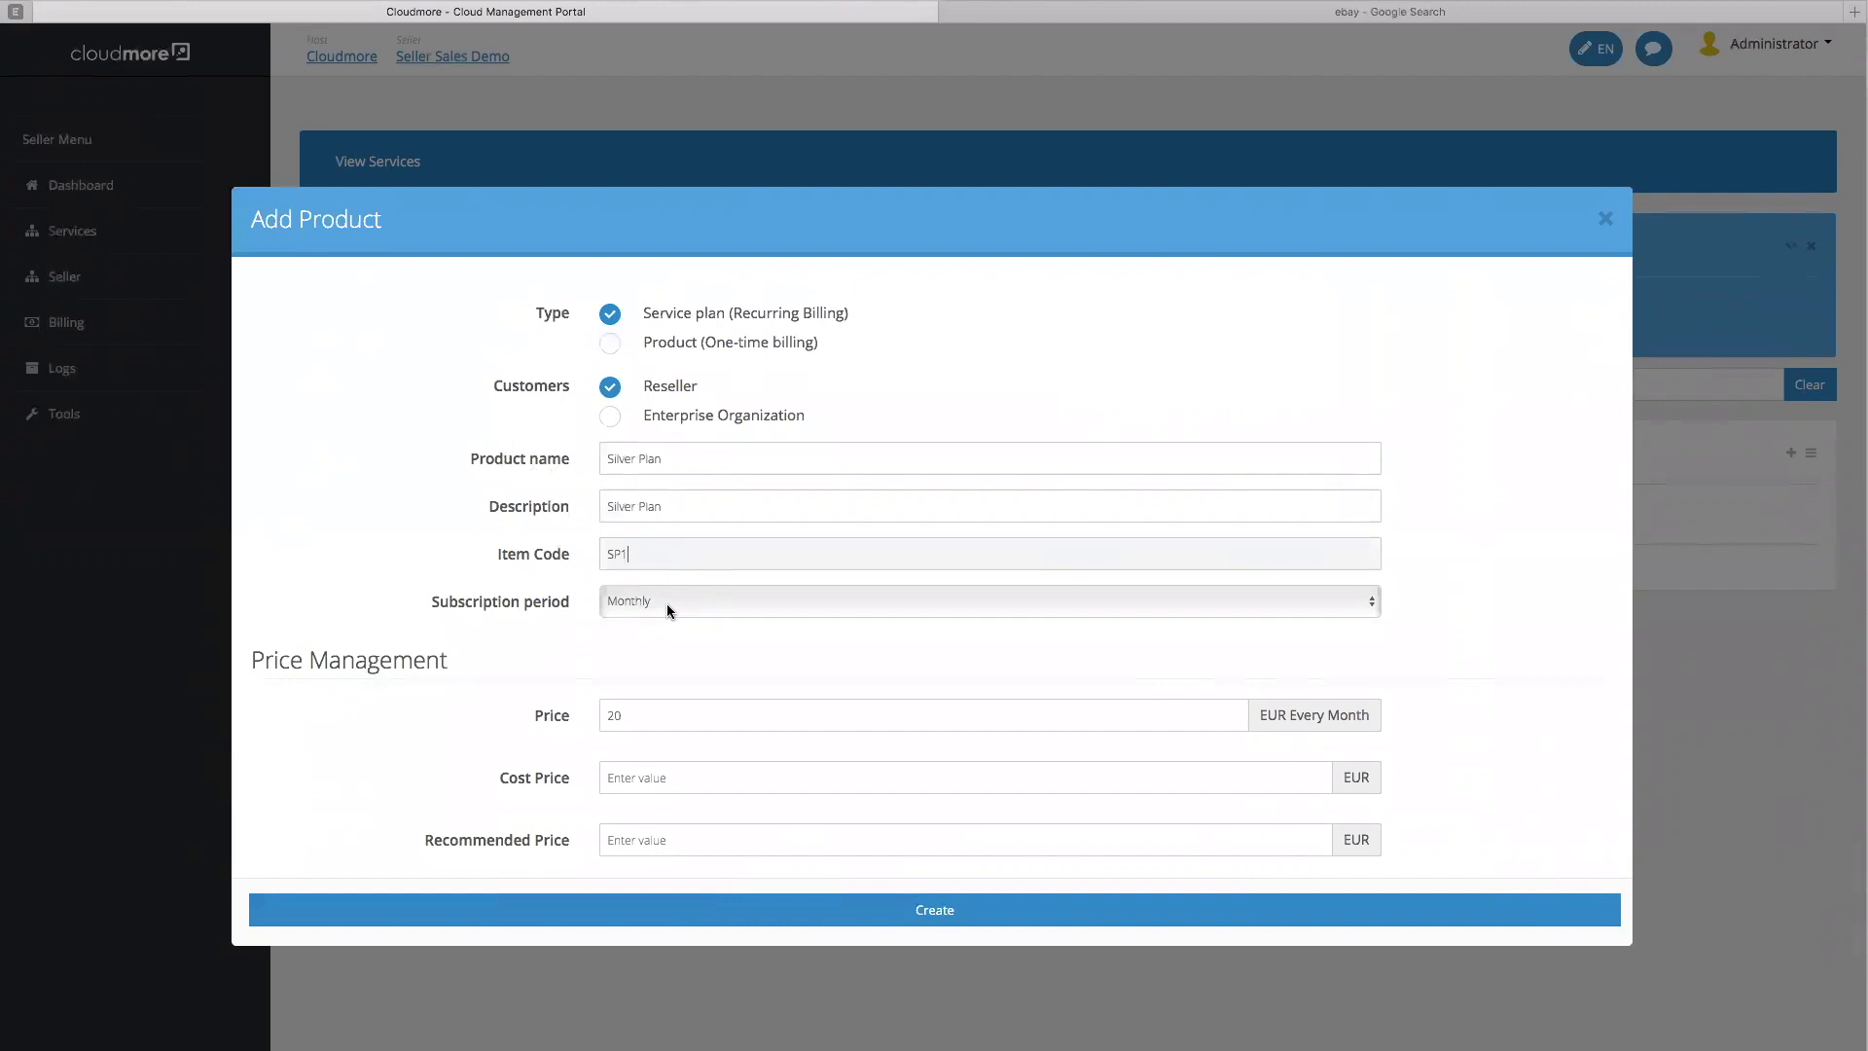
left_click(668, 605)
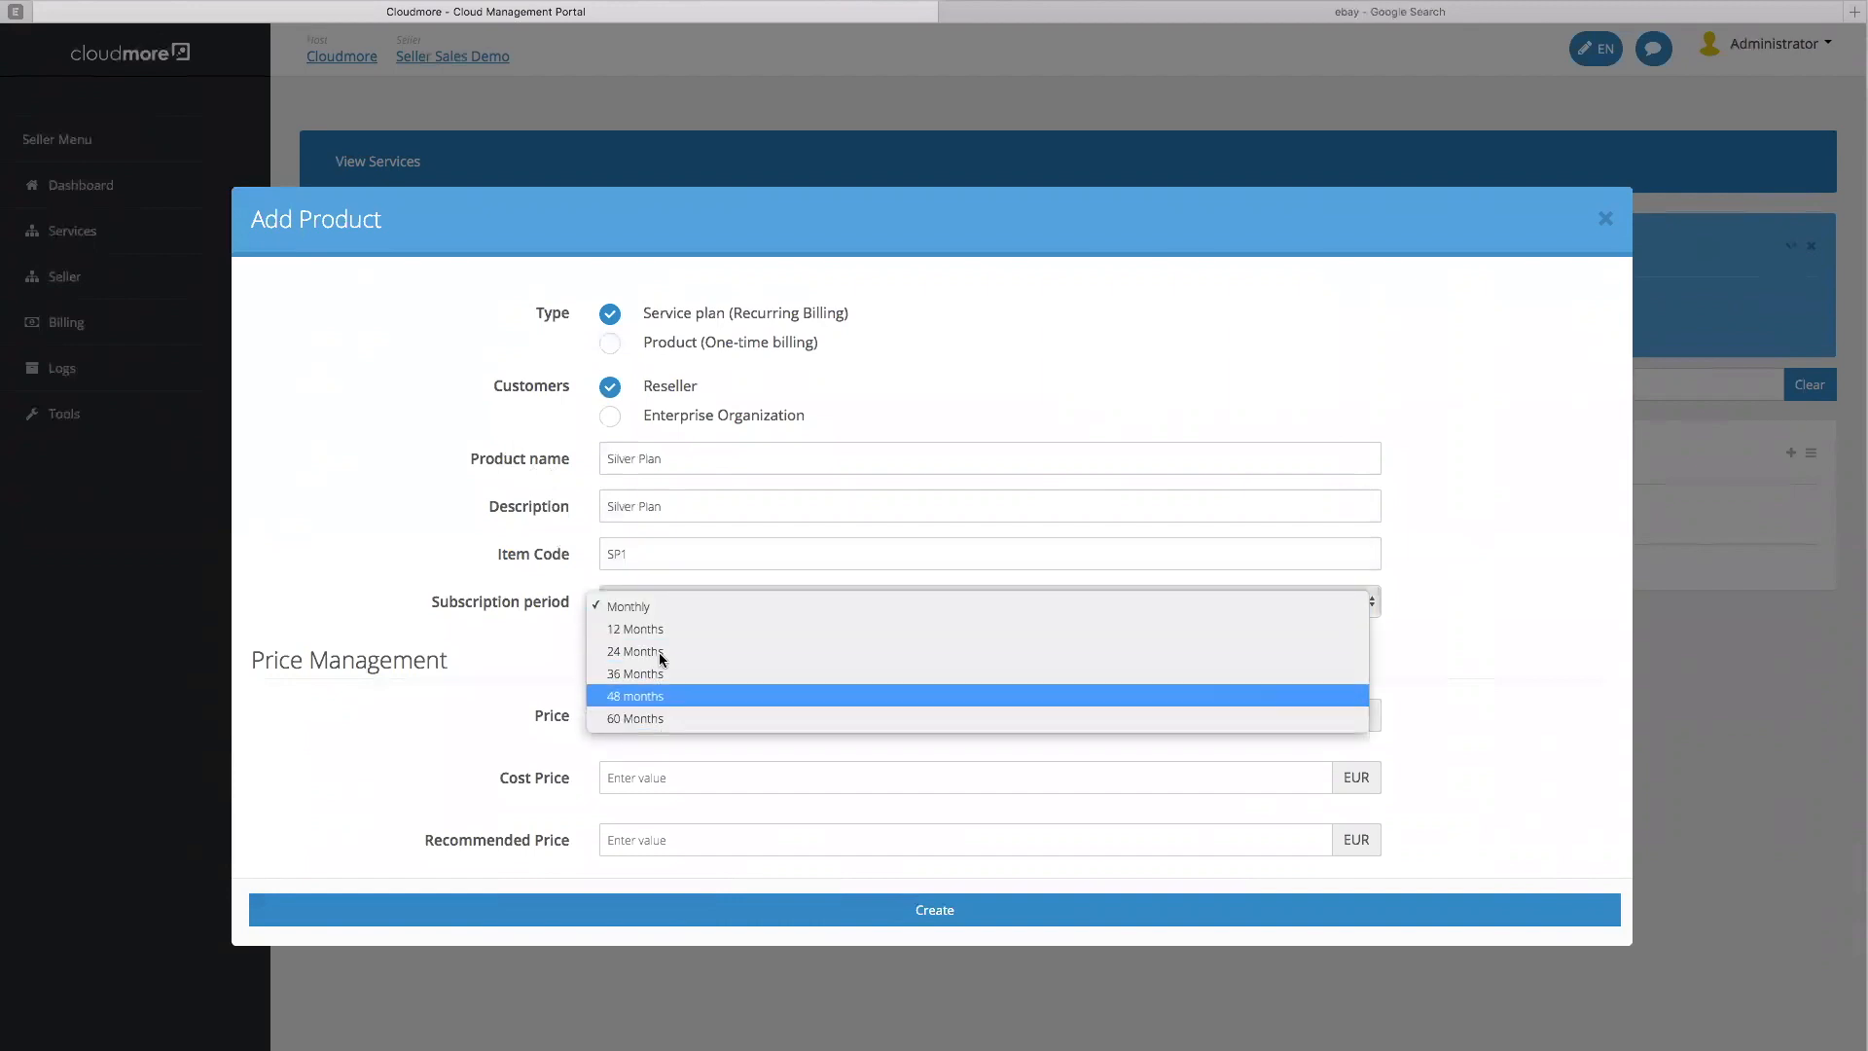
left_click(669, 606)
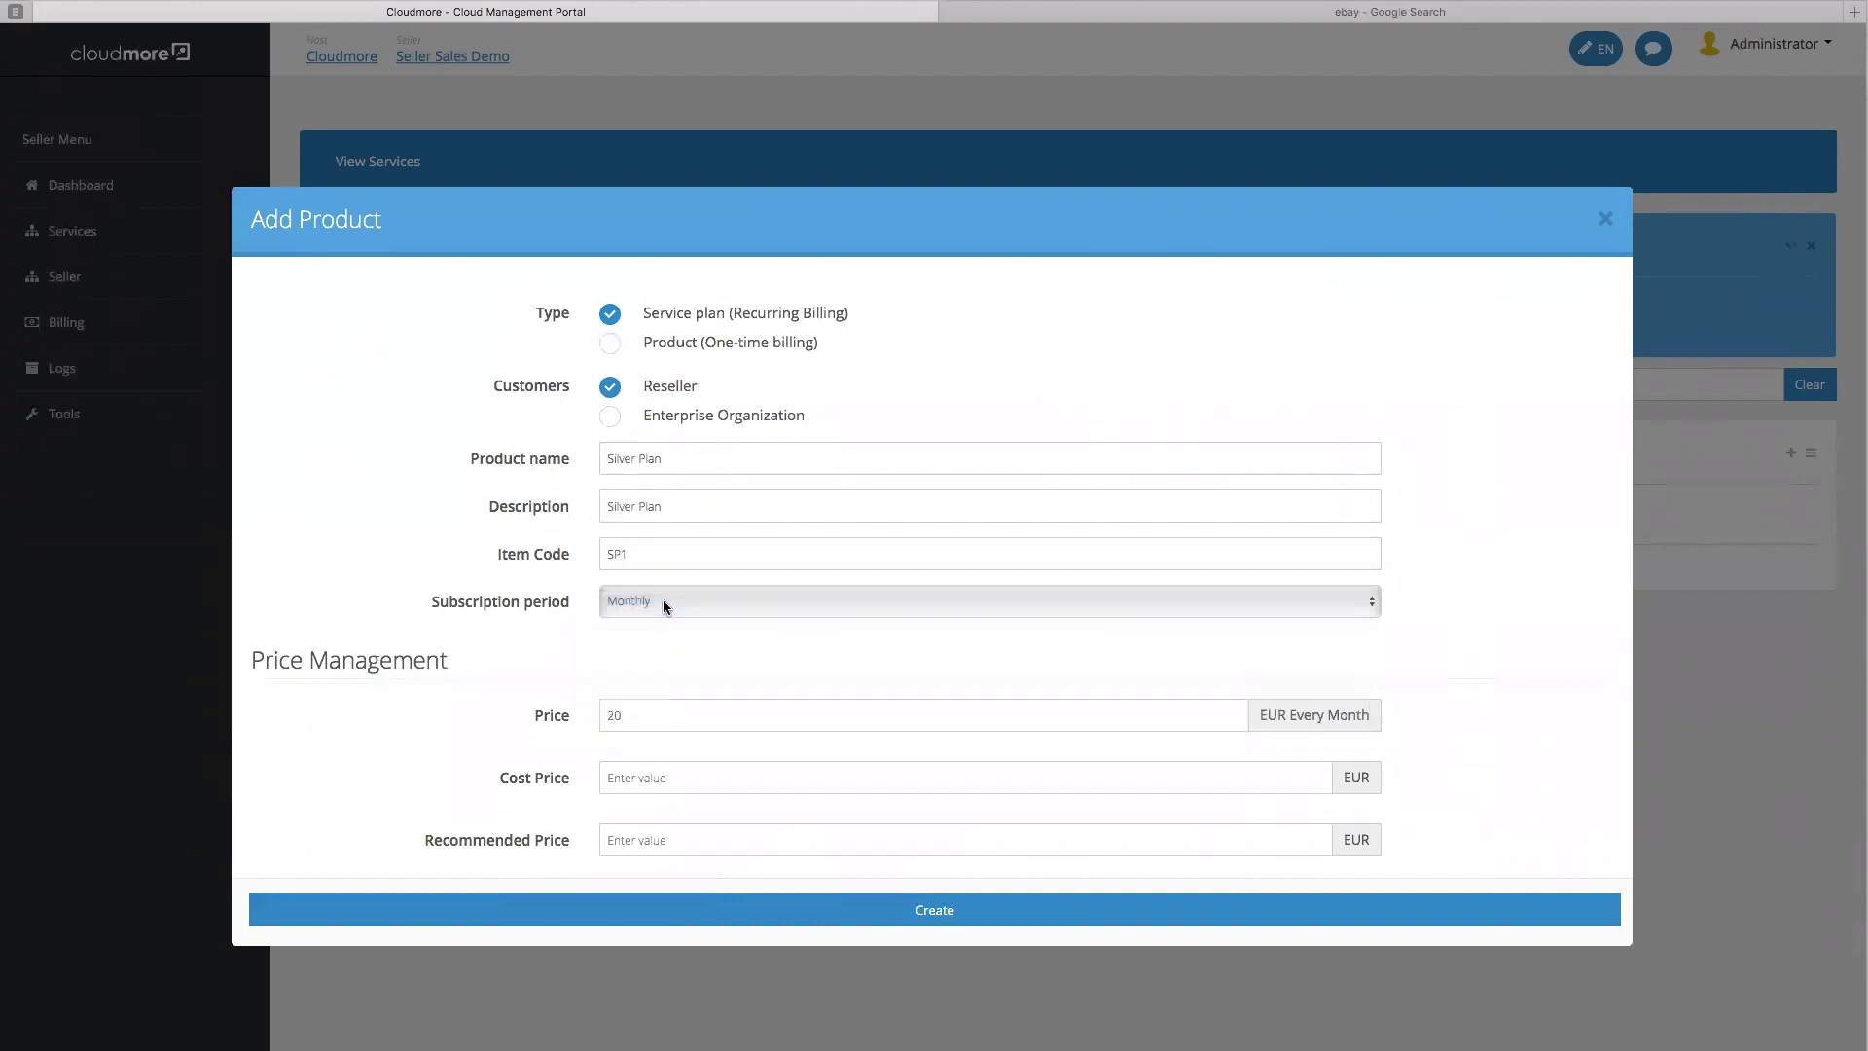
Set the Silver Plan's cost price to 10 EUR and recommended price to 40 EUR
scroll(901, 557, "down", 3)
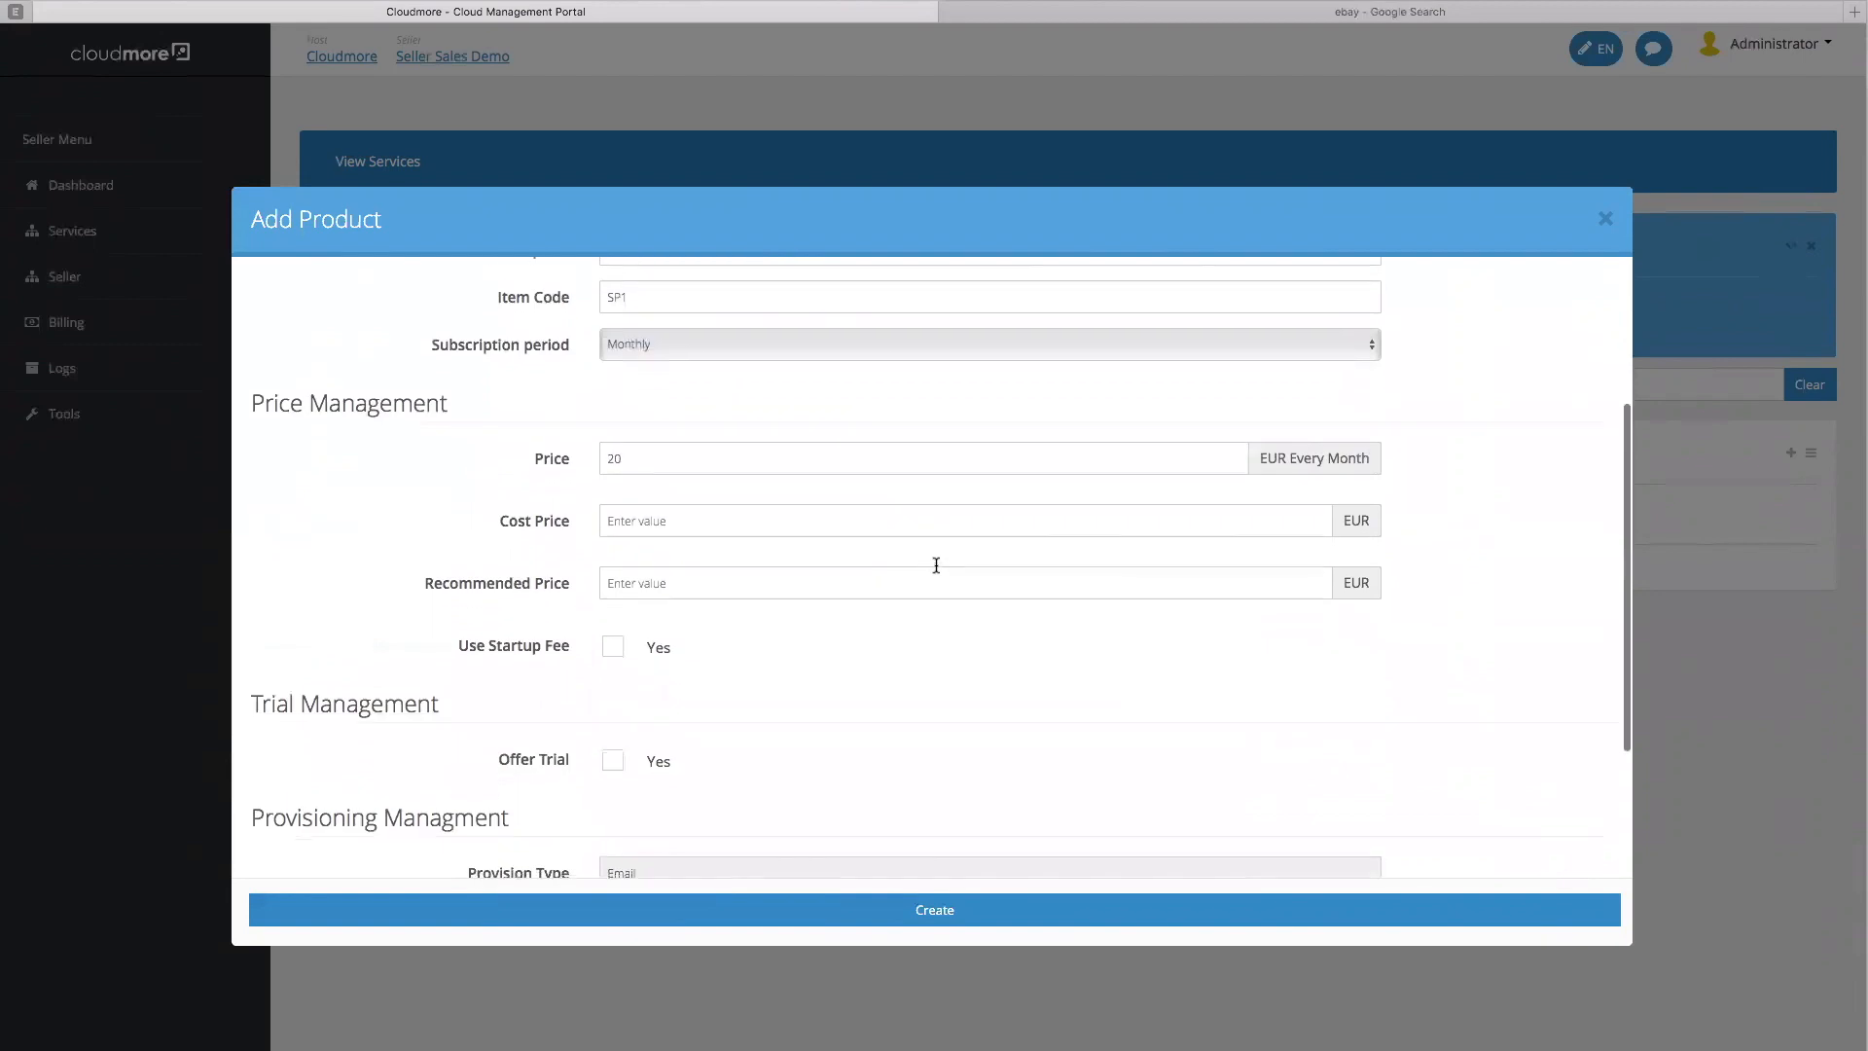
left_click_drag(700, 459, 581, 462)
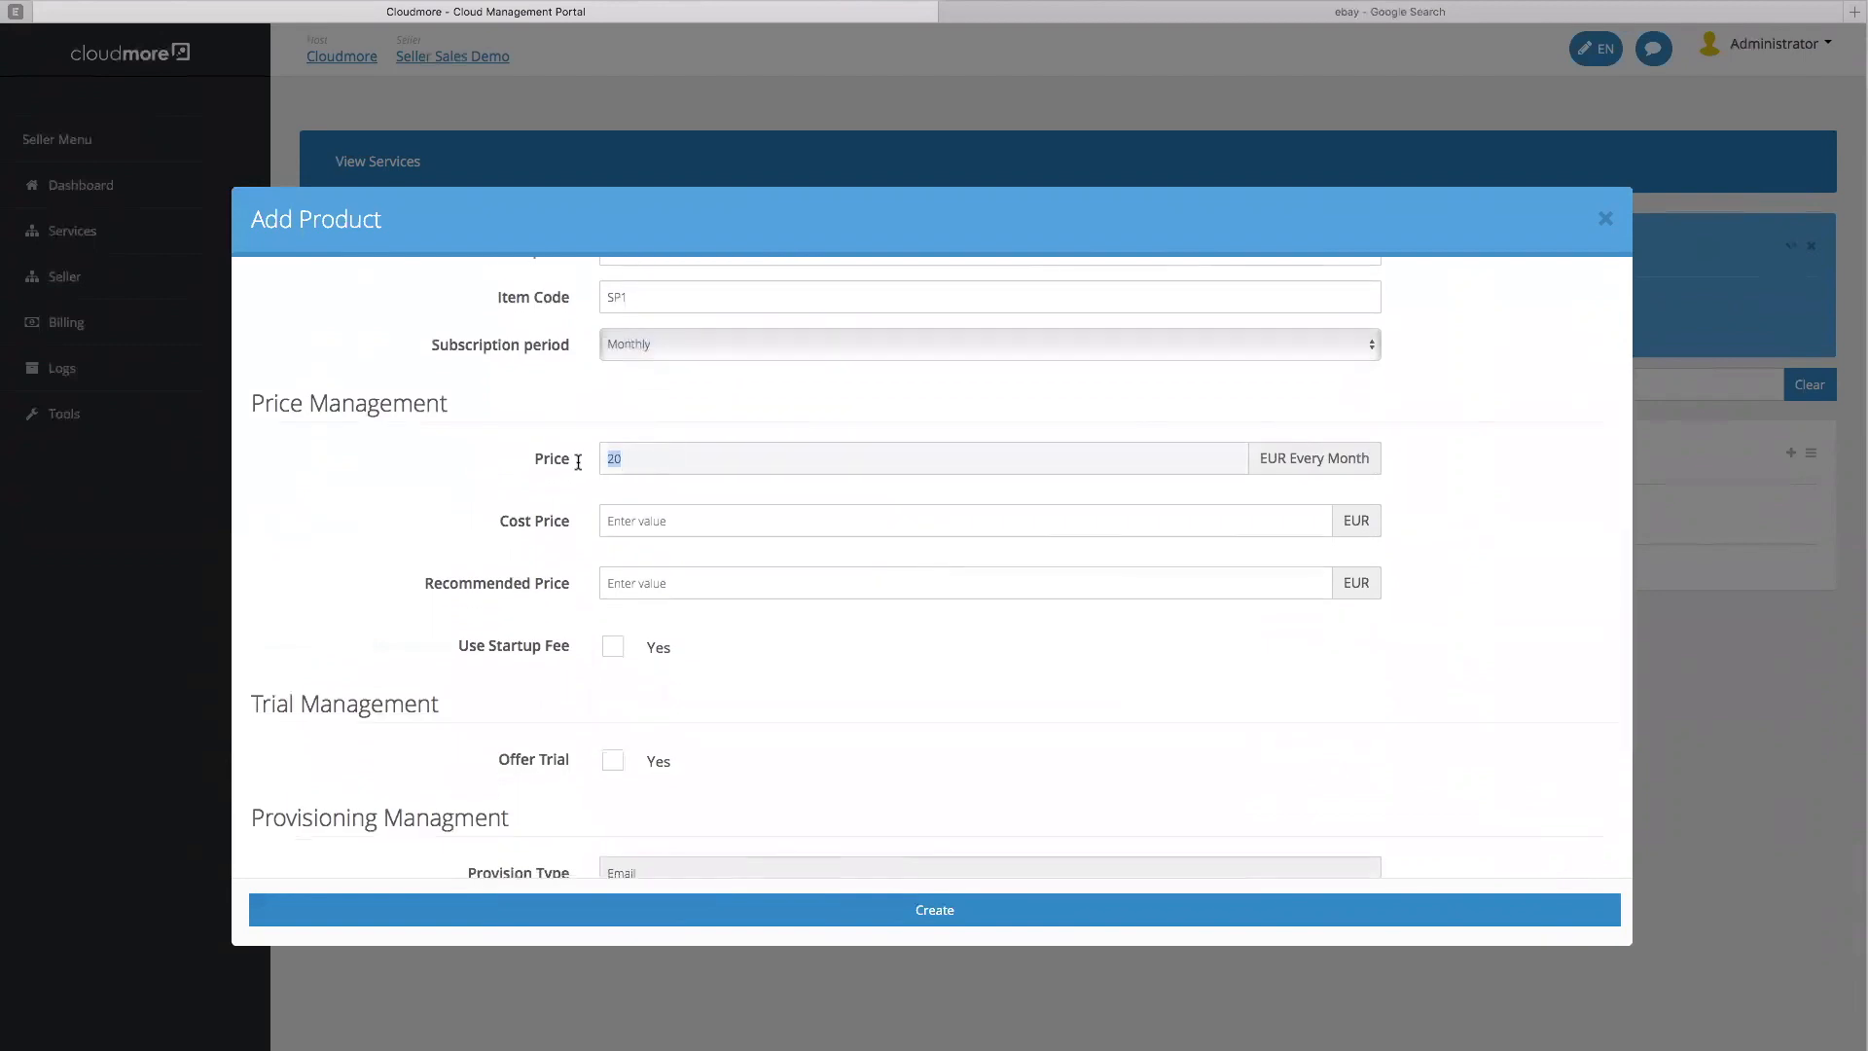
left_click(667, 519)
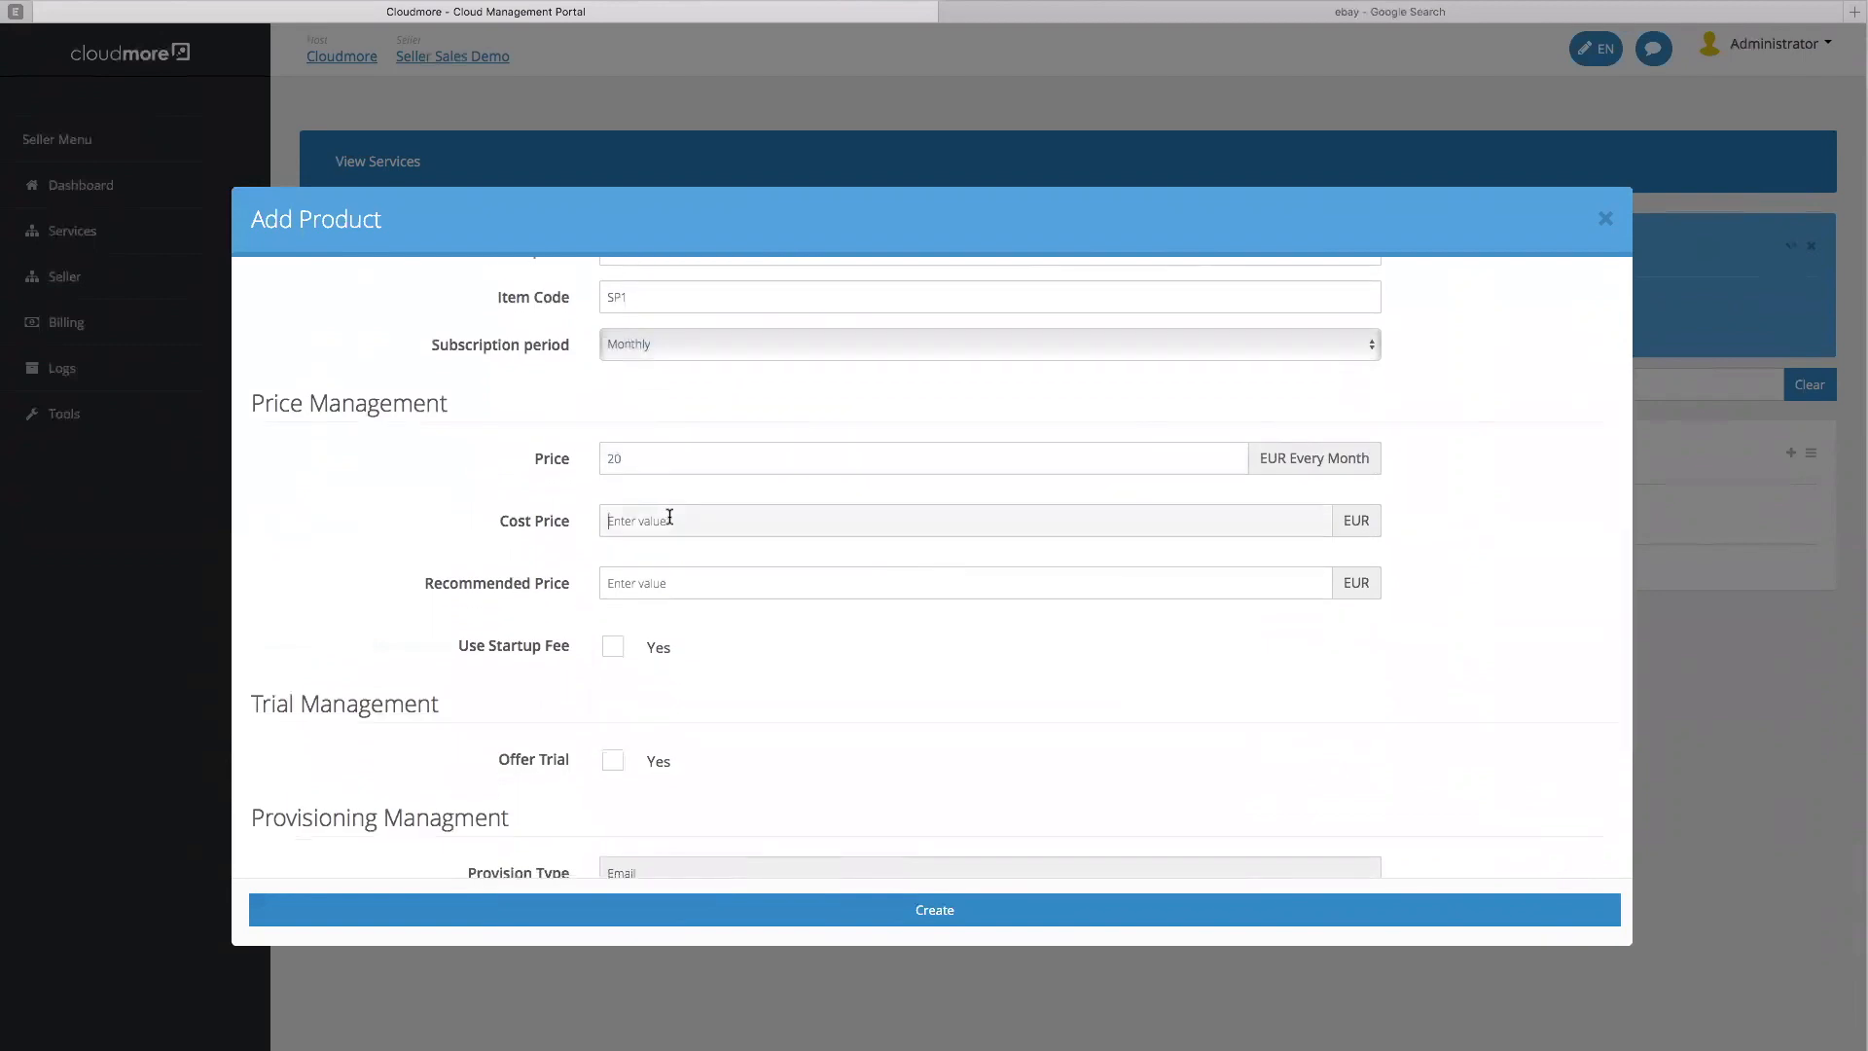
type("10")
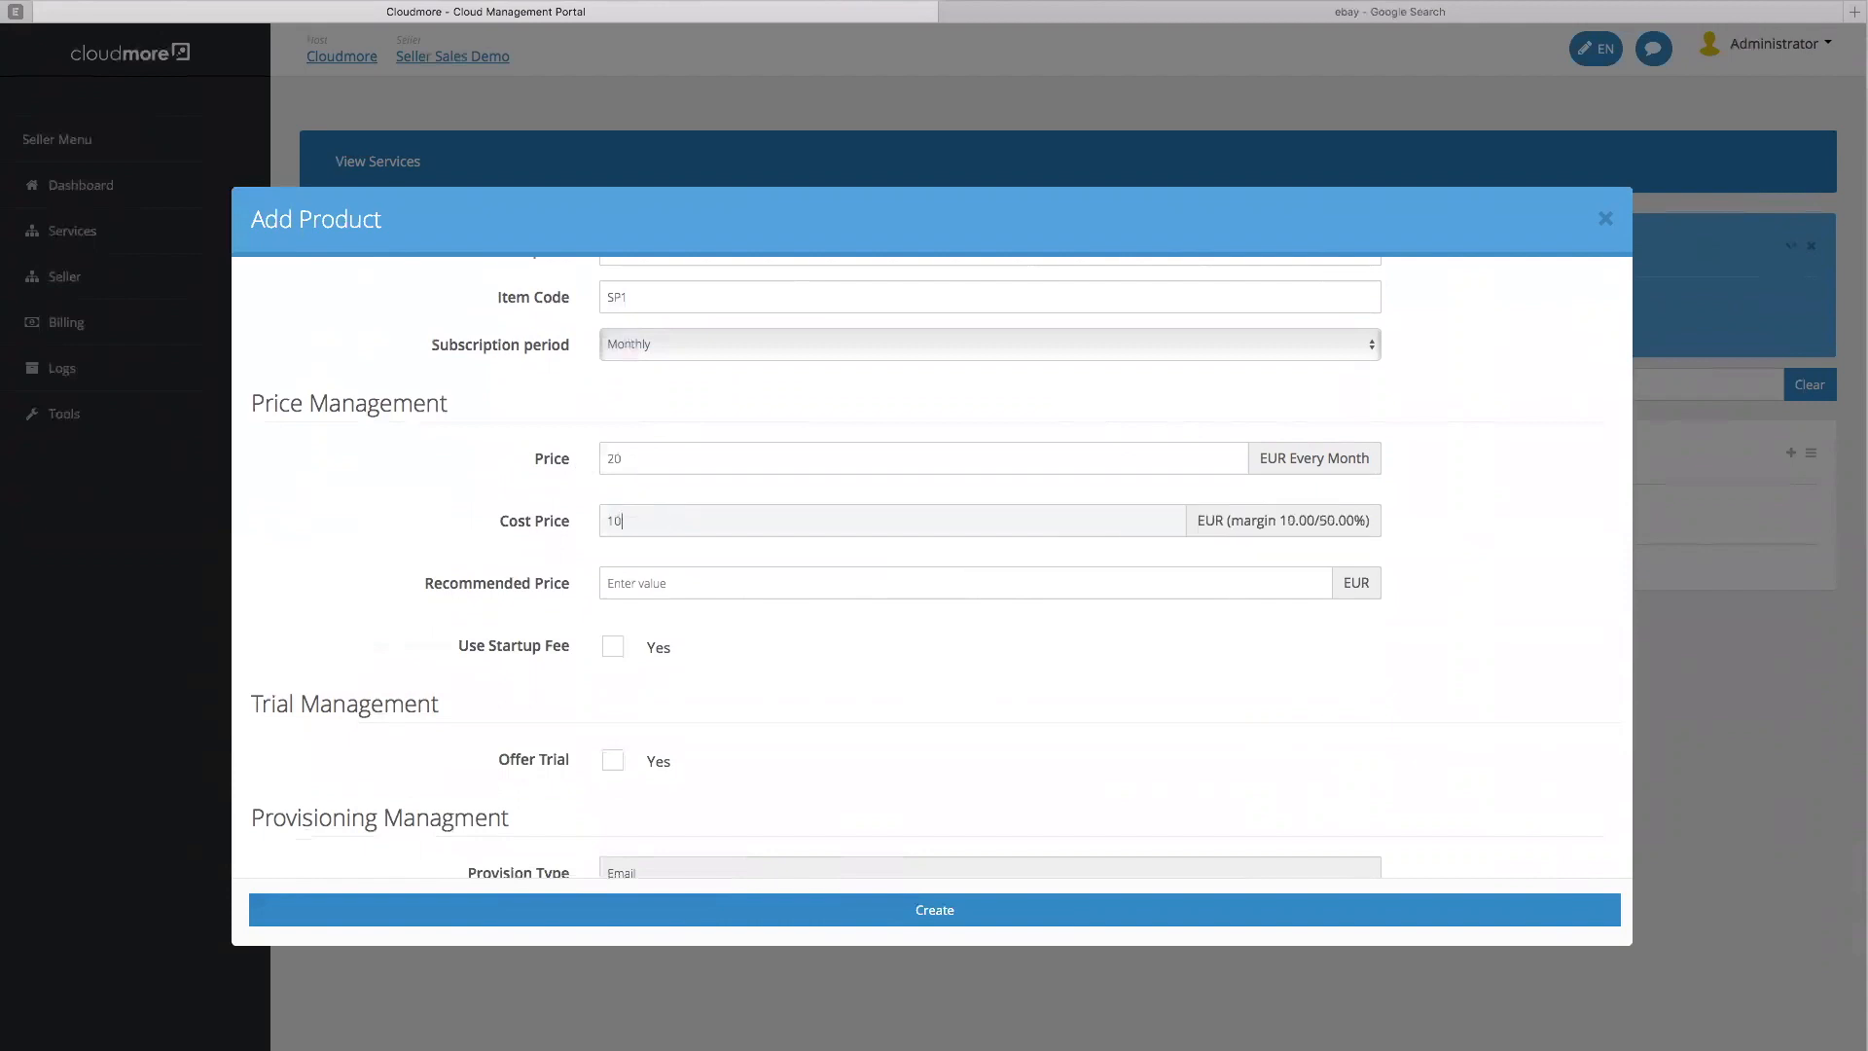
left_click(675, 586)
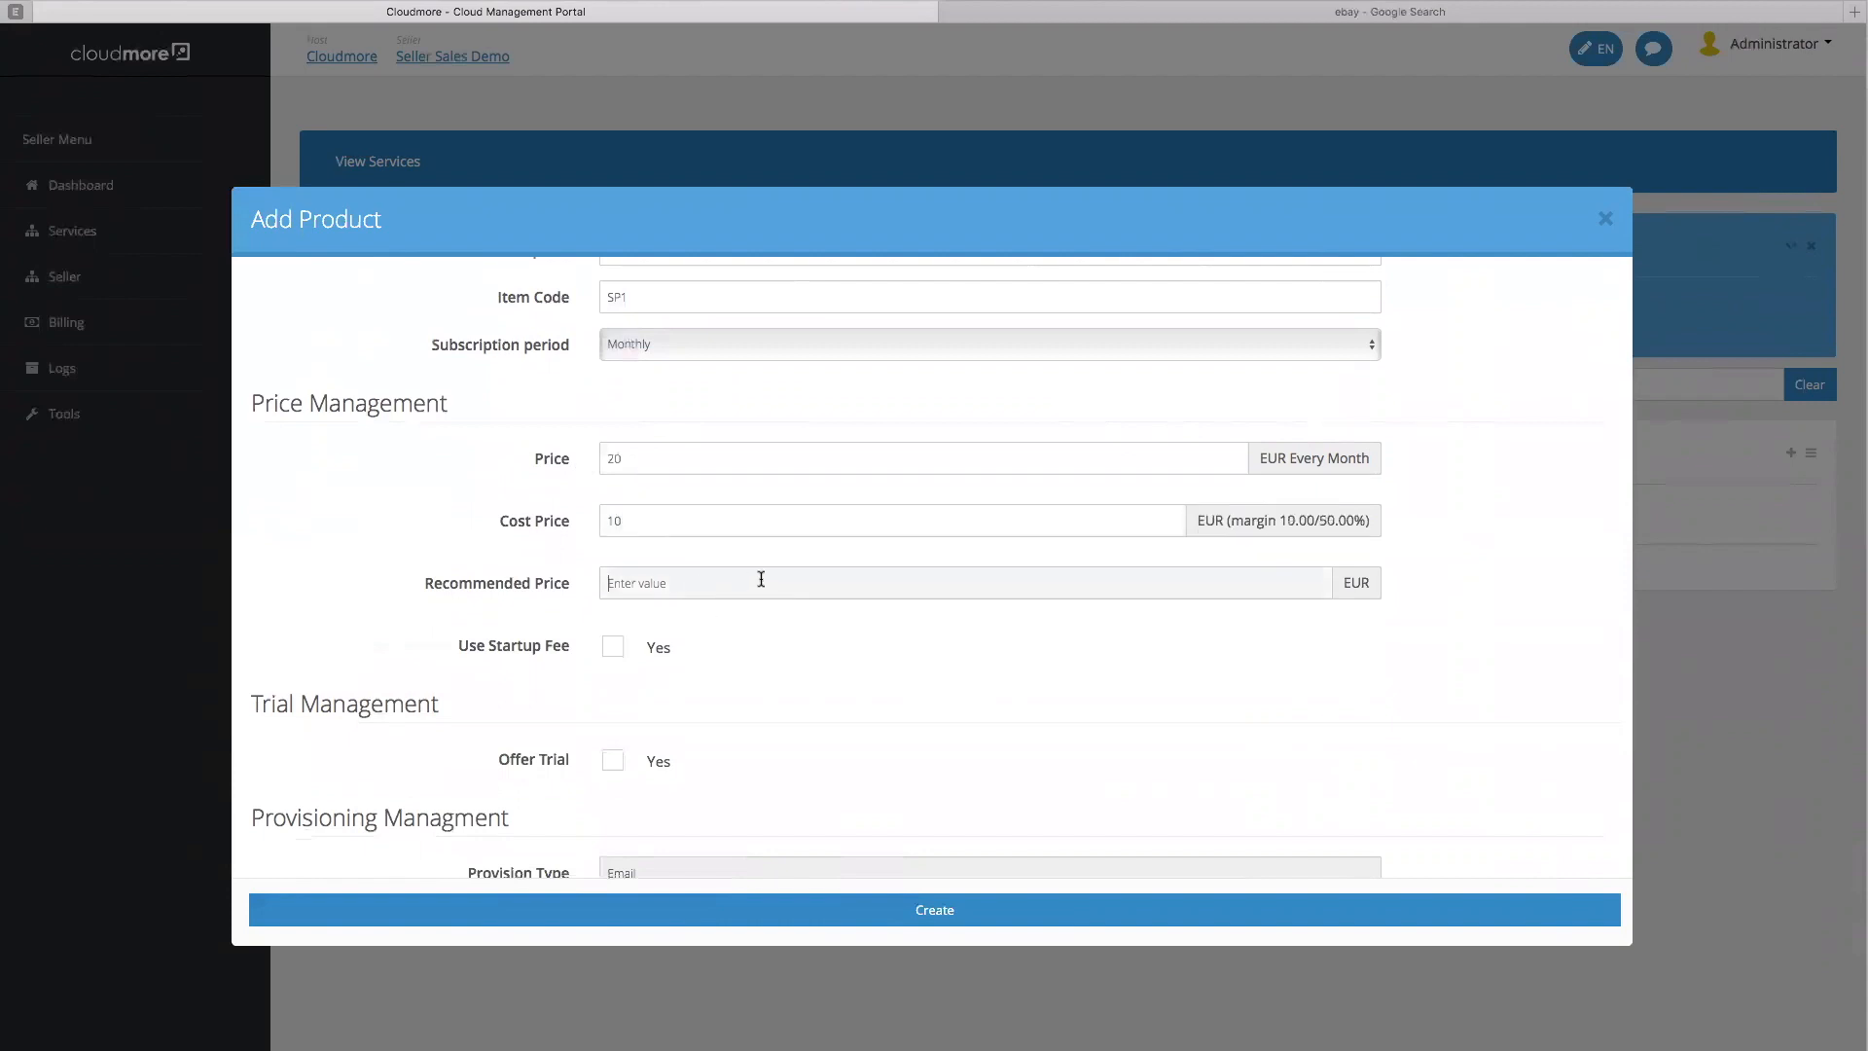
type("40")
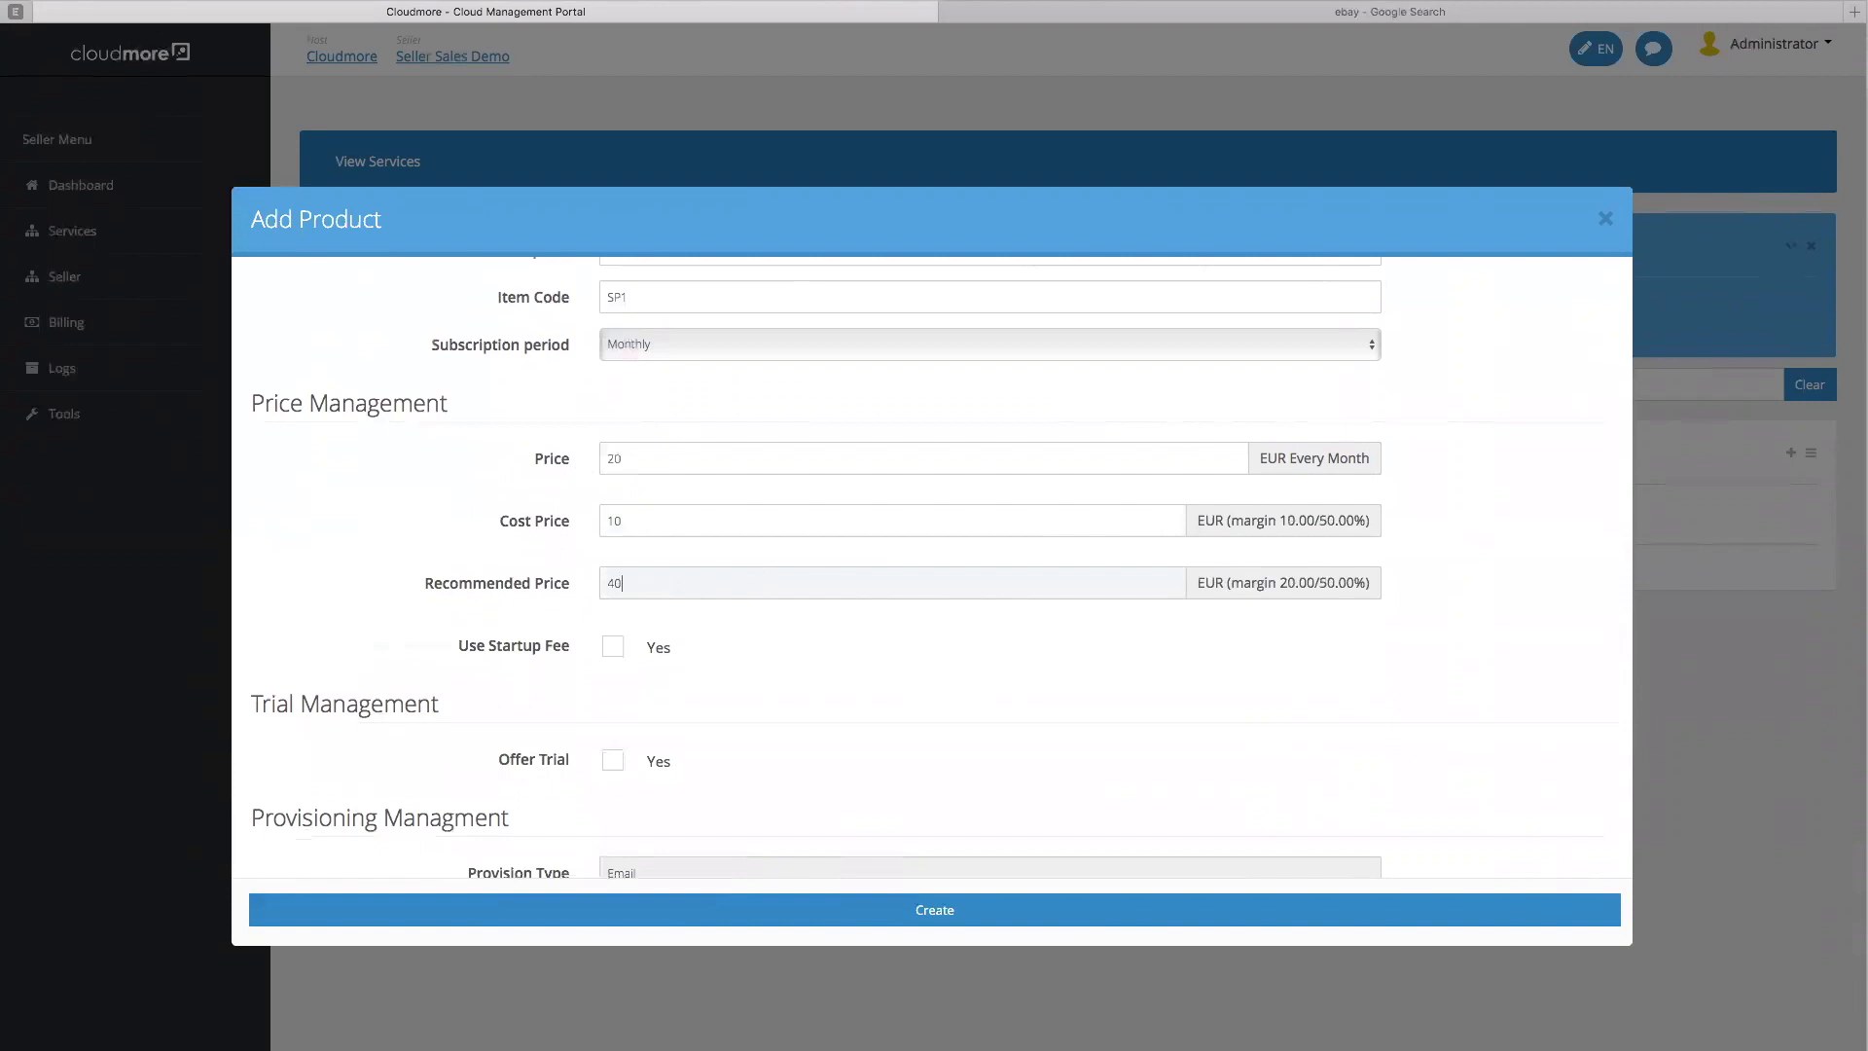
Enable a 50 EUR startup fee with startup item code Silverstartup01
scroll(615, 445, "down", 2)
left_click(615, 446)
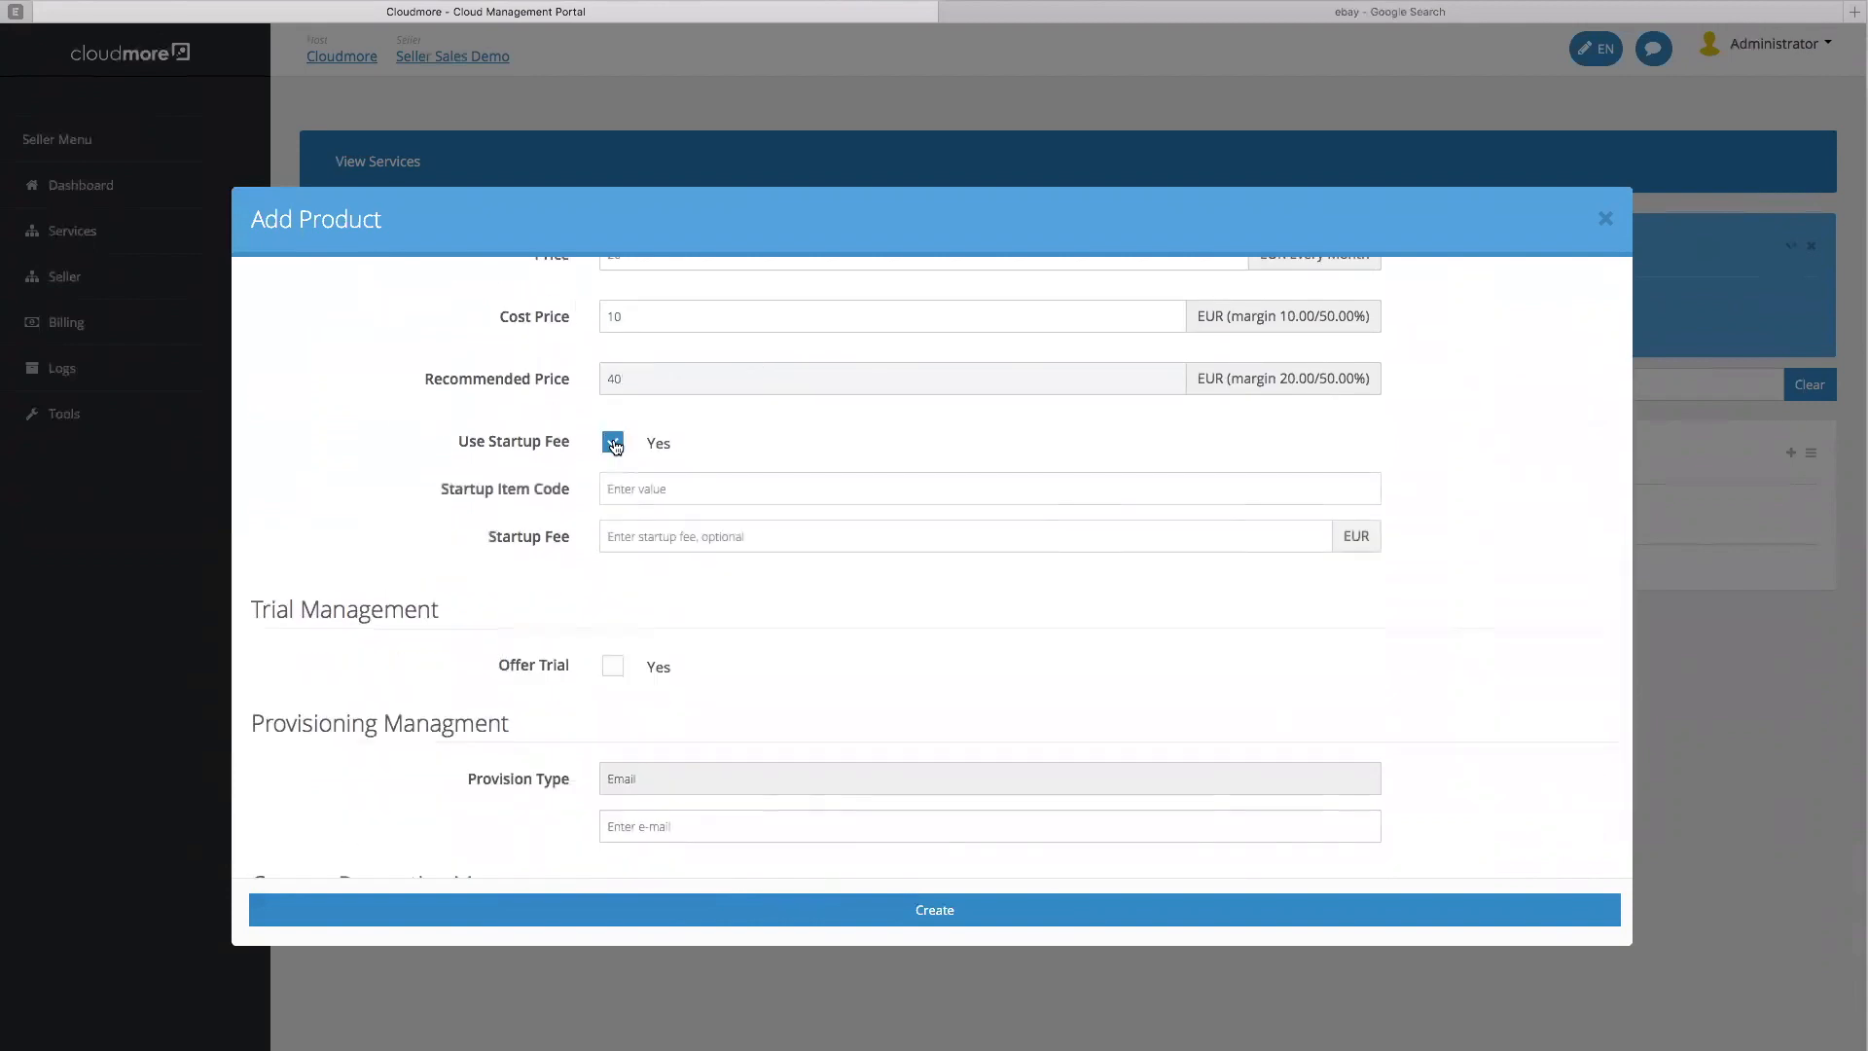
left_click(655, 486)
type("S")
key("BackSpace")
type("Silverstart")
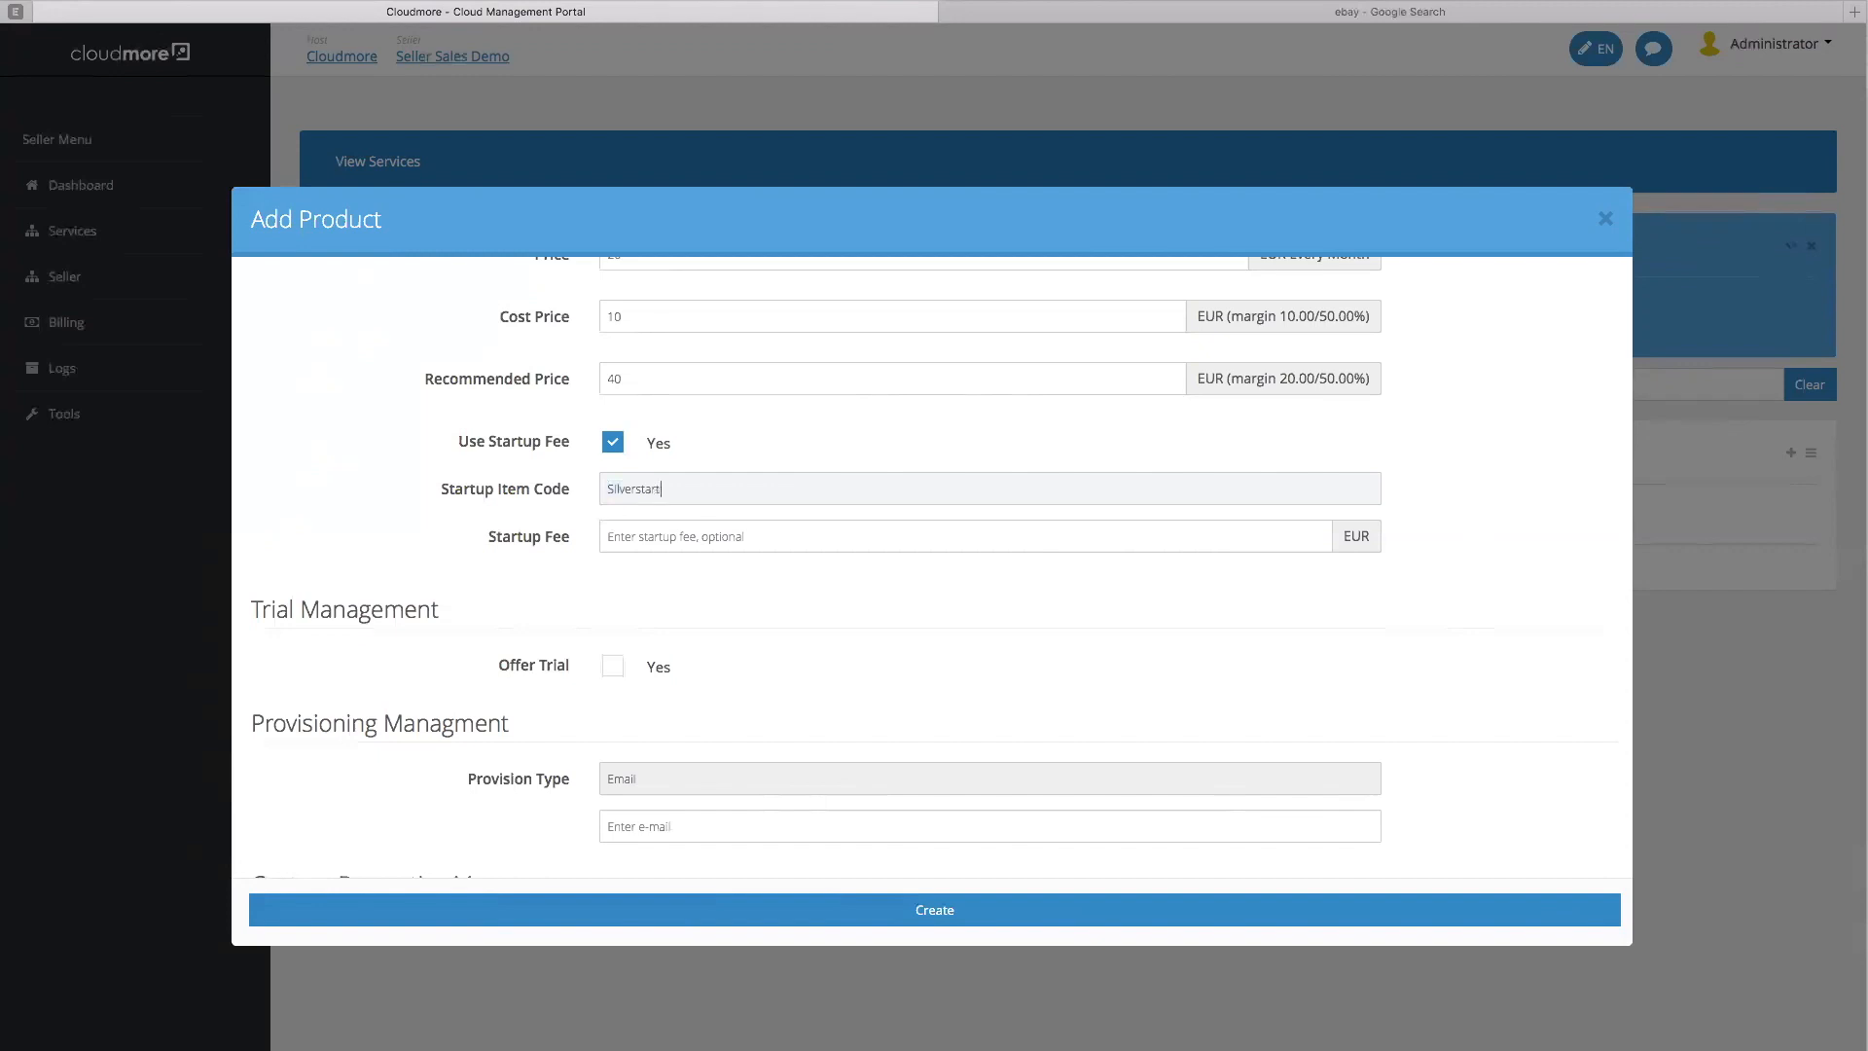
type("up01")
left_click(740, 527)
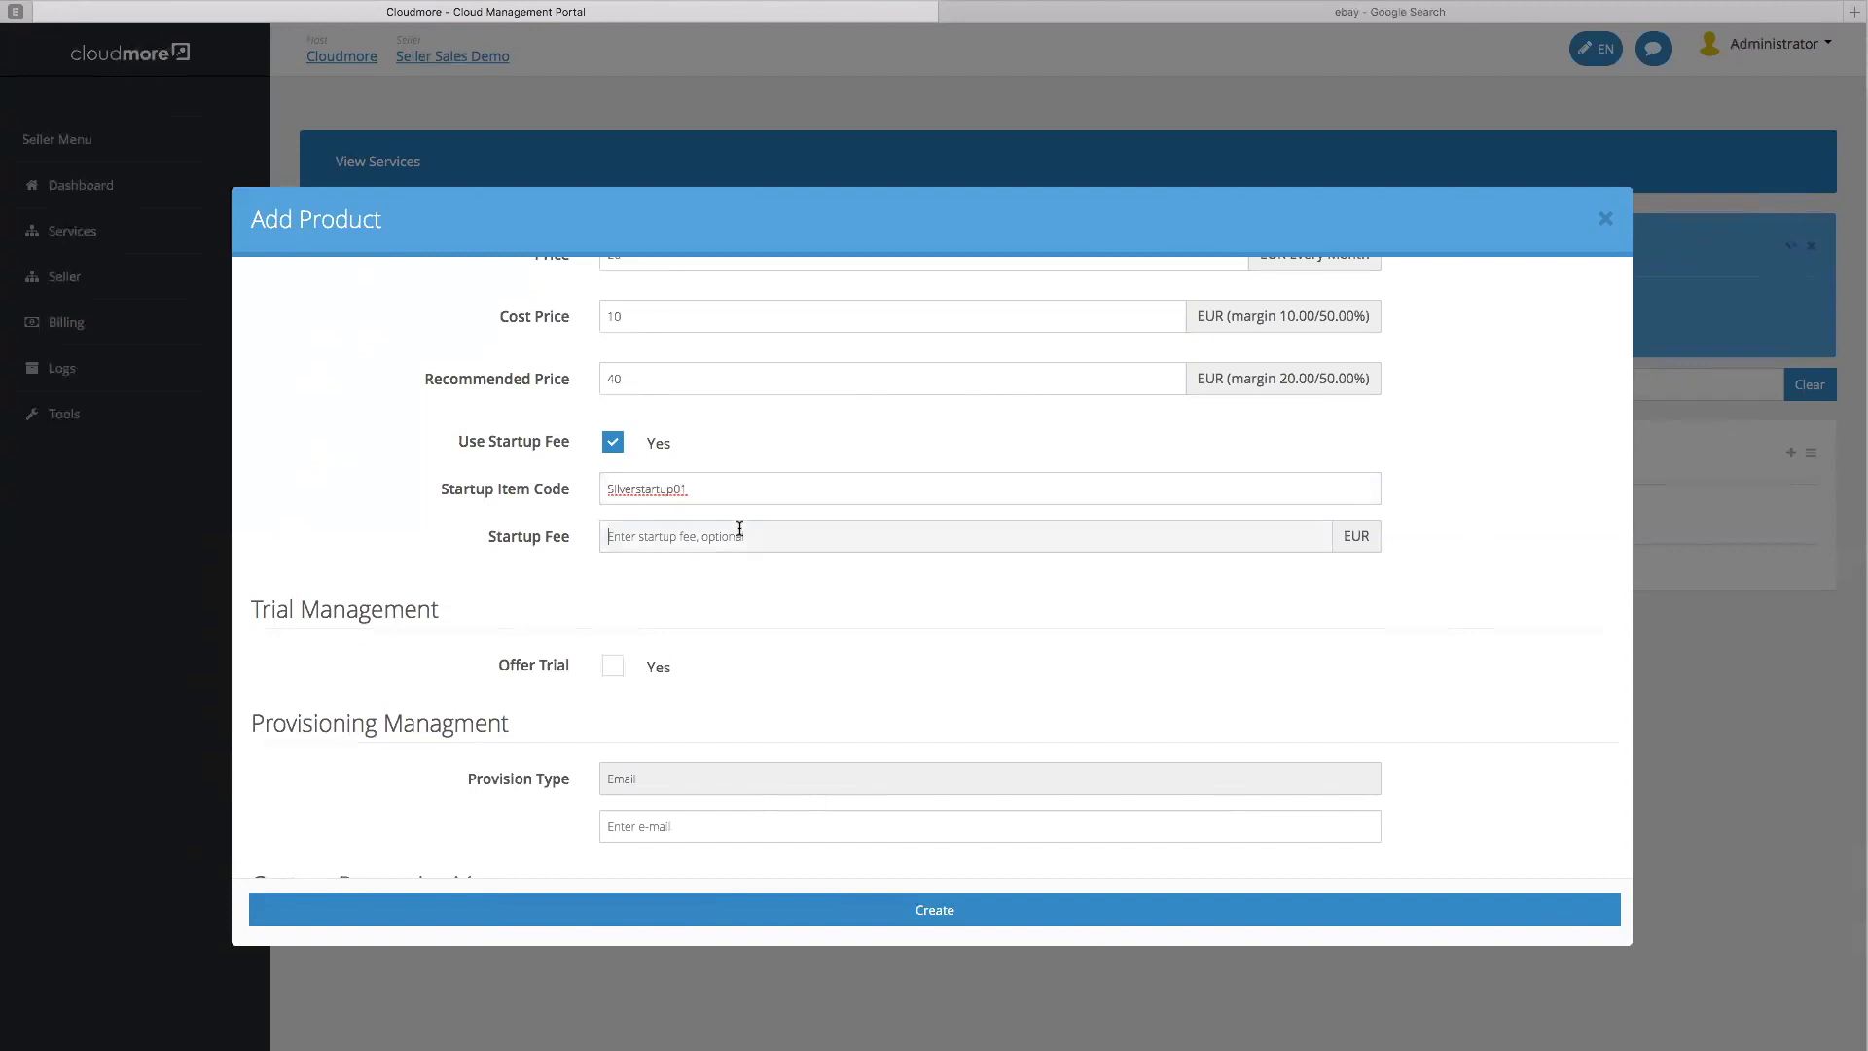
type("50")
scroll(905, 531, "down", 3)
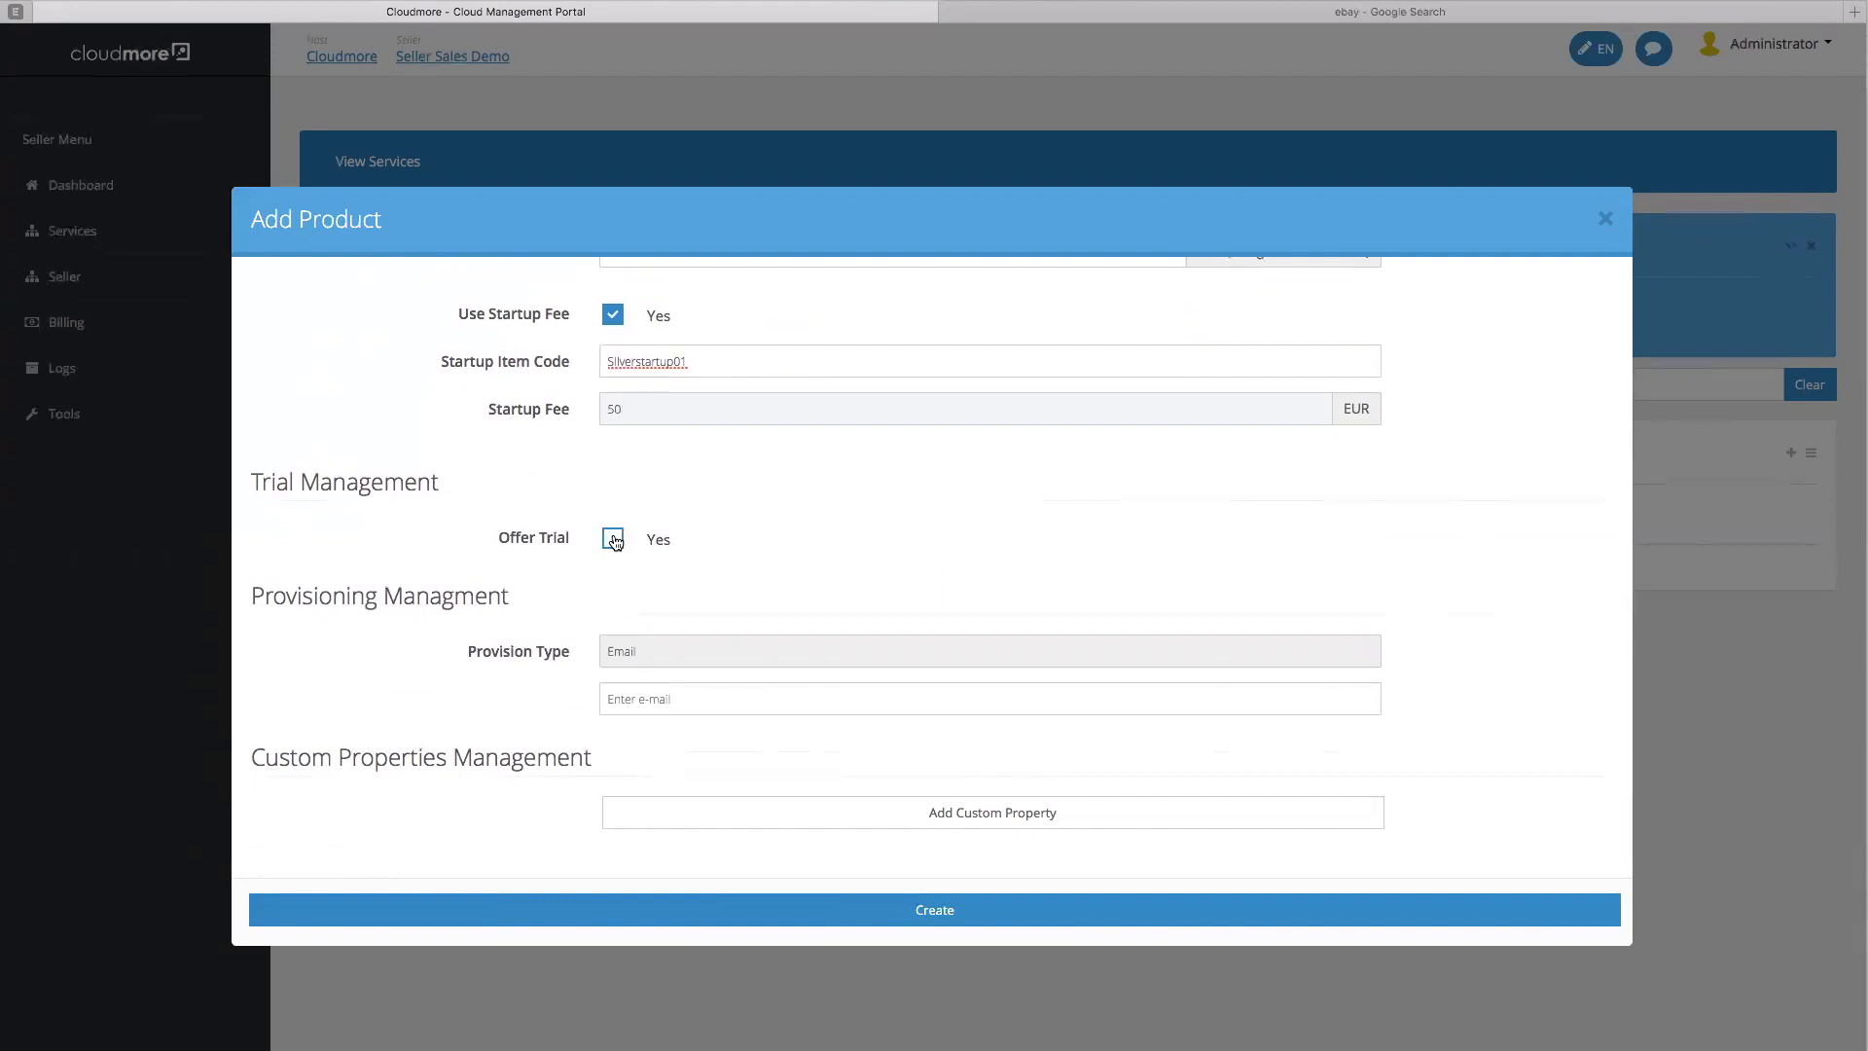
Enable a trial for the plan with a 14-day trial period
left_click(614, 541)
left_click(736, 577)
type("14")
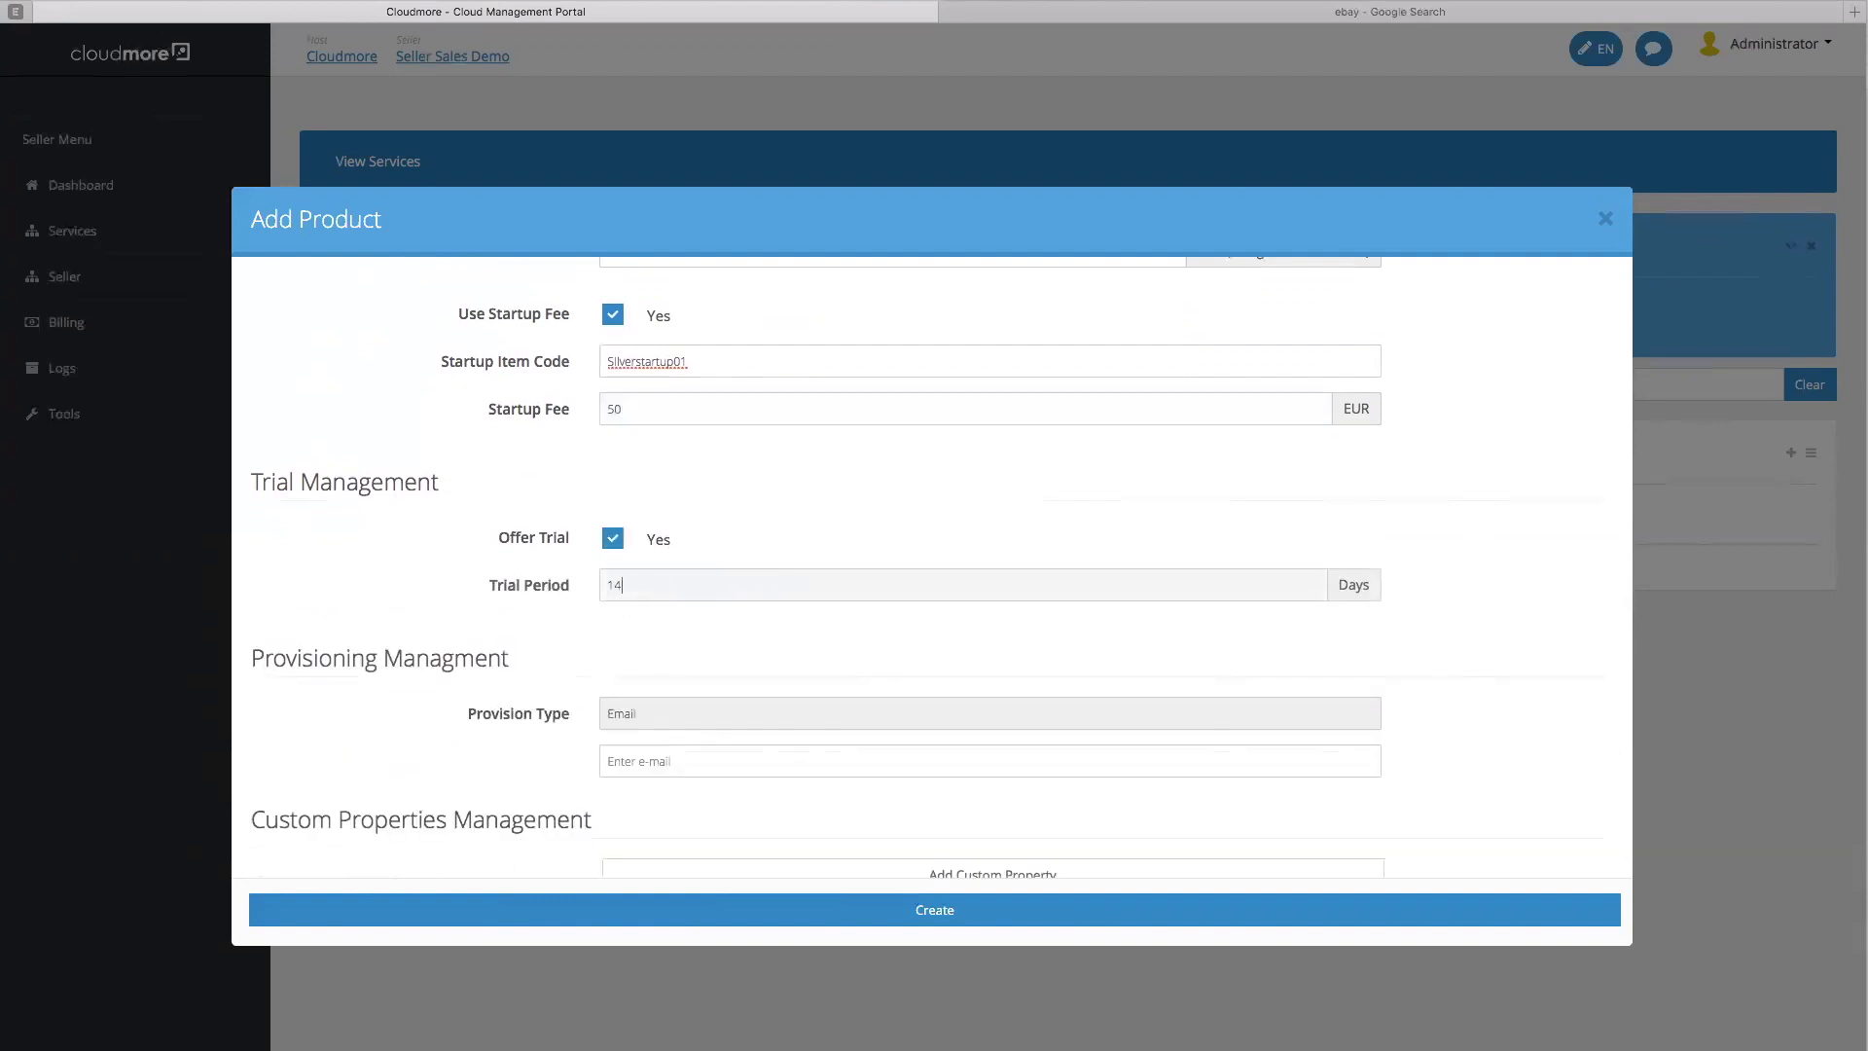
left_click(799, 620)
scroll(798, 626, "down", 2)
Fill in the contact's e-mail for provisioning and add a blank custom property
left_click(810, 704)
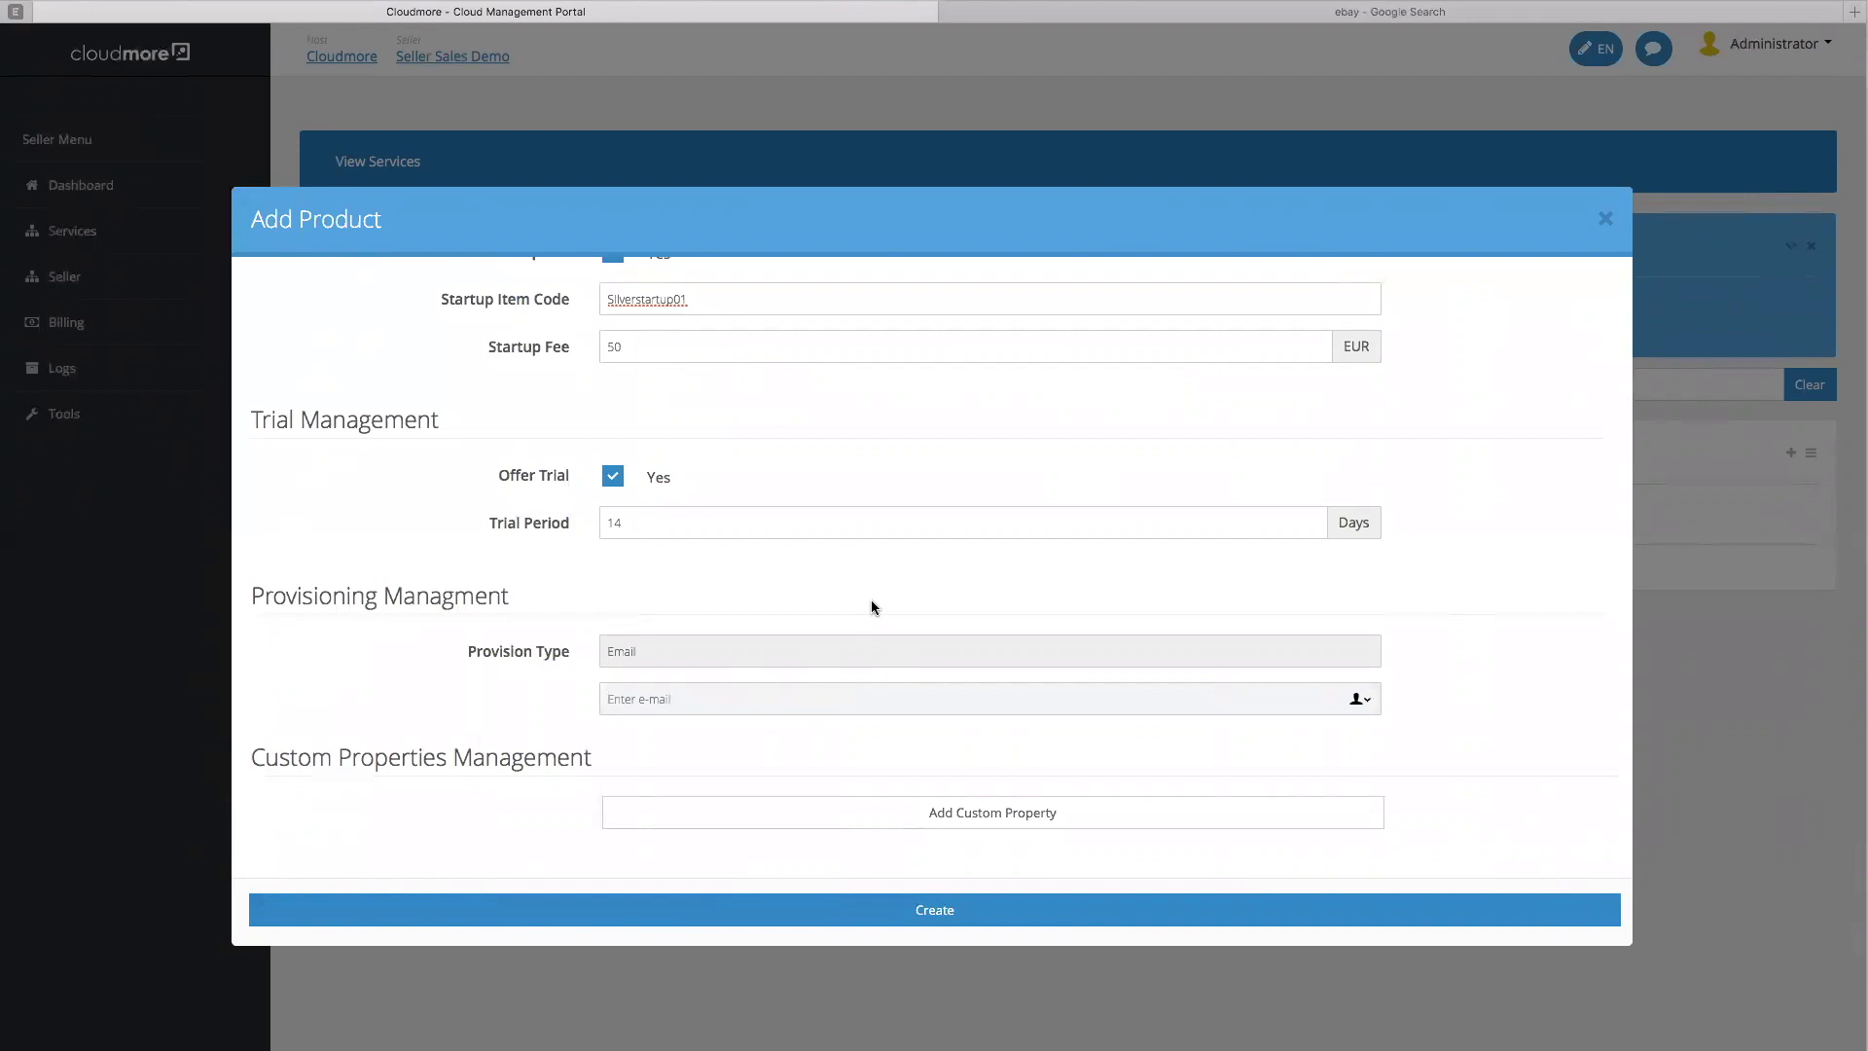
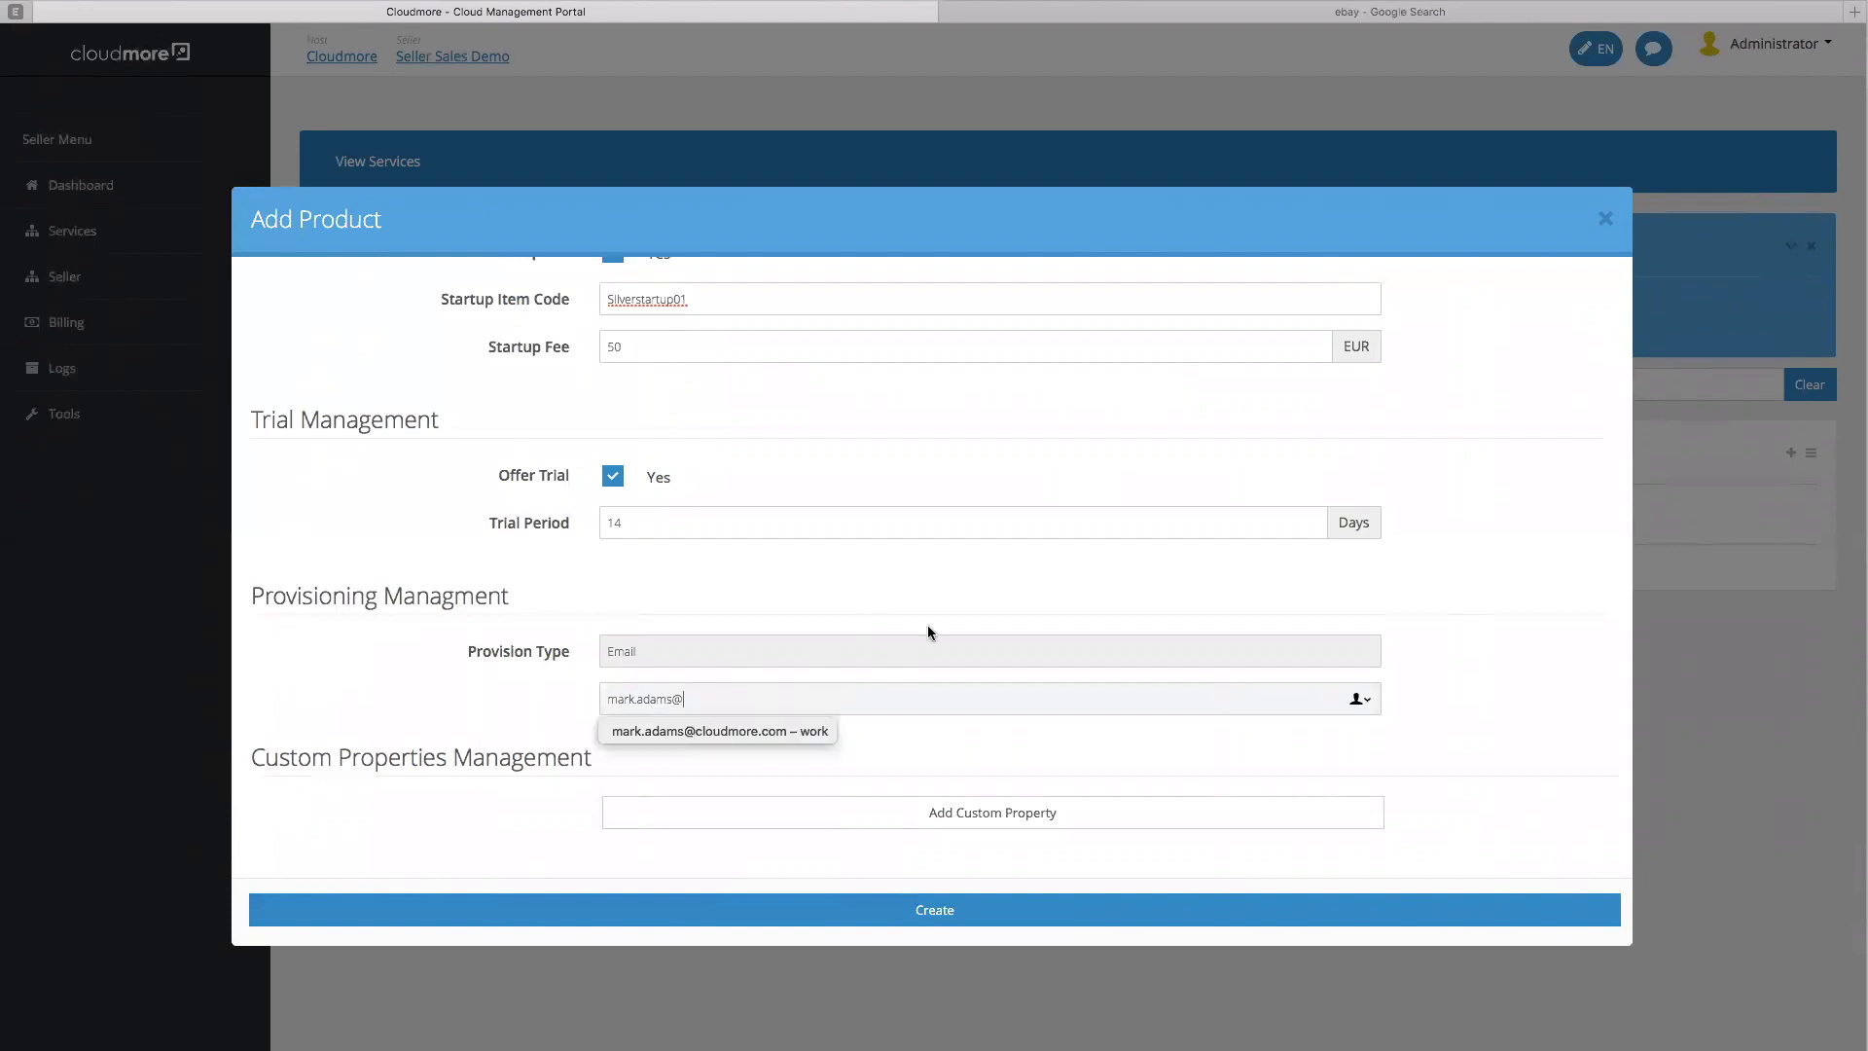
scroll(866, 666, "right", 1)
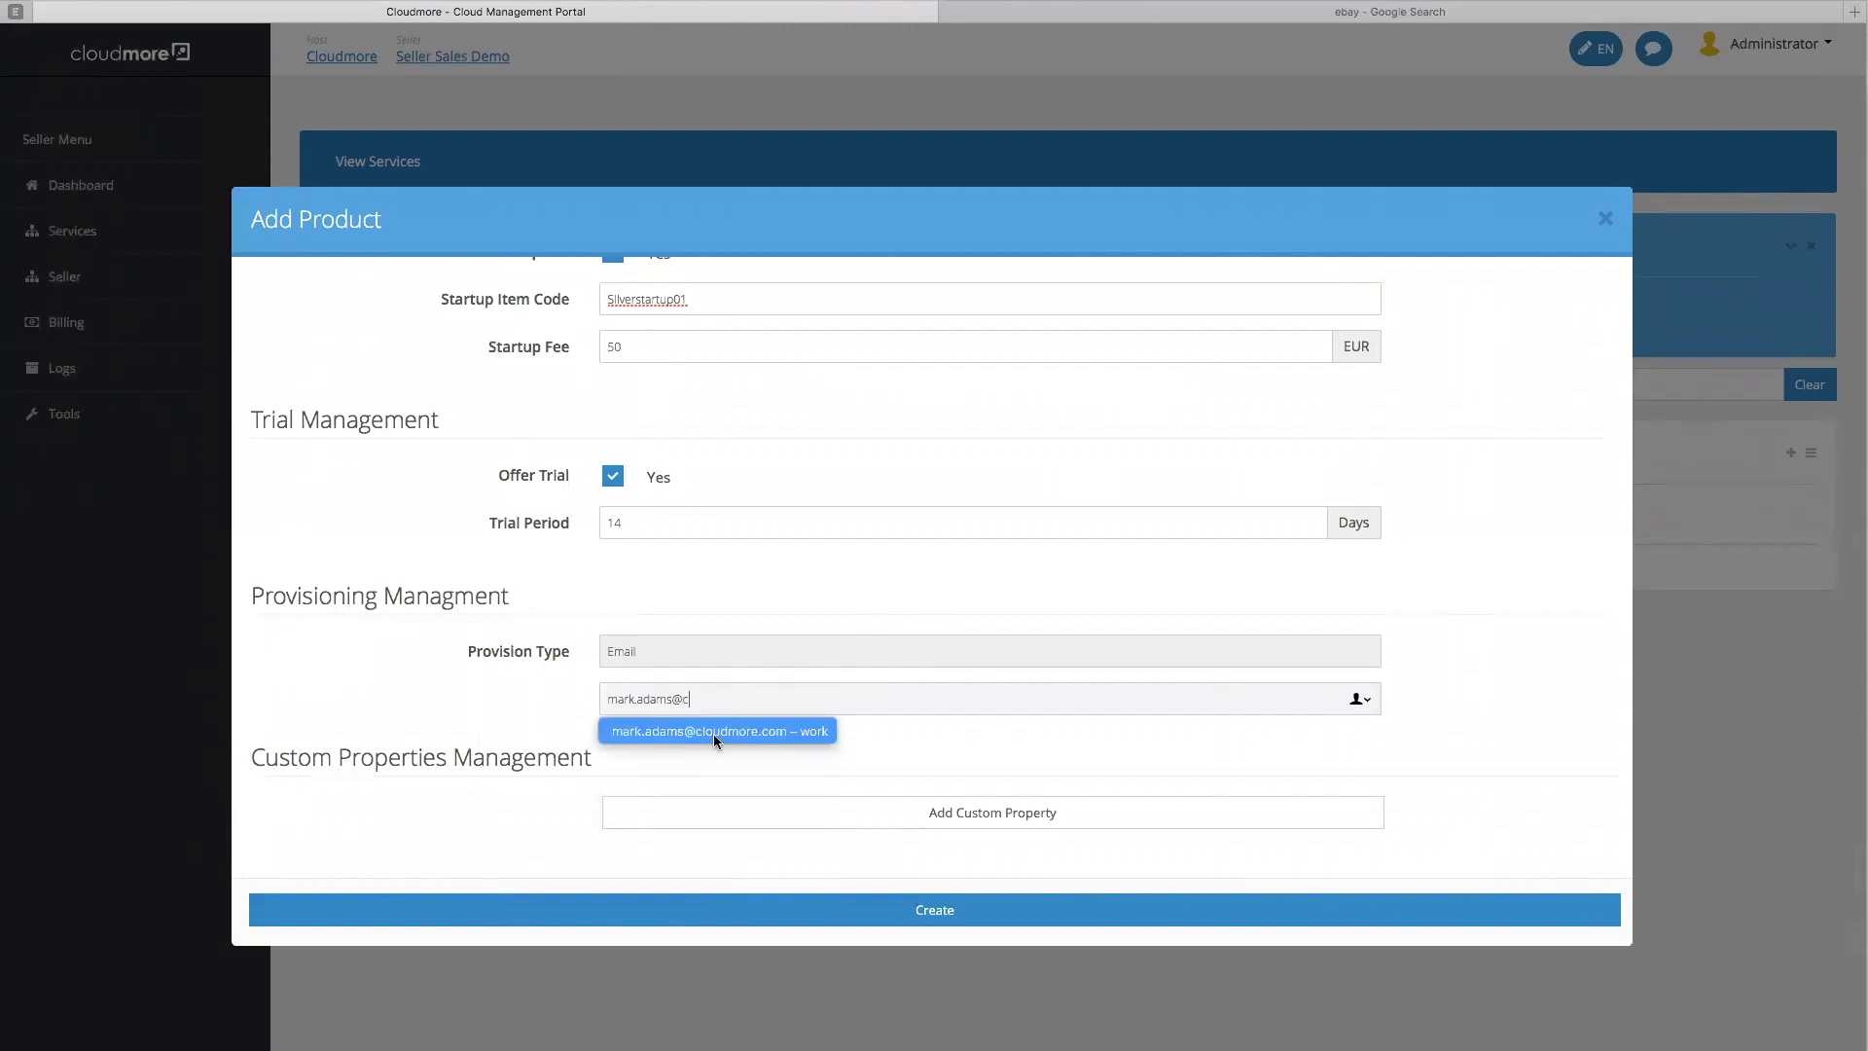
left_click(715, 733)
left_click(852, 701)
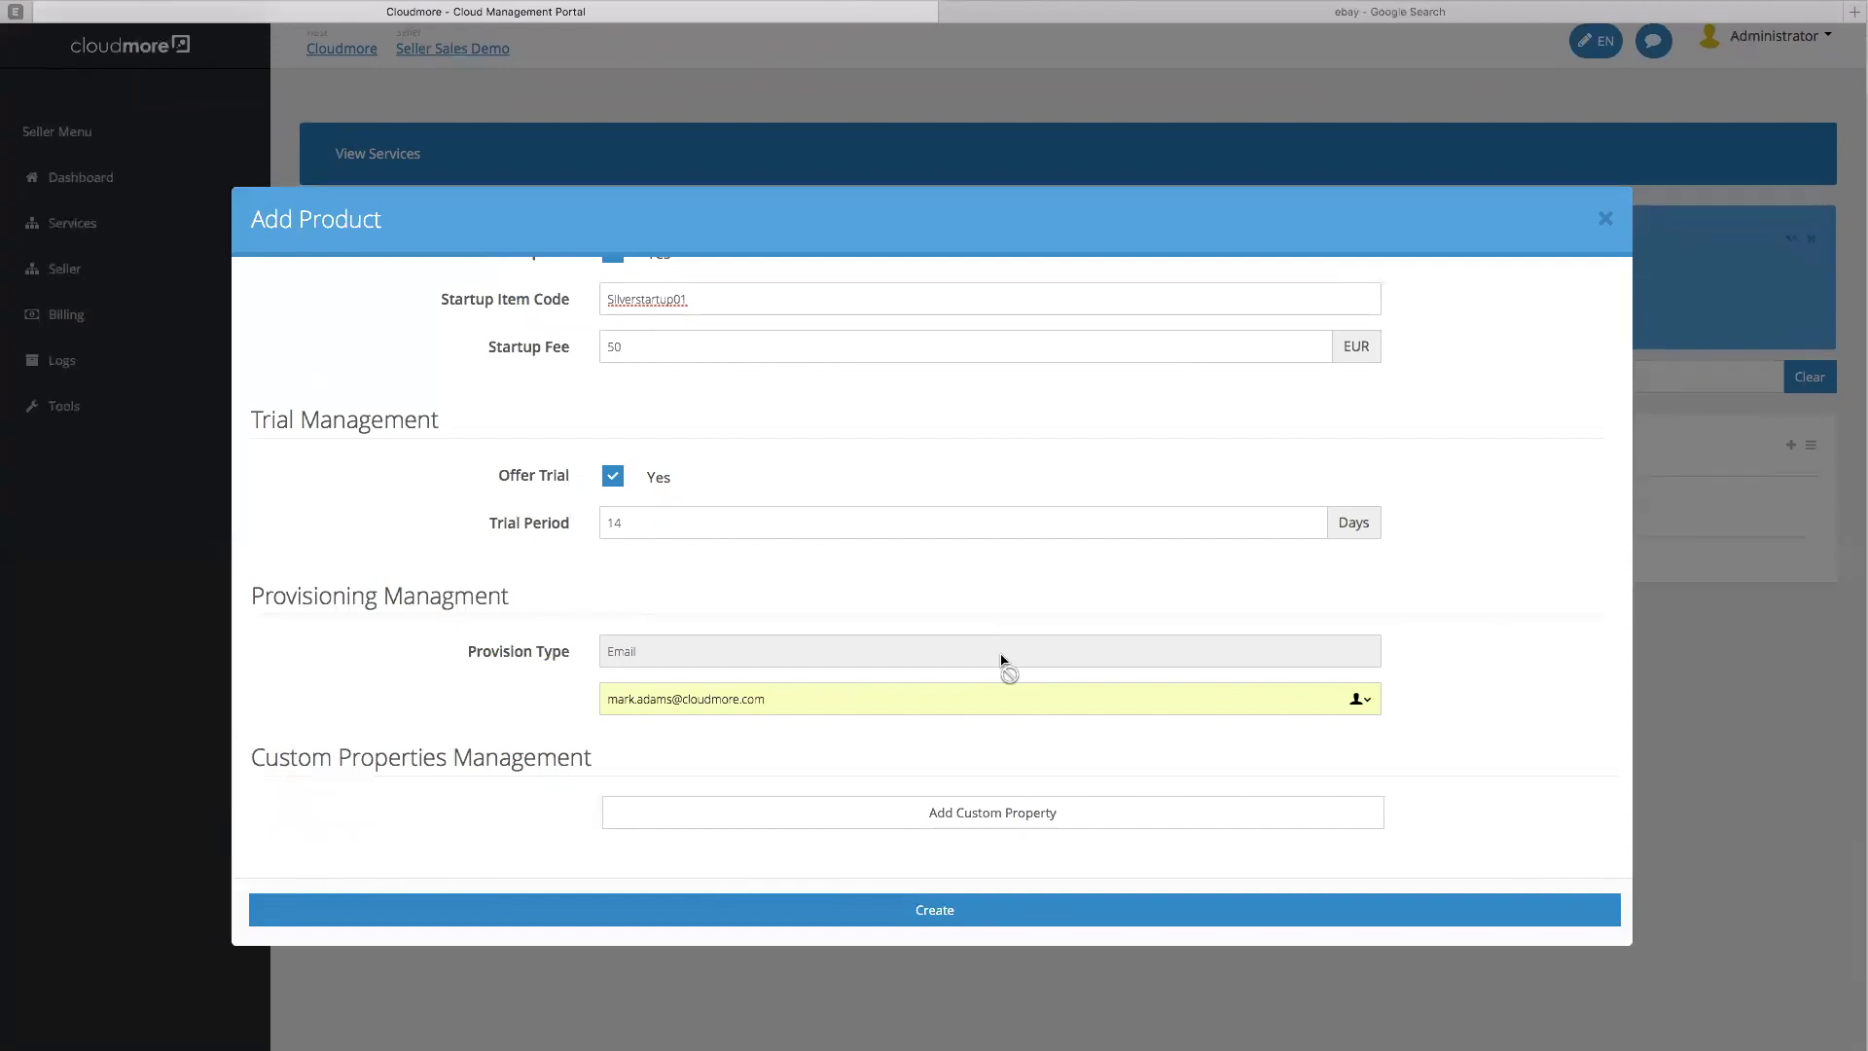
left_click(927, 820)
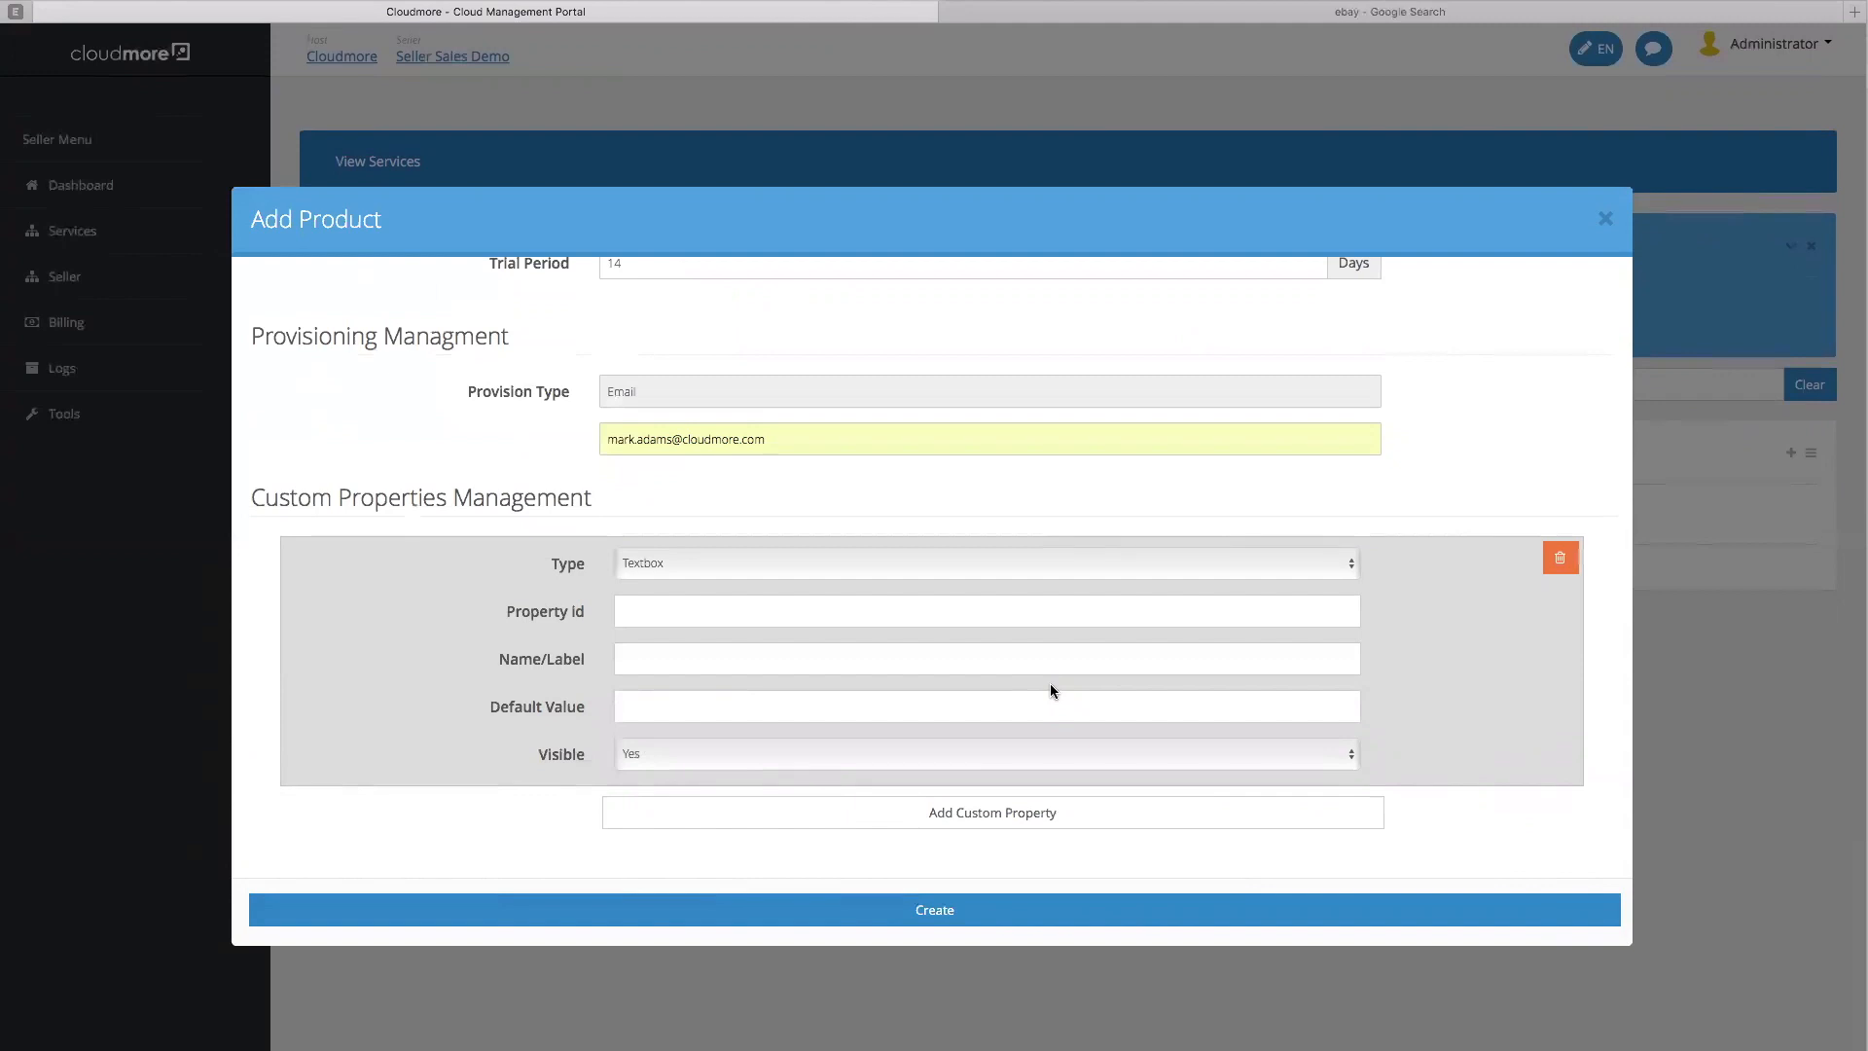
Make the custom property a Dropdown with id SilverDD1 and label 'Choice of options'
left_click(863, 567)
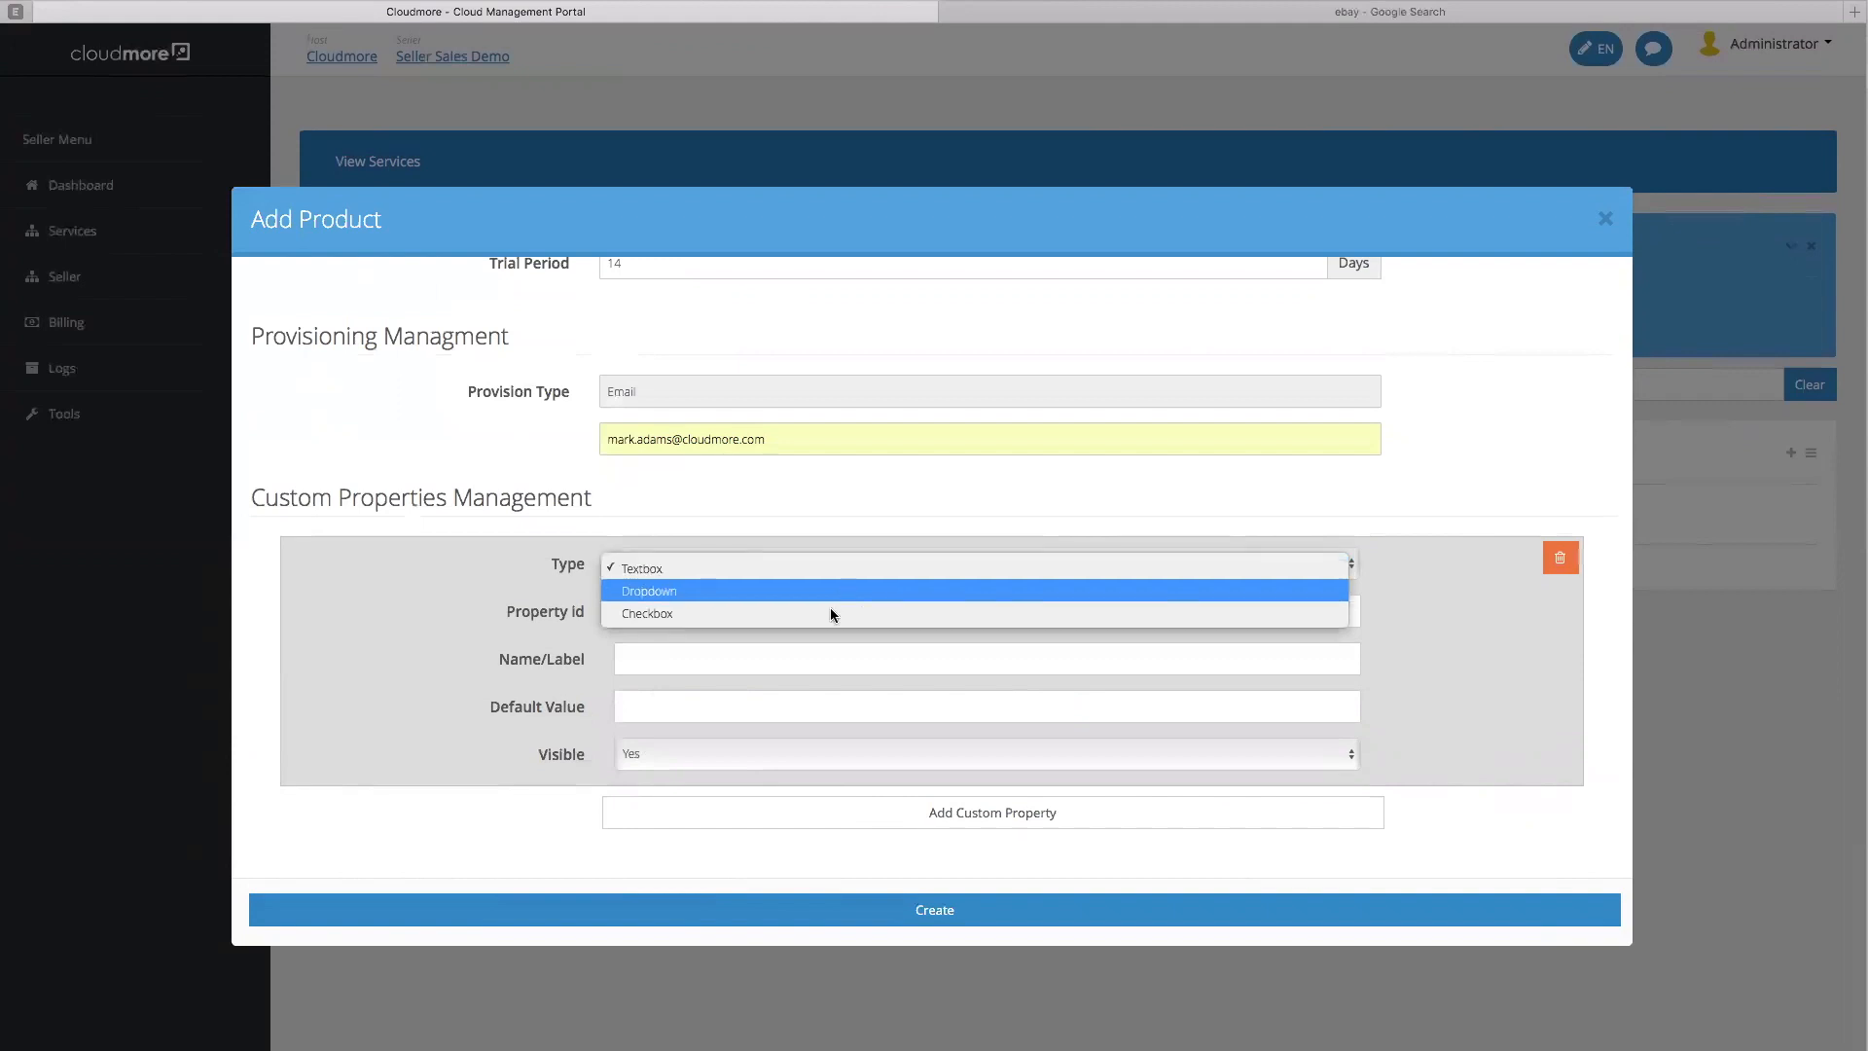
left_click(829, 591)
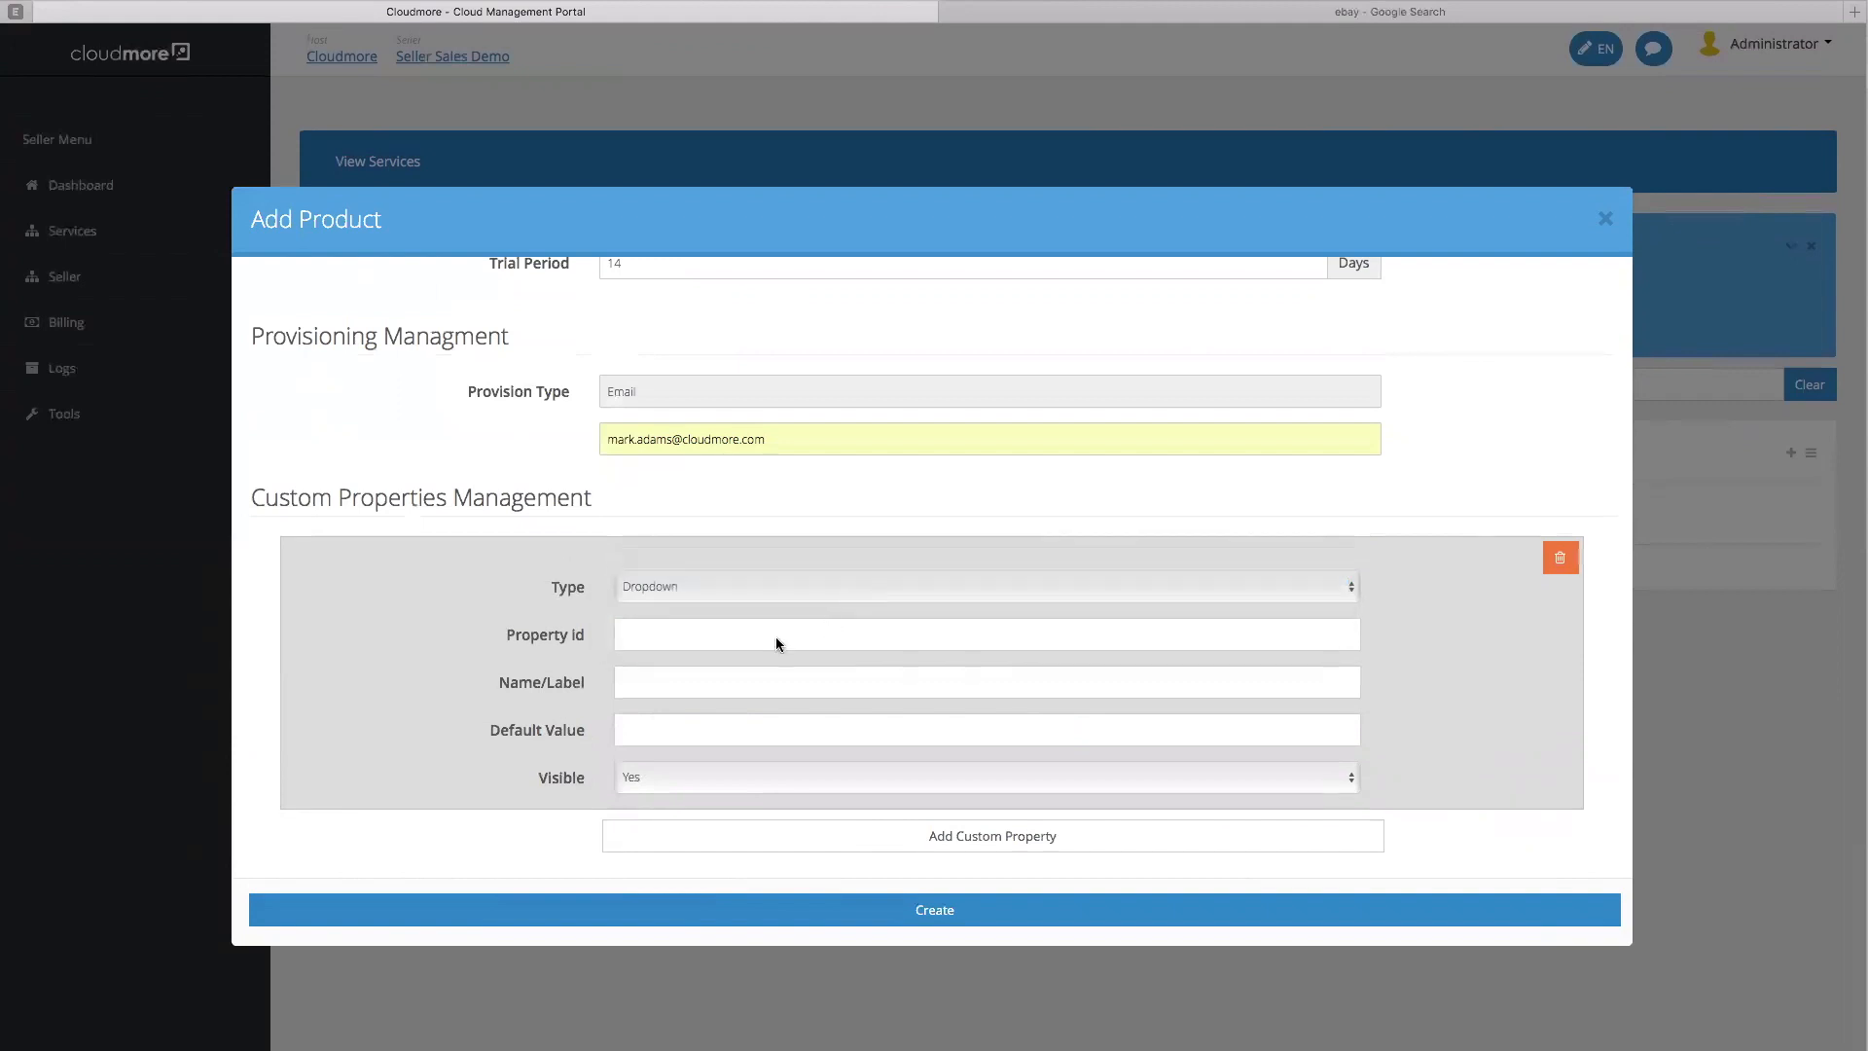
left_click(722, 616)
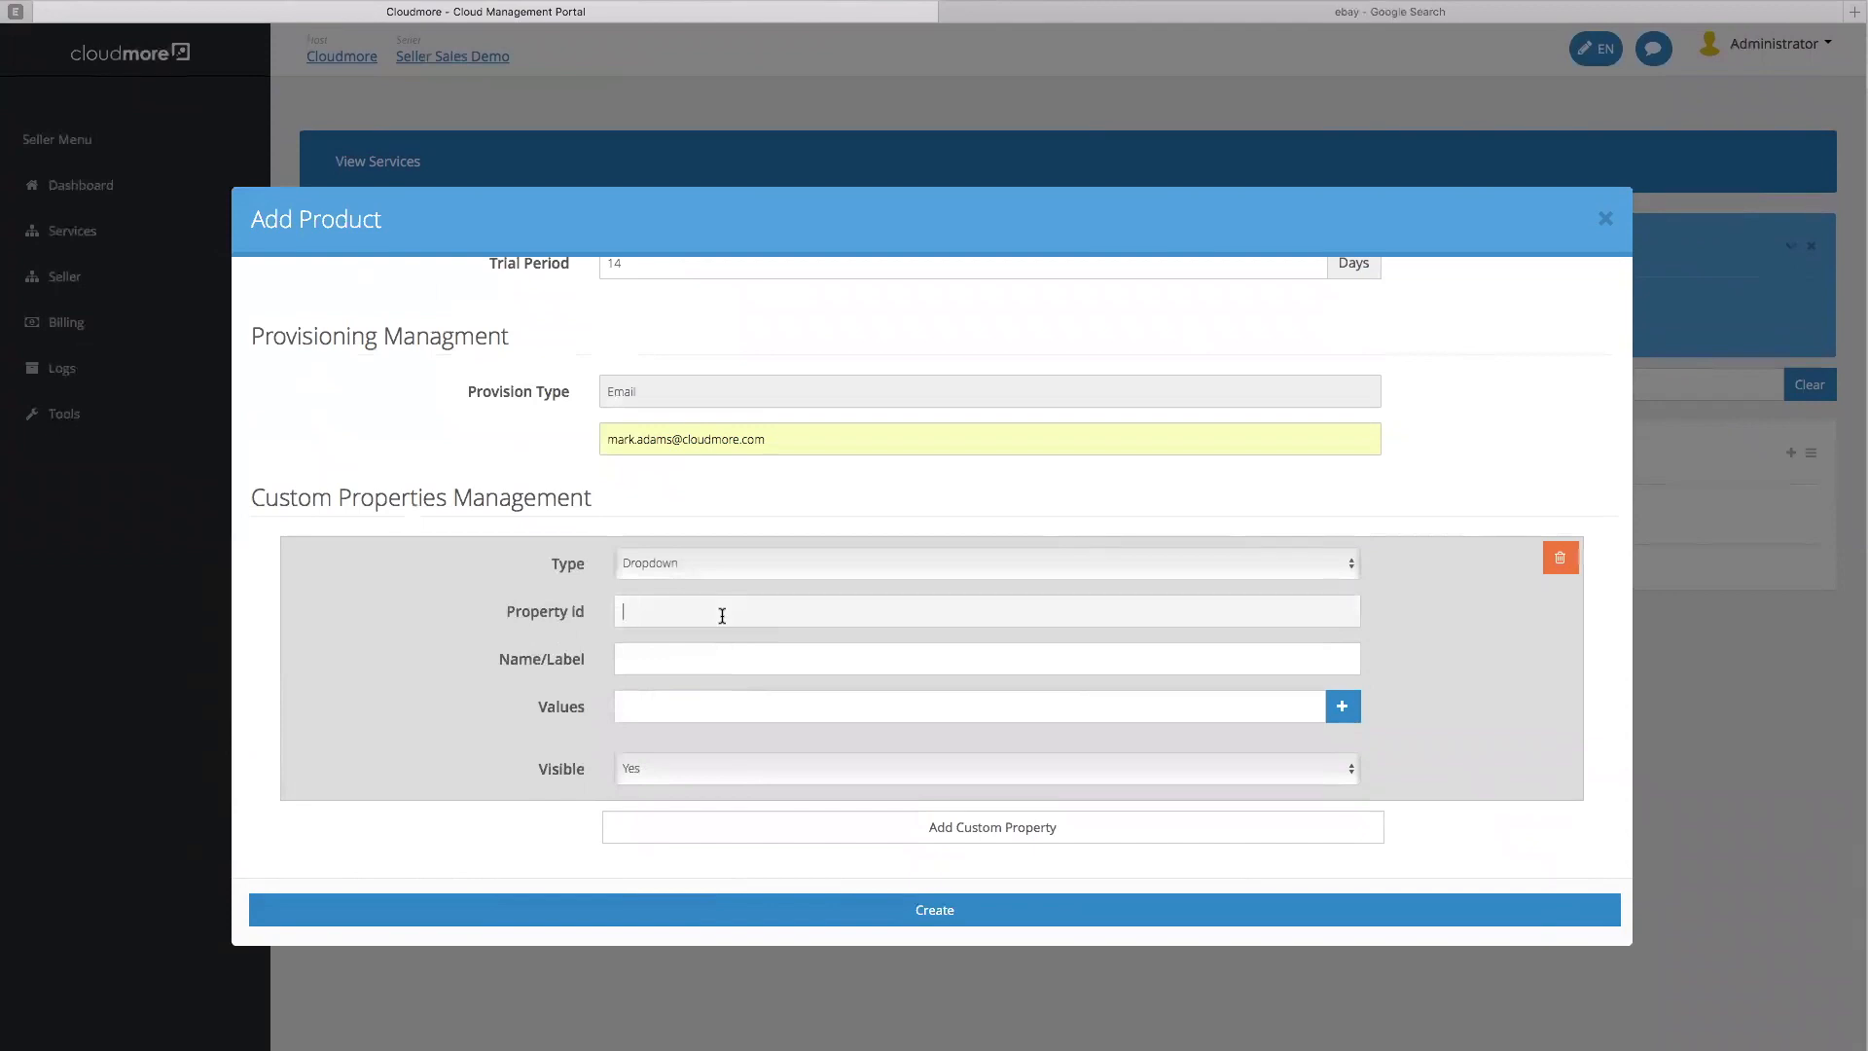
type("SilverDD1")
left_click(1002, 657)
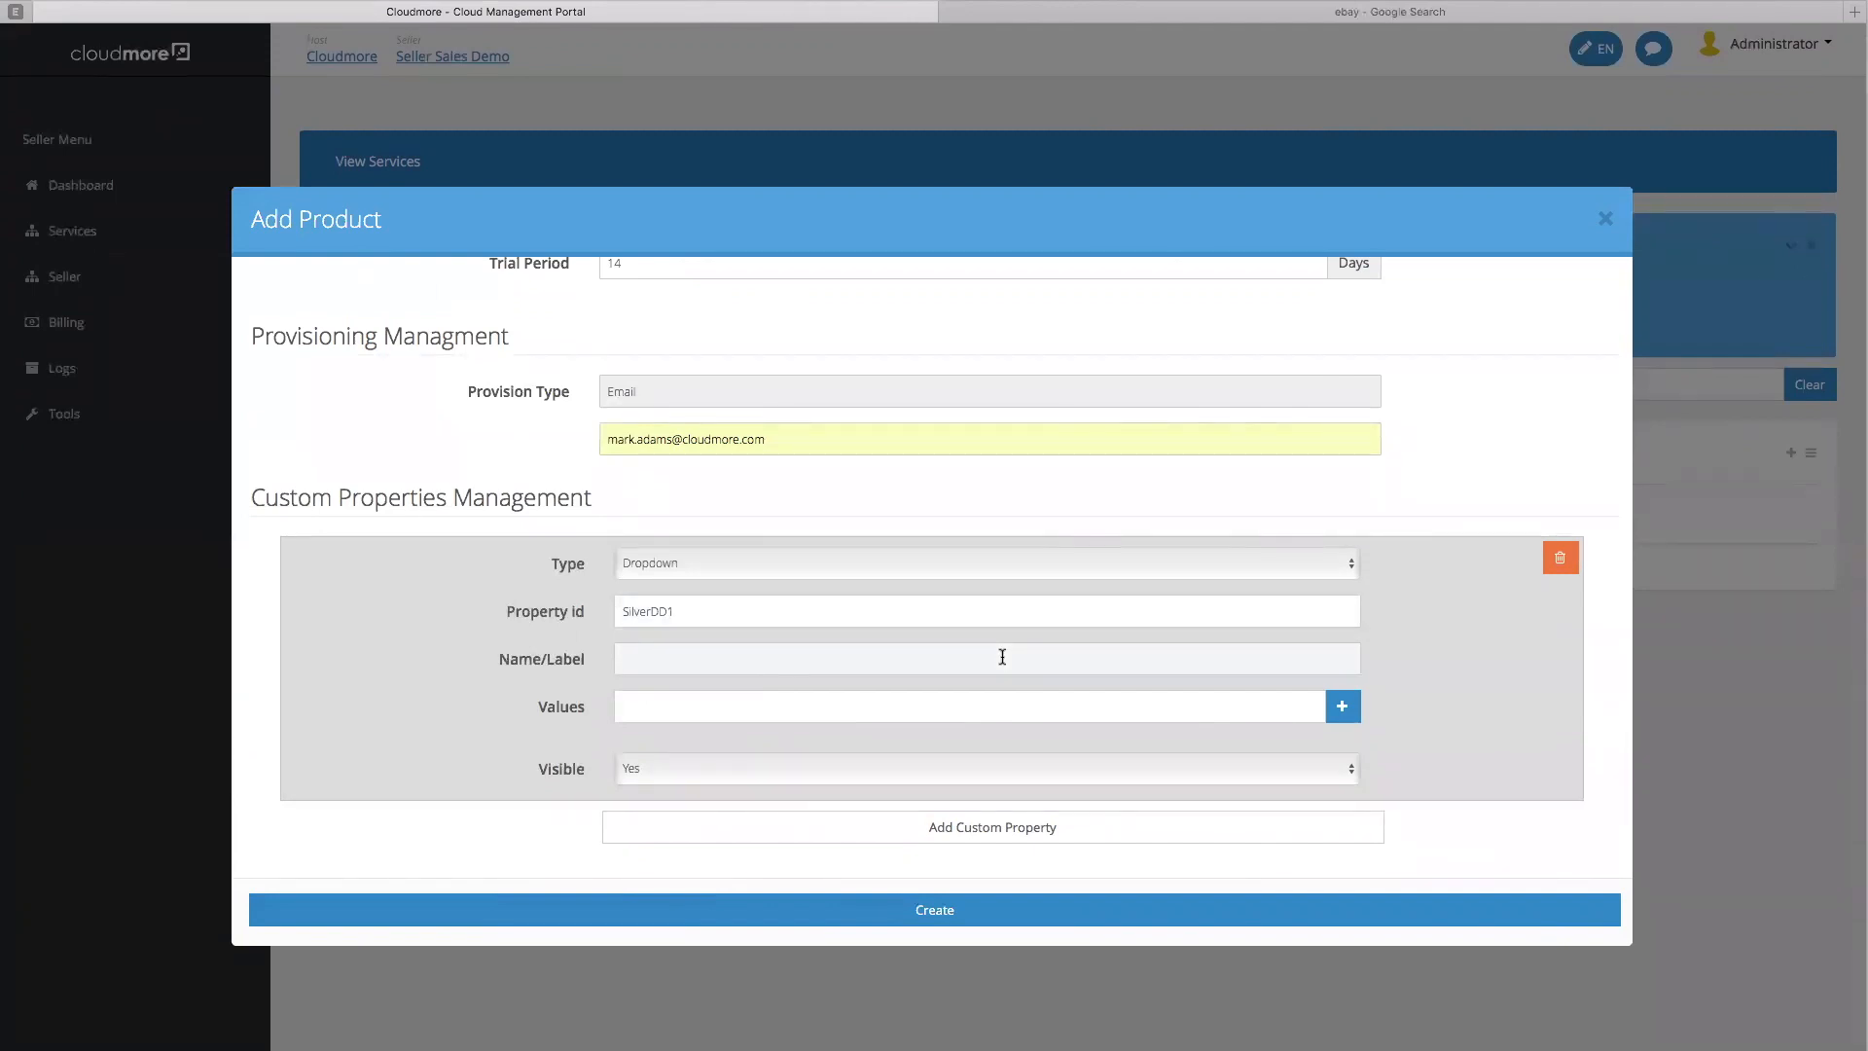
type("Choice of")
type(" p")
type(" options")
Add Option 1, Option 2, Option 3 and Select option to the dropdown values
left_click(1260, 704)
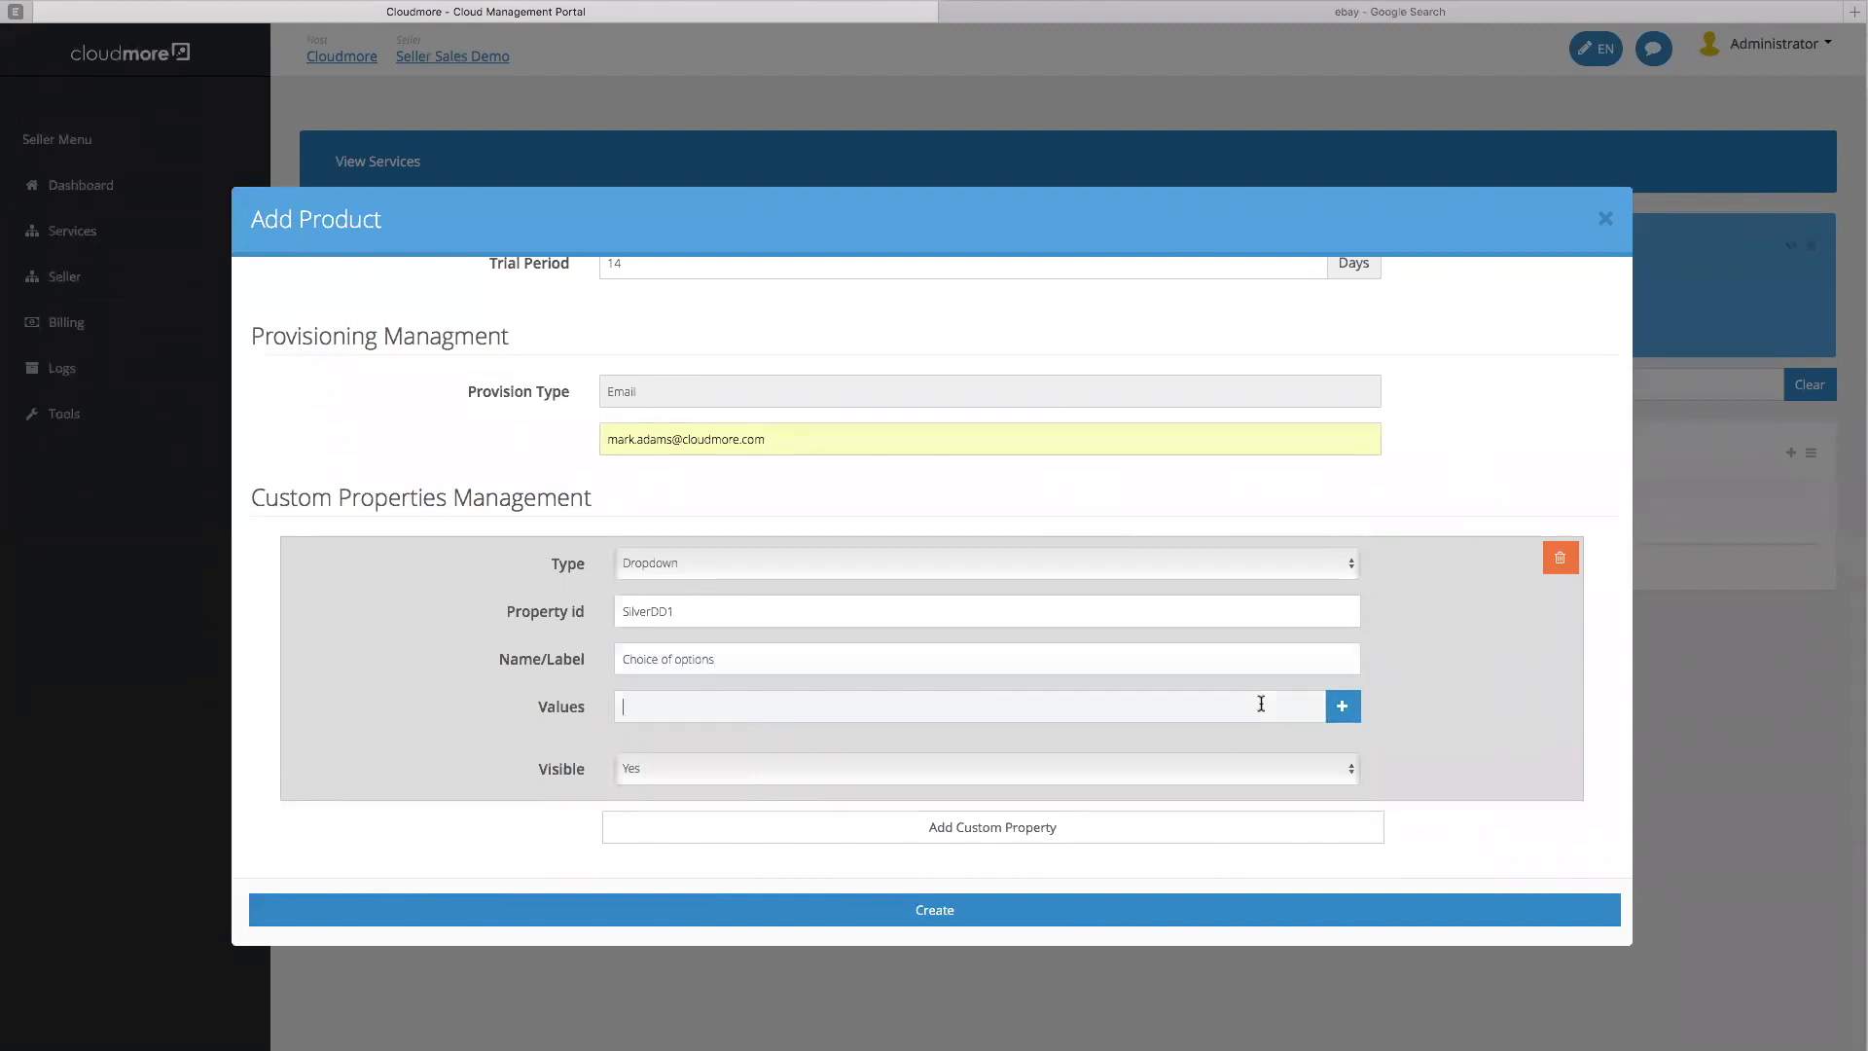
type("Option 1")
left_click(1340, 710)
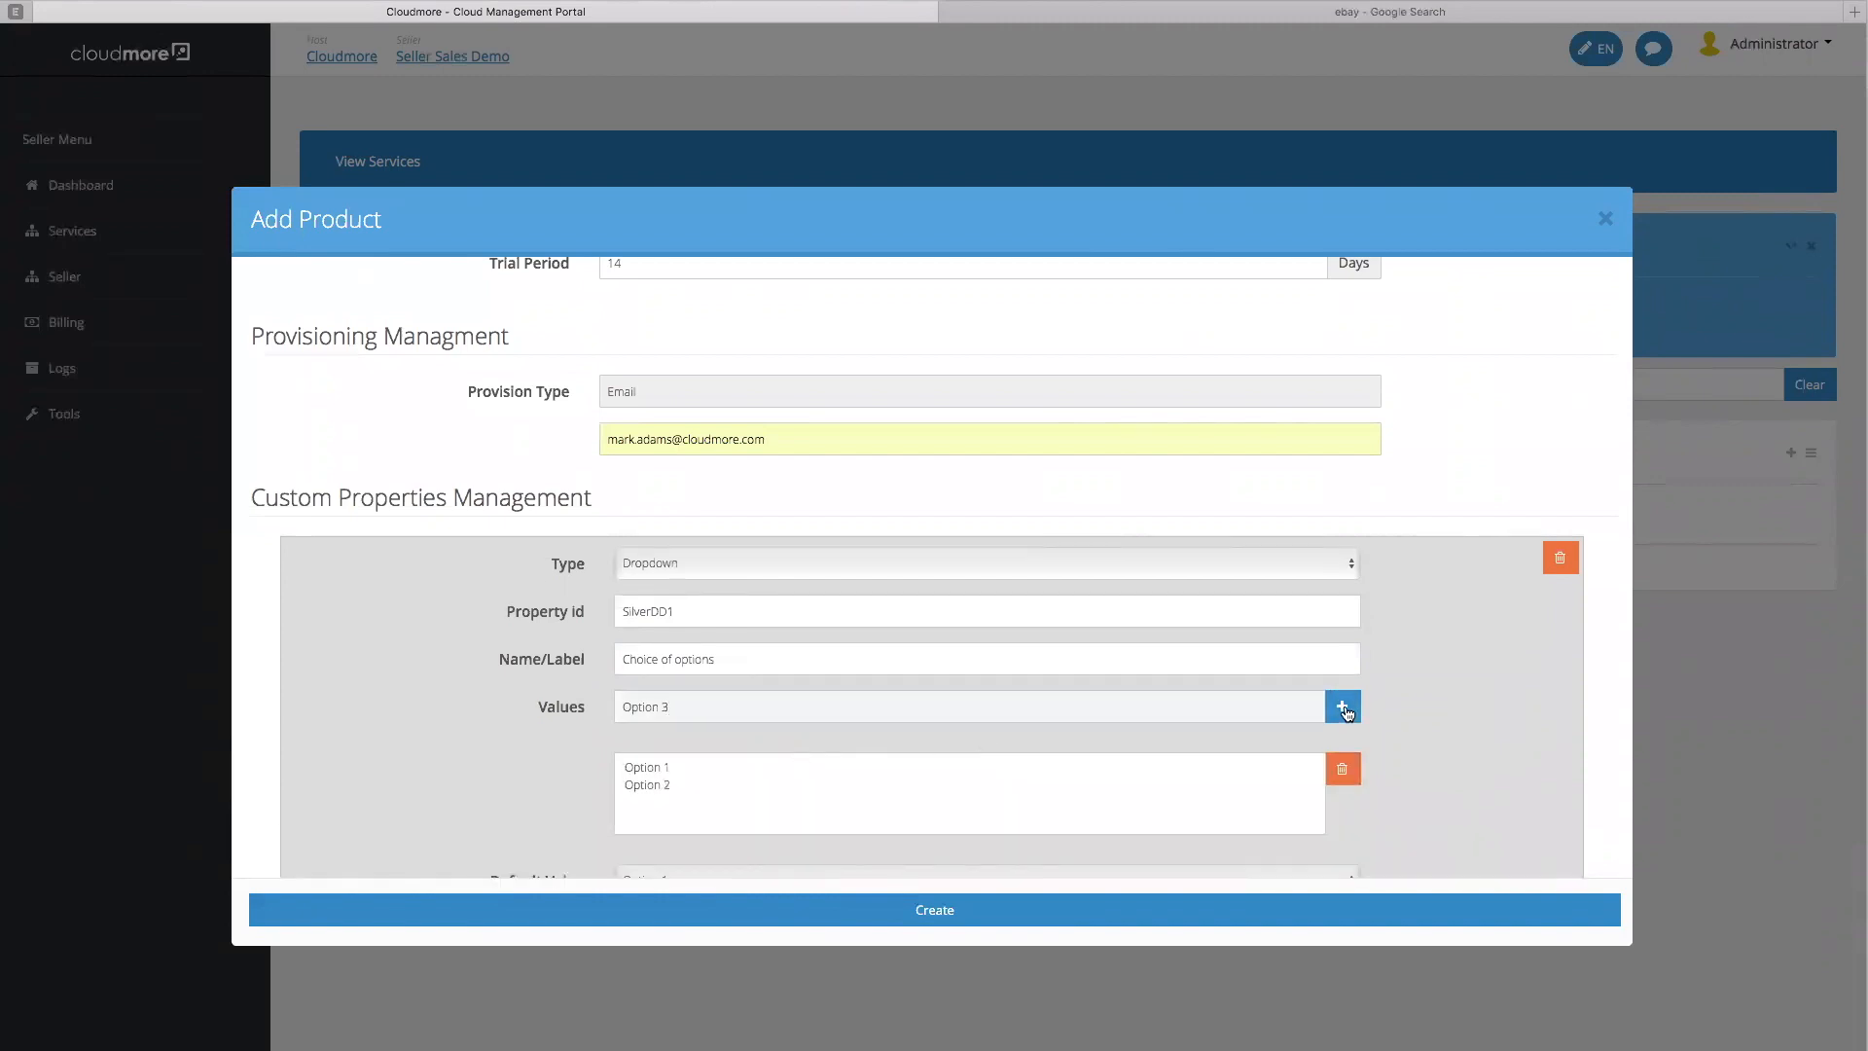
left_click(1343, 707)
left_click(743, 708)
type("Select option")
left_click(1343, 706)
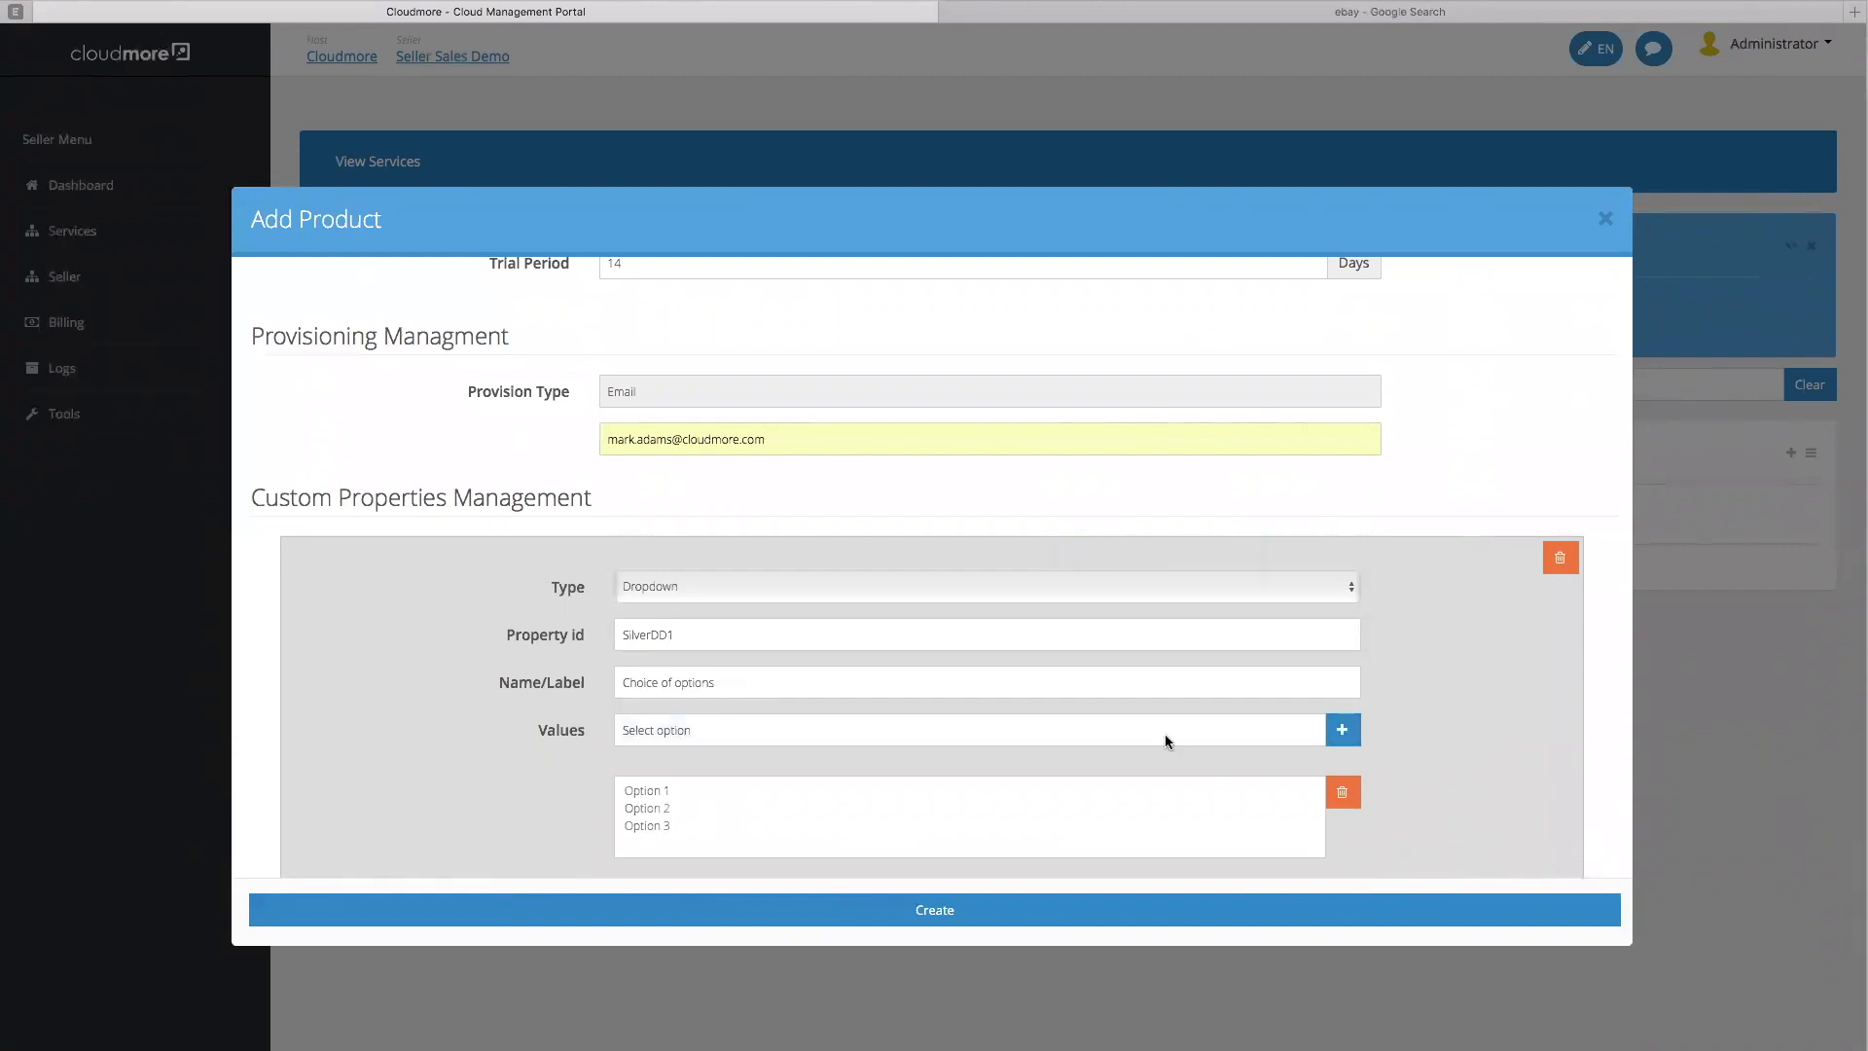
Set the default value to Select option and keep the property visible
scroll(1158, 730, "down", 3)
left_click(740, 704)
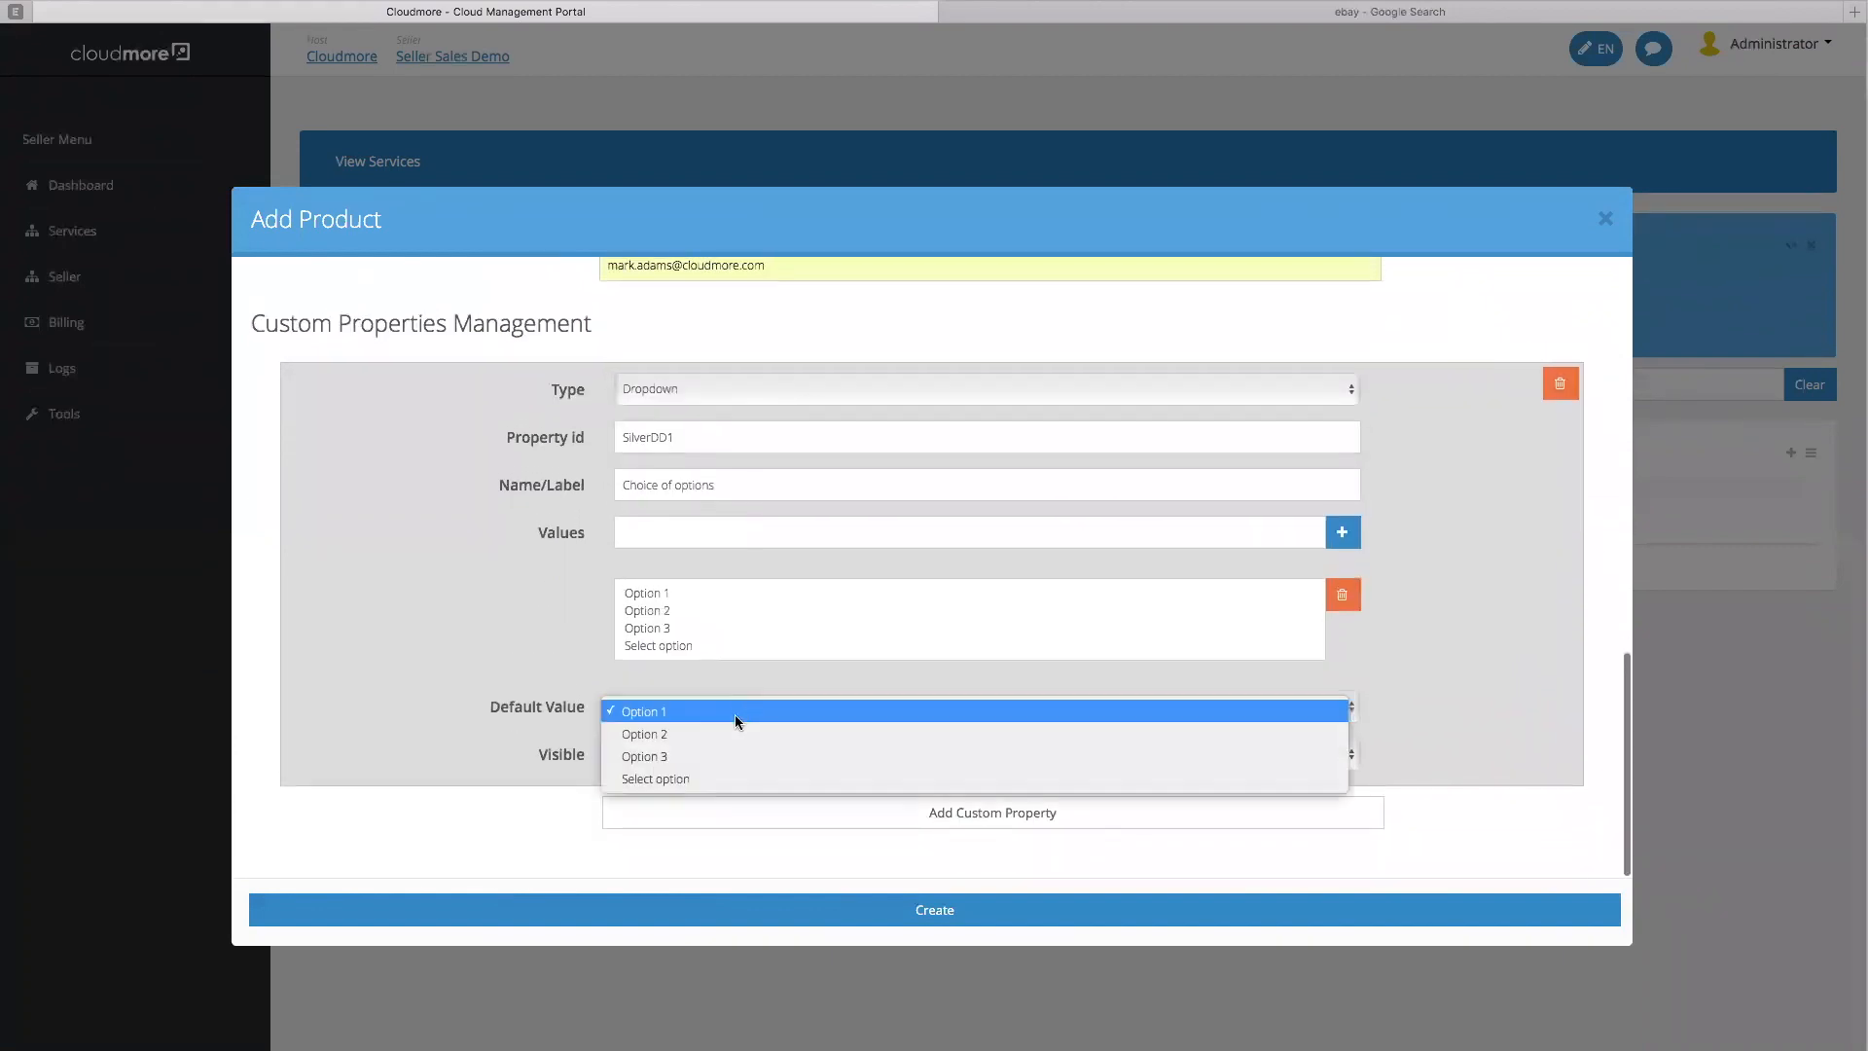
left_click(709, 776)
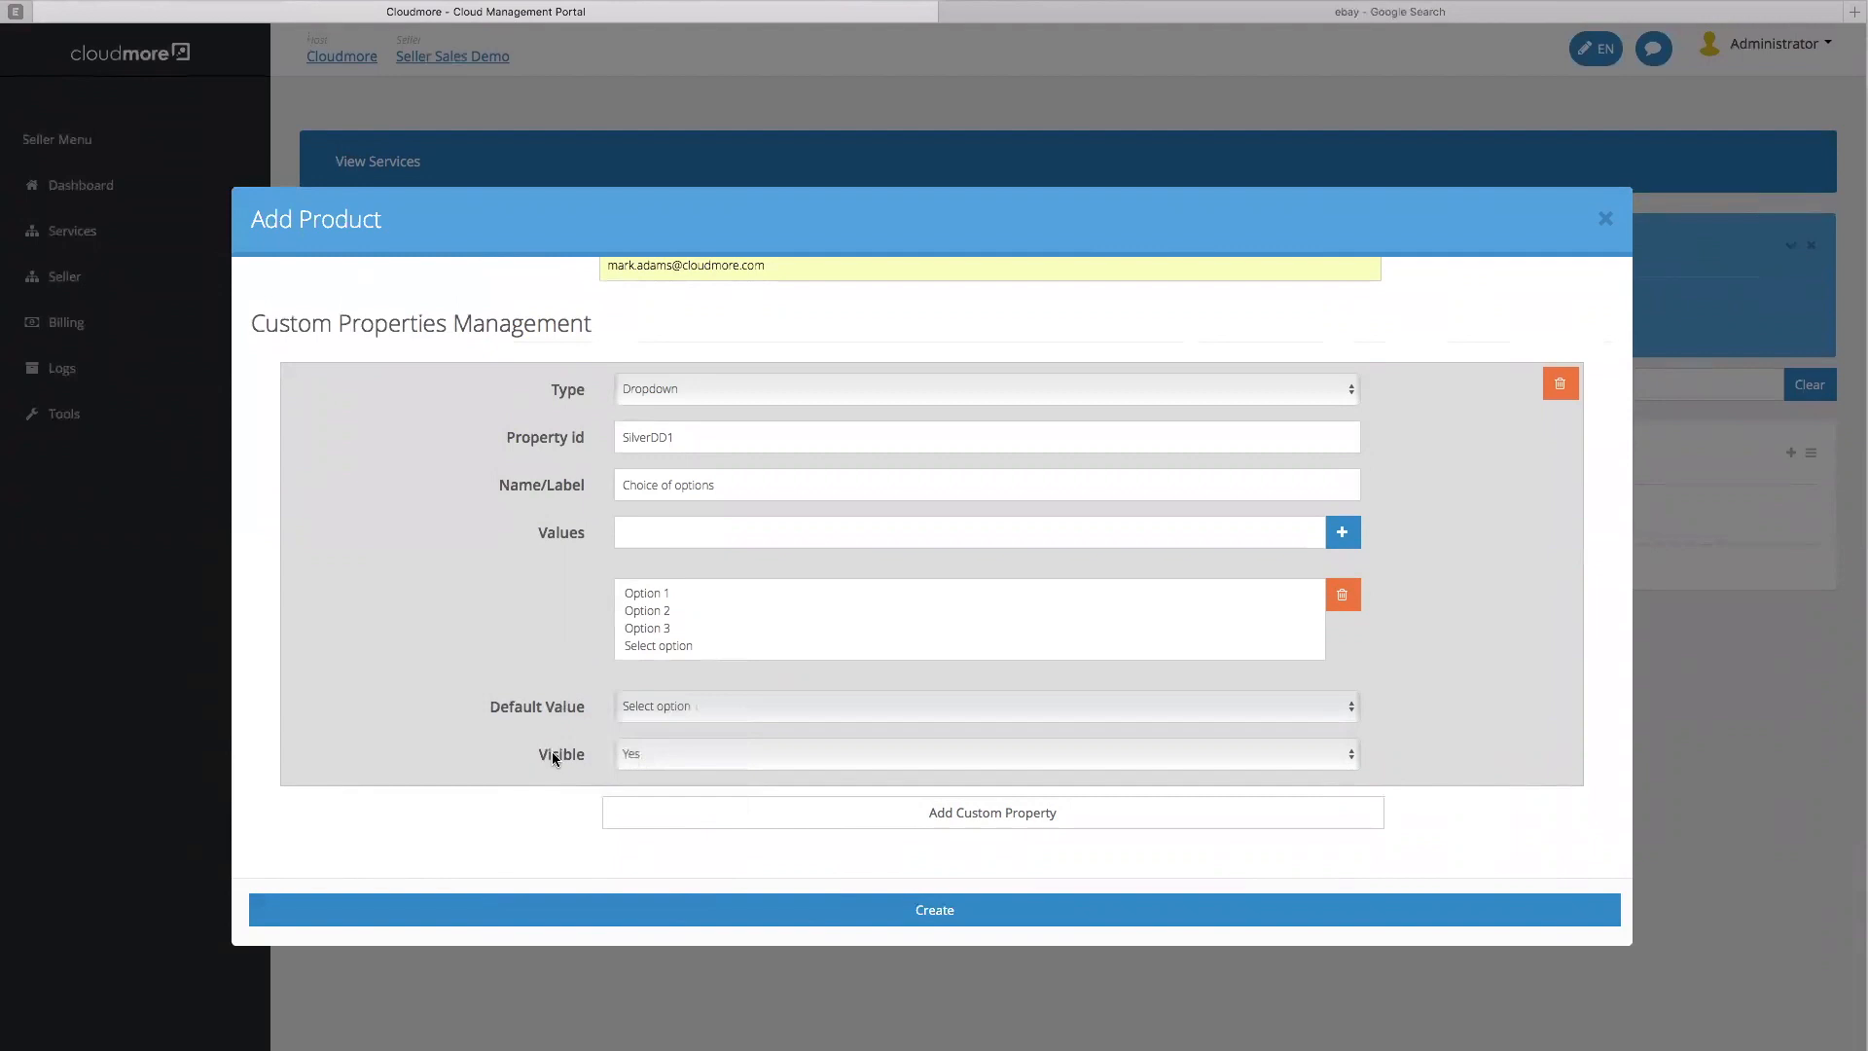
left_click(667, 763)
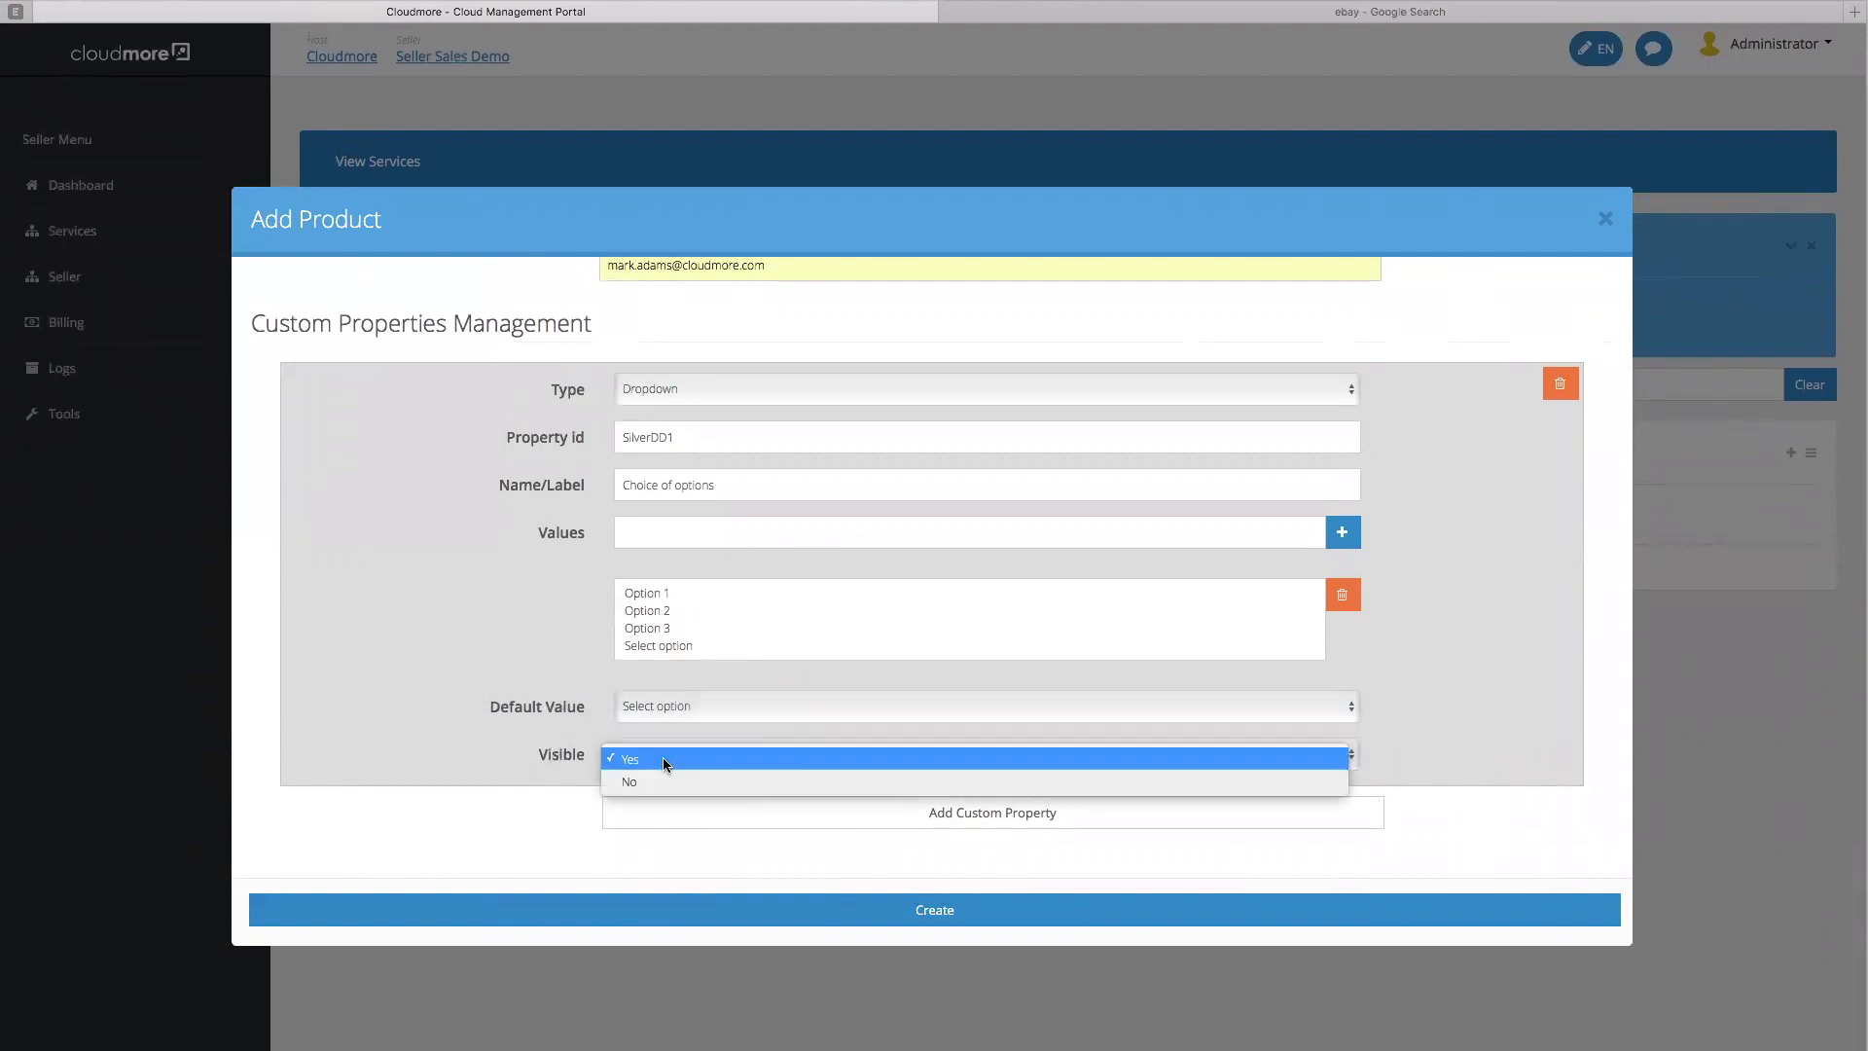
left_click(552, 757)
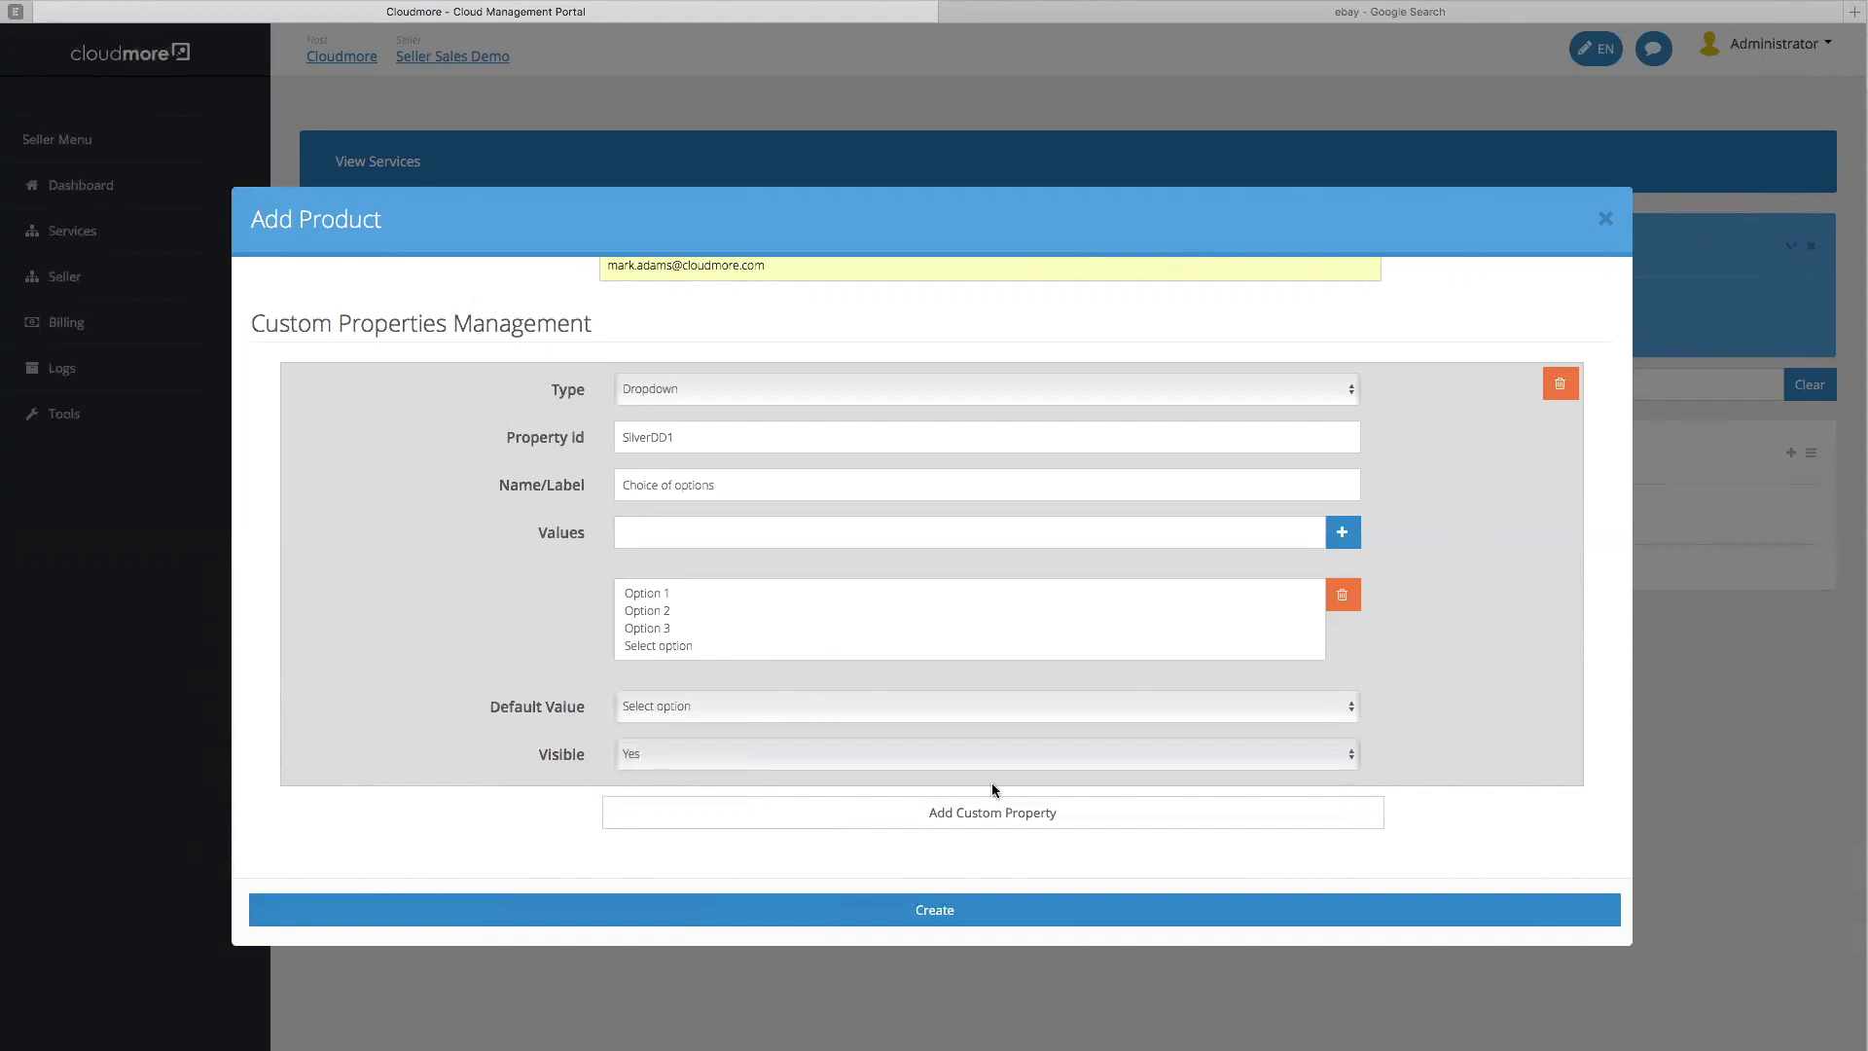
scroll(943, 668, "up", 3)
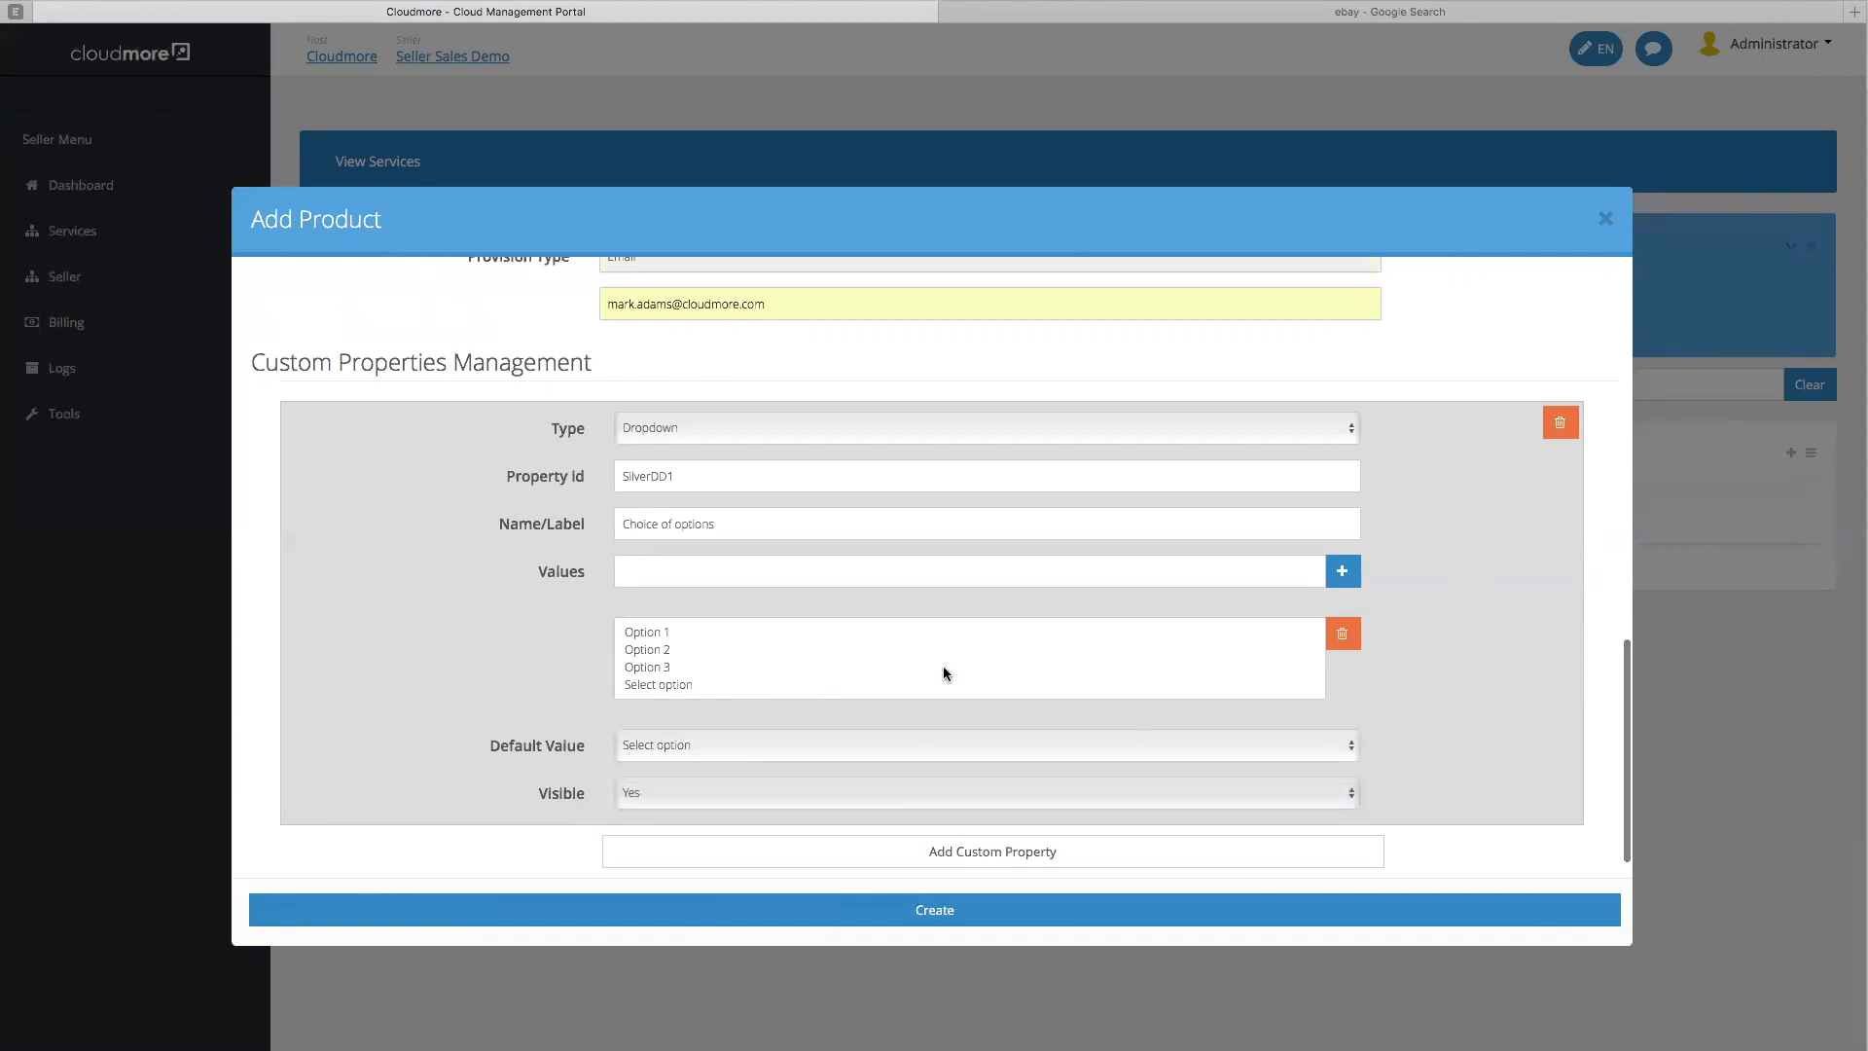
scroll(943, 667, "down", 3)
scroll(943, 669, "up", 10)
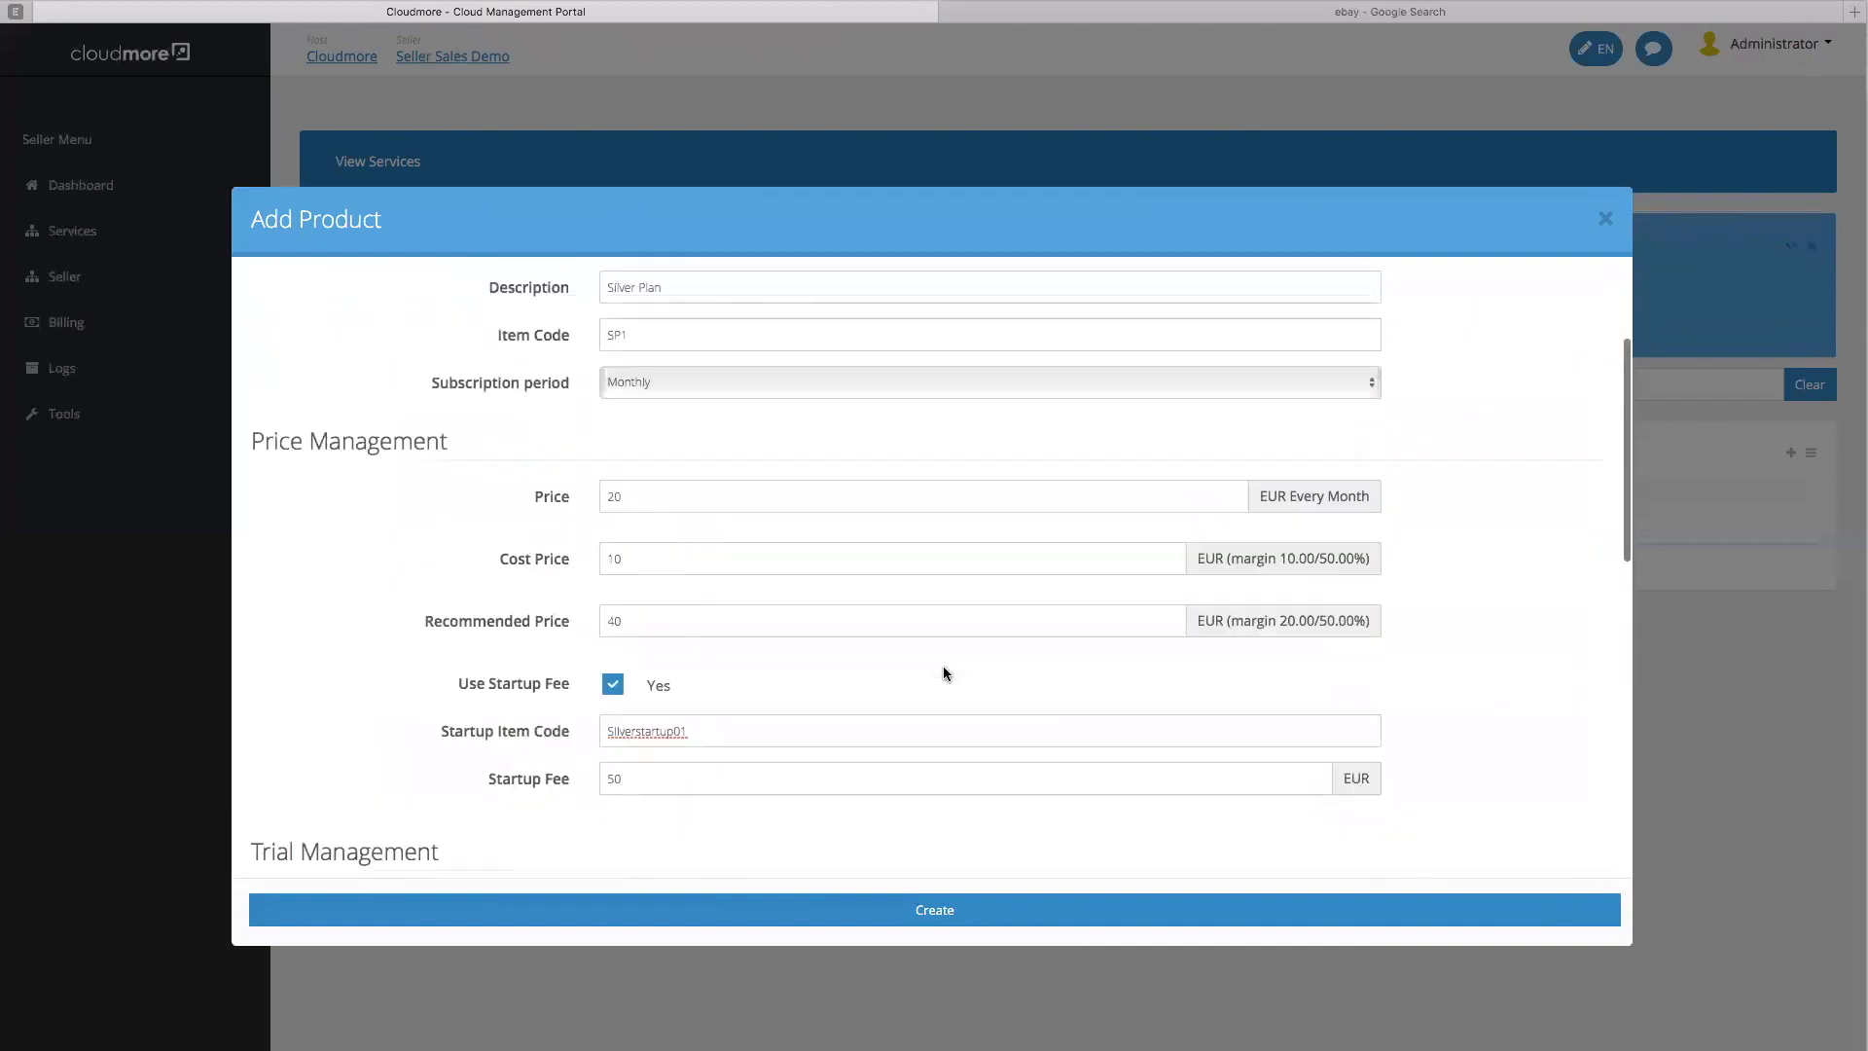
scroll(943, 666, "down", 10)
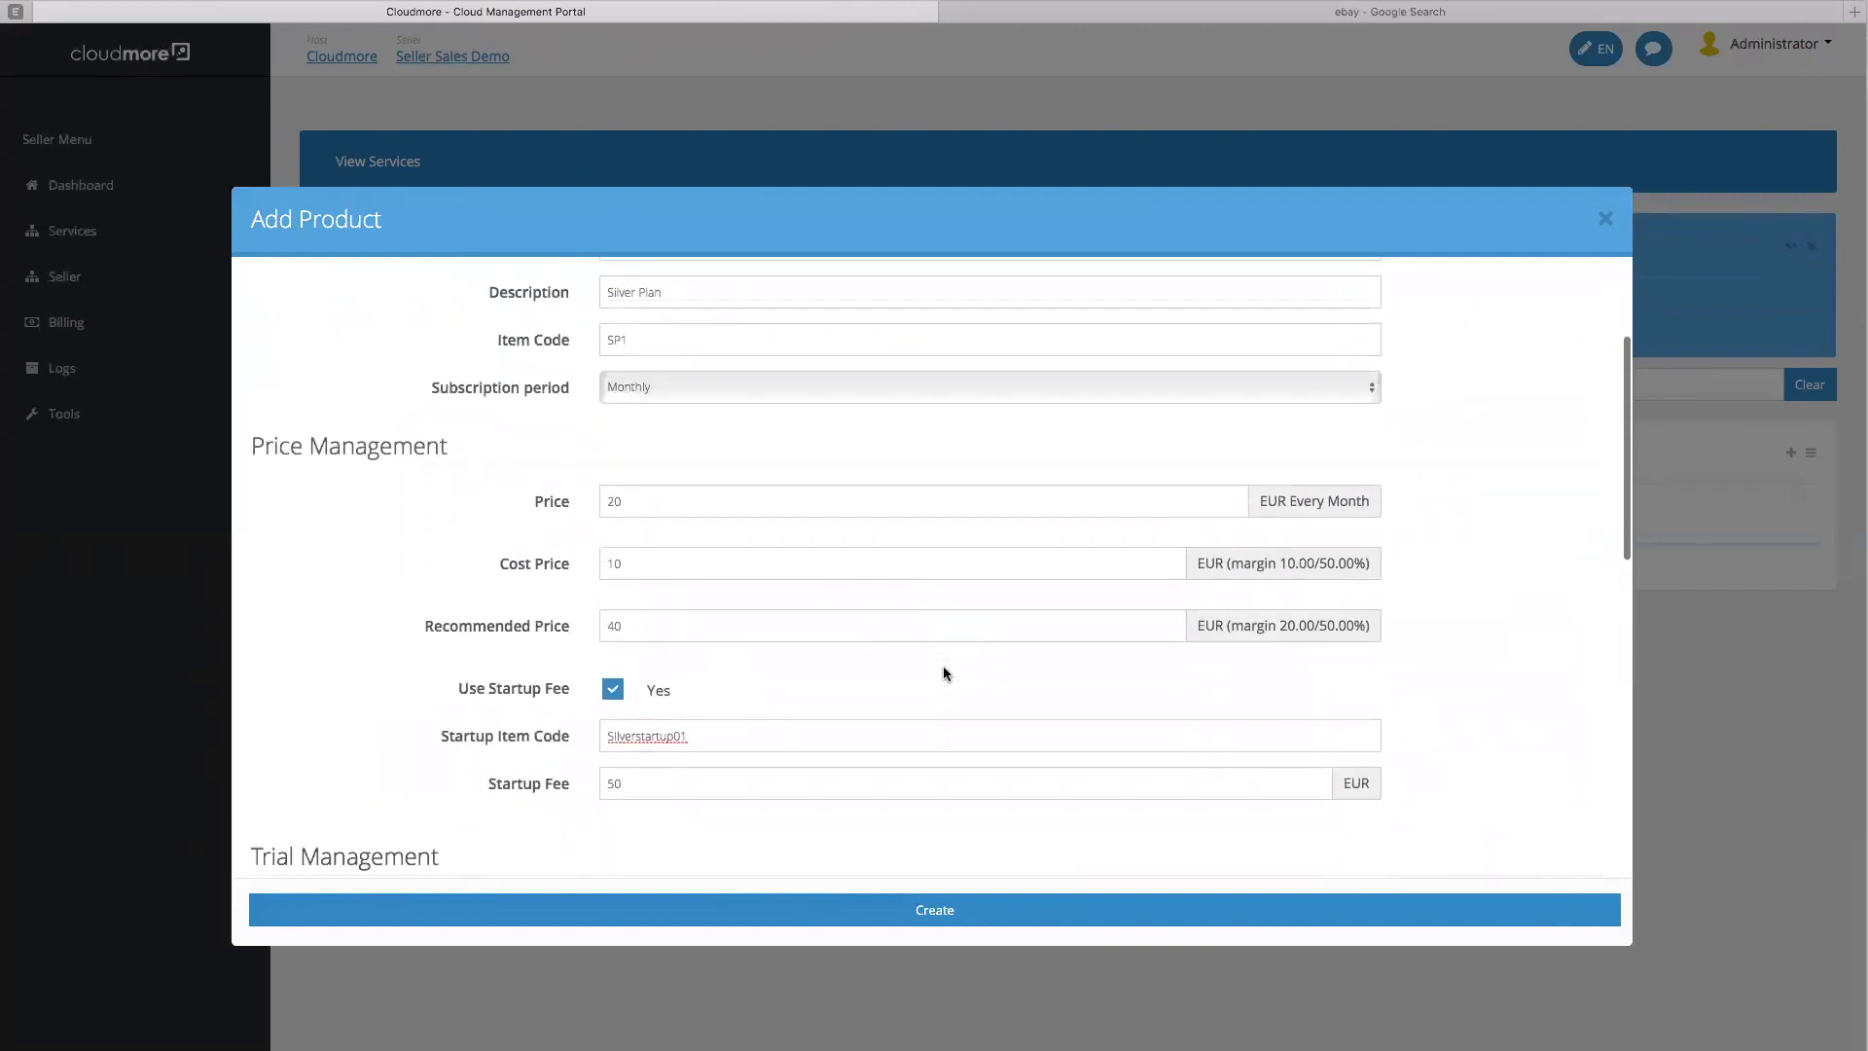
Create Silver Plan (SP1) and clone it into Silver Plancopy (SP1copy)
left_click(927, 910)
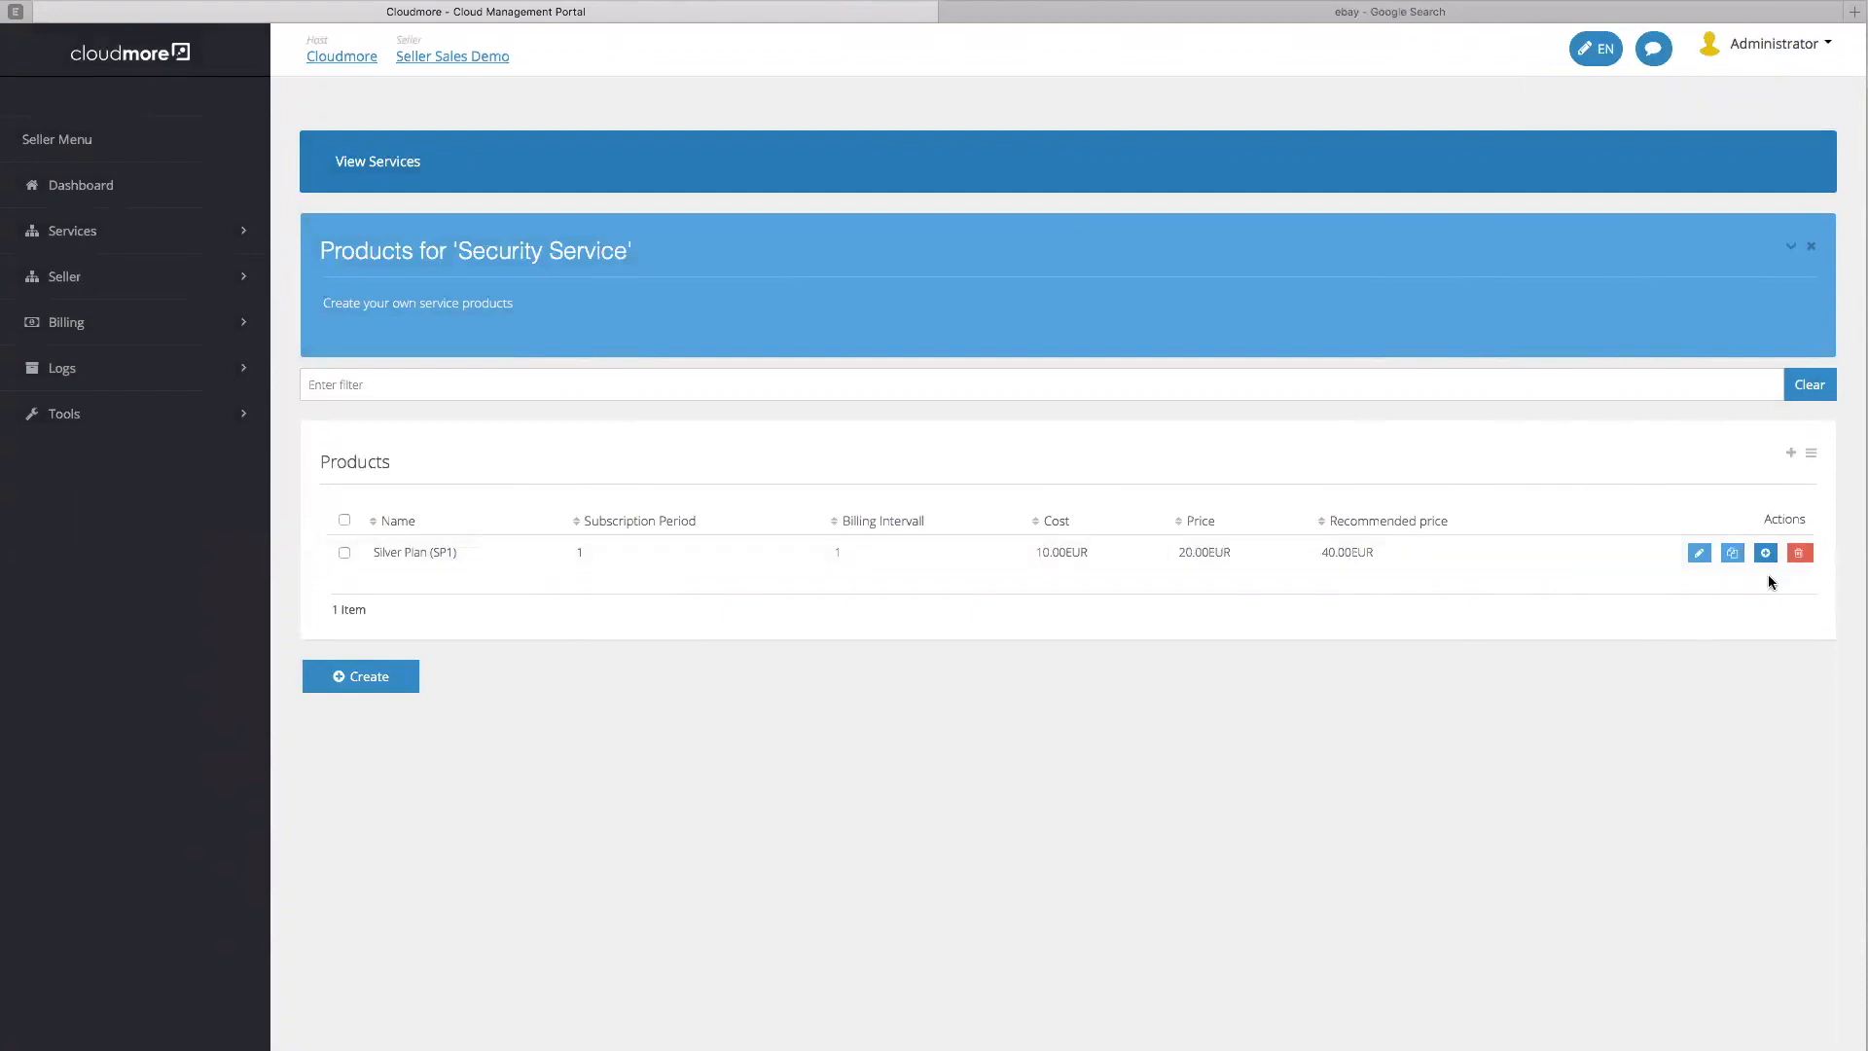
left_click(1733, 553)
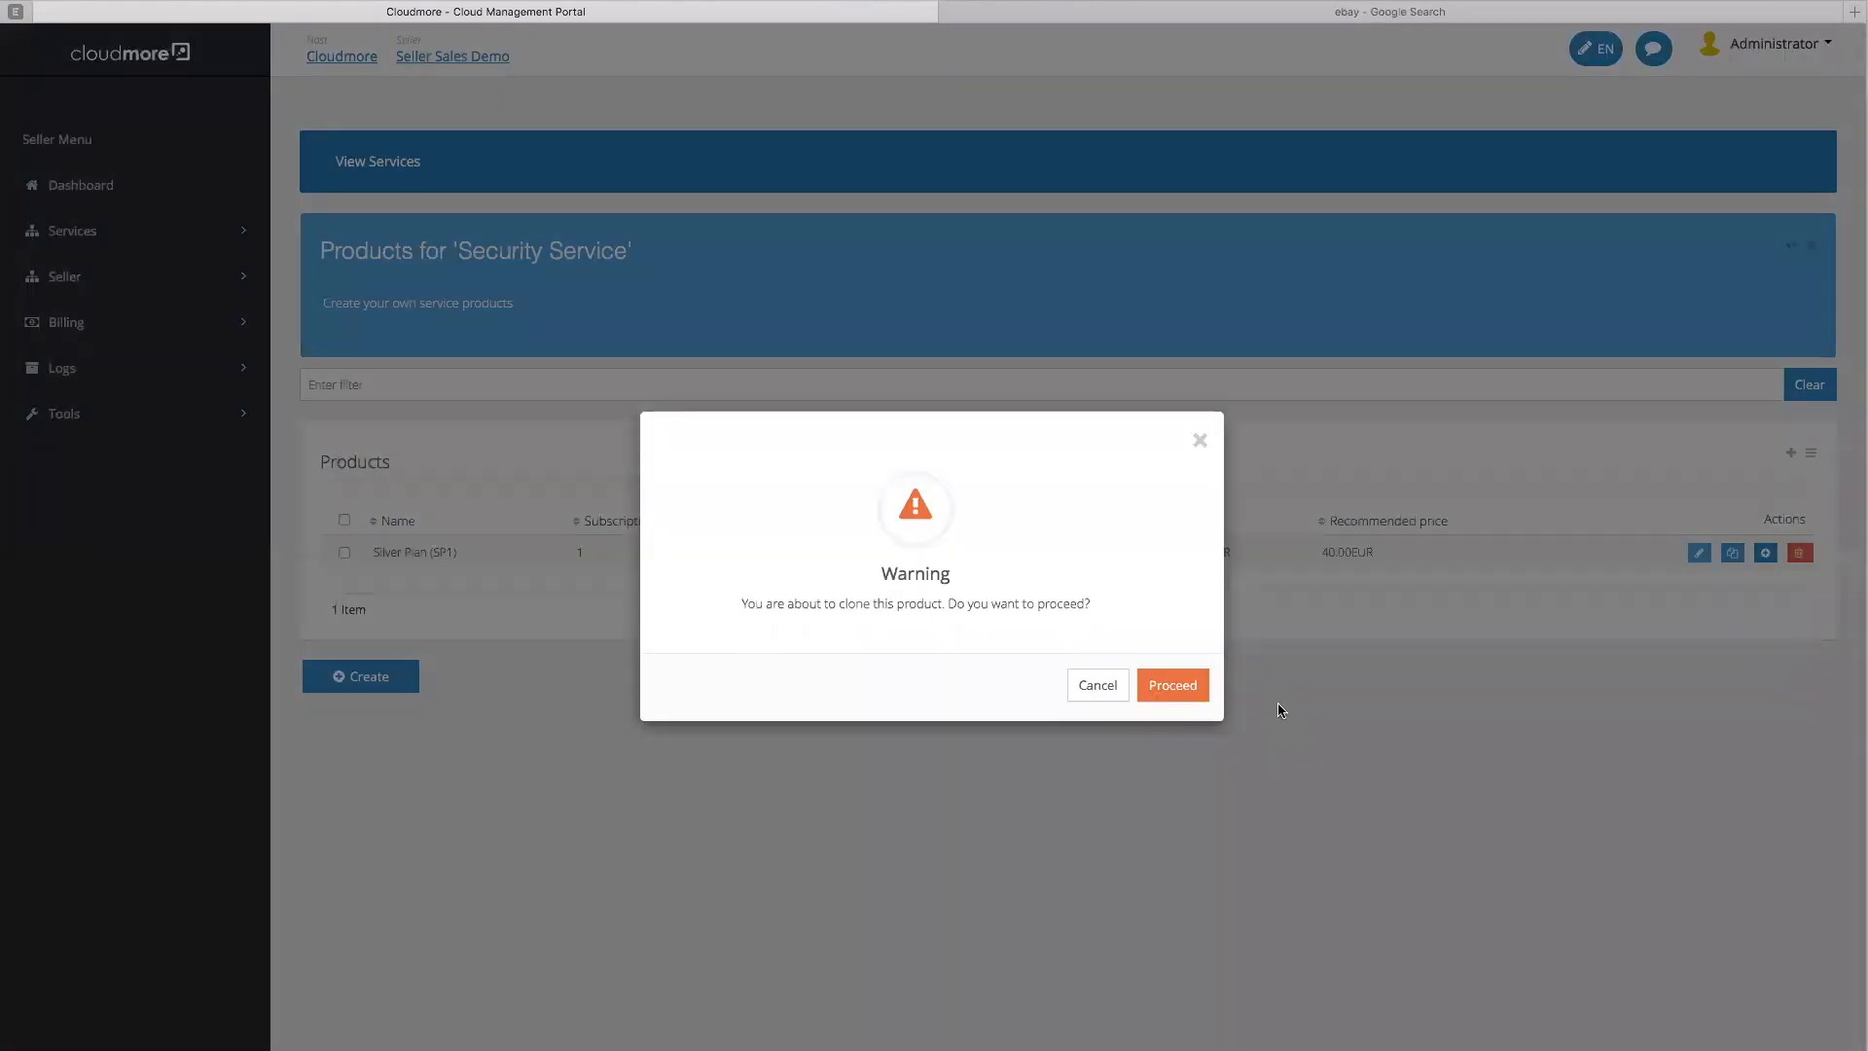
left_click(1179, 684)
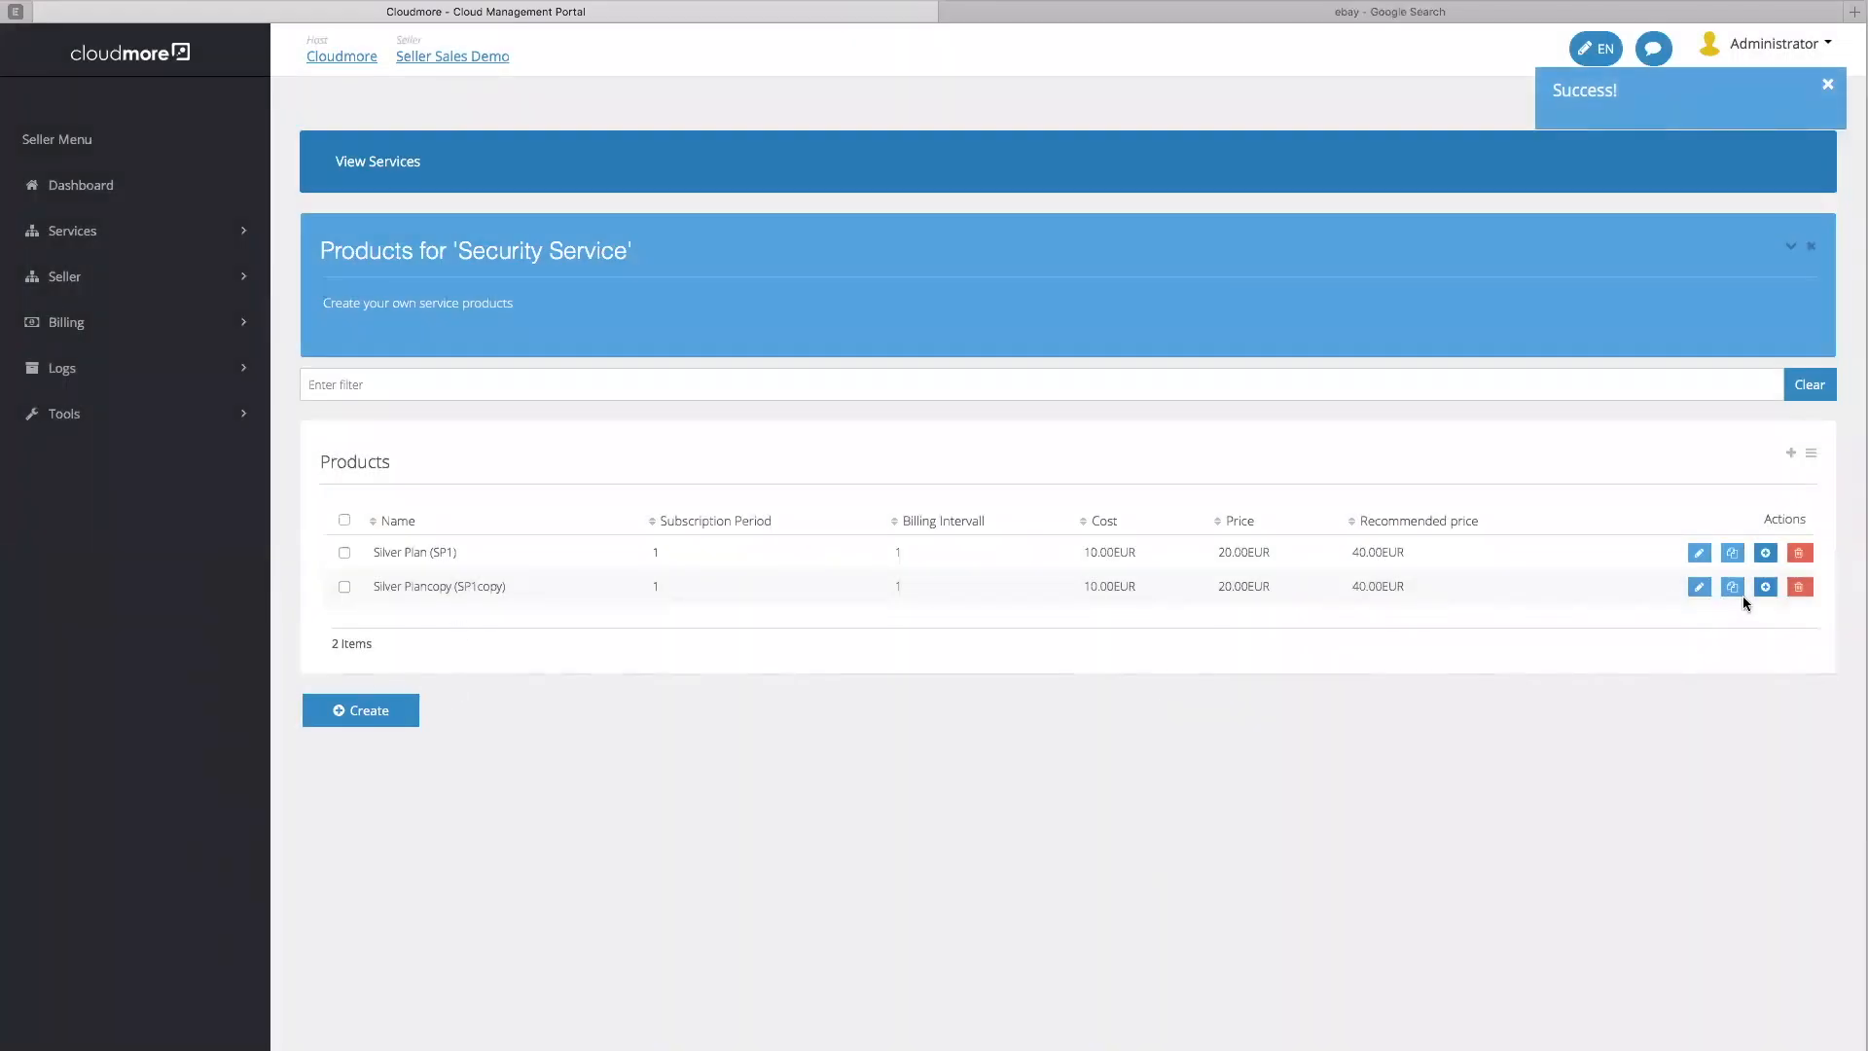
Rename the copied plan to Gold Plan
left_click(1699, 587)
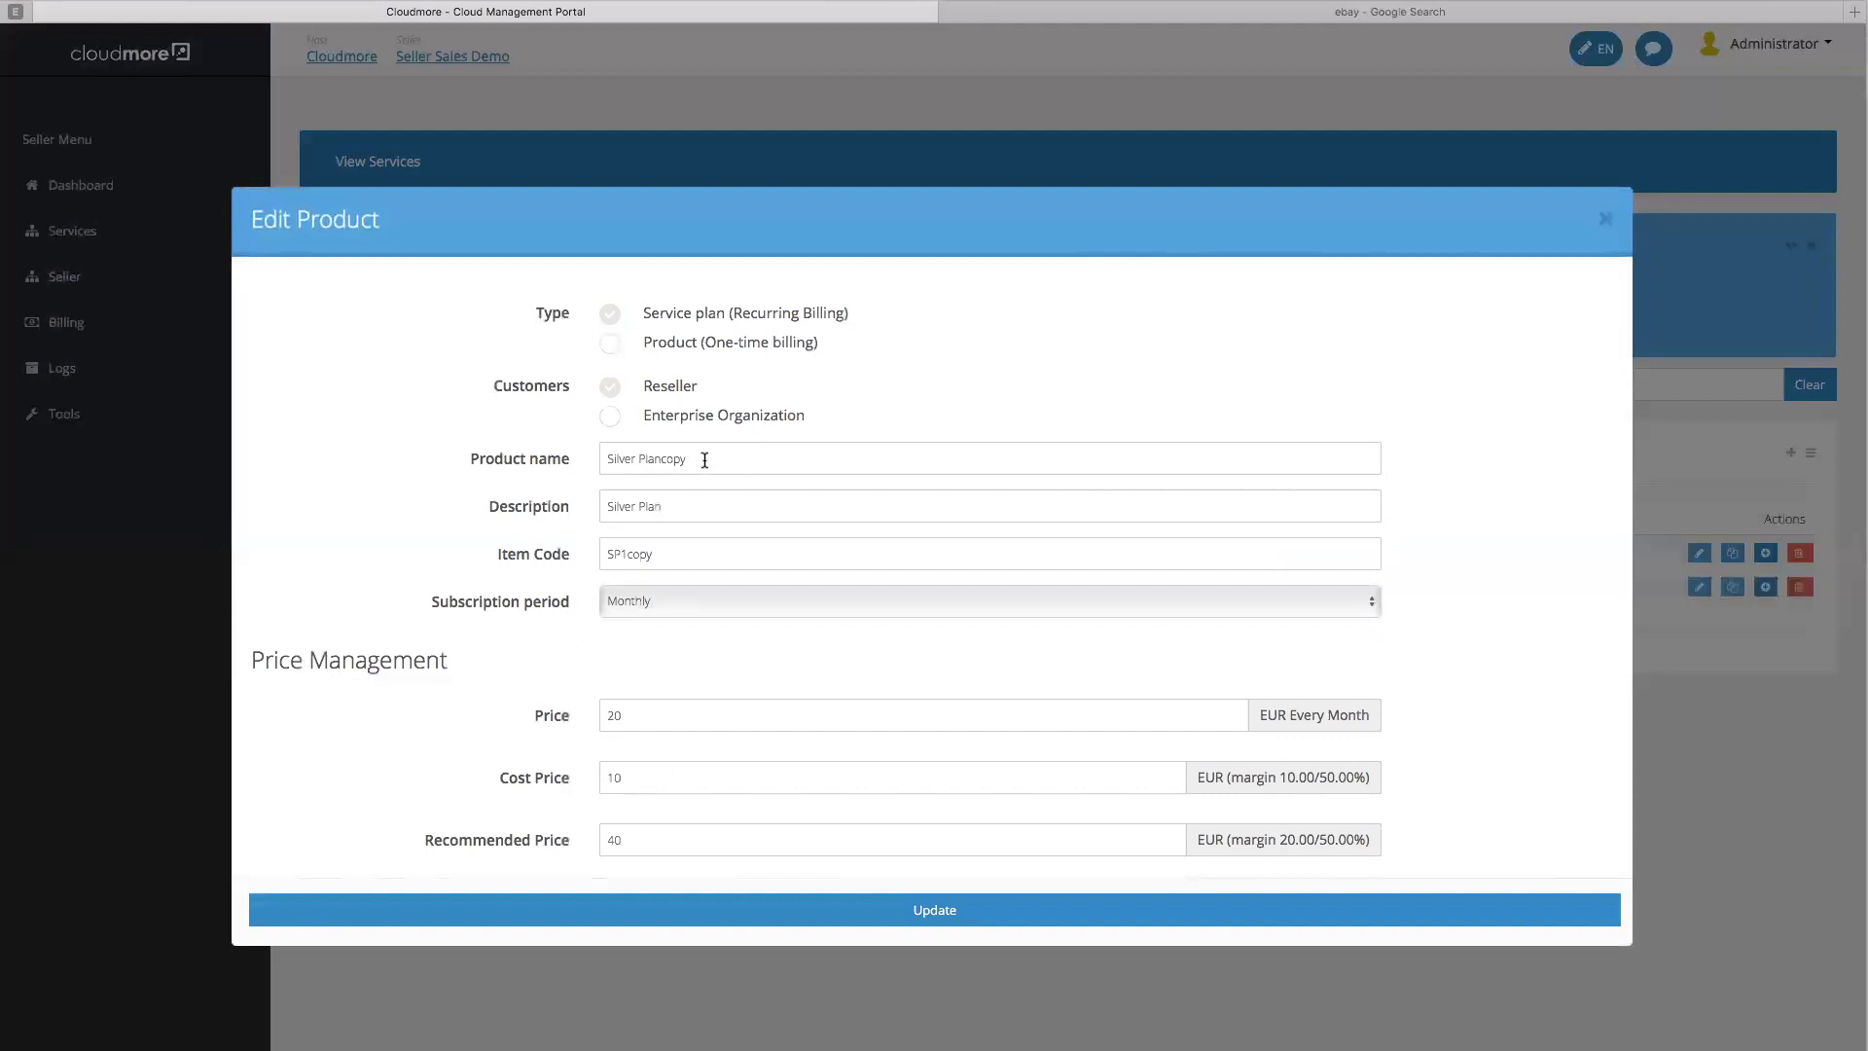
left_click(689, 461)
key("super+a")
type("Gold Plan")
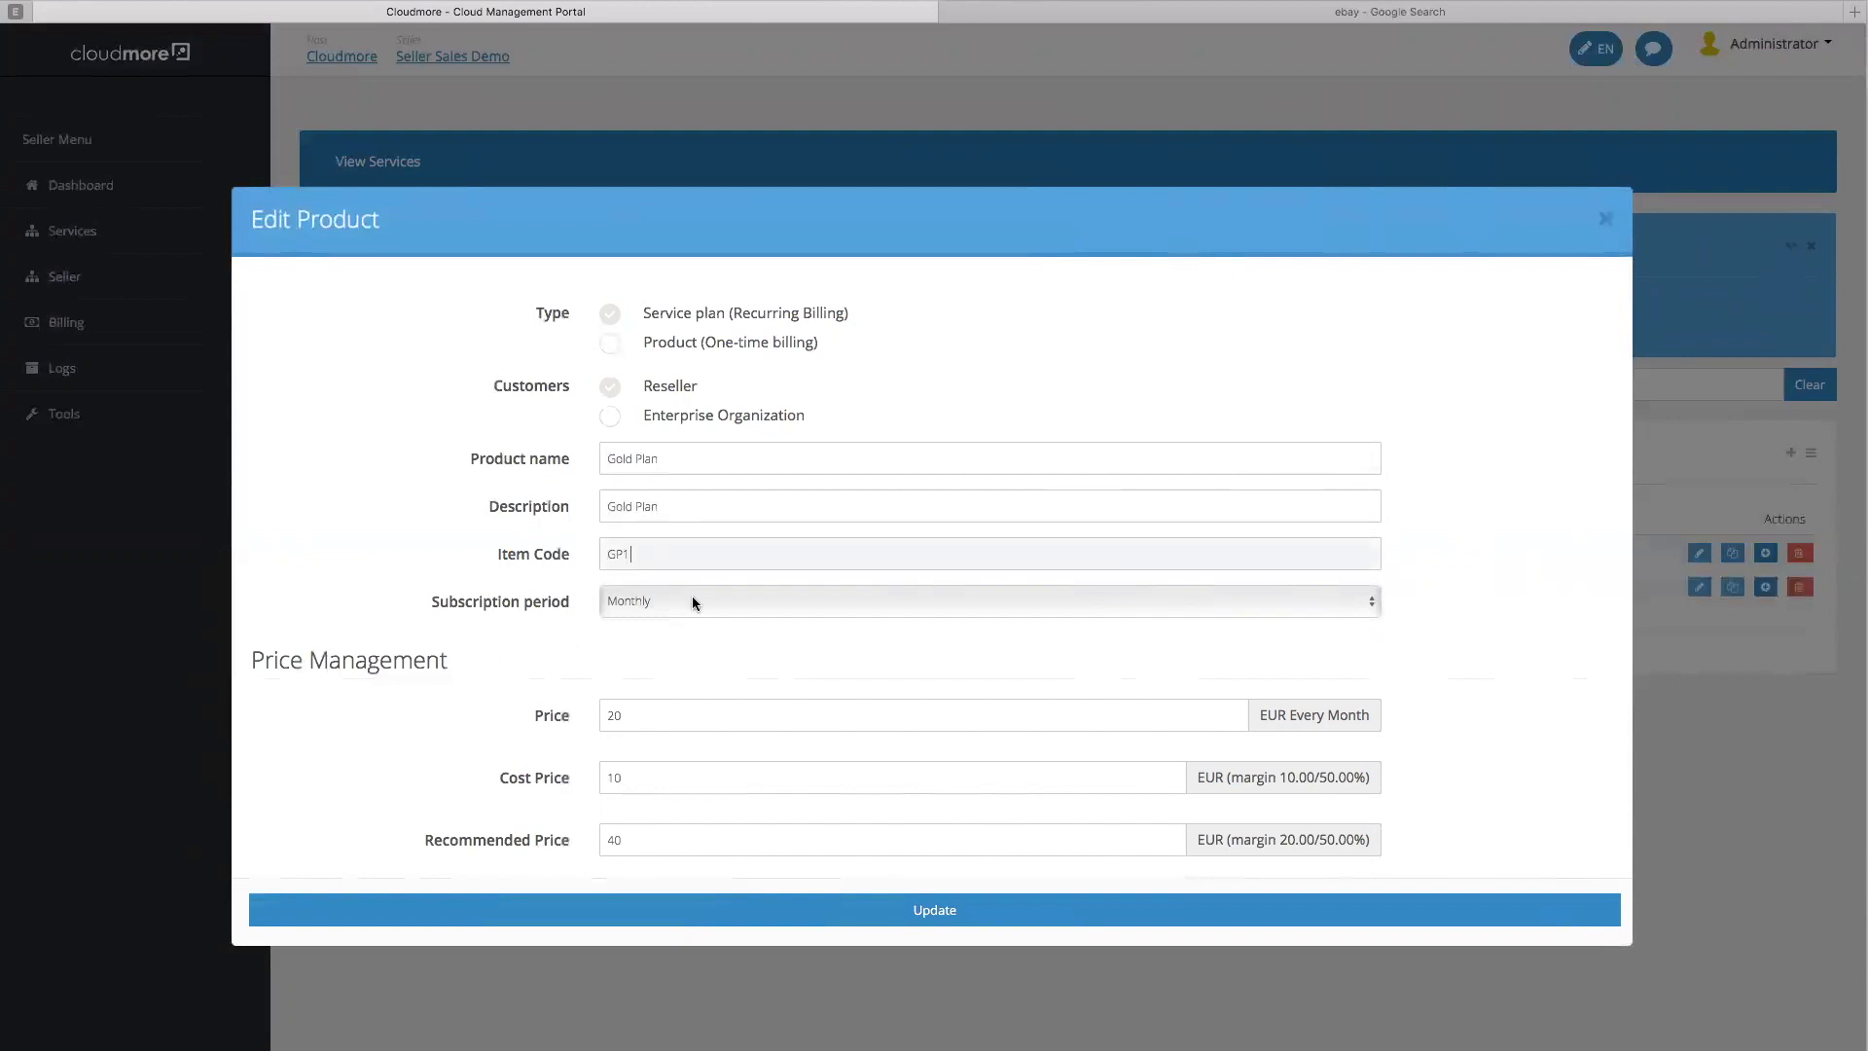
scroll(1076, 763, "down", 5)
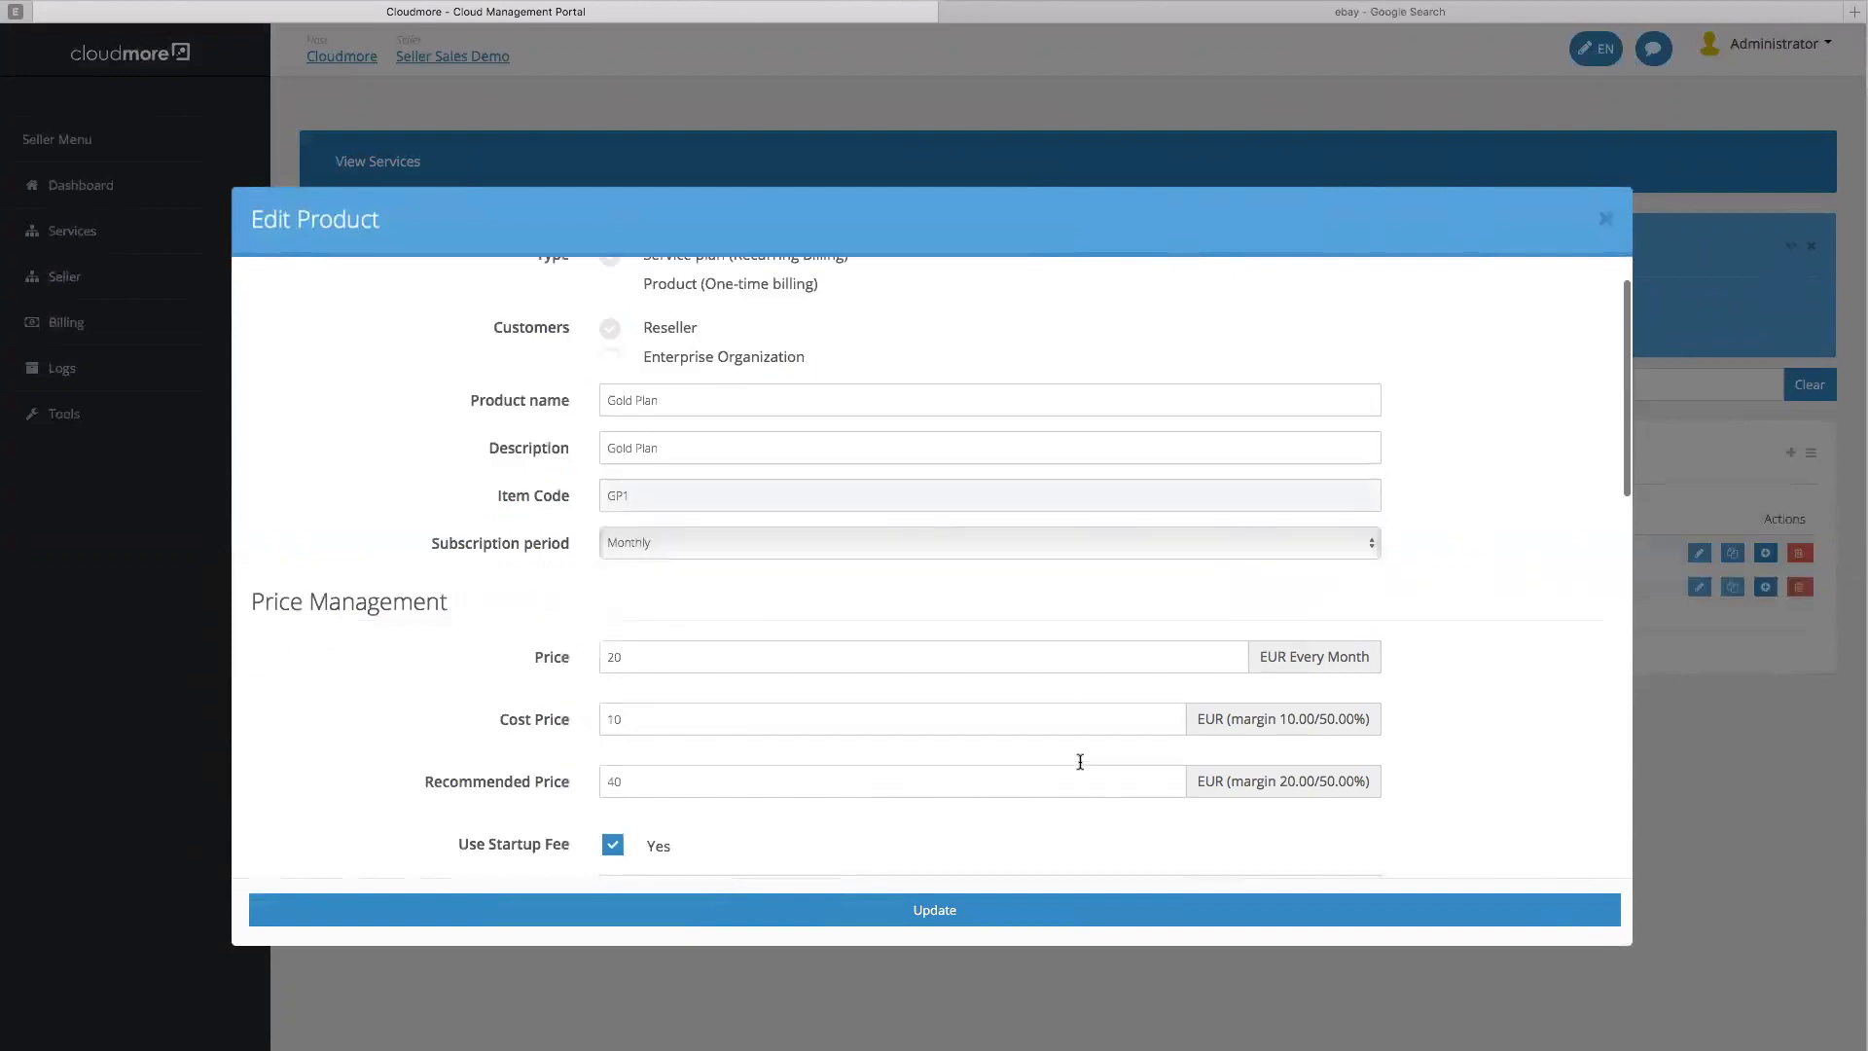
scroll(809, 371, "up", 4)
scroll(701, 545, "up", 1)
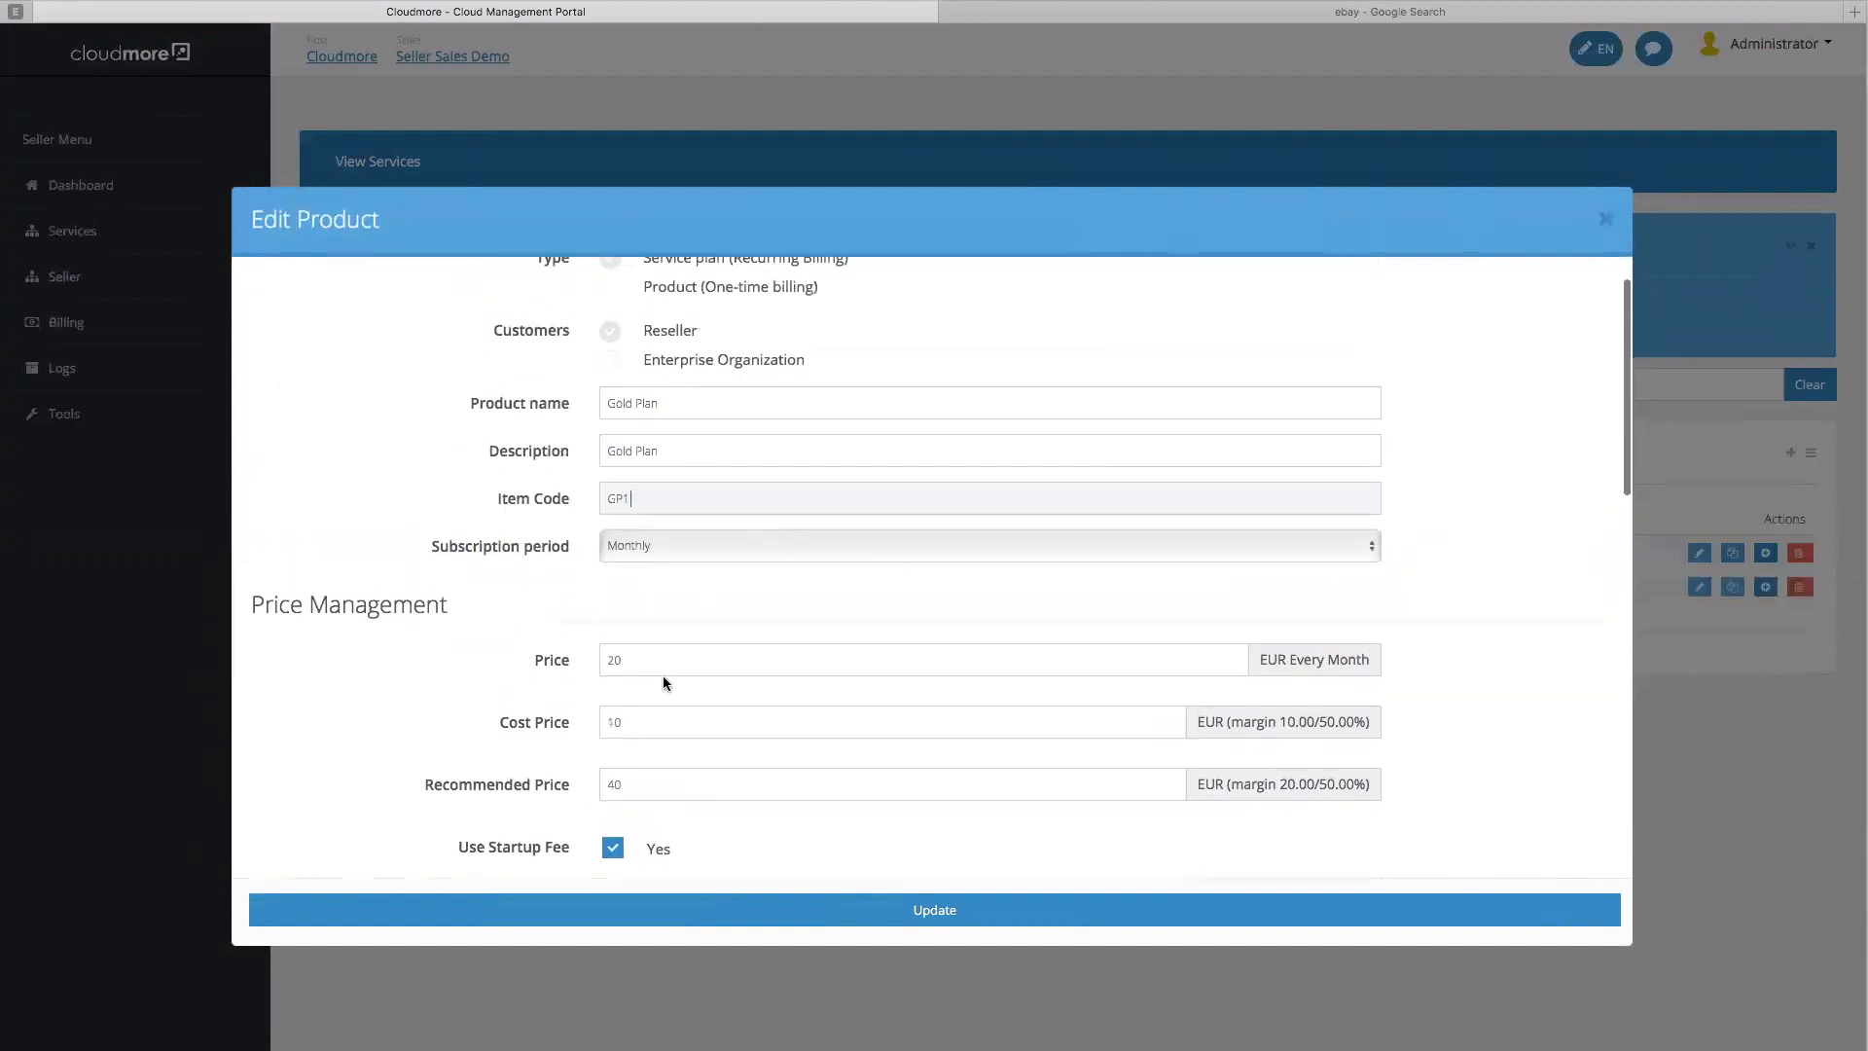
Set the Gold Plan's price 40, cost price 20 and recommended price 80
left_click(565, 652)
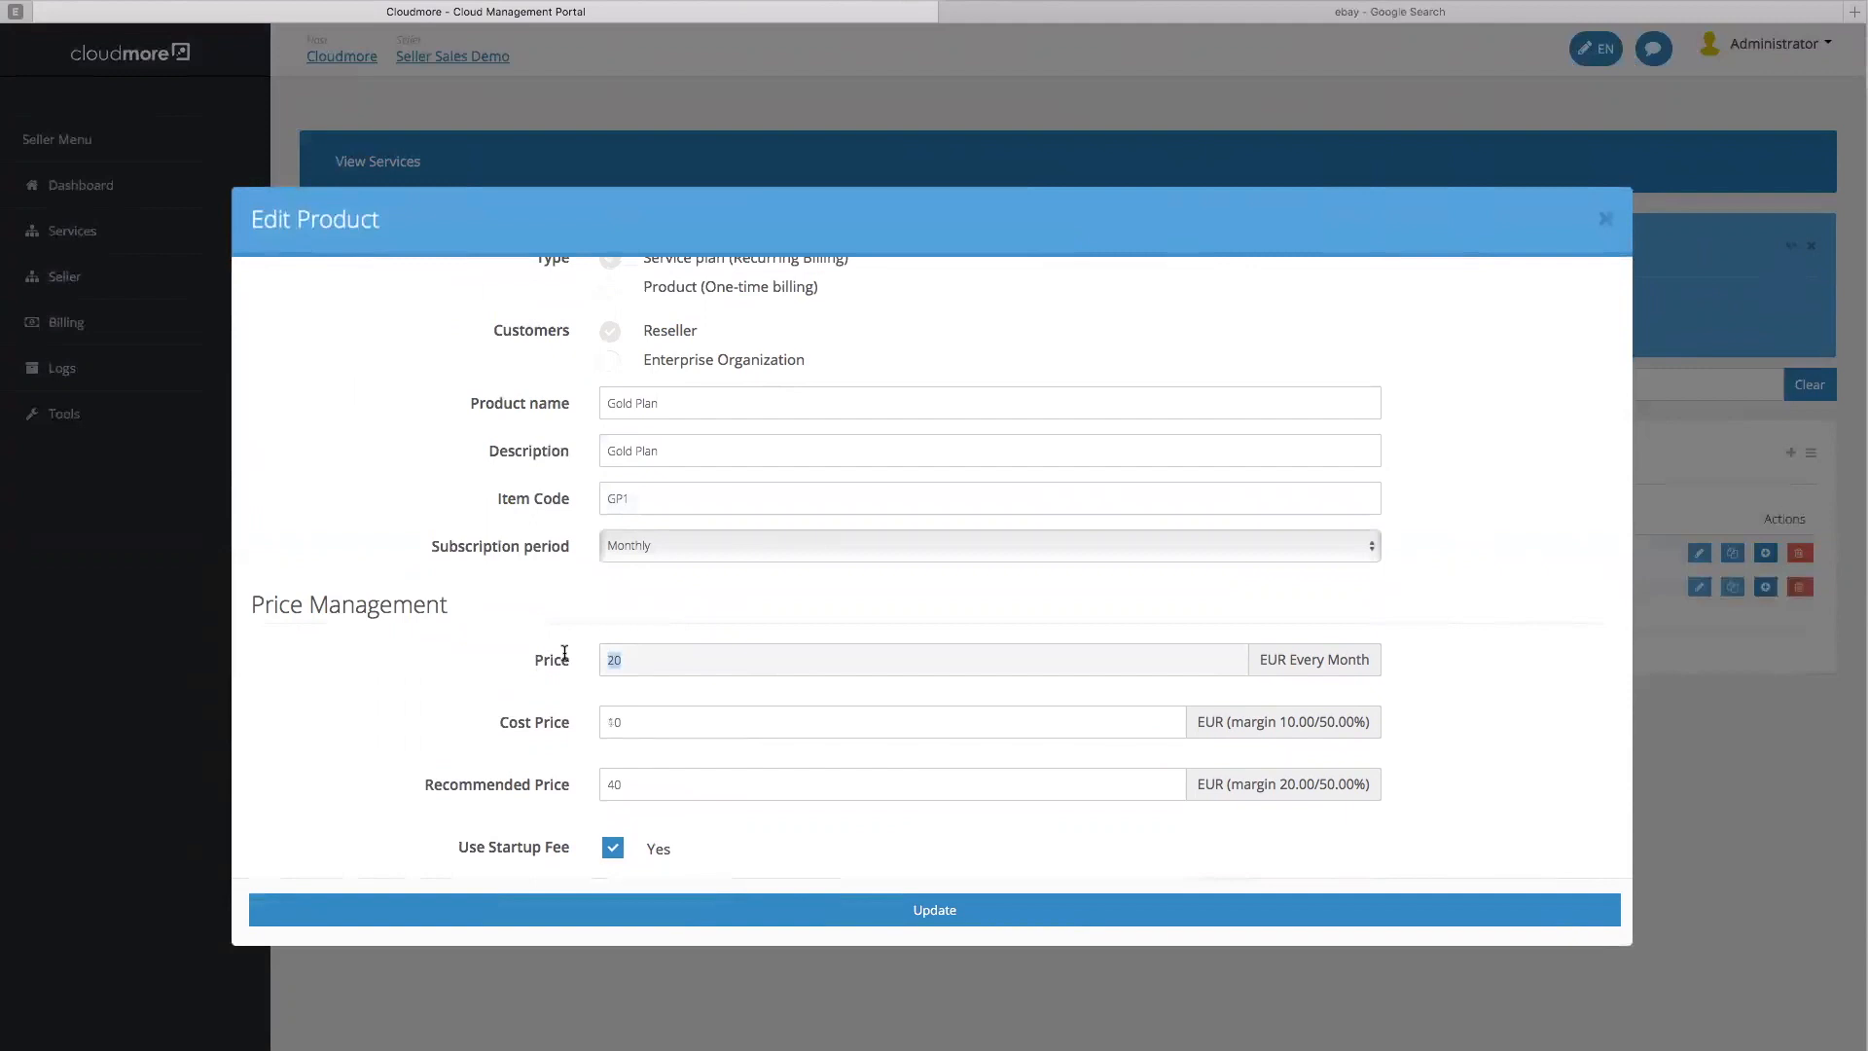
type("40")
key("Tab")
key("BackSpace")
key("BackSpace")
type("20")
key("Tab")
key("BackSpace")
key("BackSpace")
type("80")
Set startup item code Goldstartup01 with a 75 startup fee and save the Gold Plan
scroll(931, 564, "down", 3)
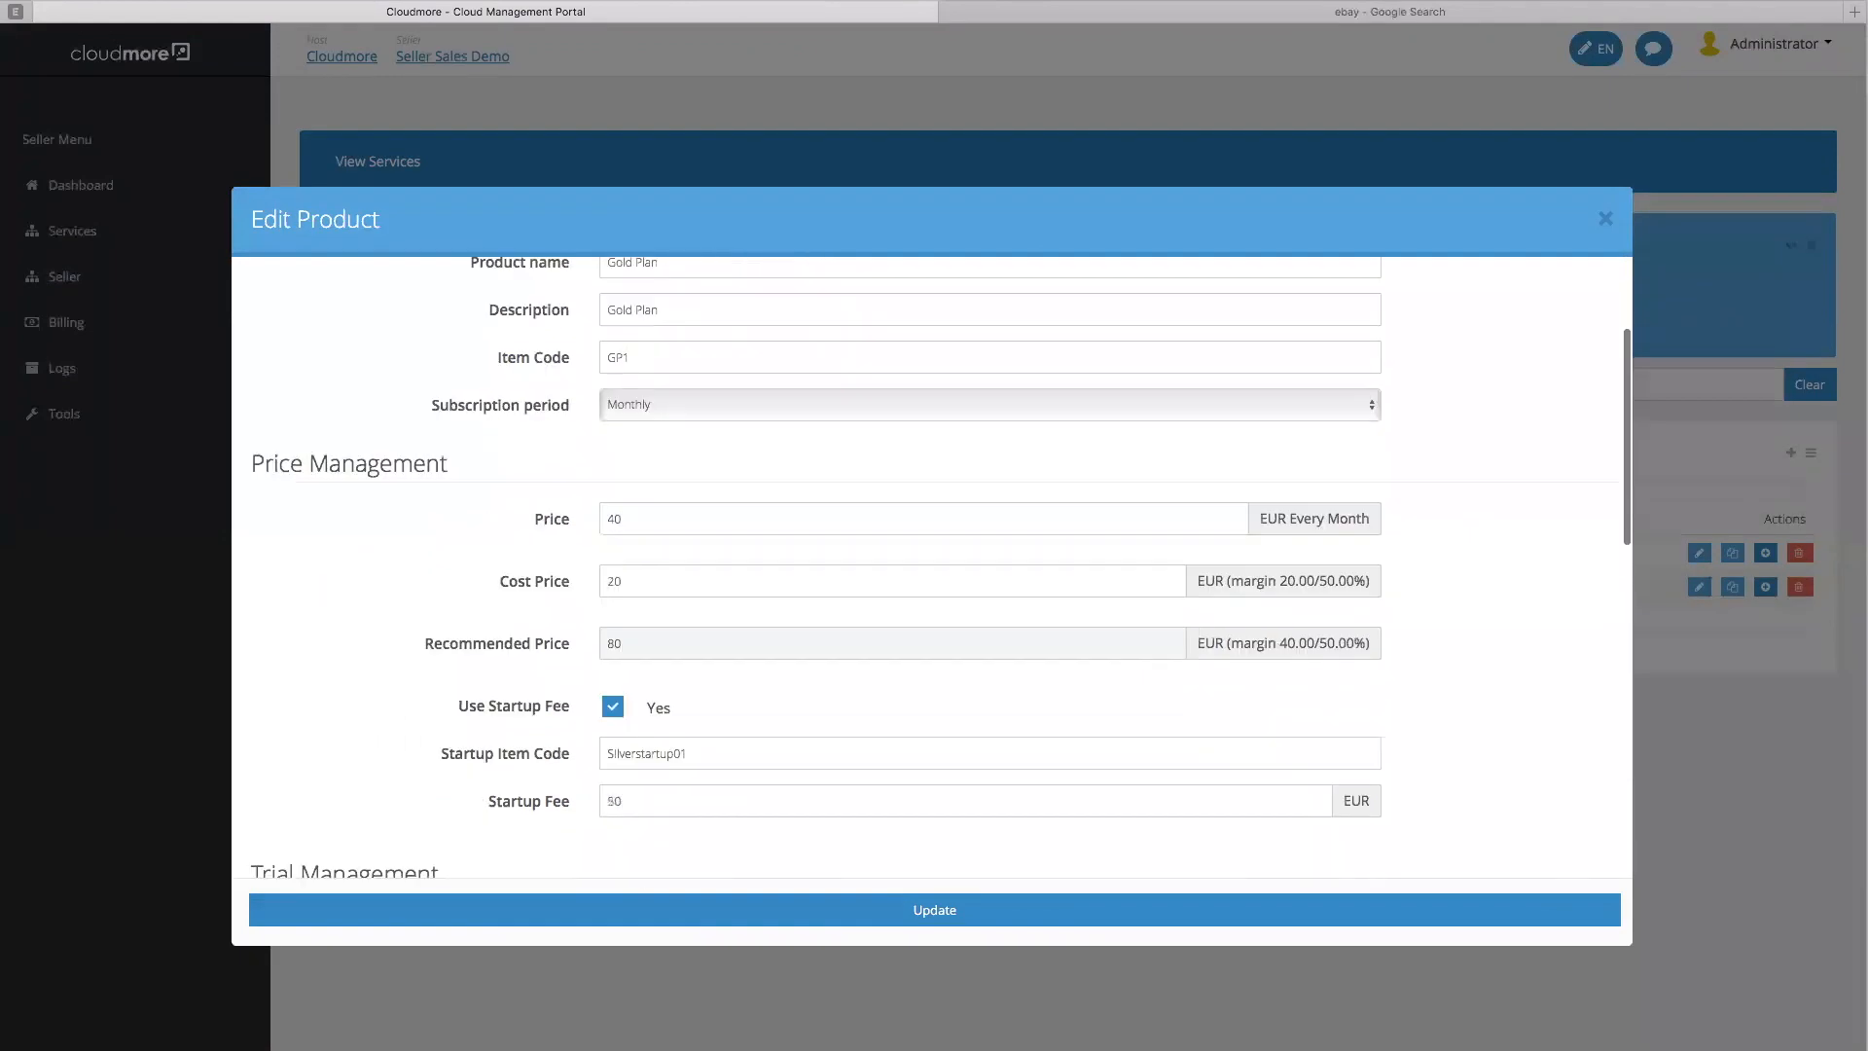
scroll(866, 603, "down", 2)
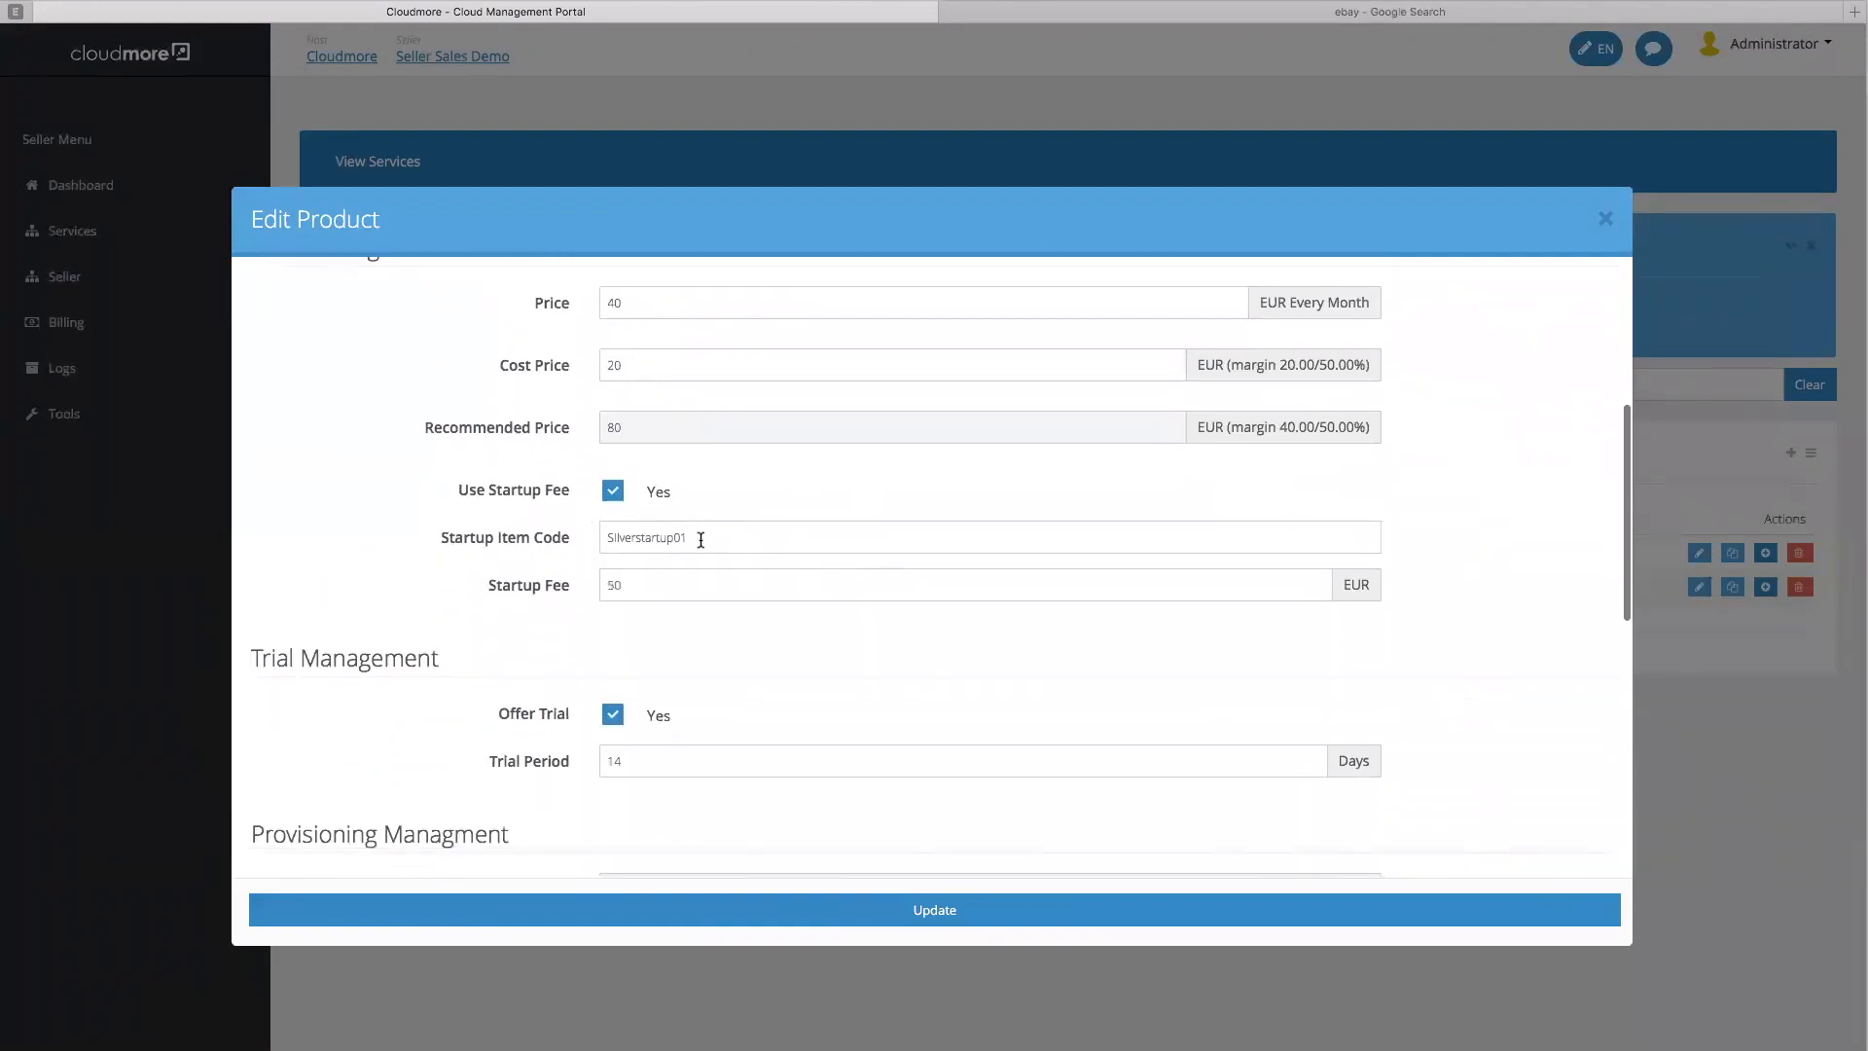
double_click(619, 537)
type("Goldstartup01")
key("Tab")
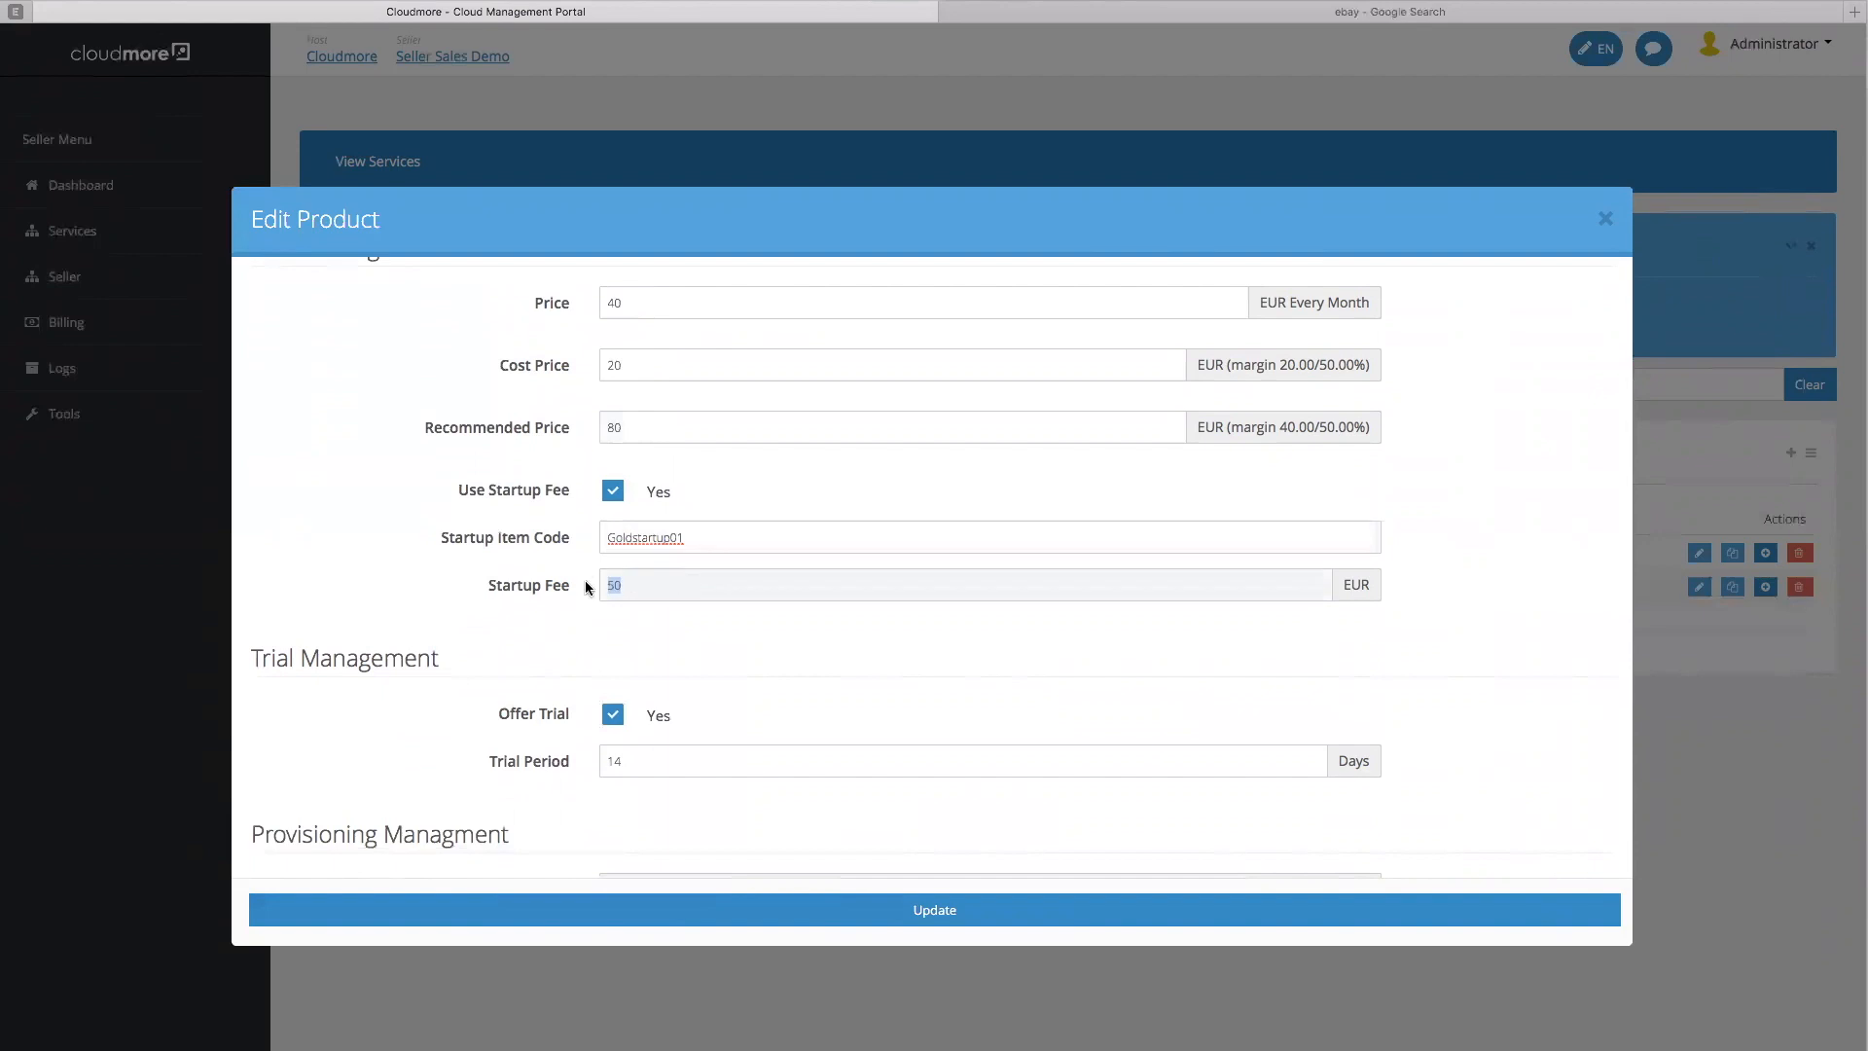
type("75")
scroll(586, 584, "down", 2)
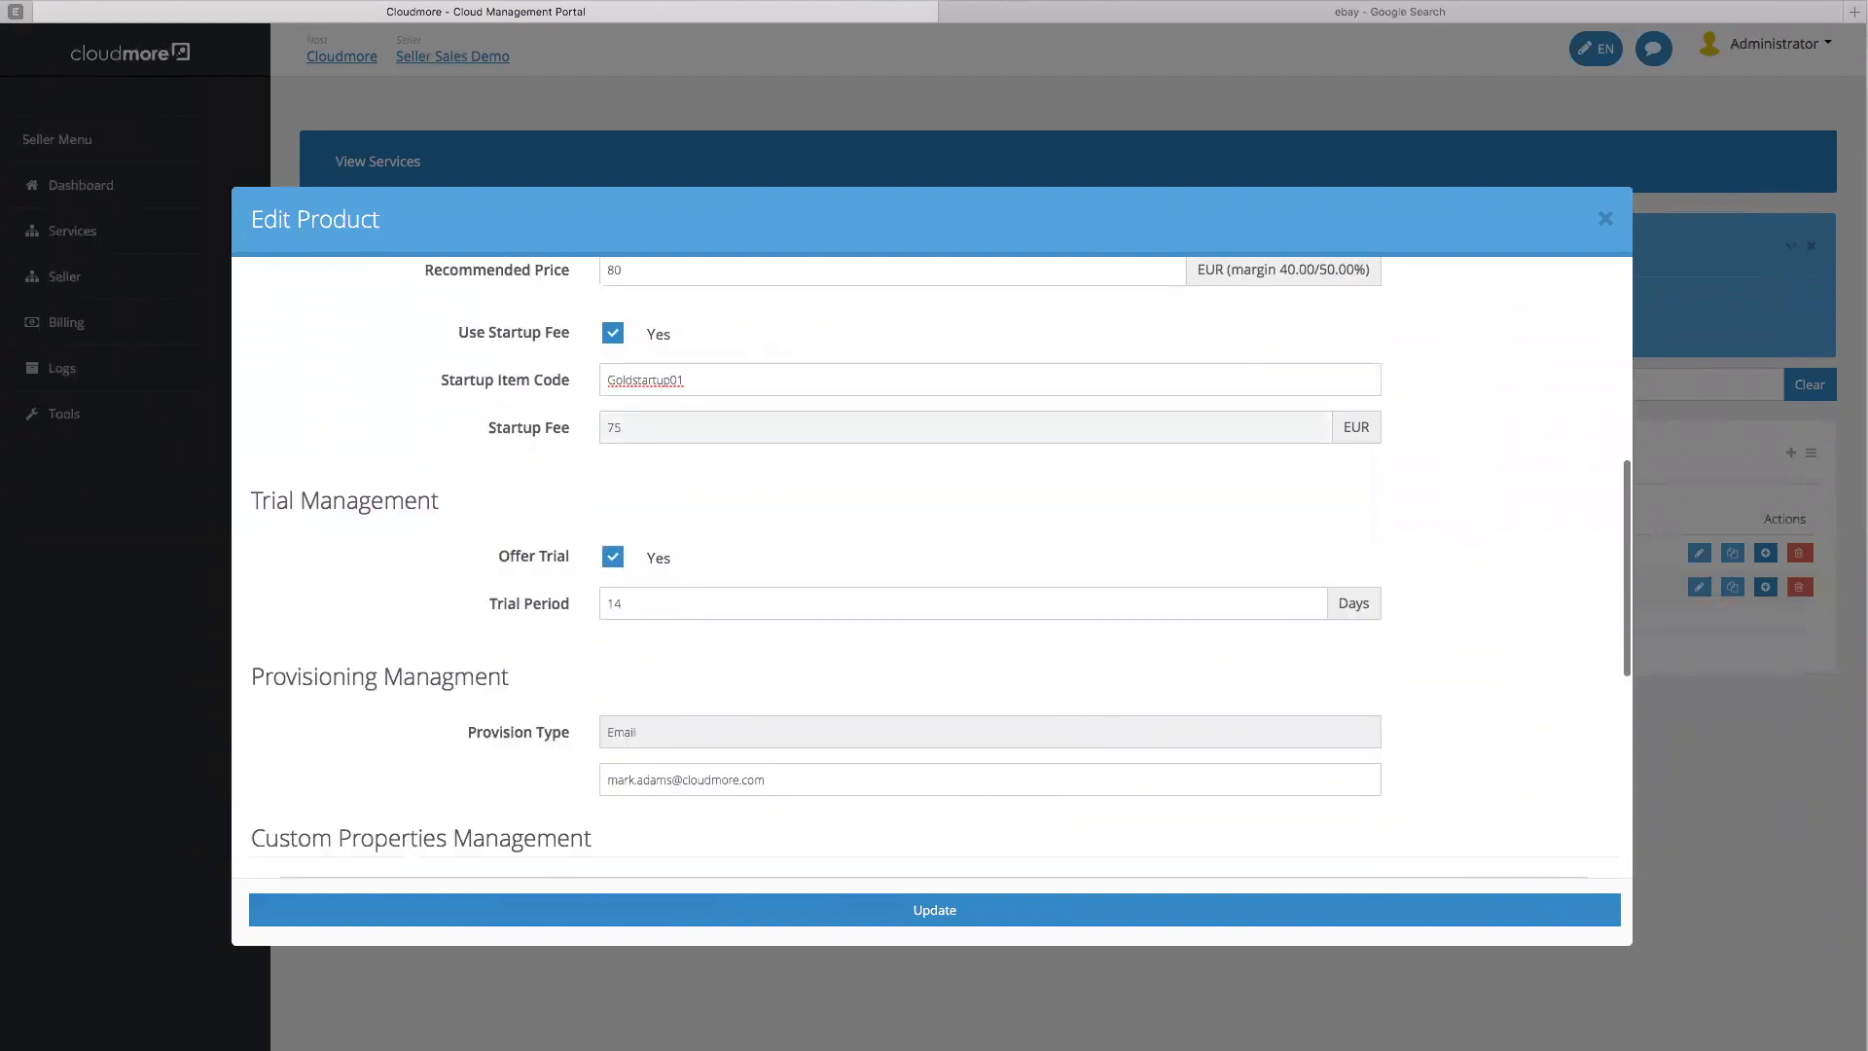
scroll(1002, 507, "down", 1)
scroll(1002, 507, "down", 3)
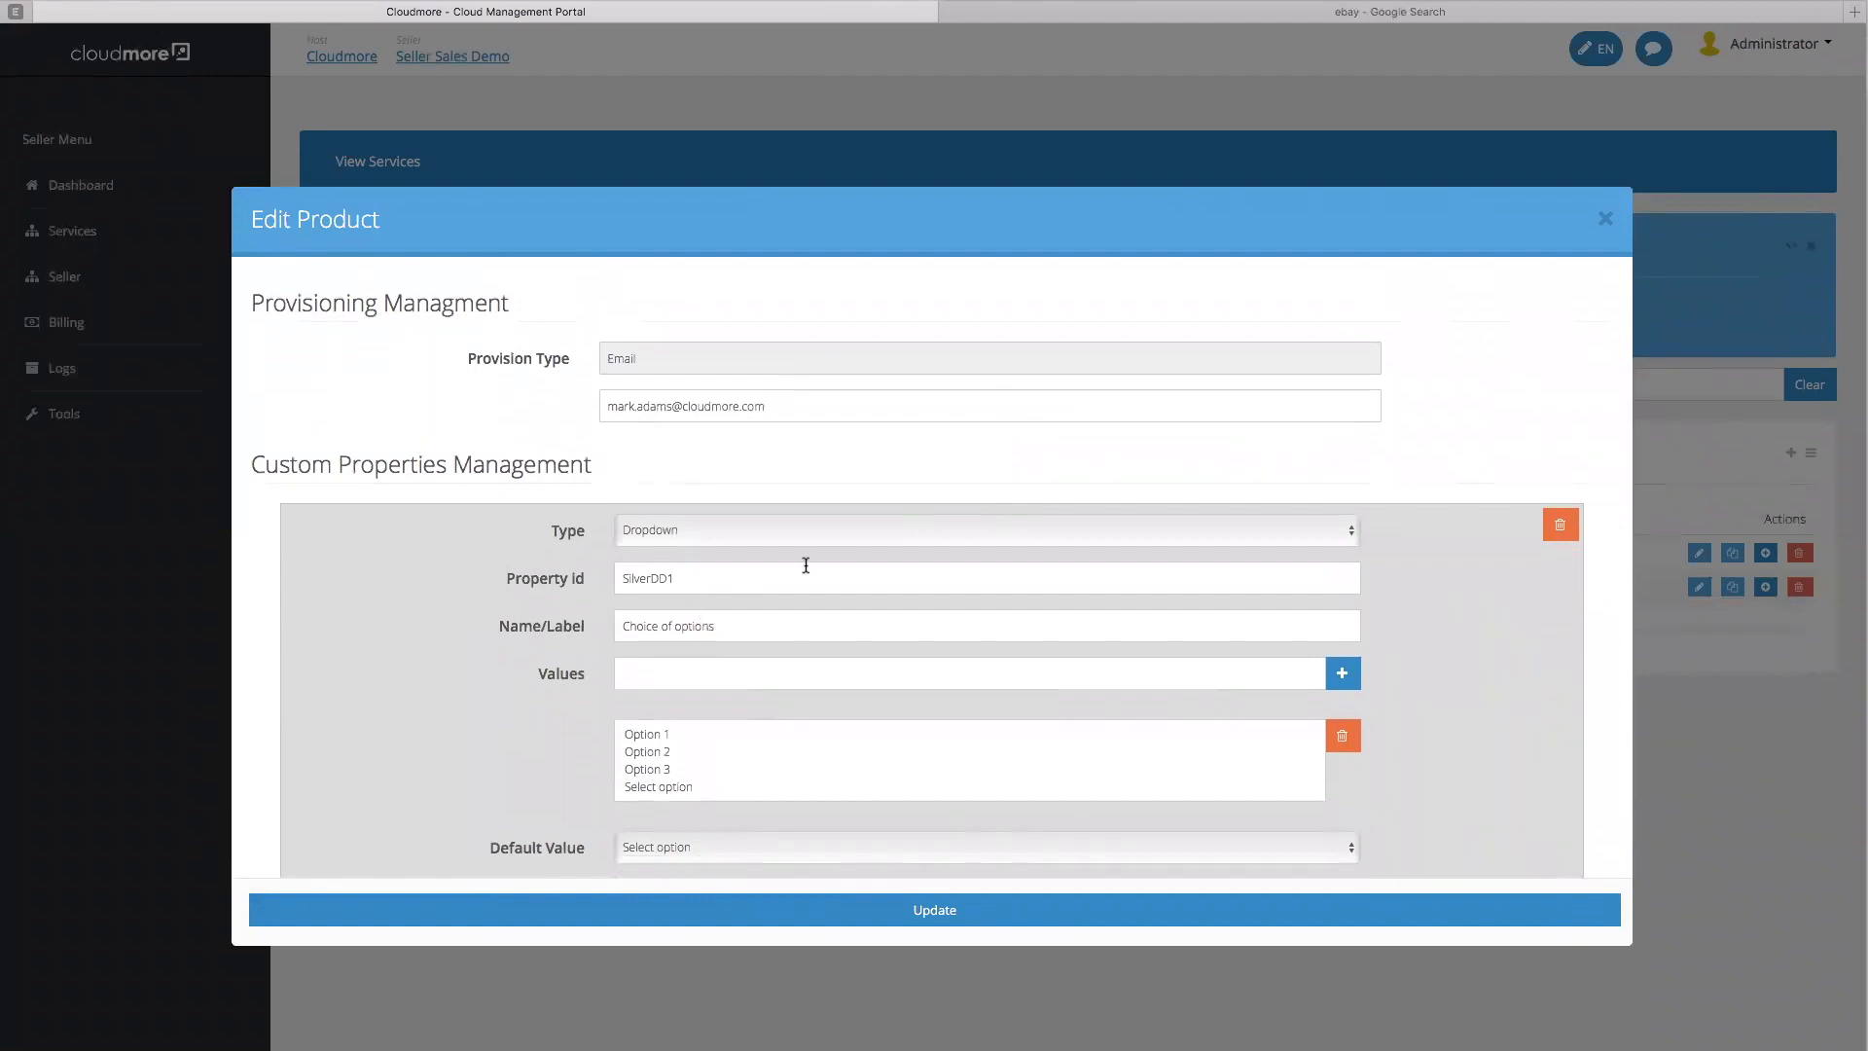
scroll(804, 562, "down", 2)
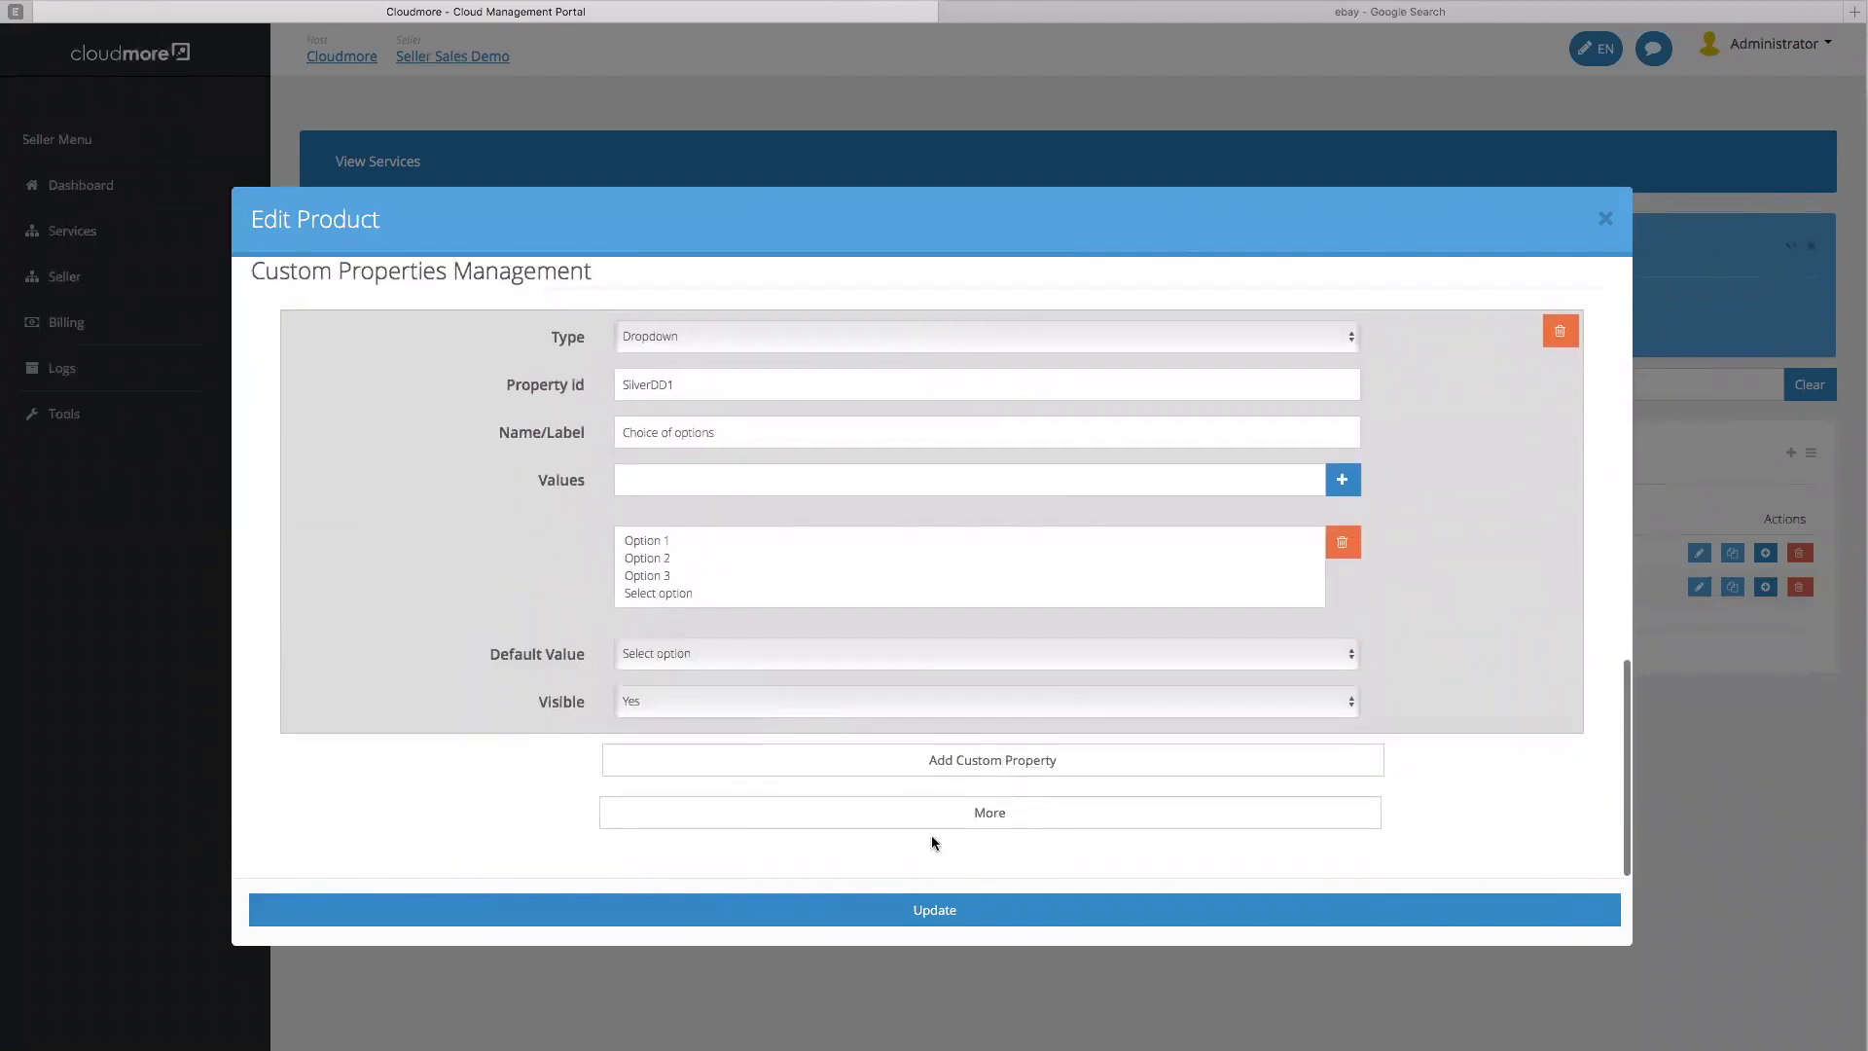
left_click(912, 908)
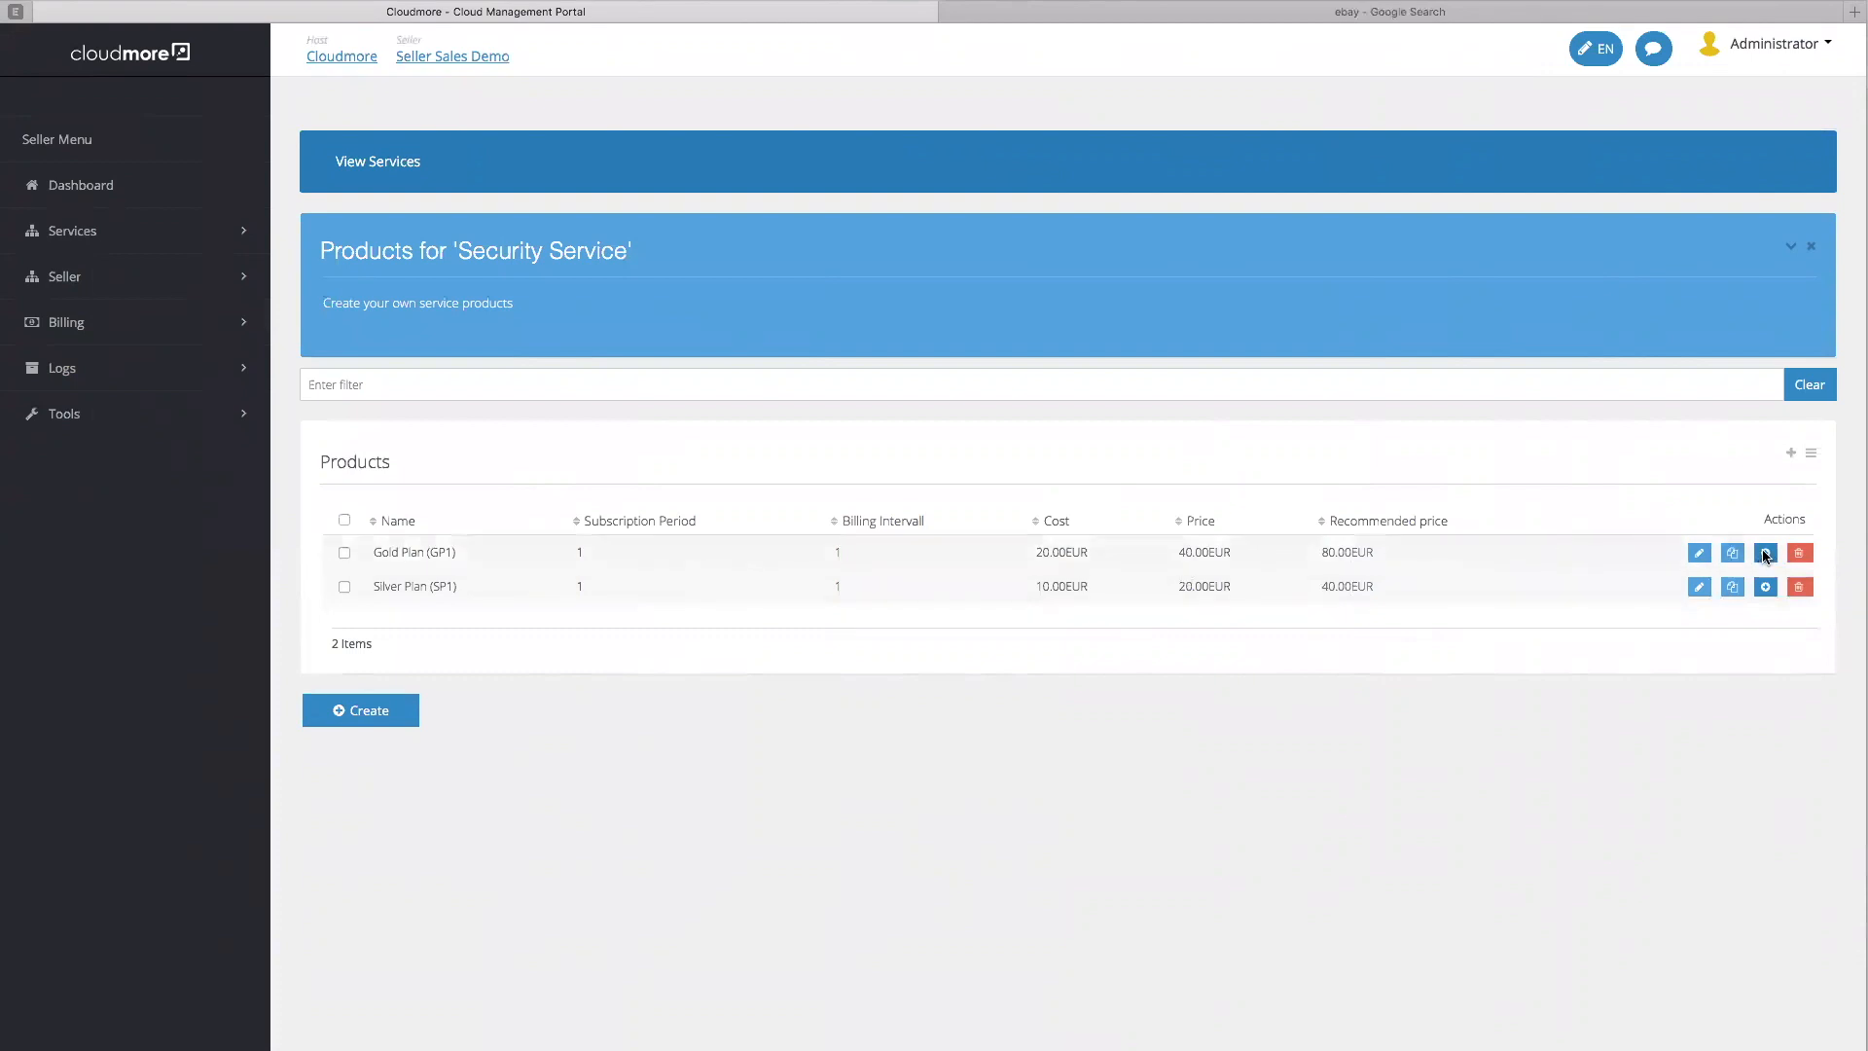
Open the Gold Plan's addons, look at the Add Addon pricing options, then cancel it
left_click(1765, 554)
left_click(359, 626)
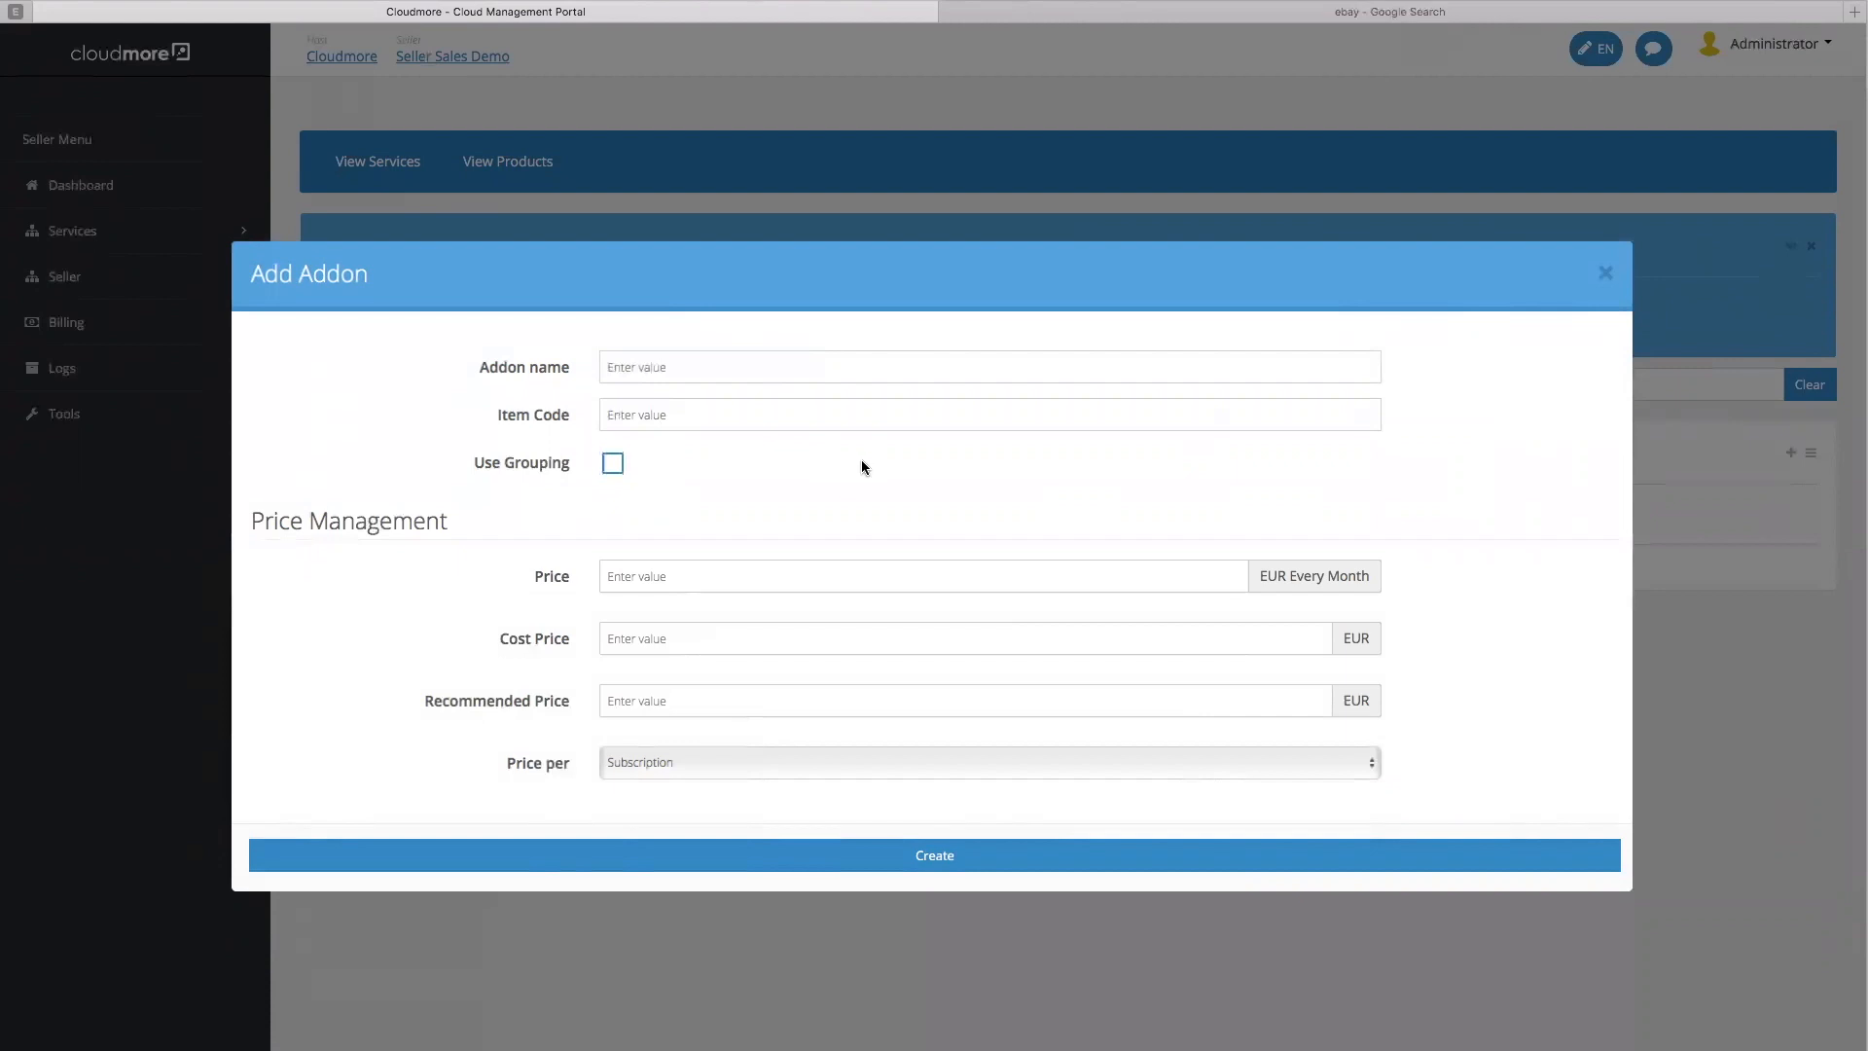
left_click(808, 764)
left_click(808, 767)
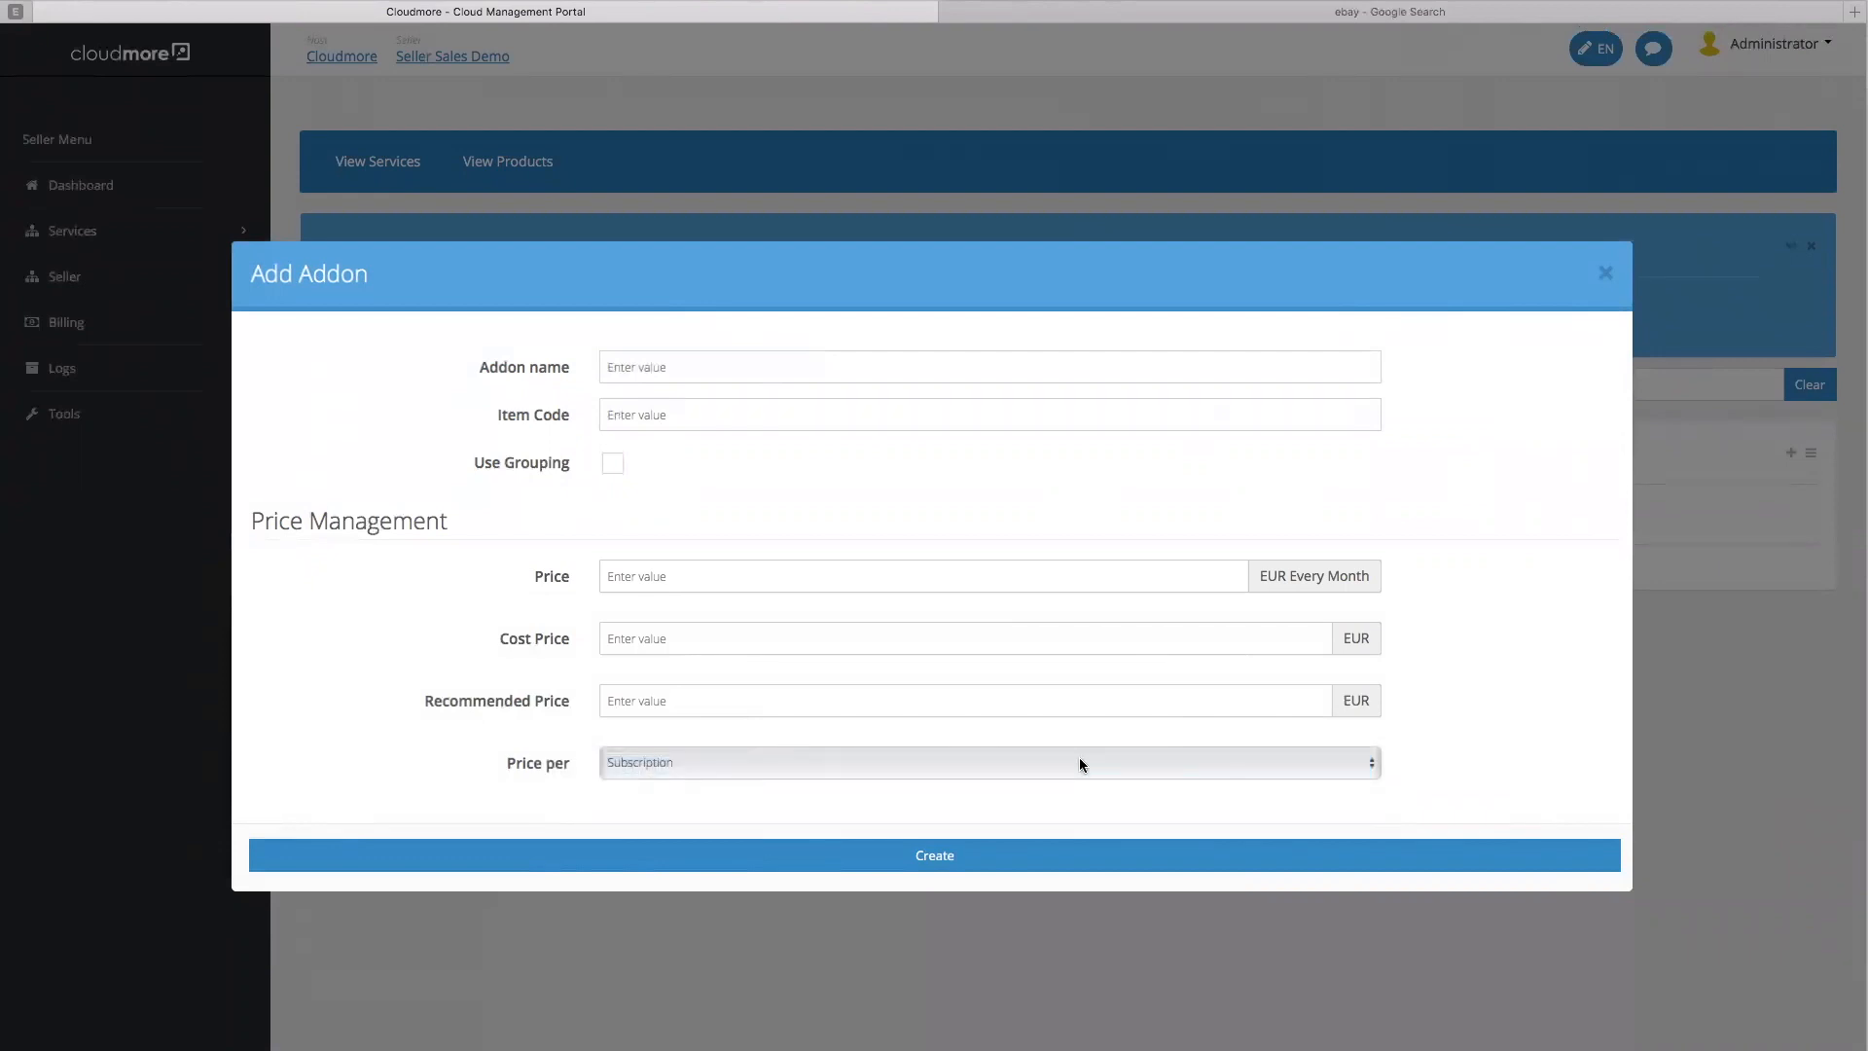
left_click(915, 762)
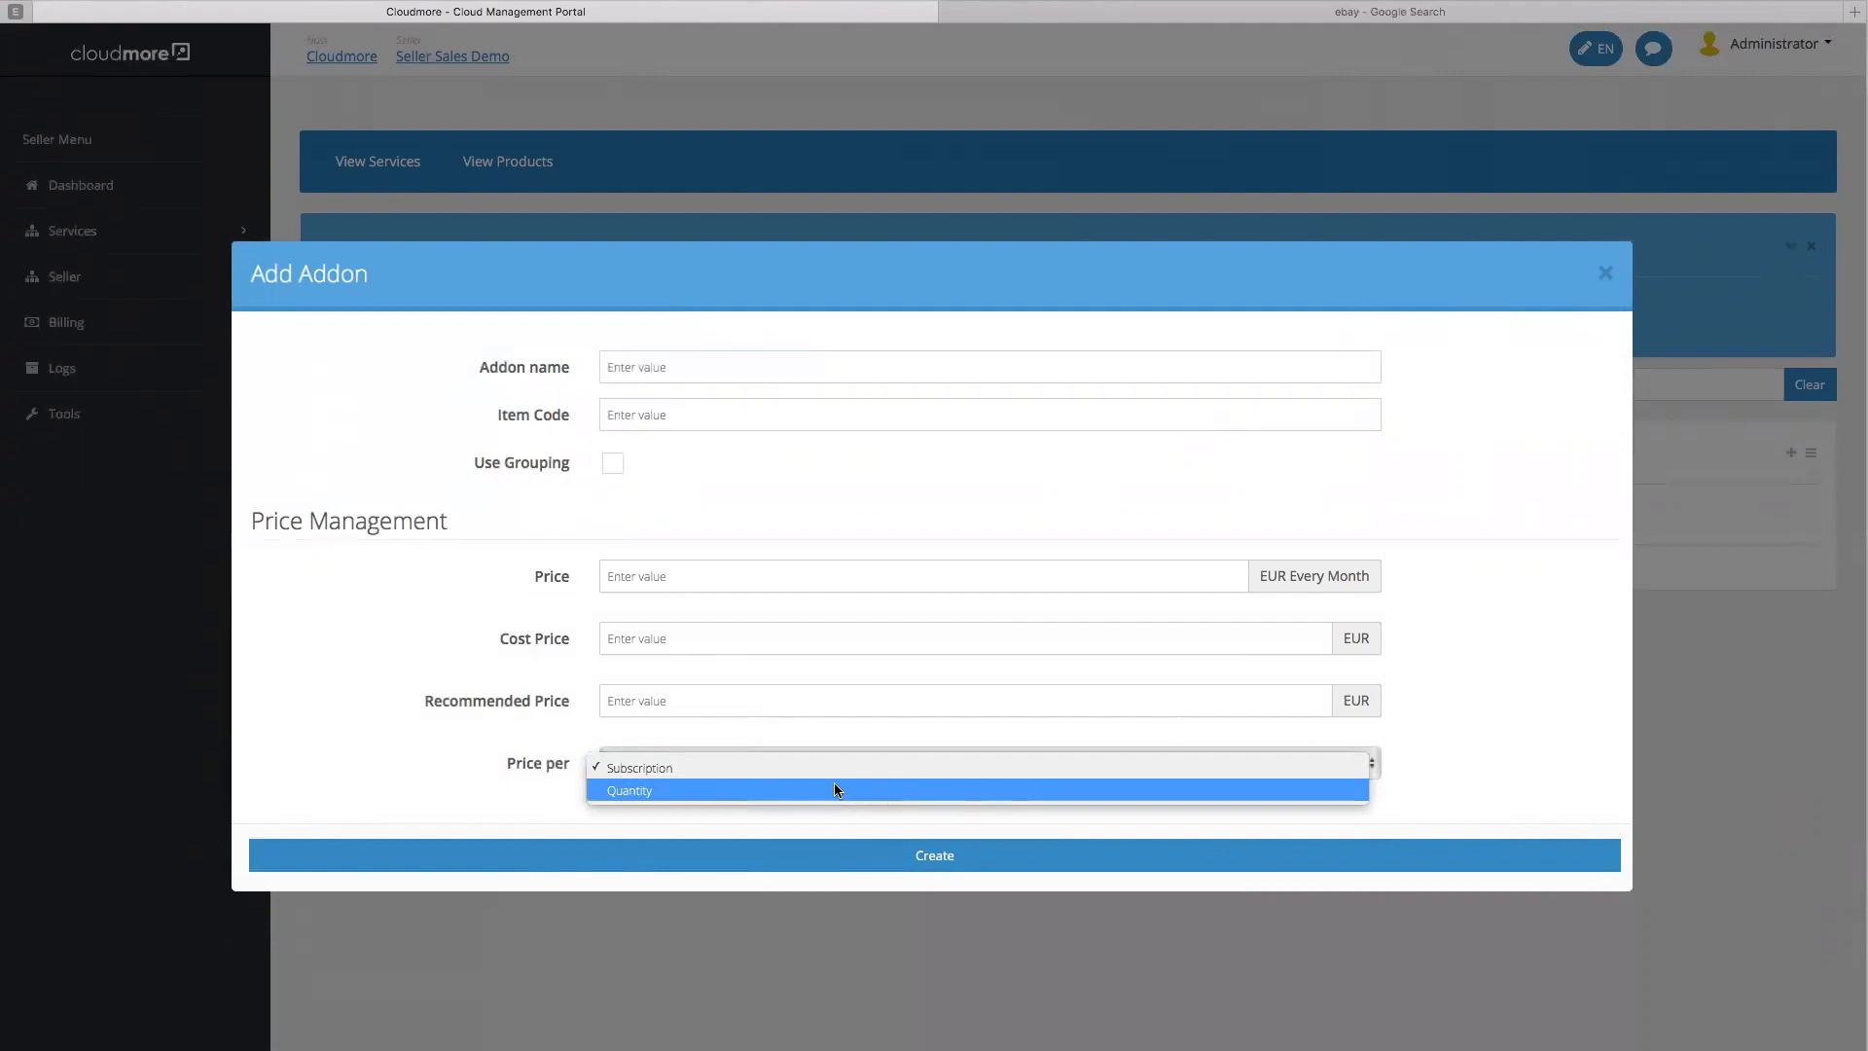
left_click(1442, 494)
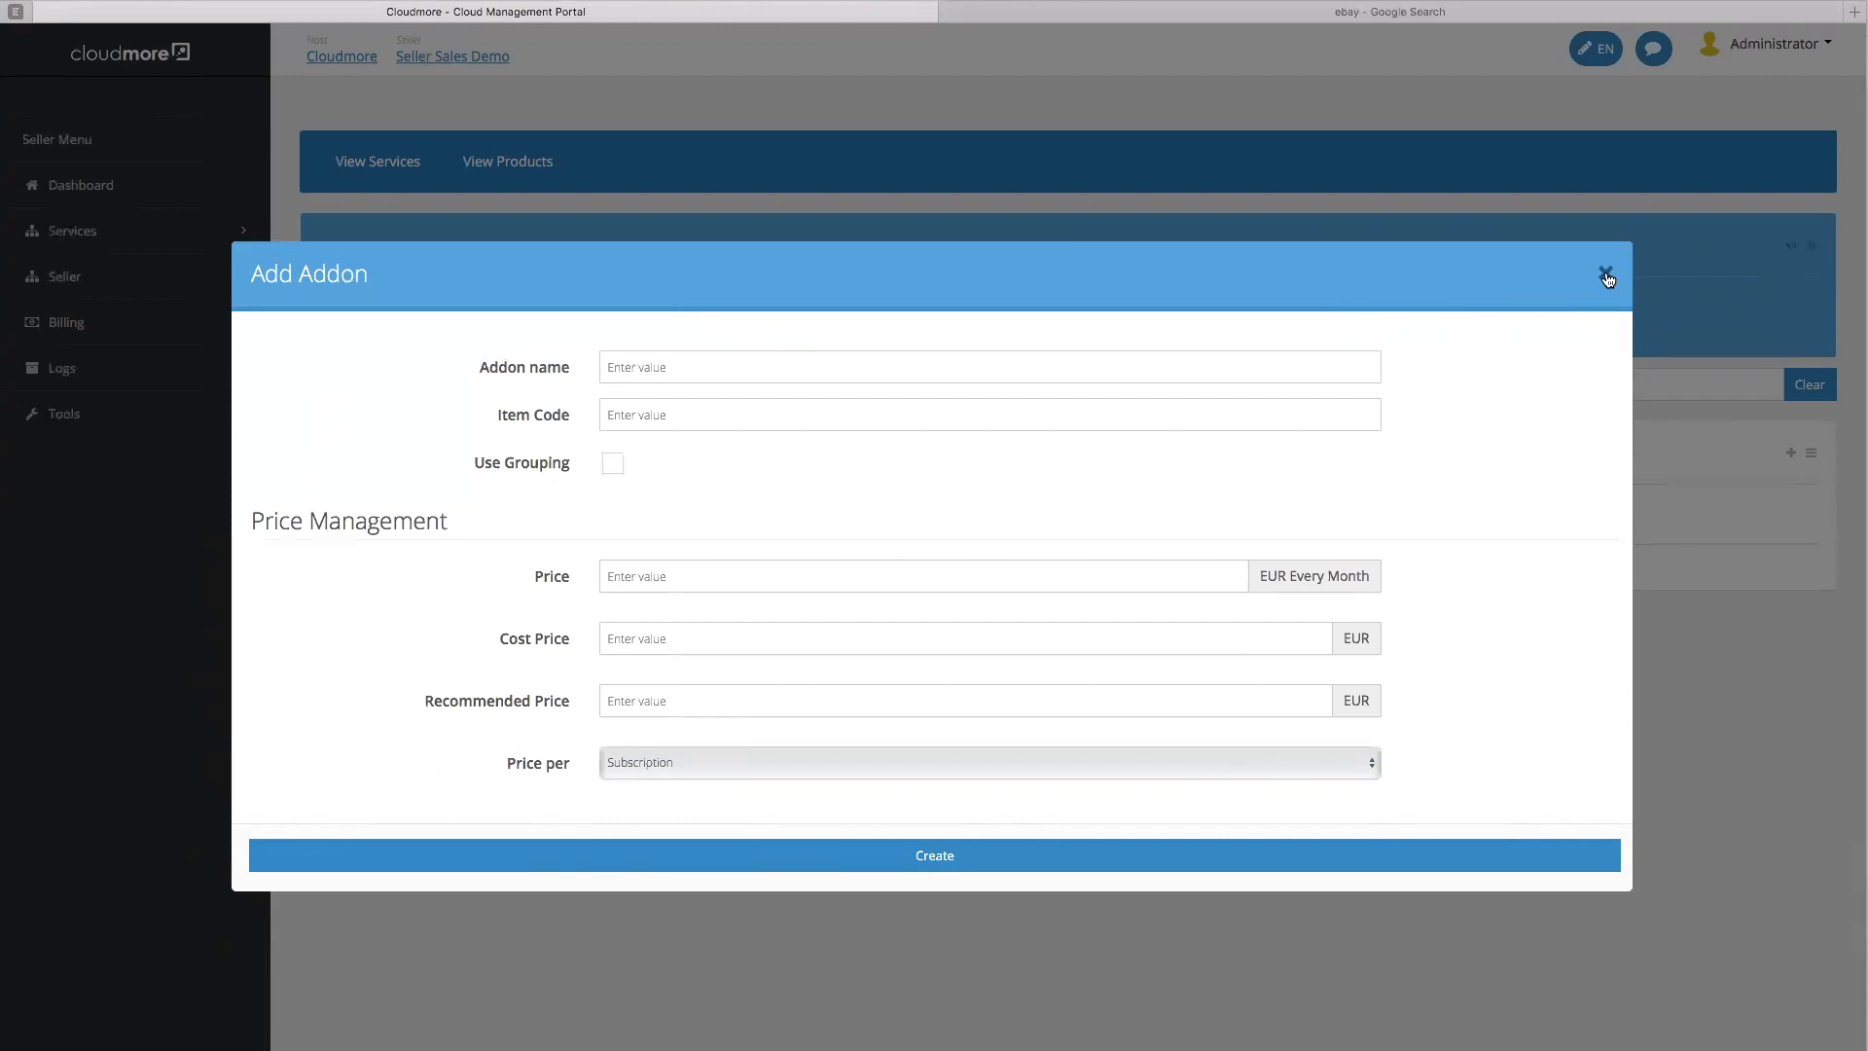
left_click(1607, 275)
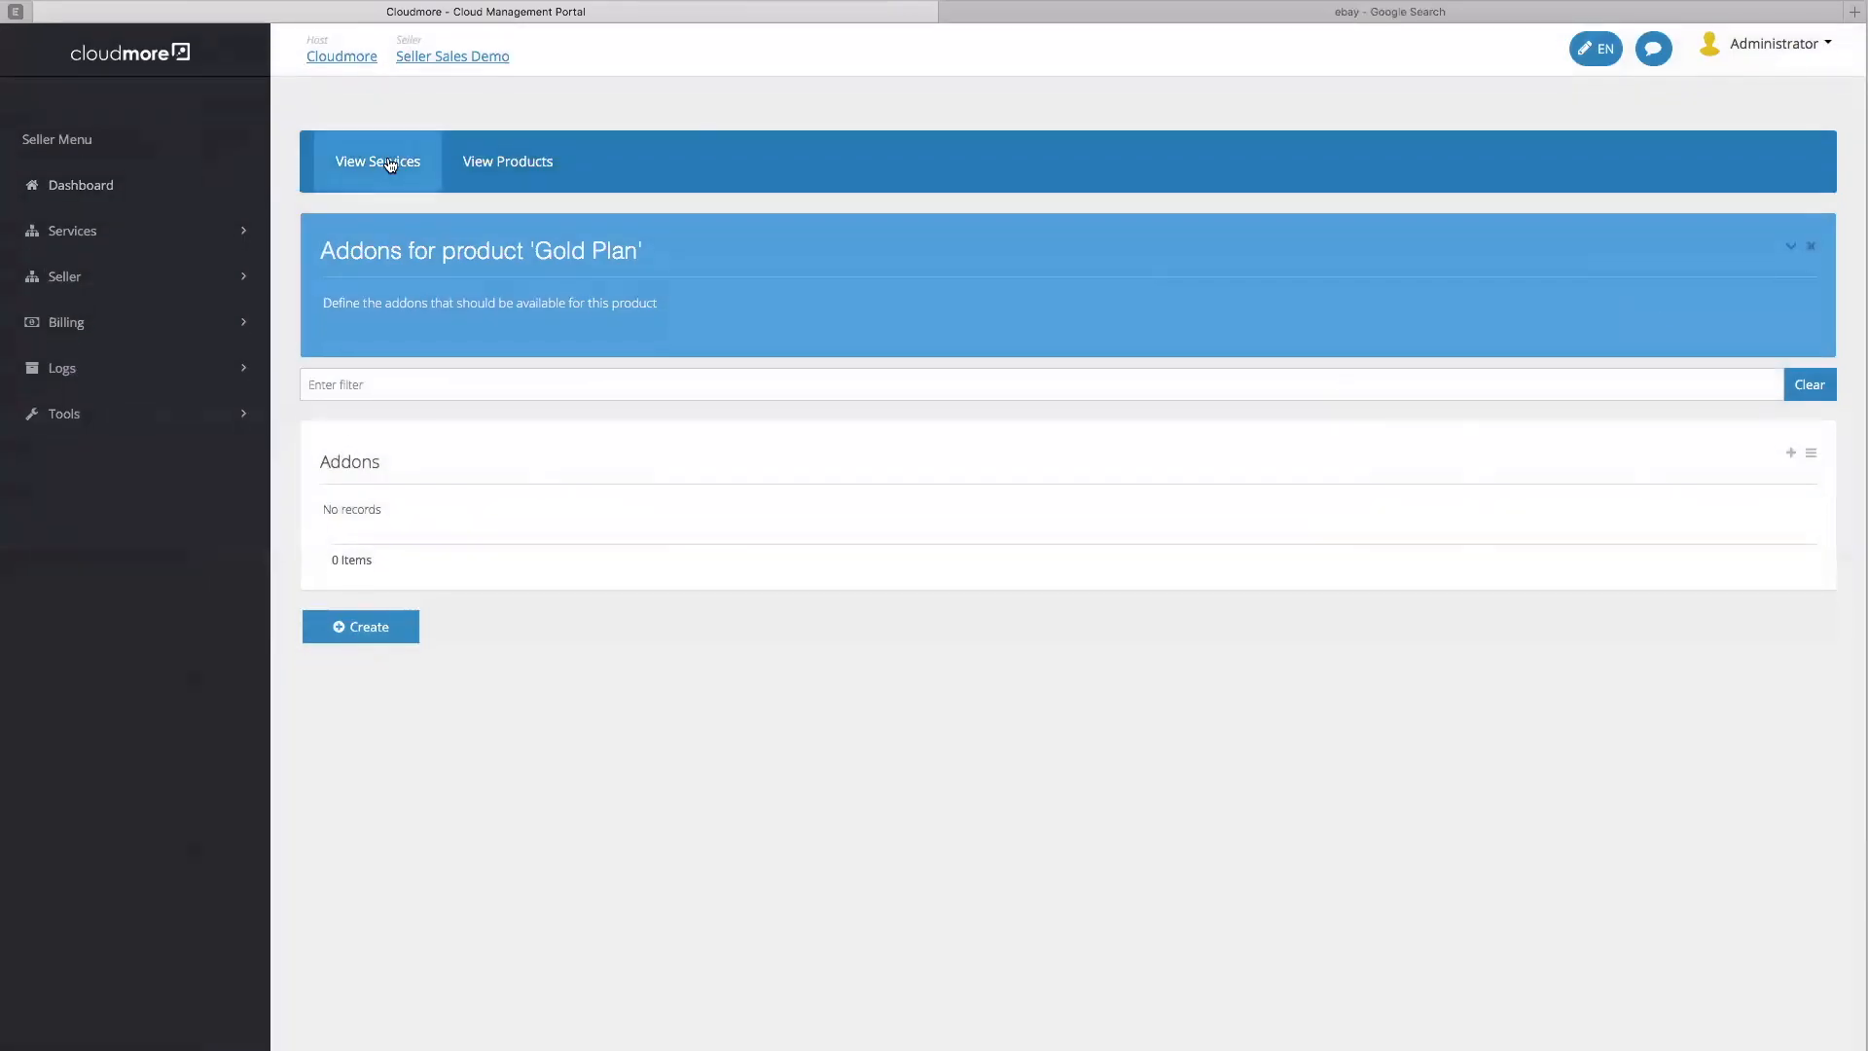
Load the Billing Price List for Security Service in EUR
left_click(382, 163)
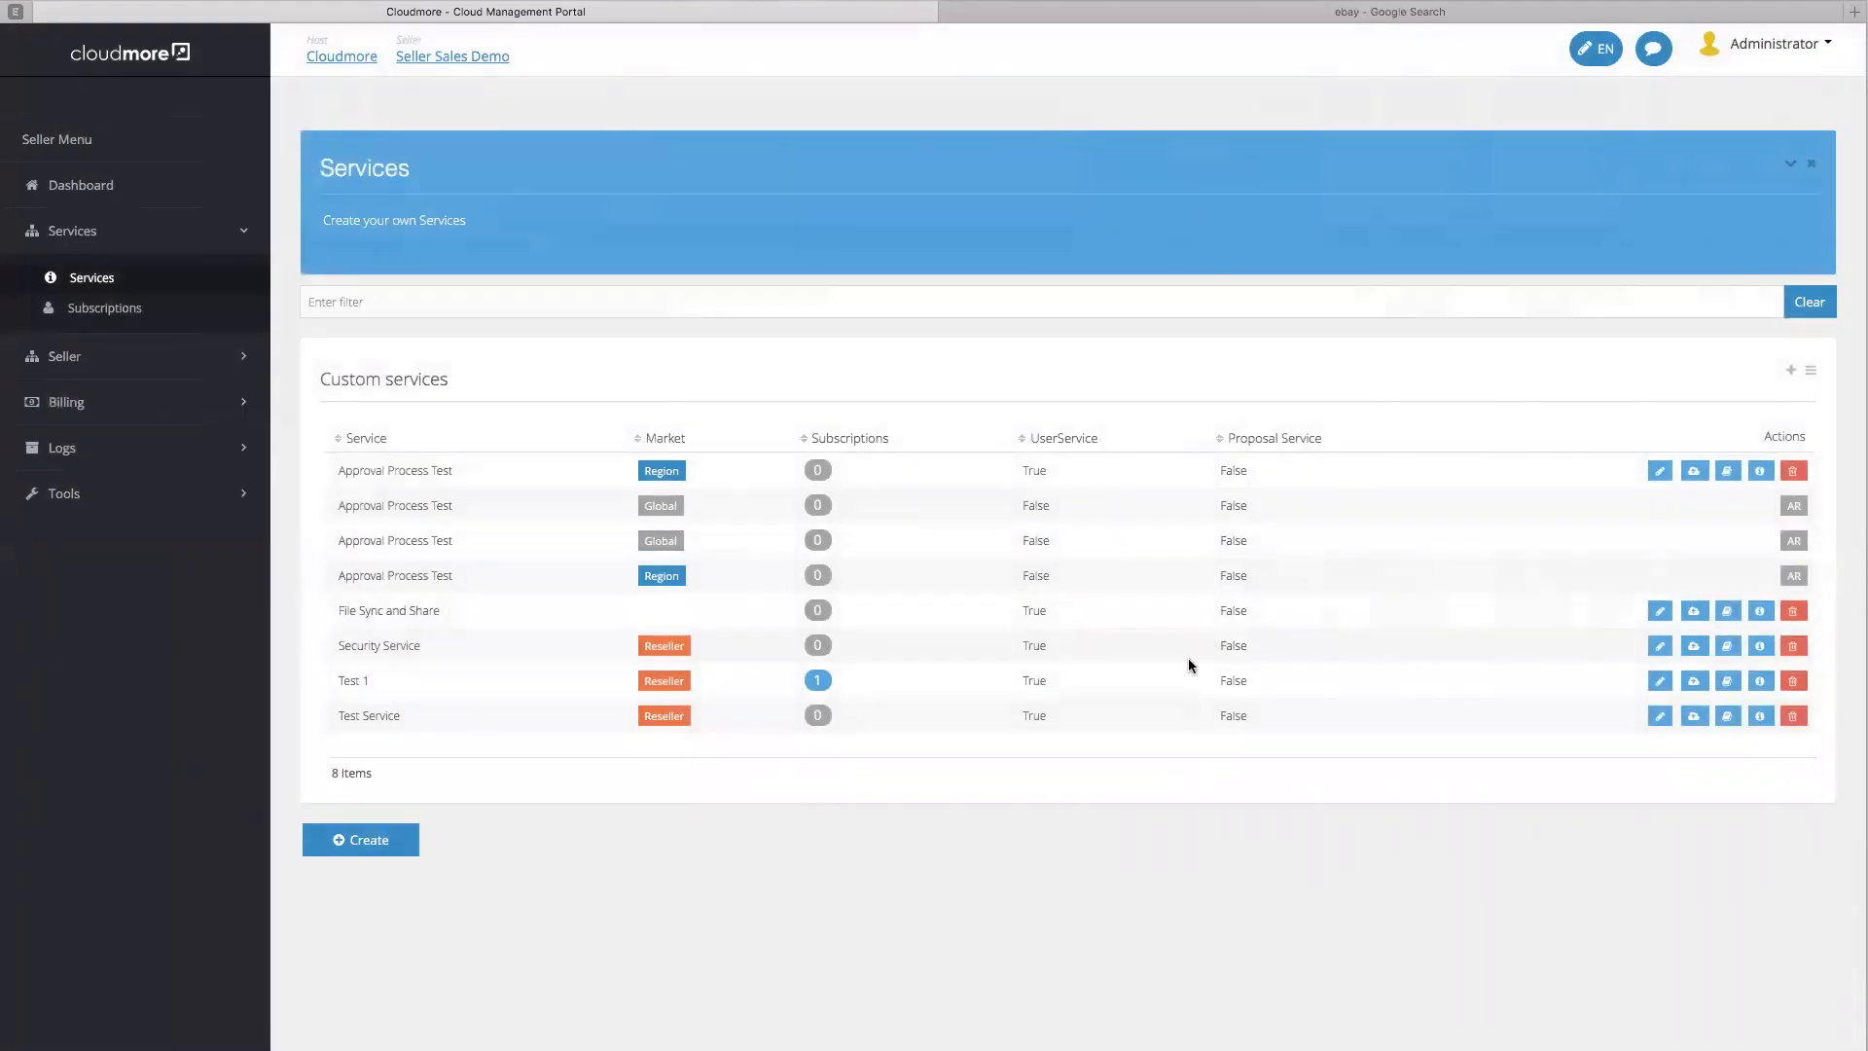
left_click(129, 402)
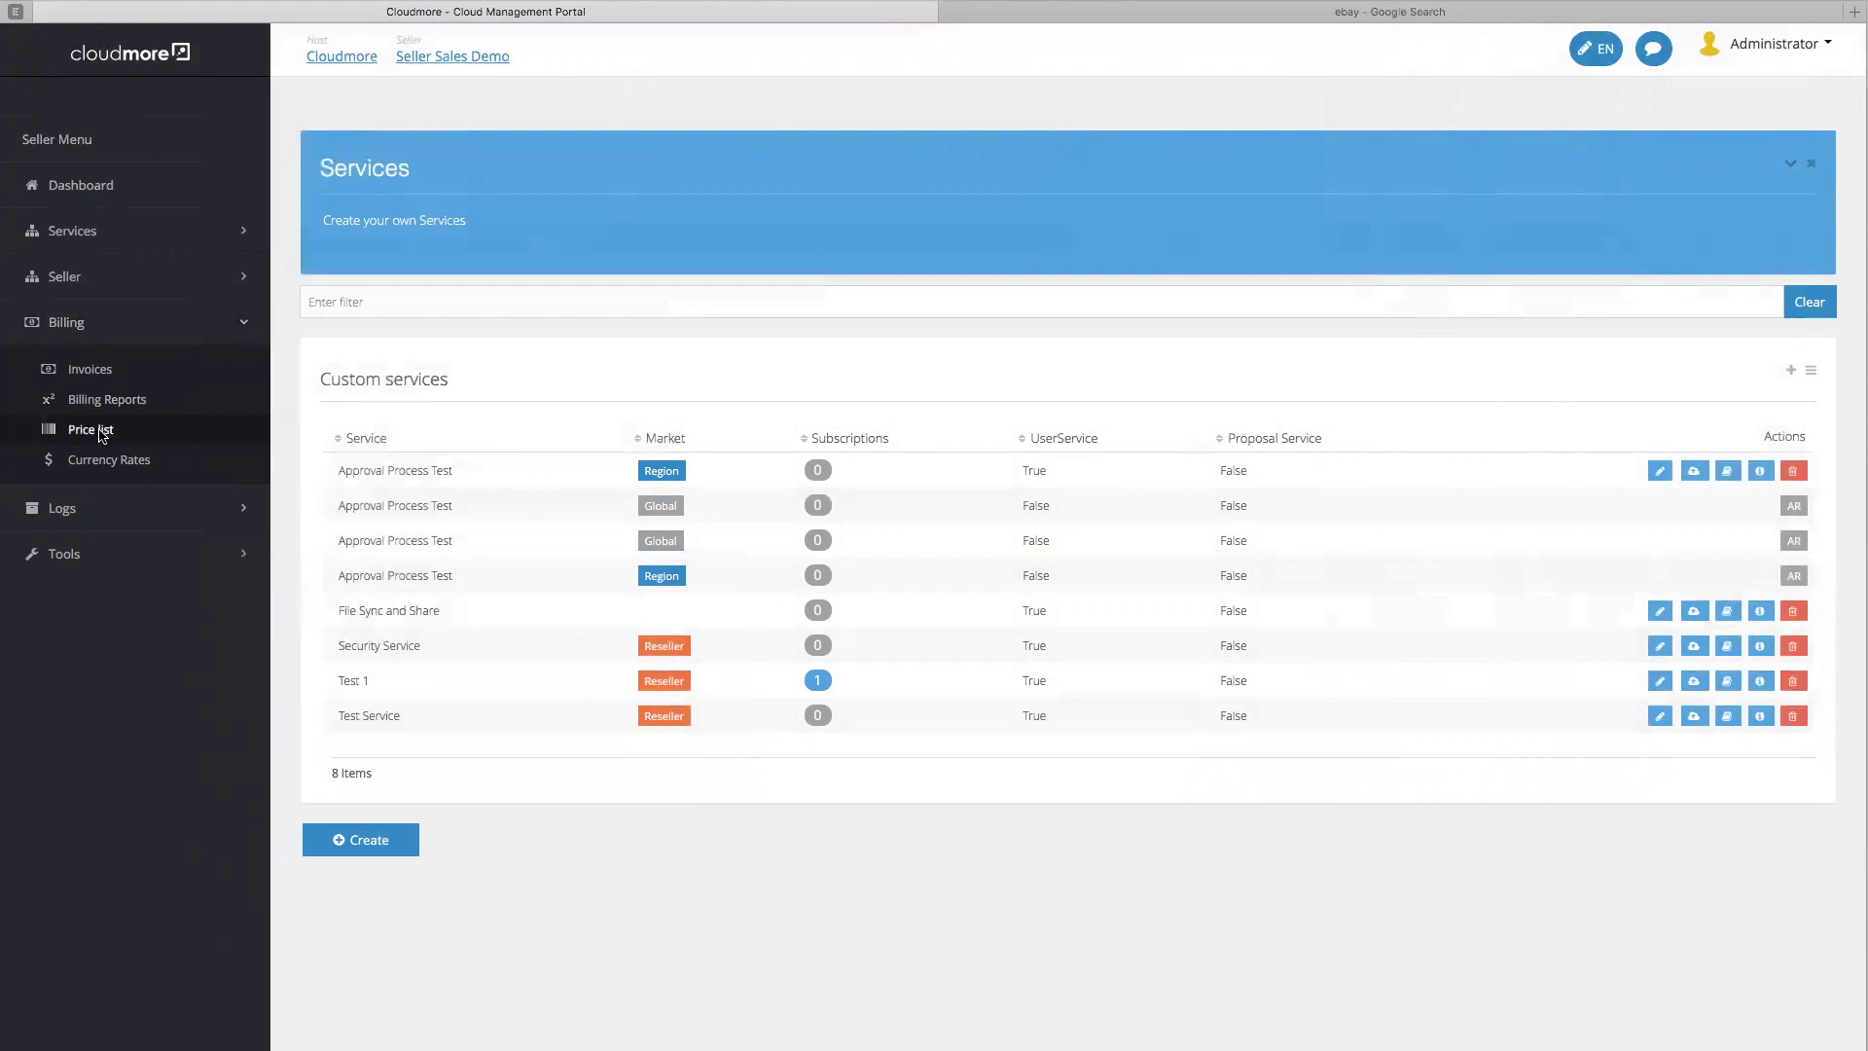
left_click(101, 433)
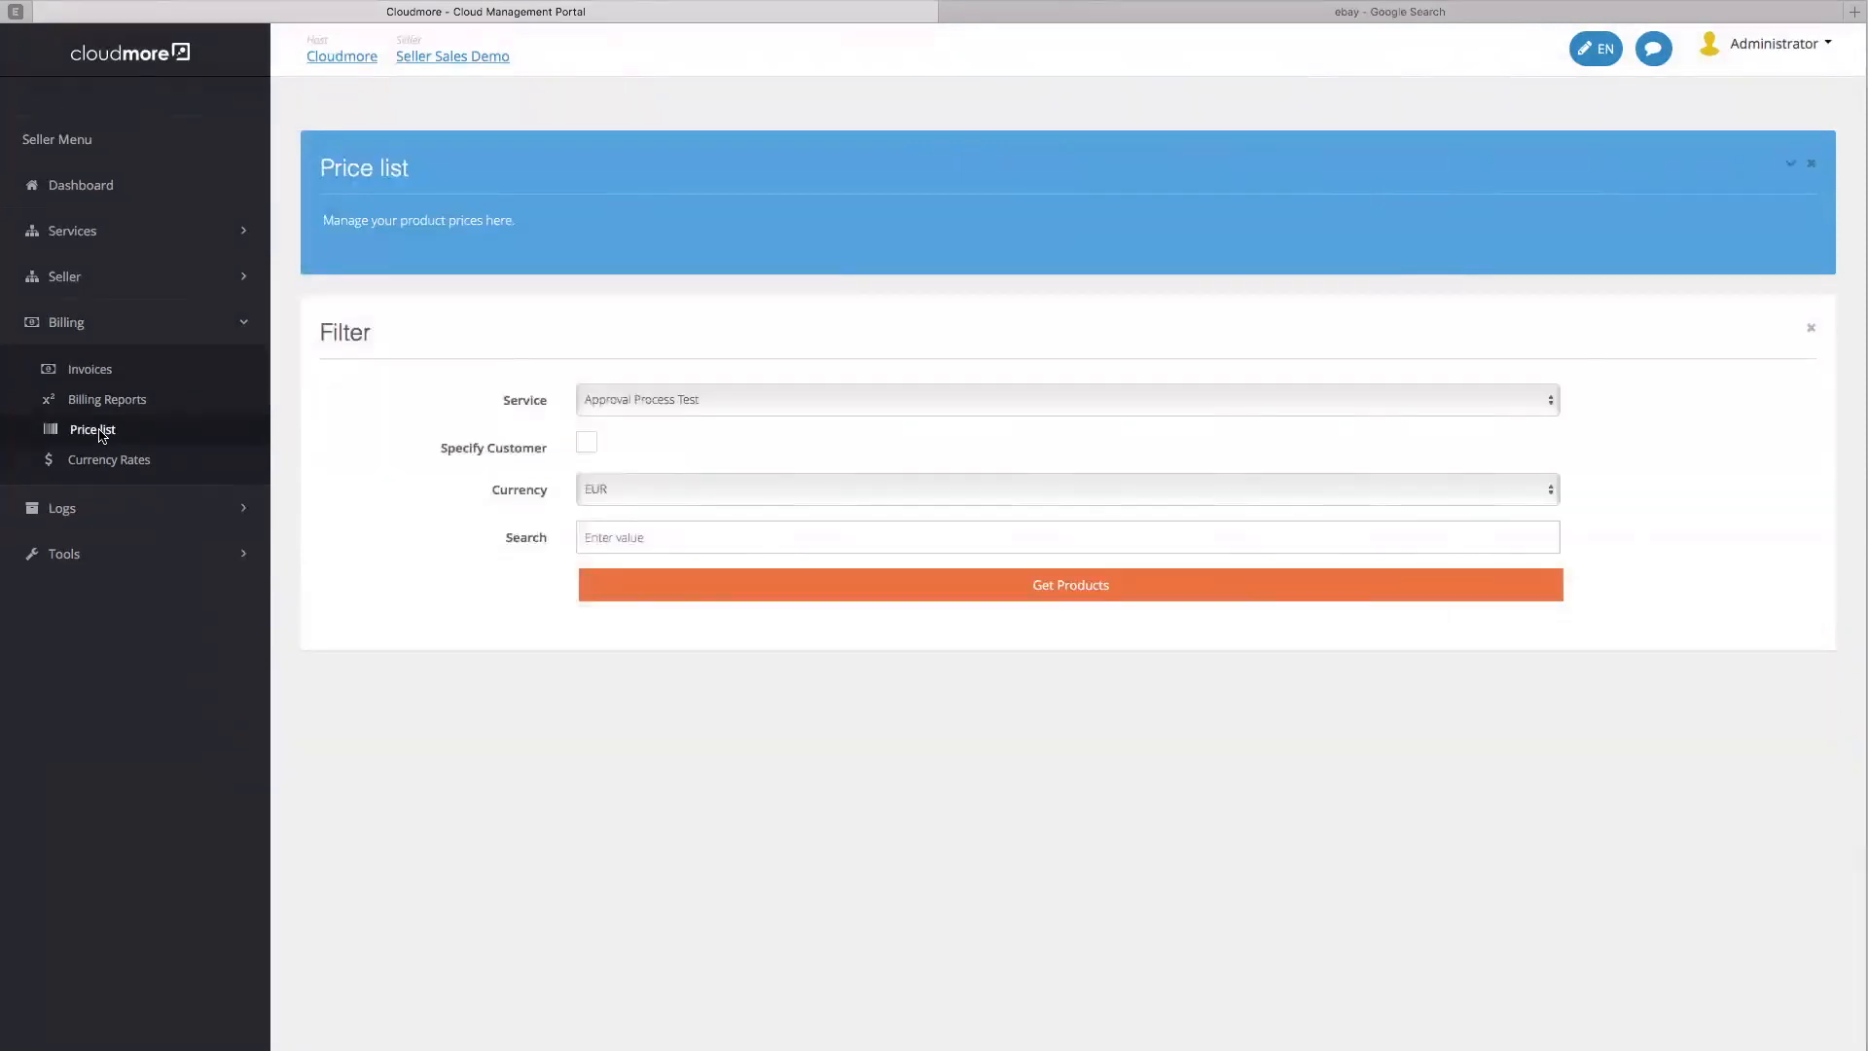
left_click(830, 403)
left_click(820, 449)
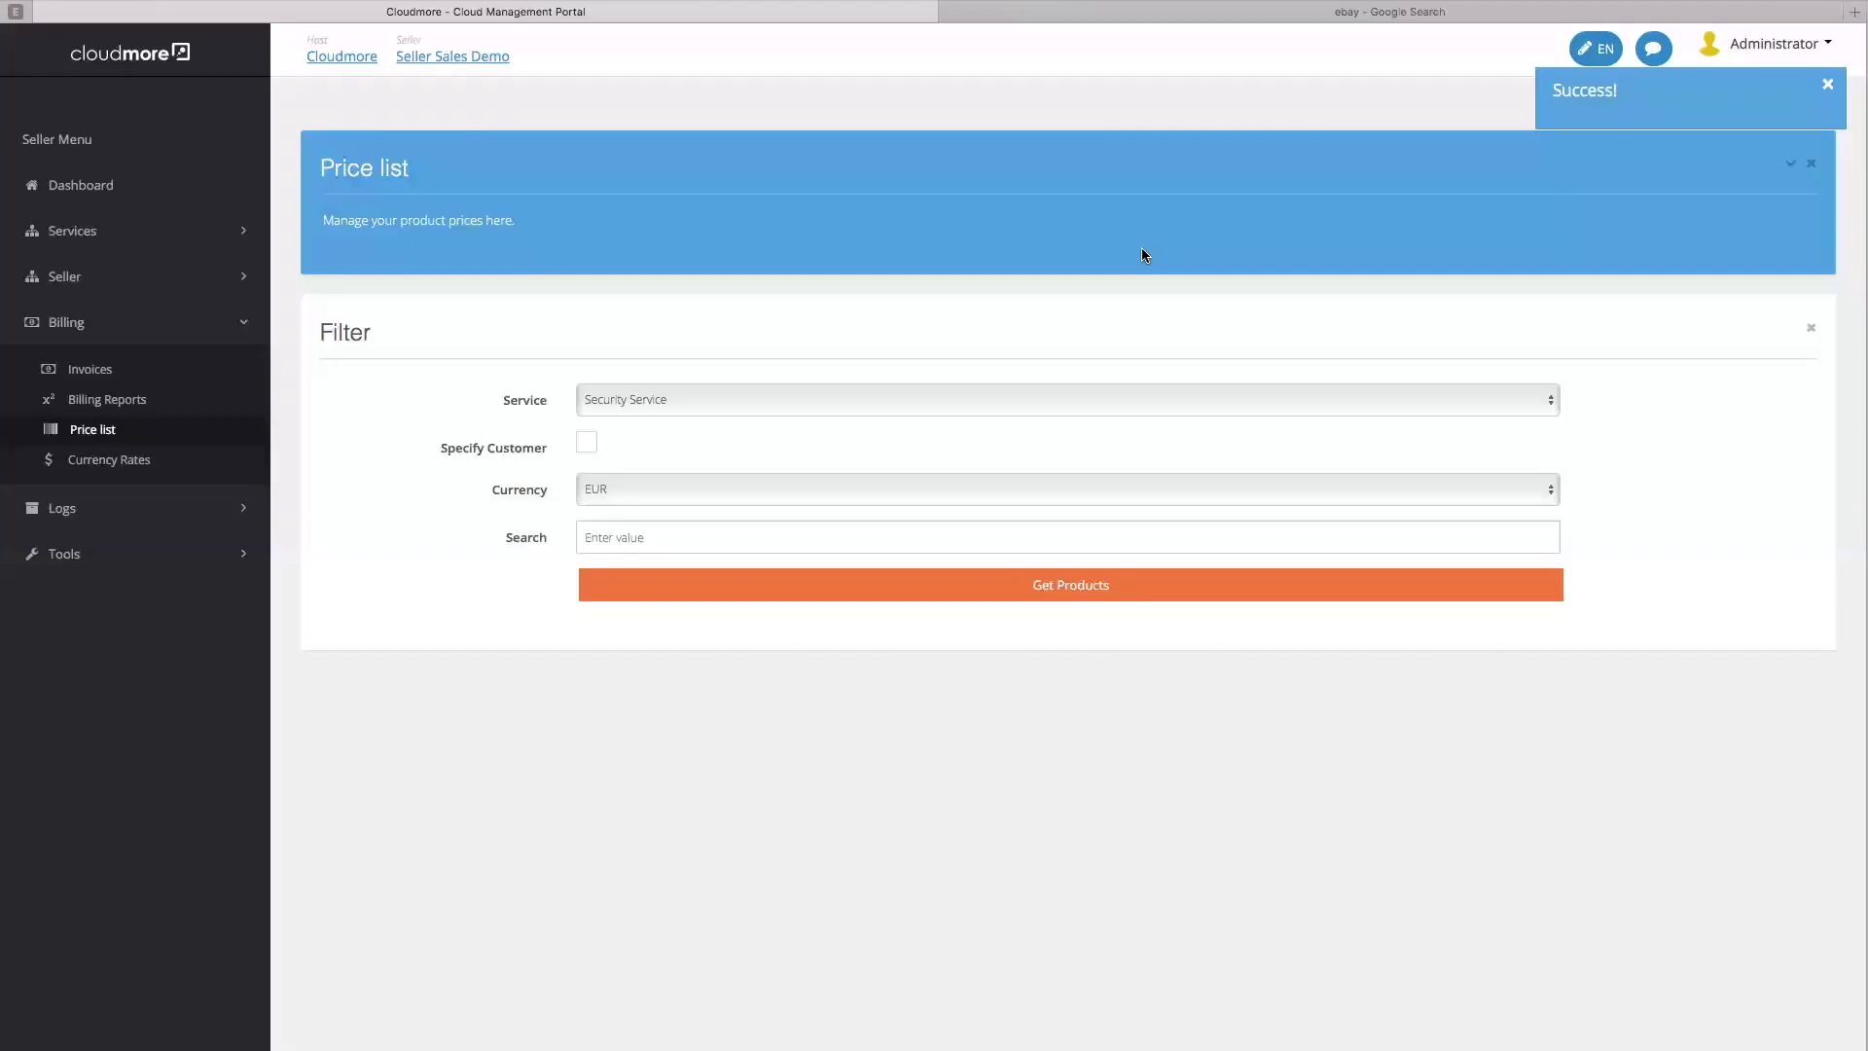
left_click(713, 494)
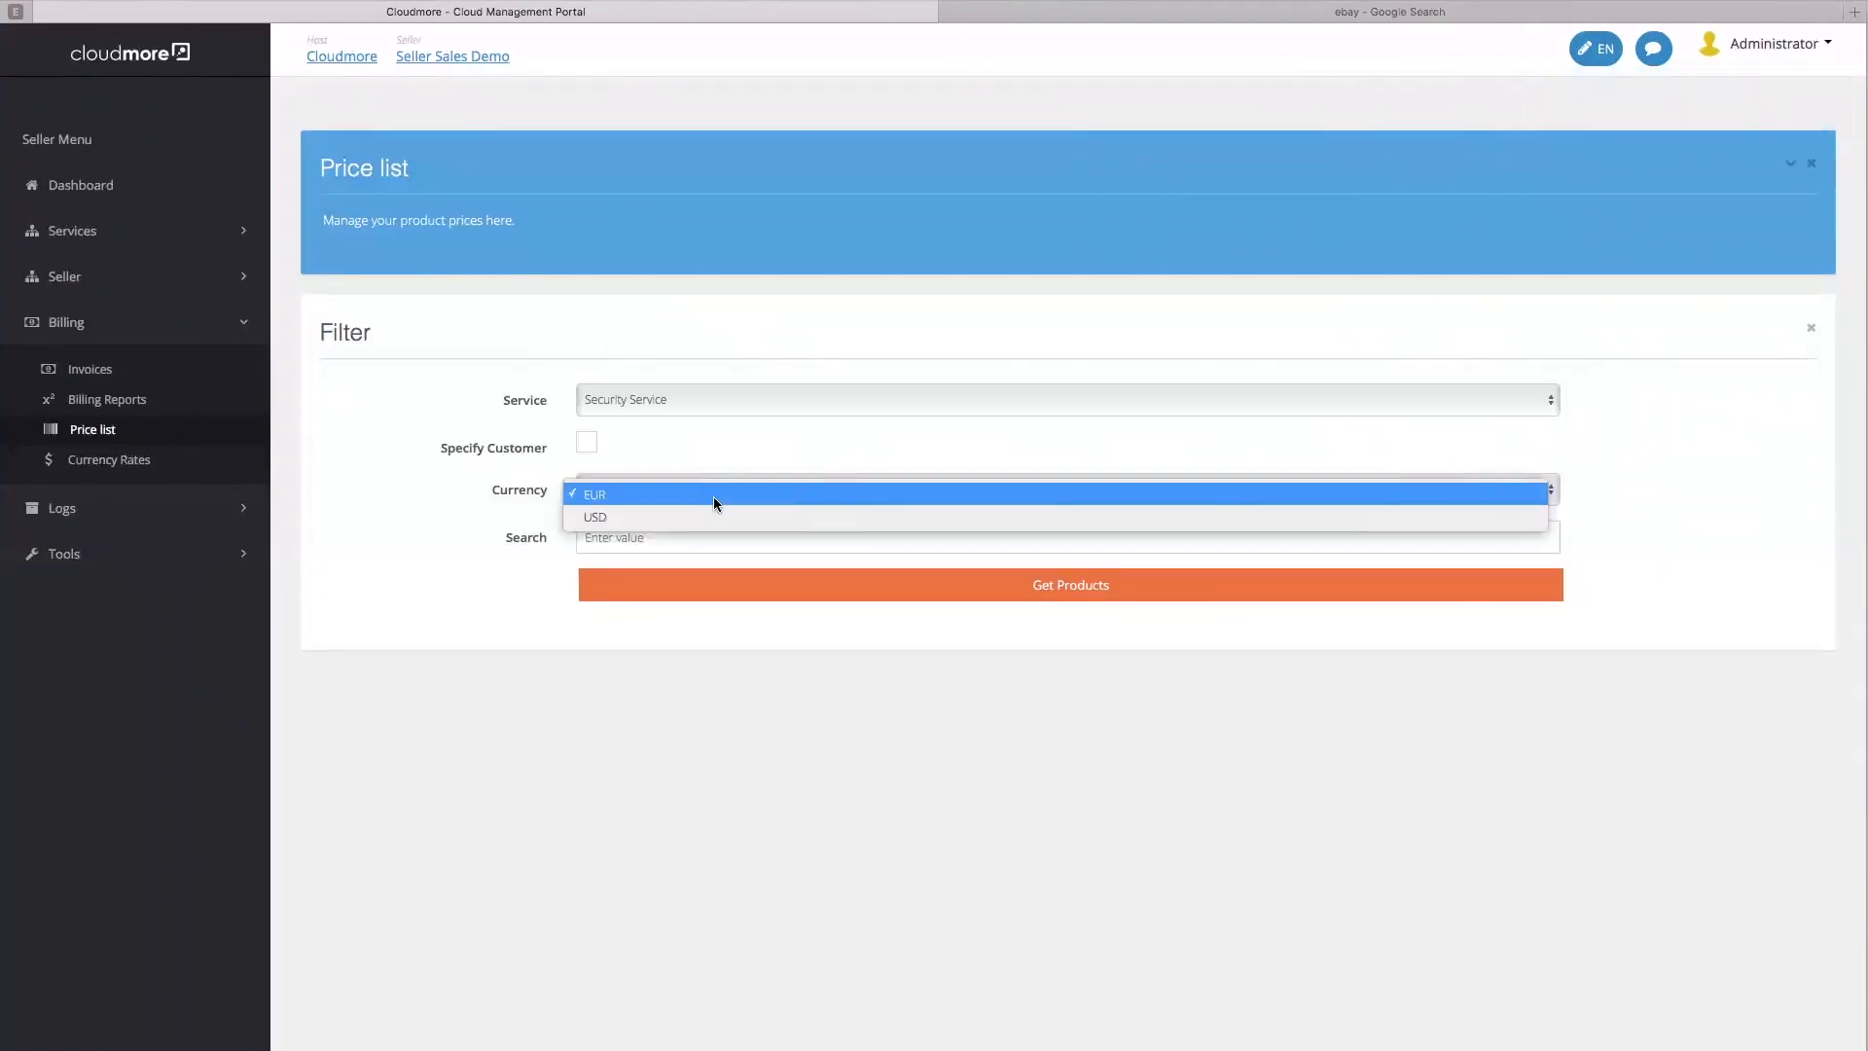
left_click(714, 497)
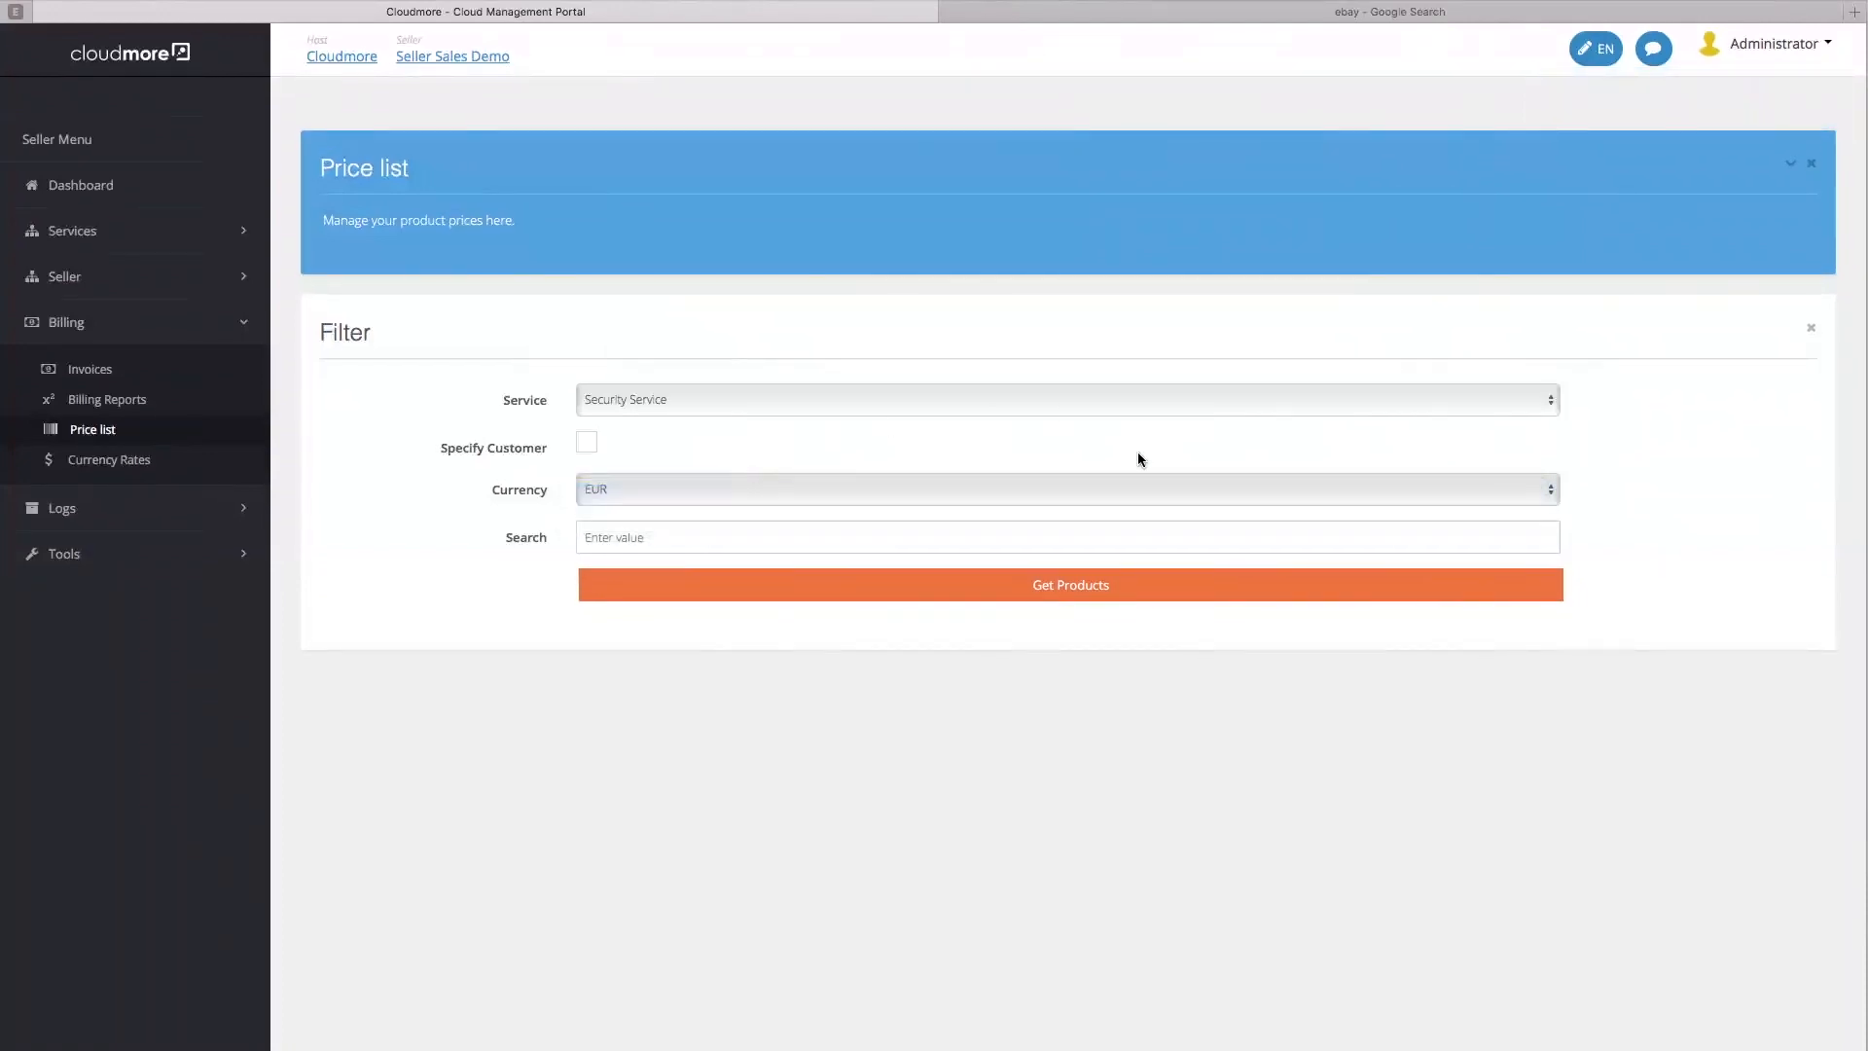
left_click(1048, 589)
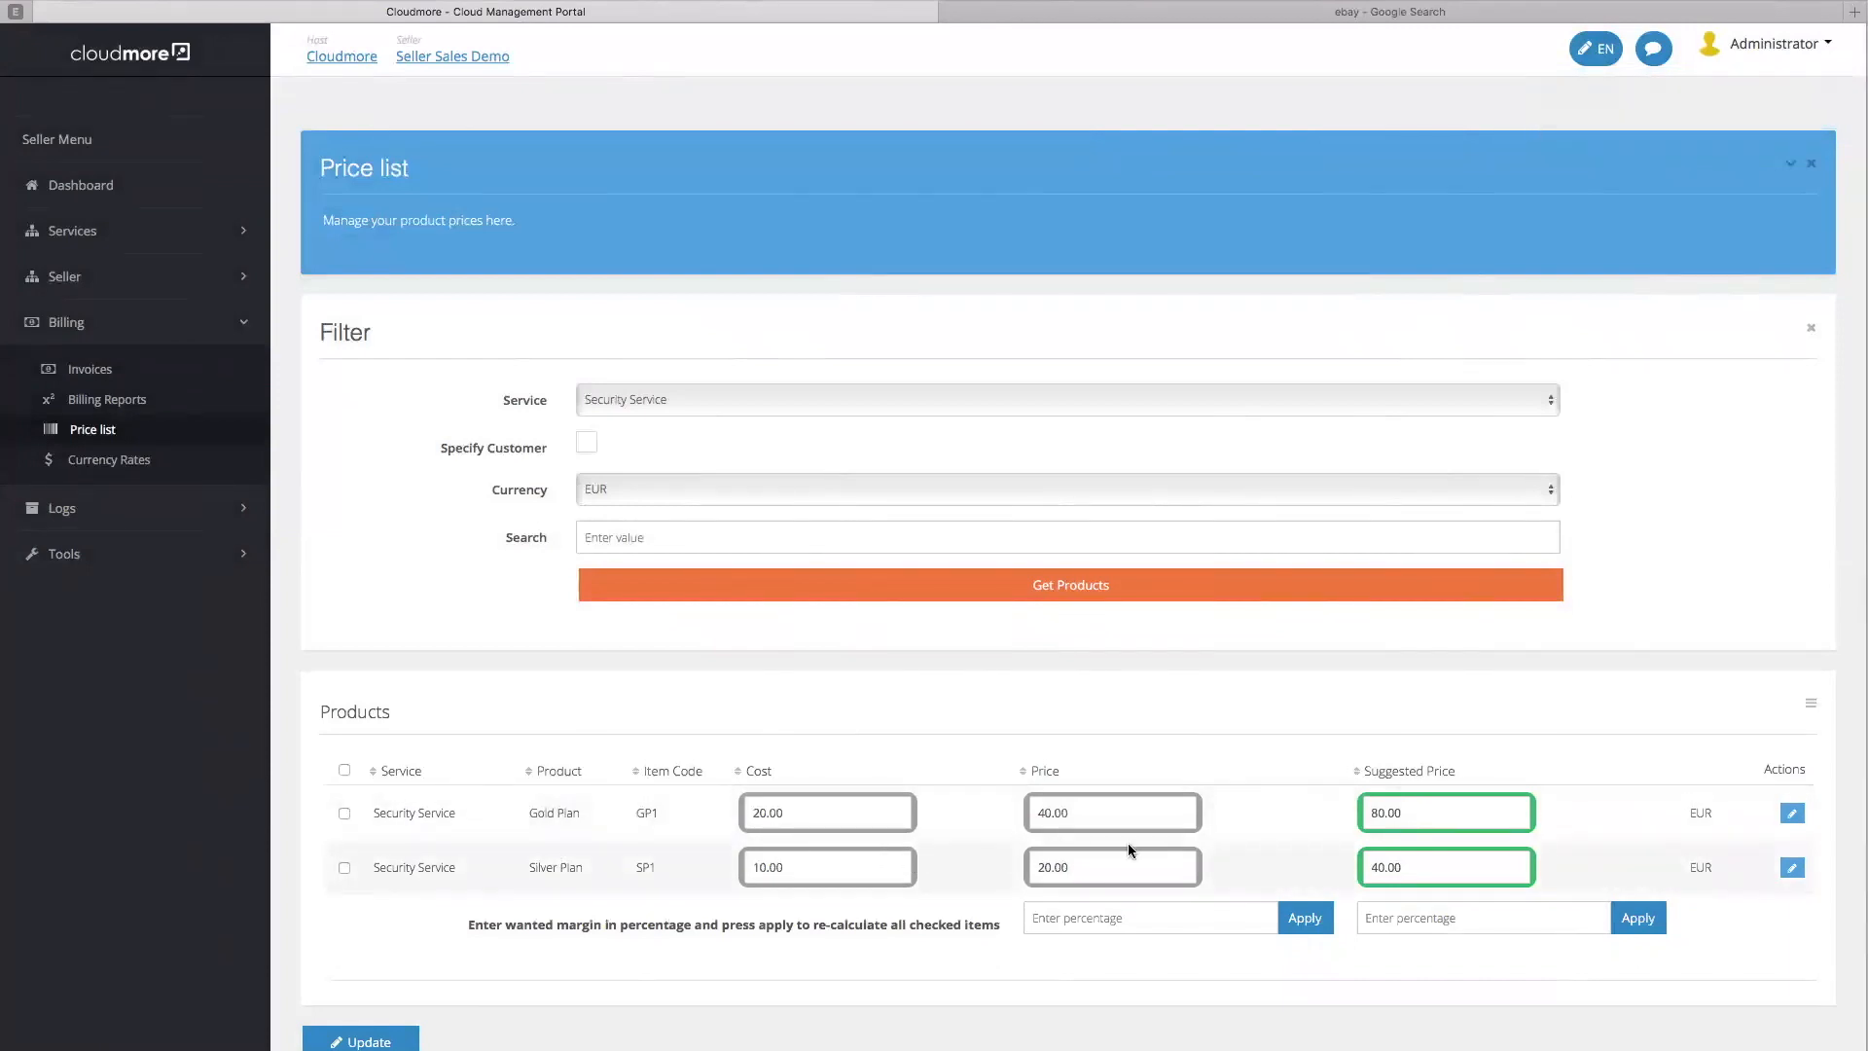
Switch the price list to USD and give Gold Plan cost 20, price 40, suggested 80
left_click(727, 492)
left_click(724, 518)
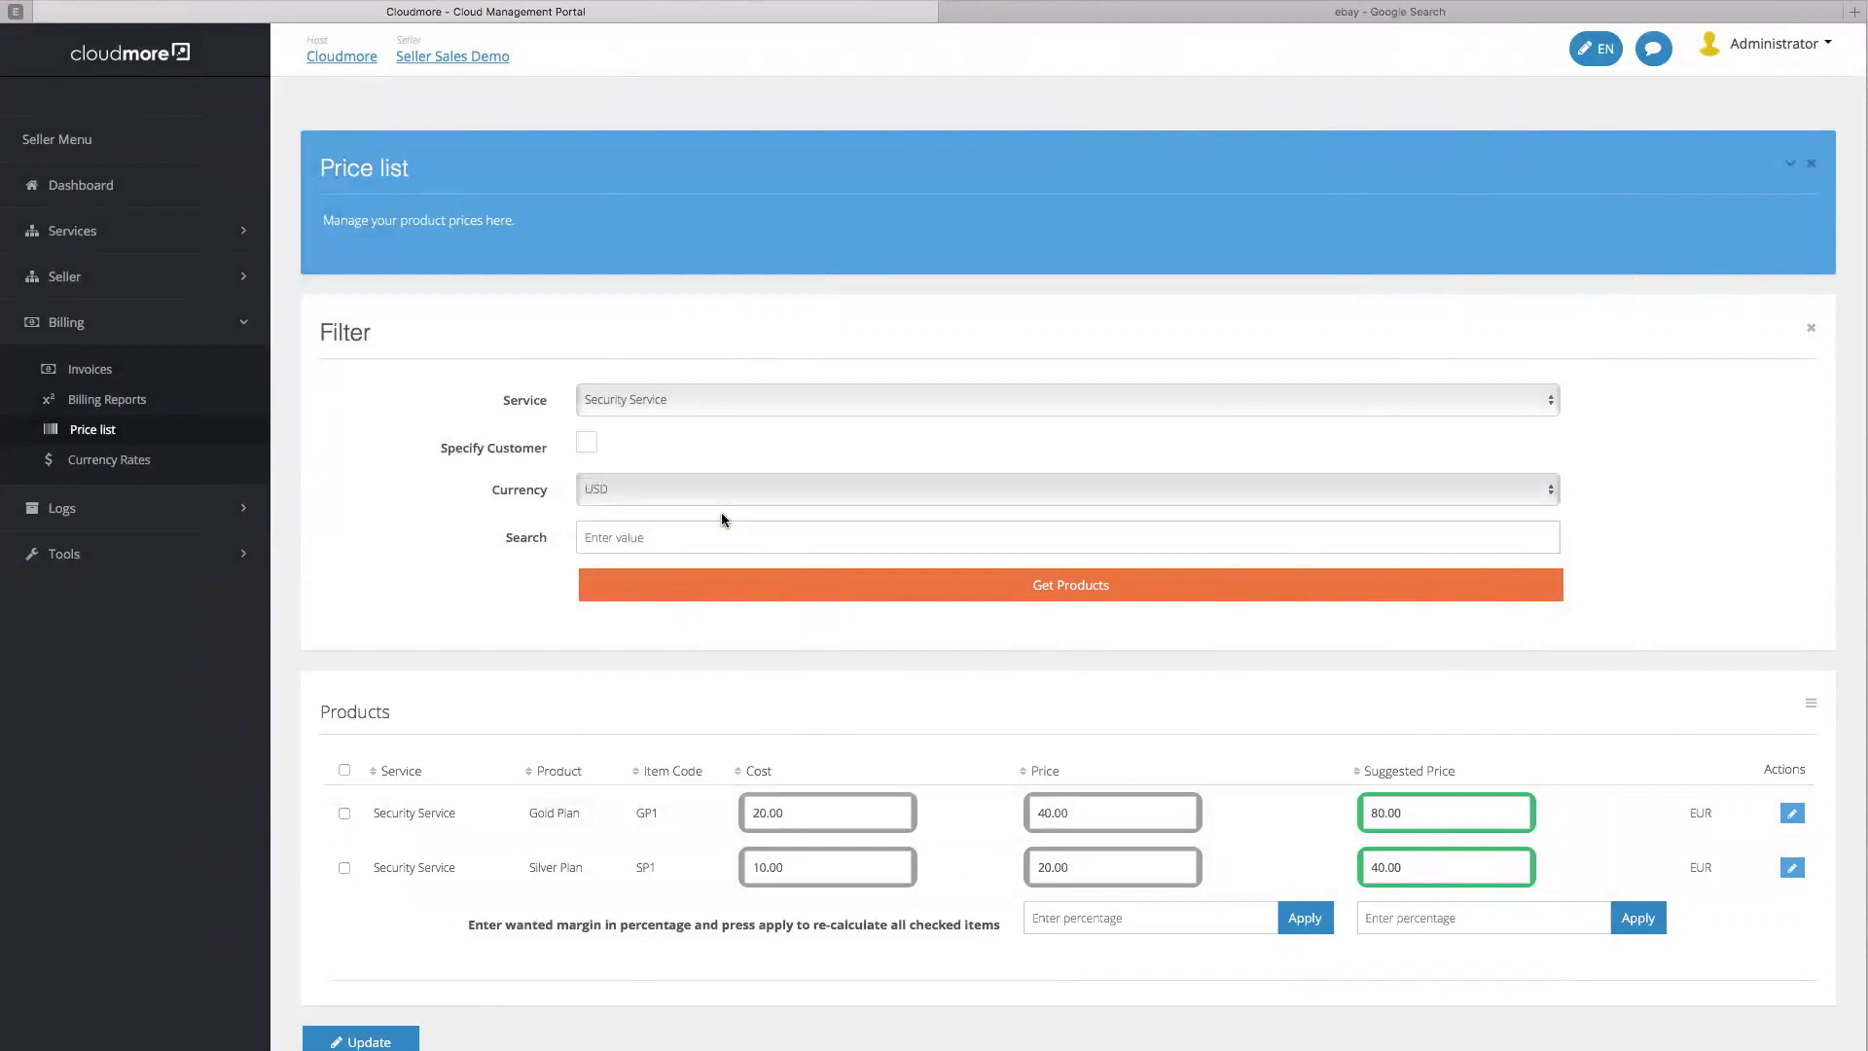
left_click(725, 590)
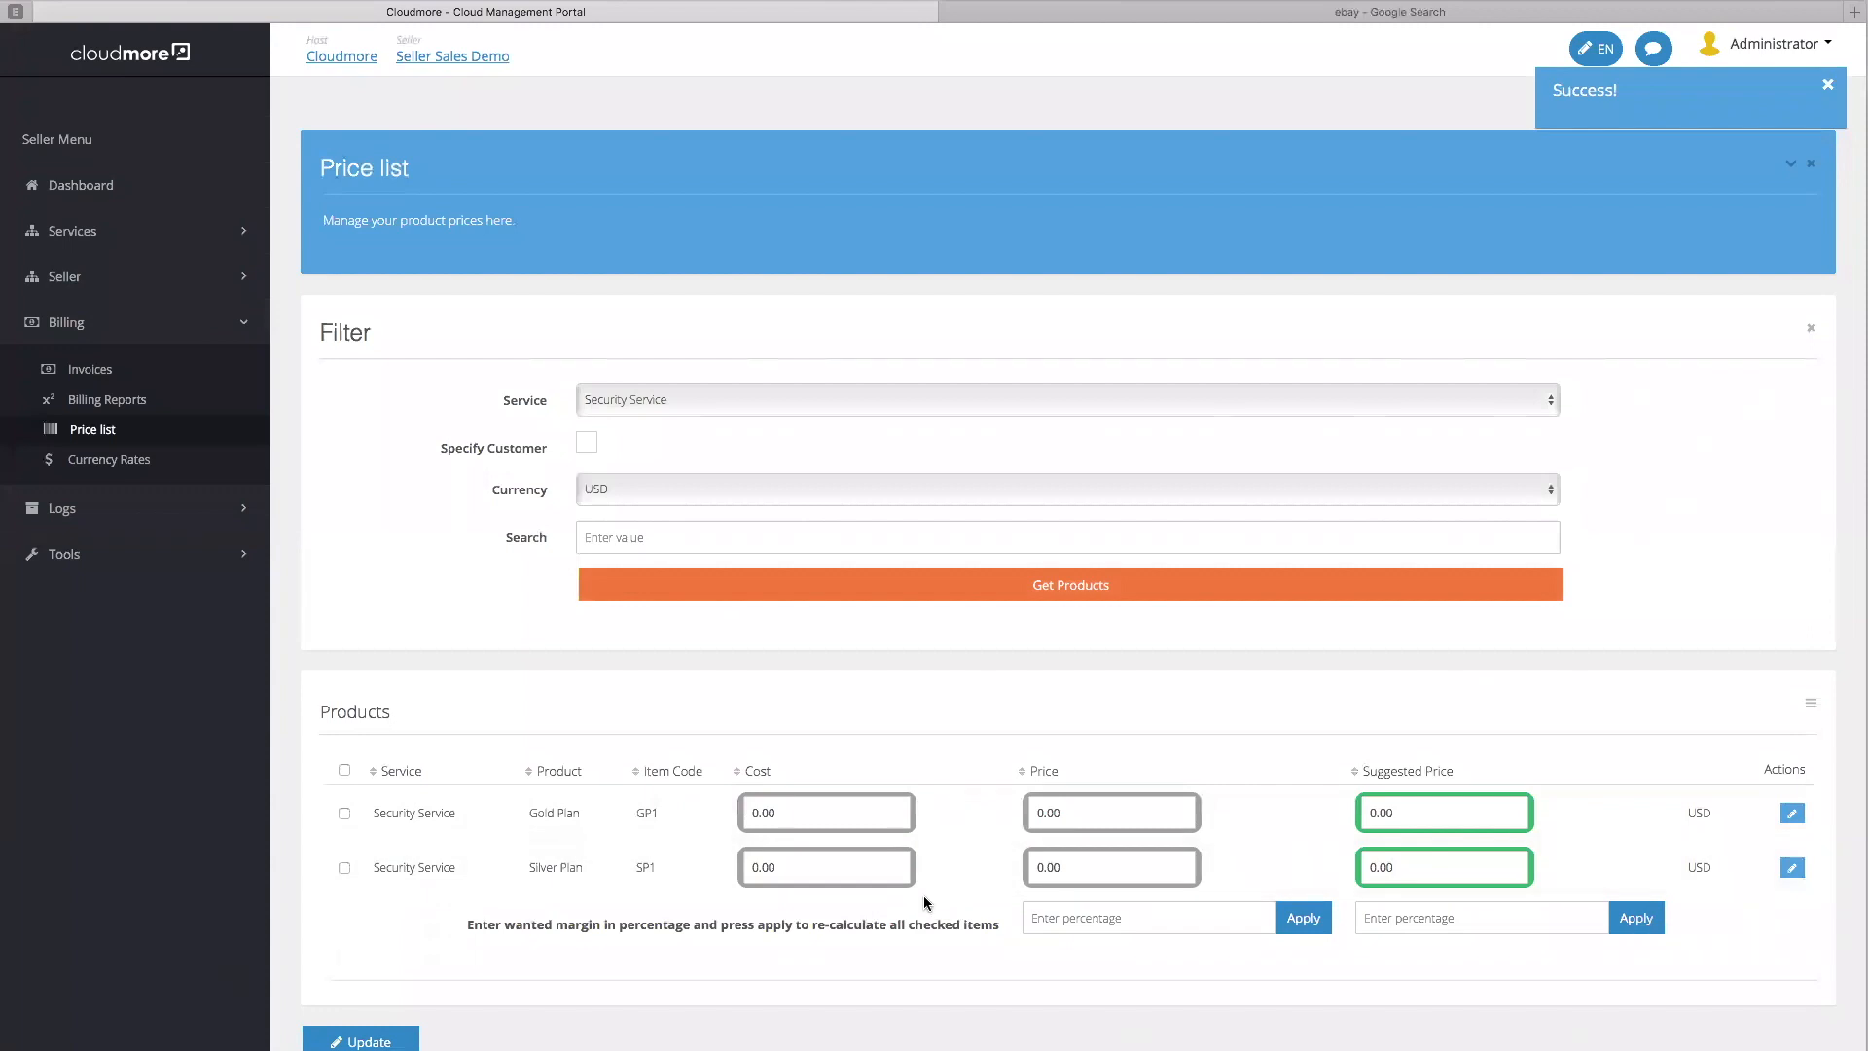
left_click_drag(825, 815, 696, 819)
type("20")
key("Tab")
key("Tab")
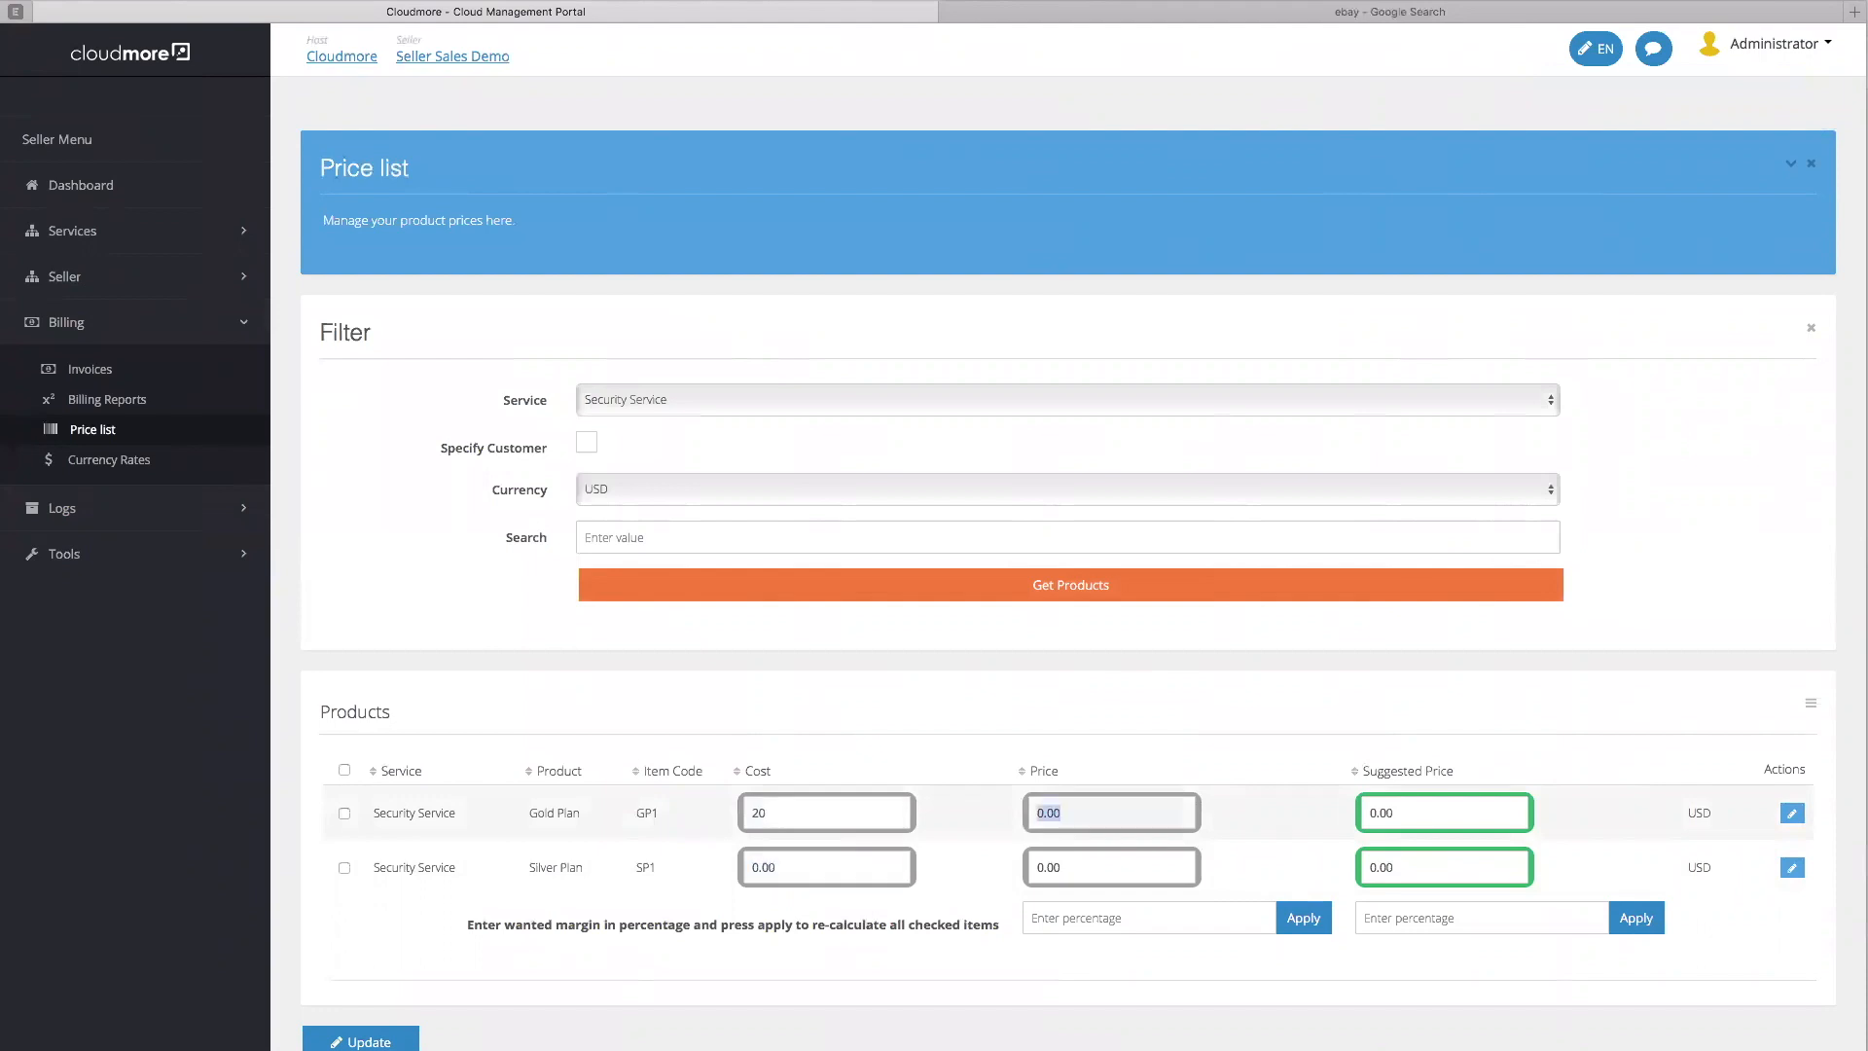
type("40")
key("Tab")
key("Tab")
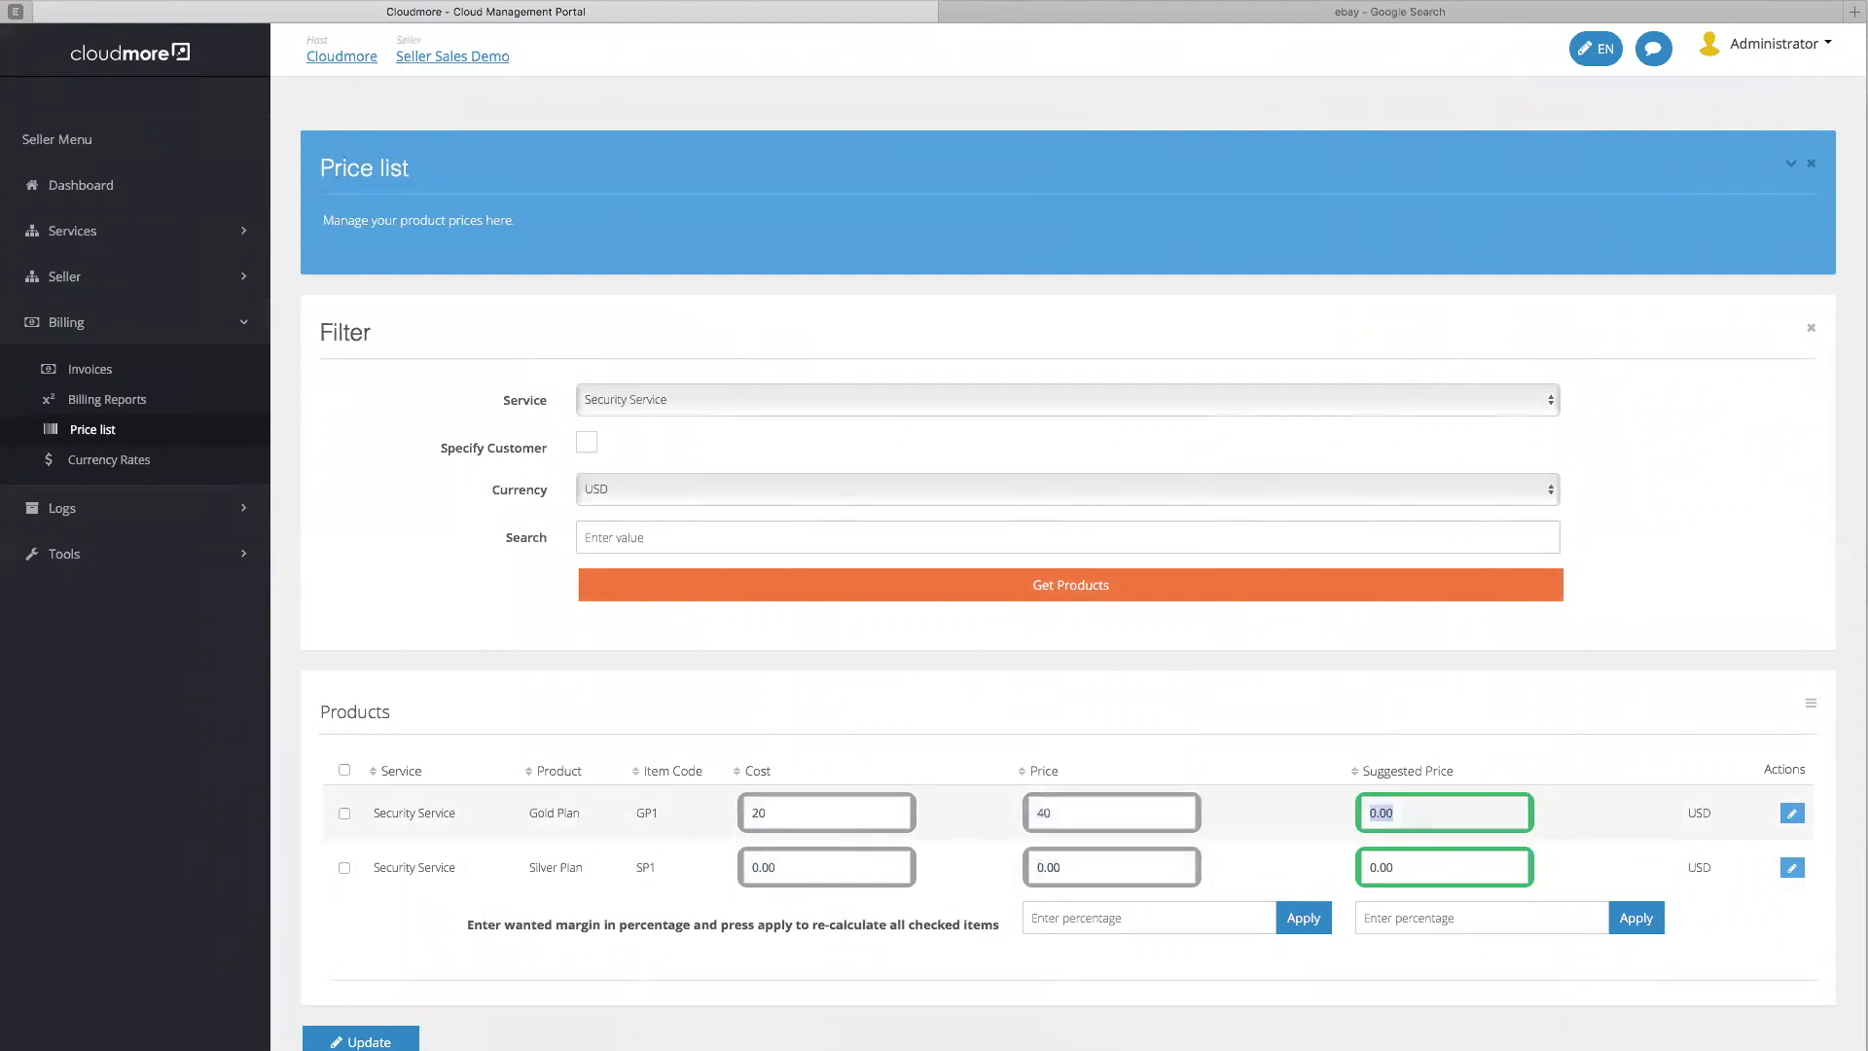
type("80")
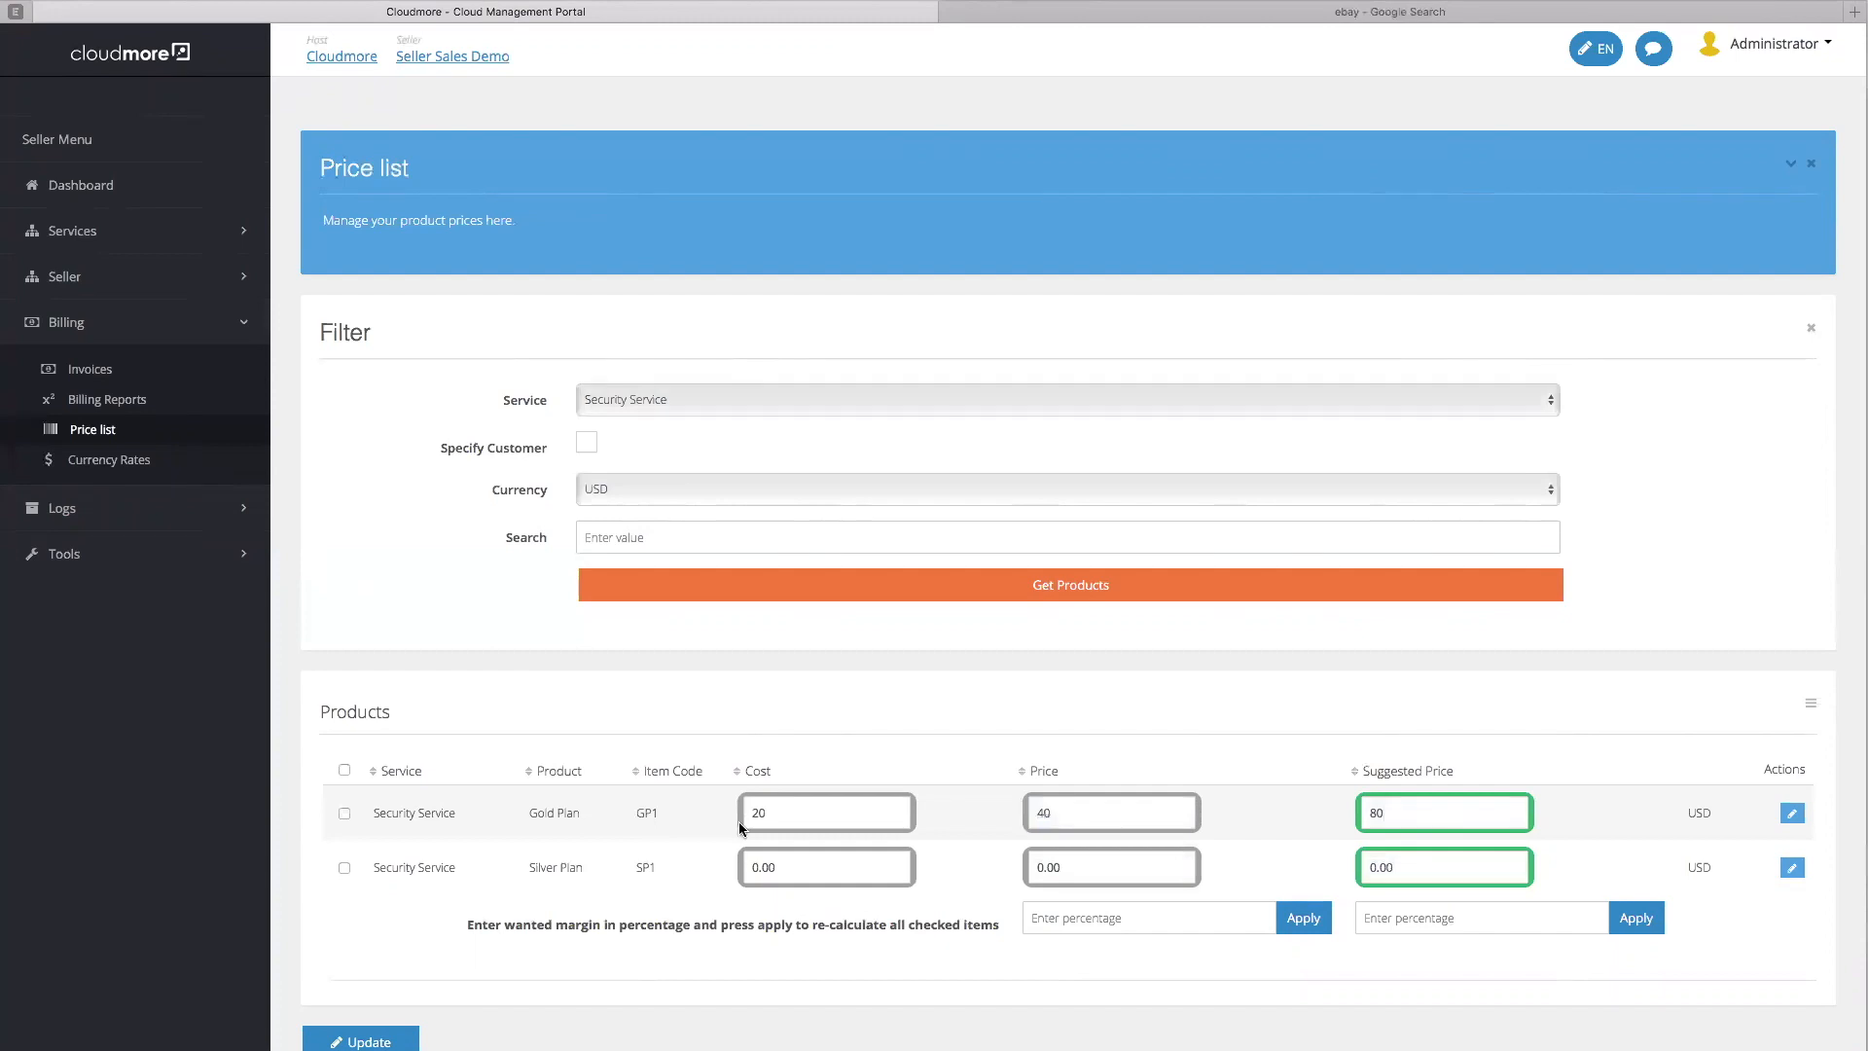
Give Silver Plan USD cost 10, price 20, suggested 40 and save the prices
left_click(732, 864)
type("10")
key("Tab")
type("20")
key("Tab")
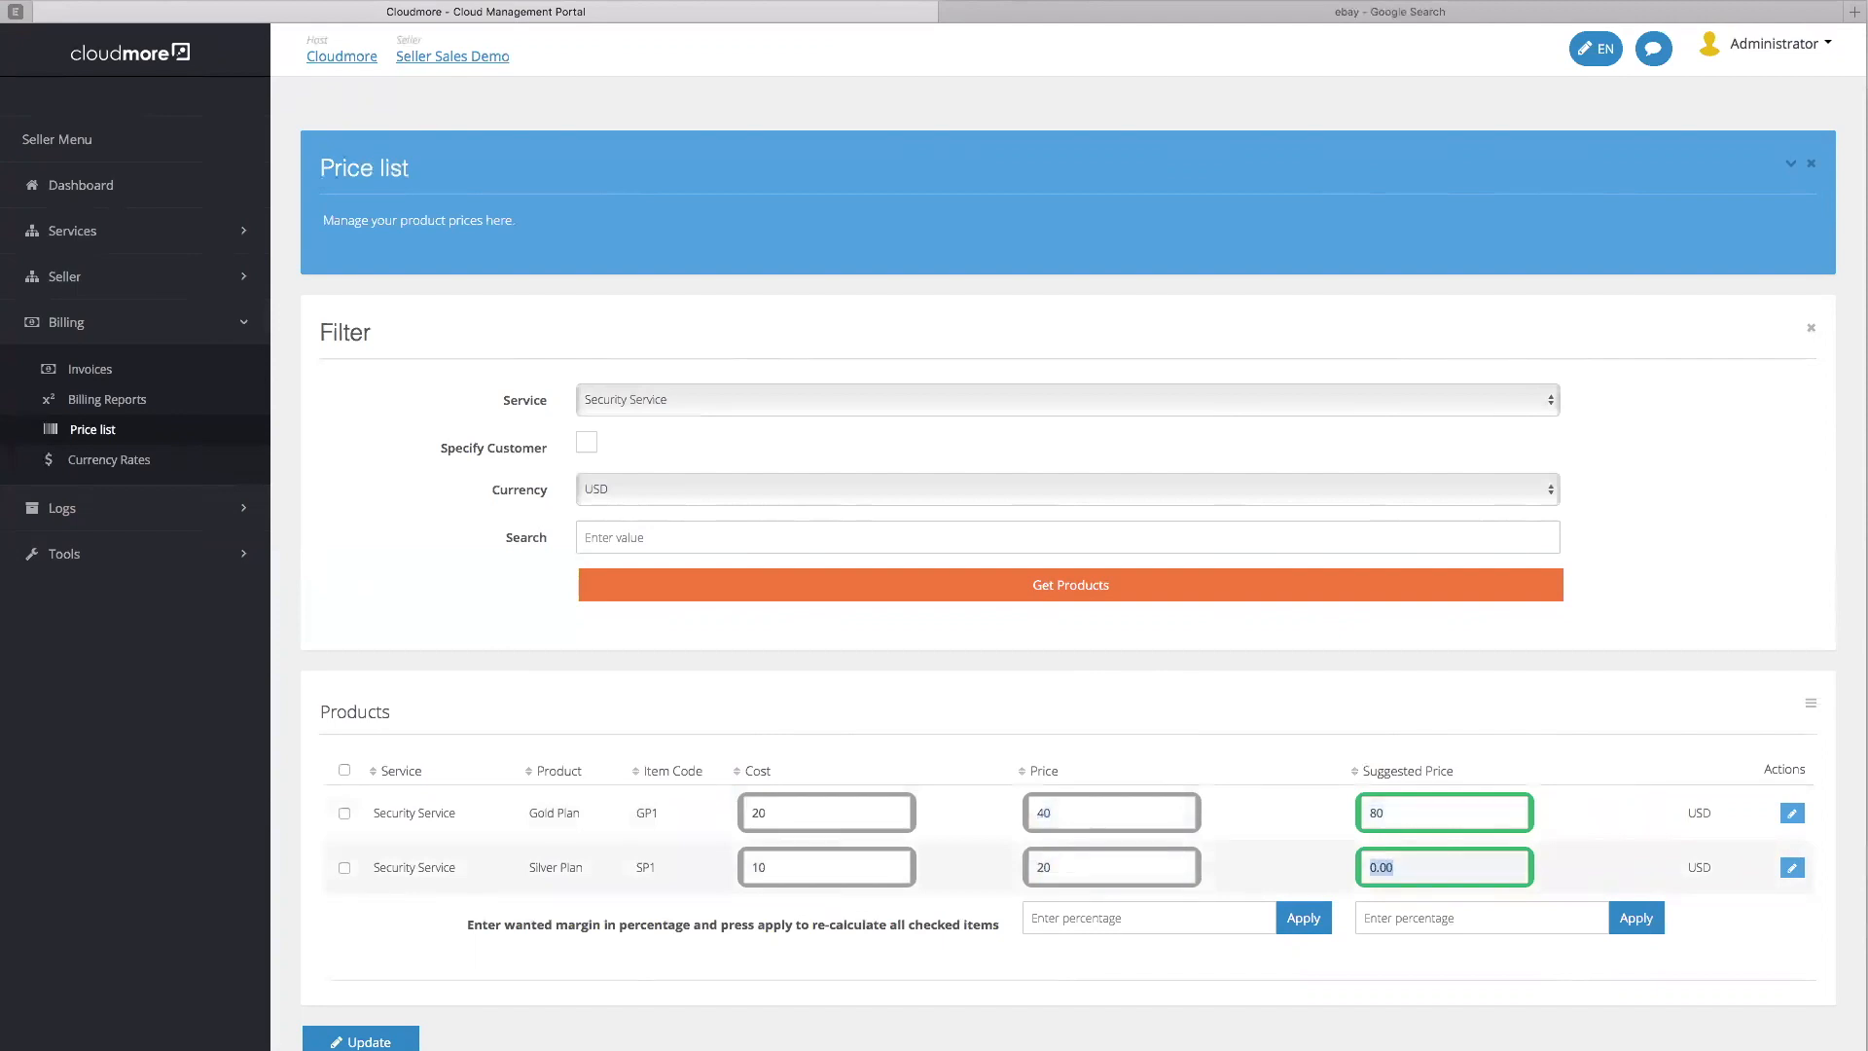
type("40")
left_click(355, 1042)
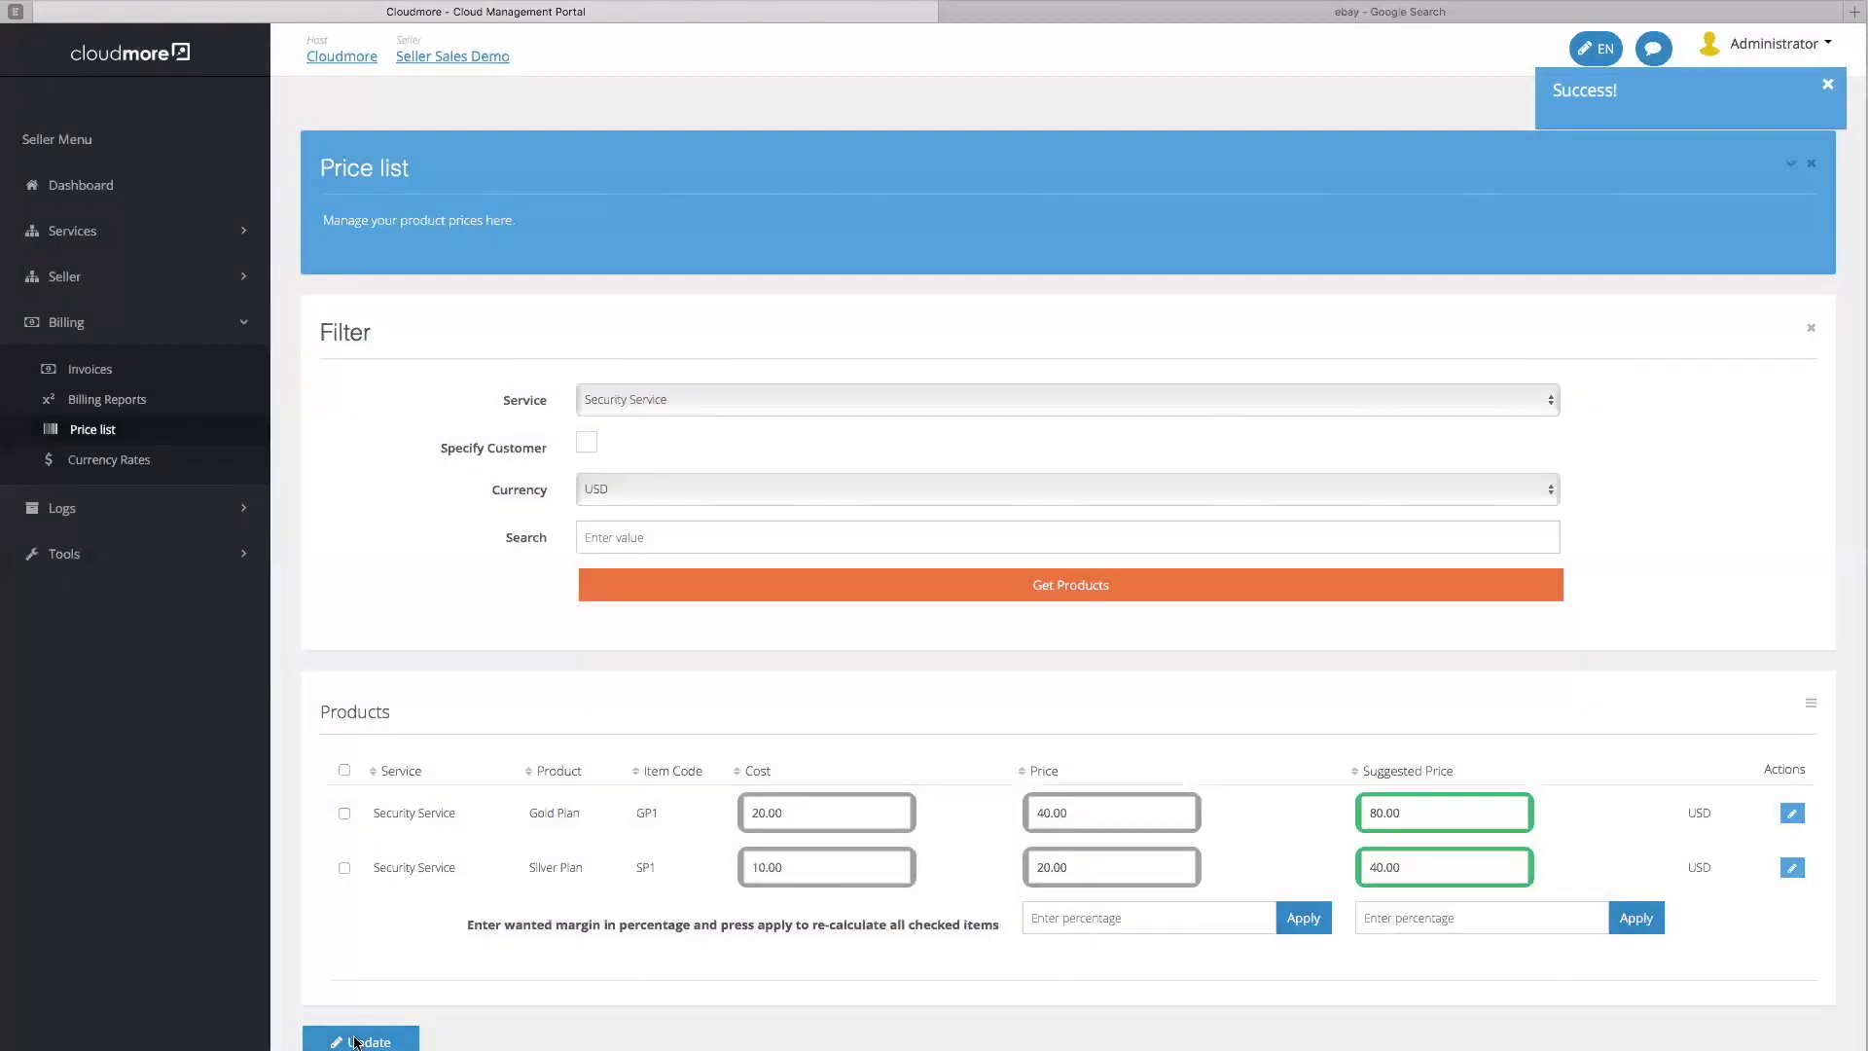
left_click(1390, 922)
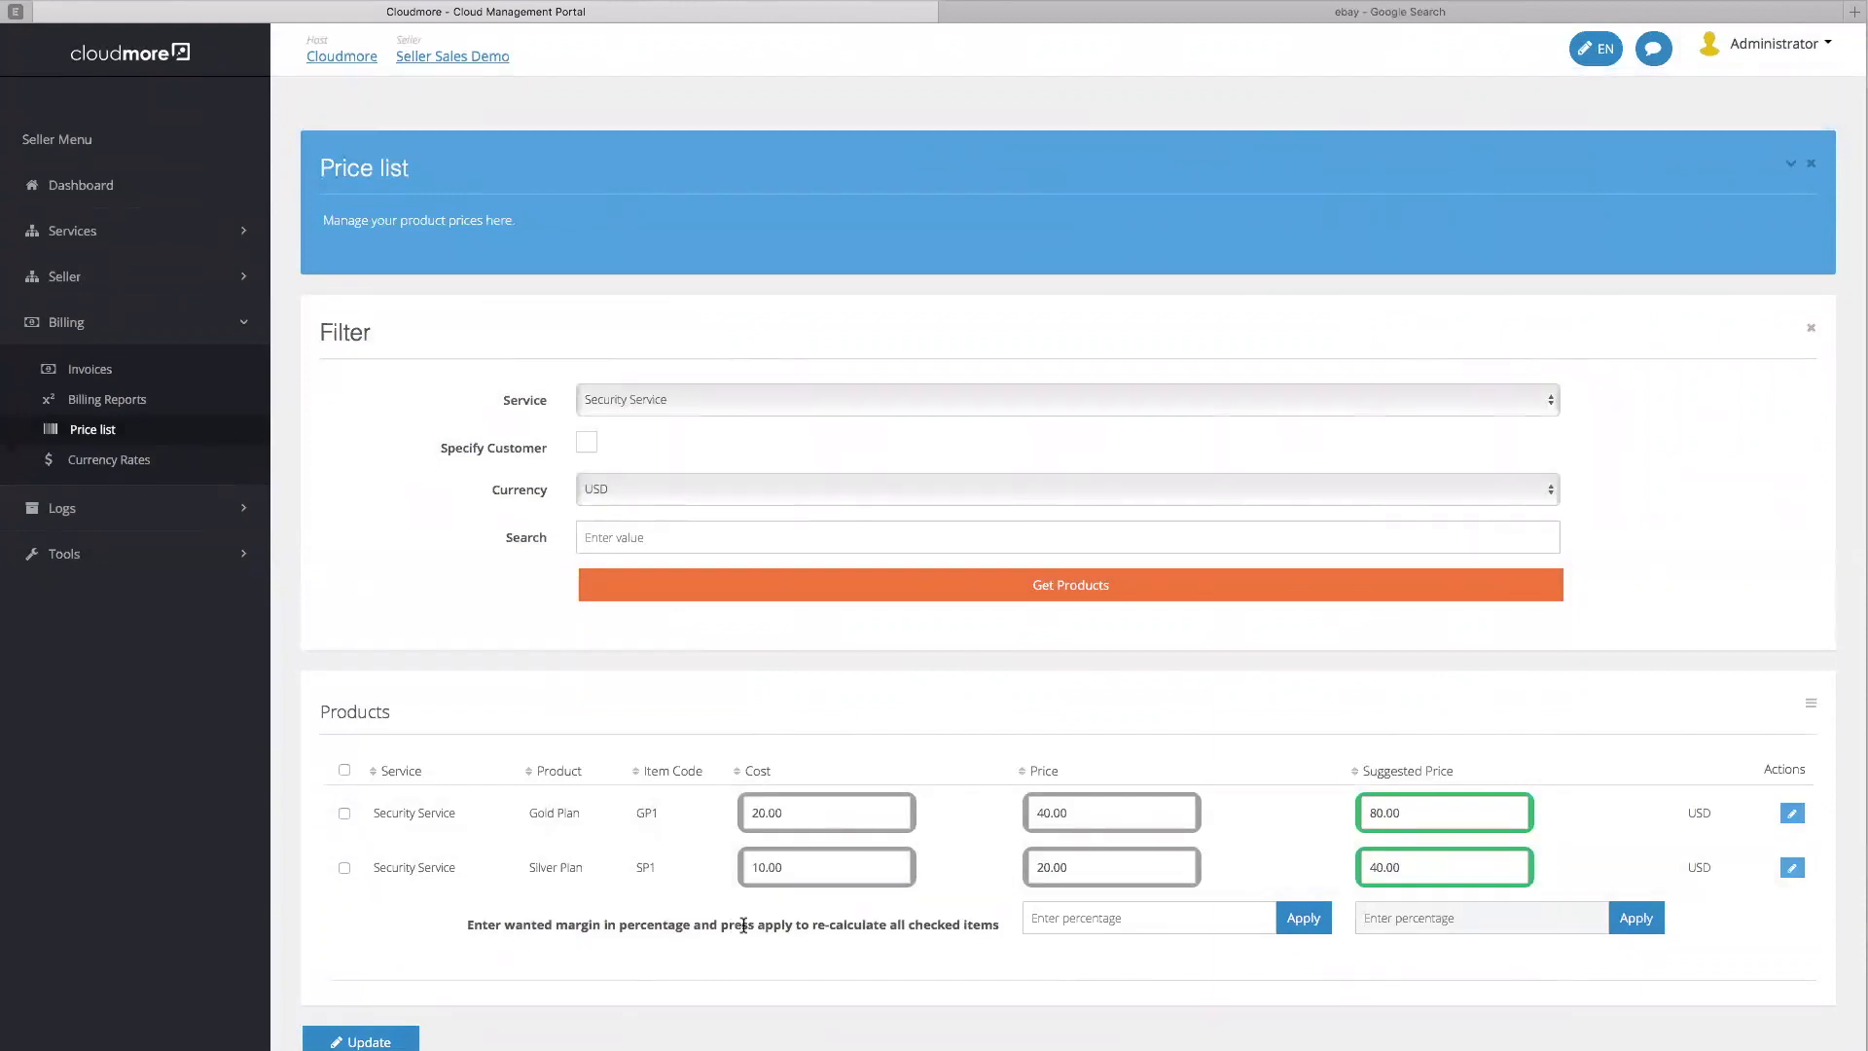
Log in as the Cloudmore Demo Reseller account to reach the reseller dashboard
left_click(1133, 922)
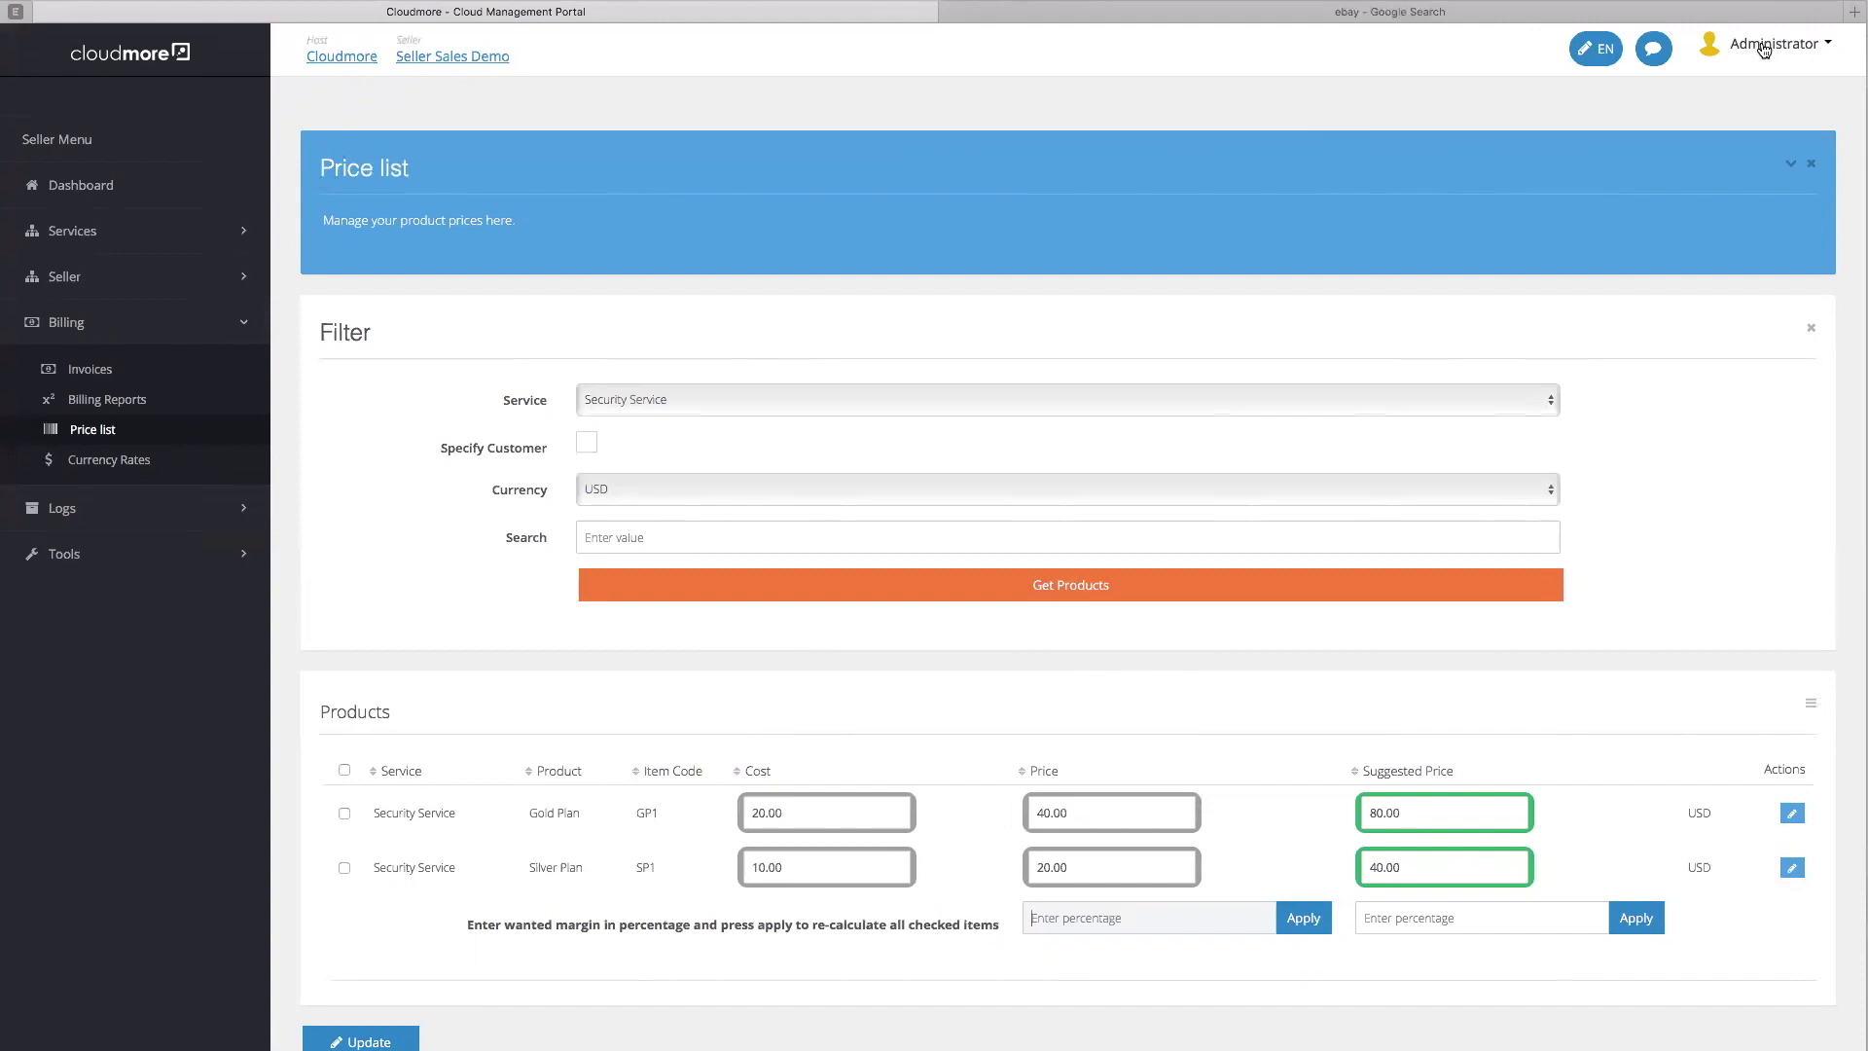
left_click(1763, 51)
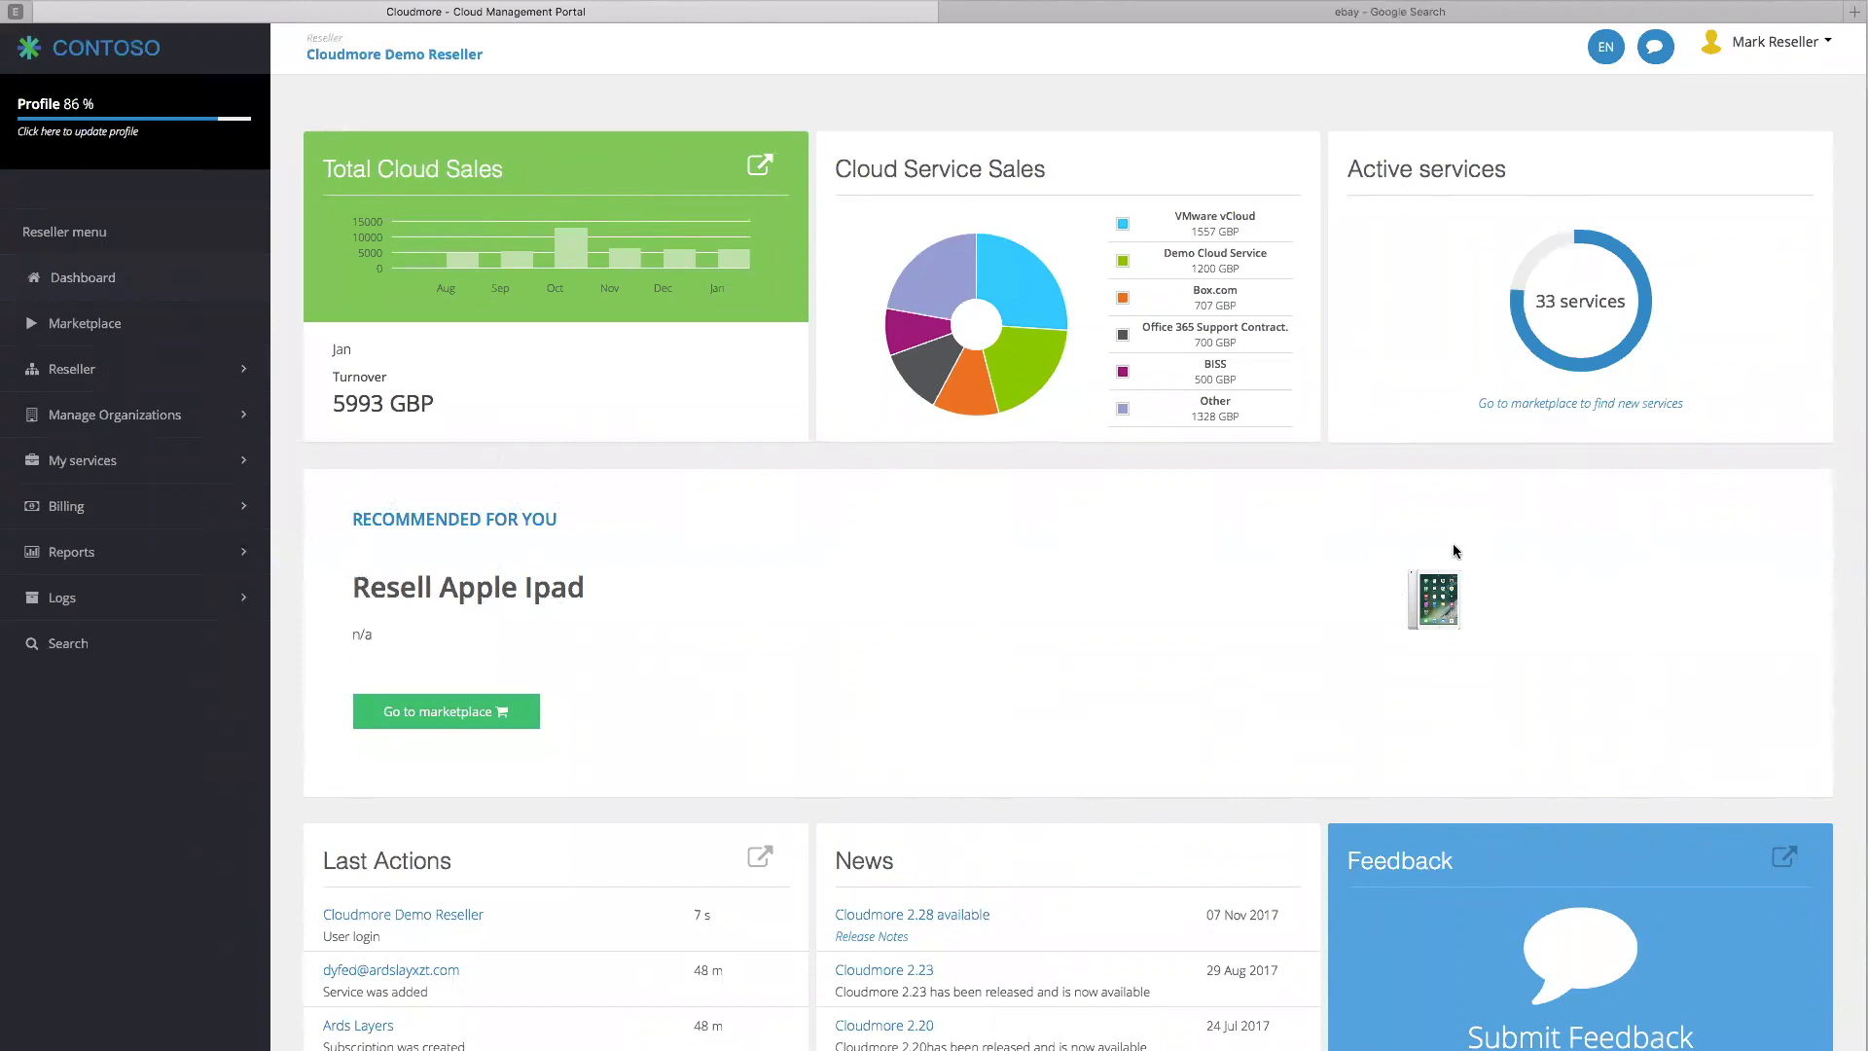
Go to the reseller Marketplace and open the Security Service card
scroll(1565, 443, "up", 1)
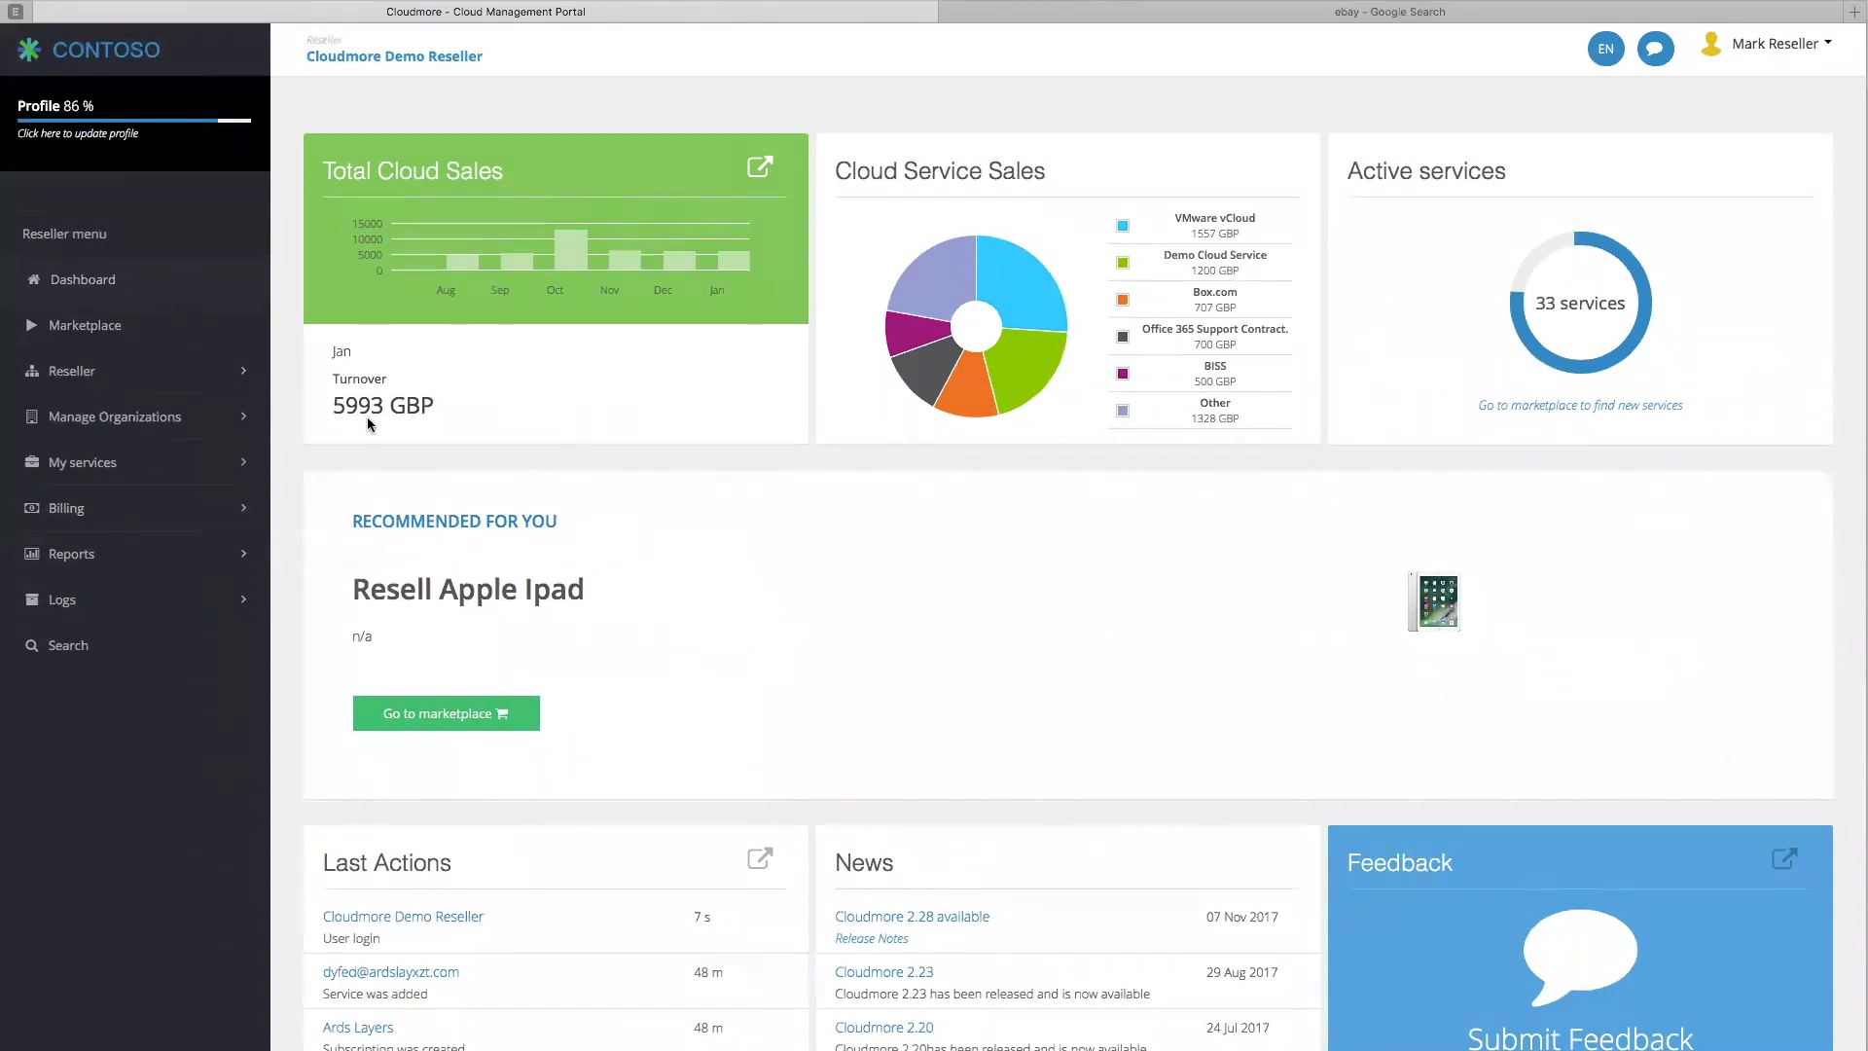
left_click(86, 329)
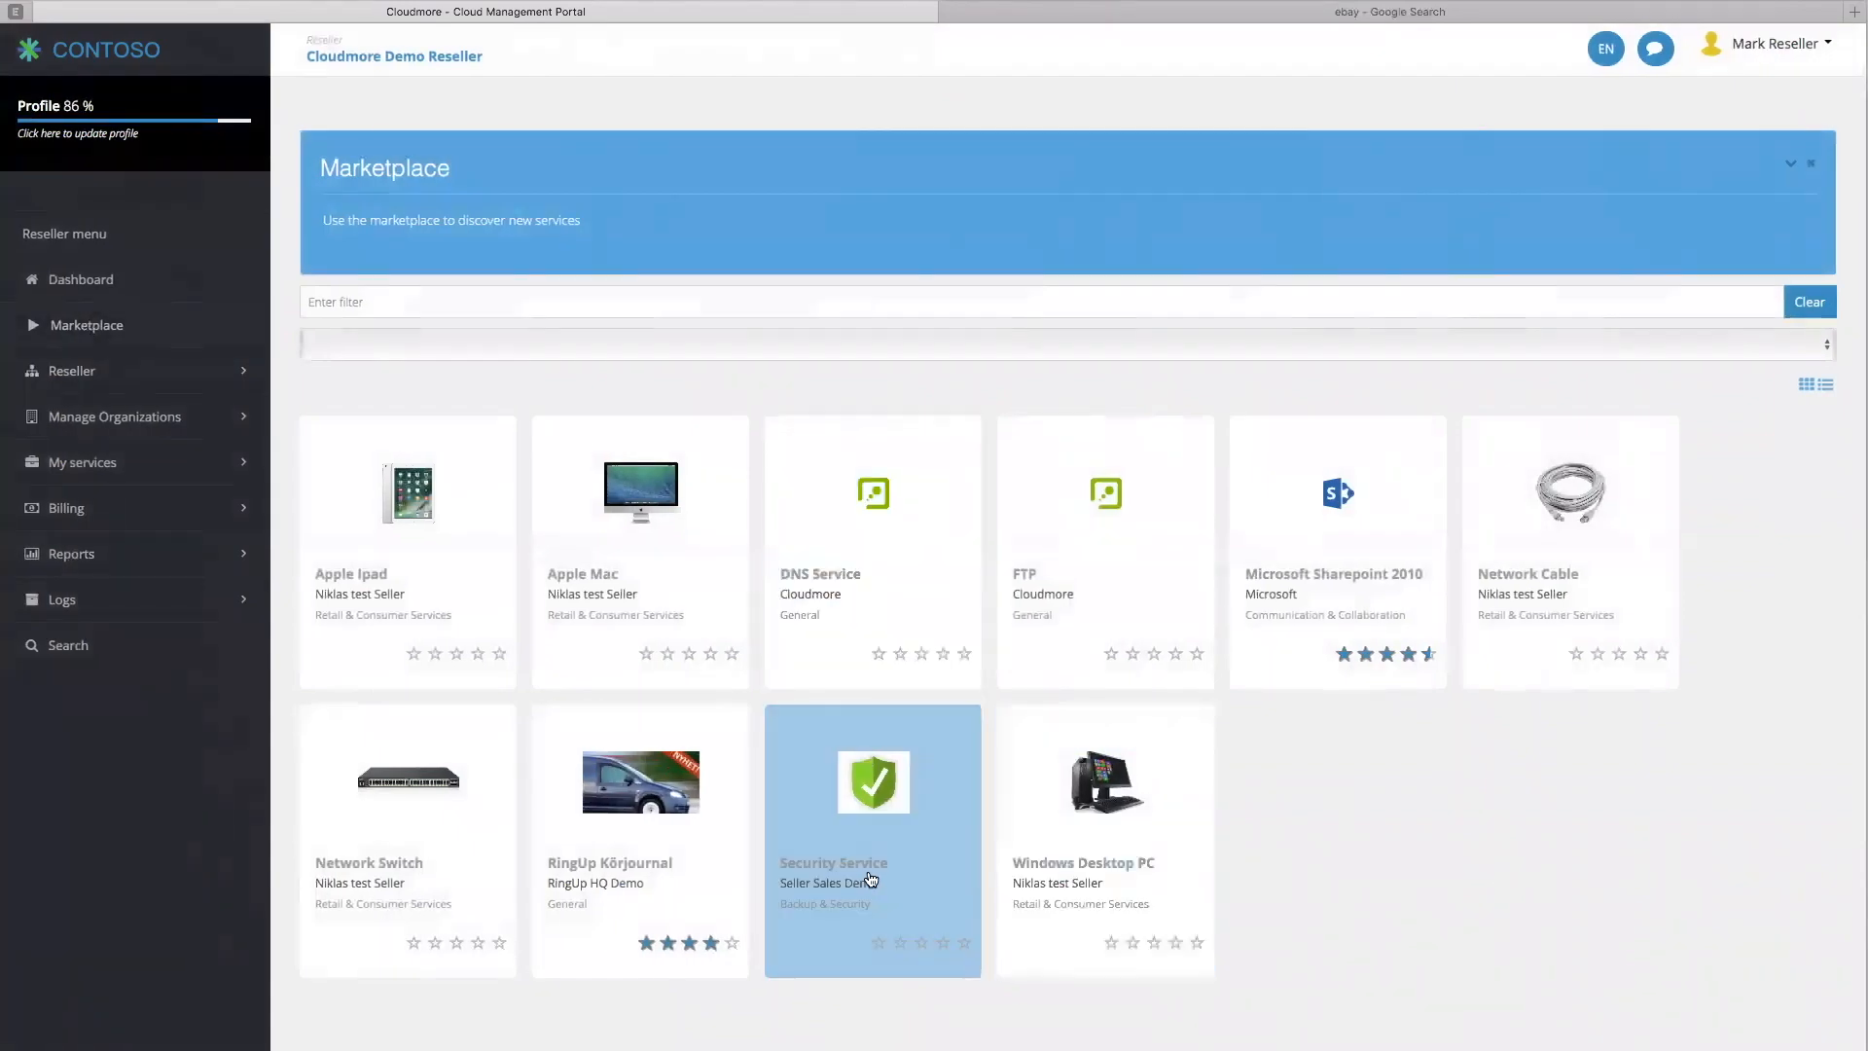
left_click(873, 800)
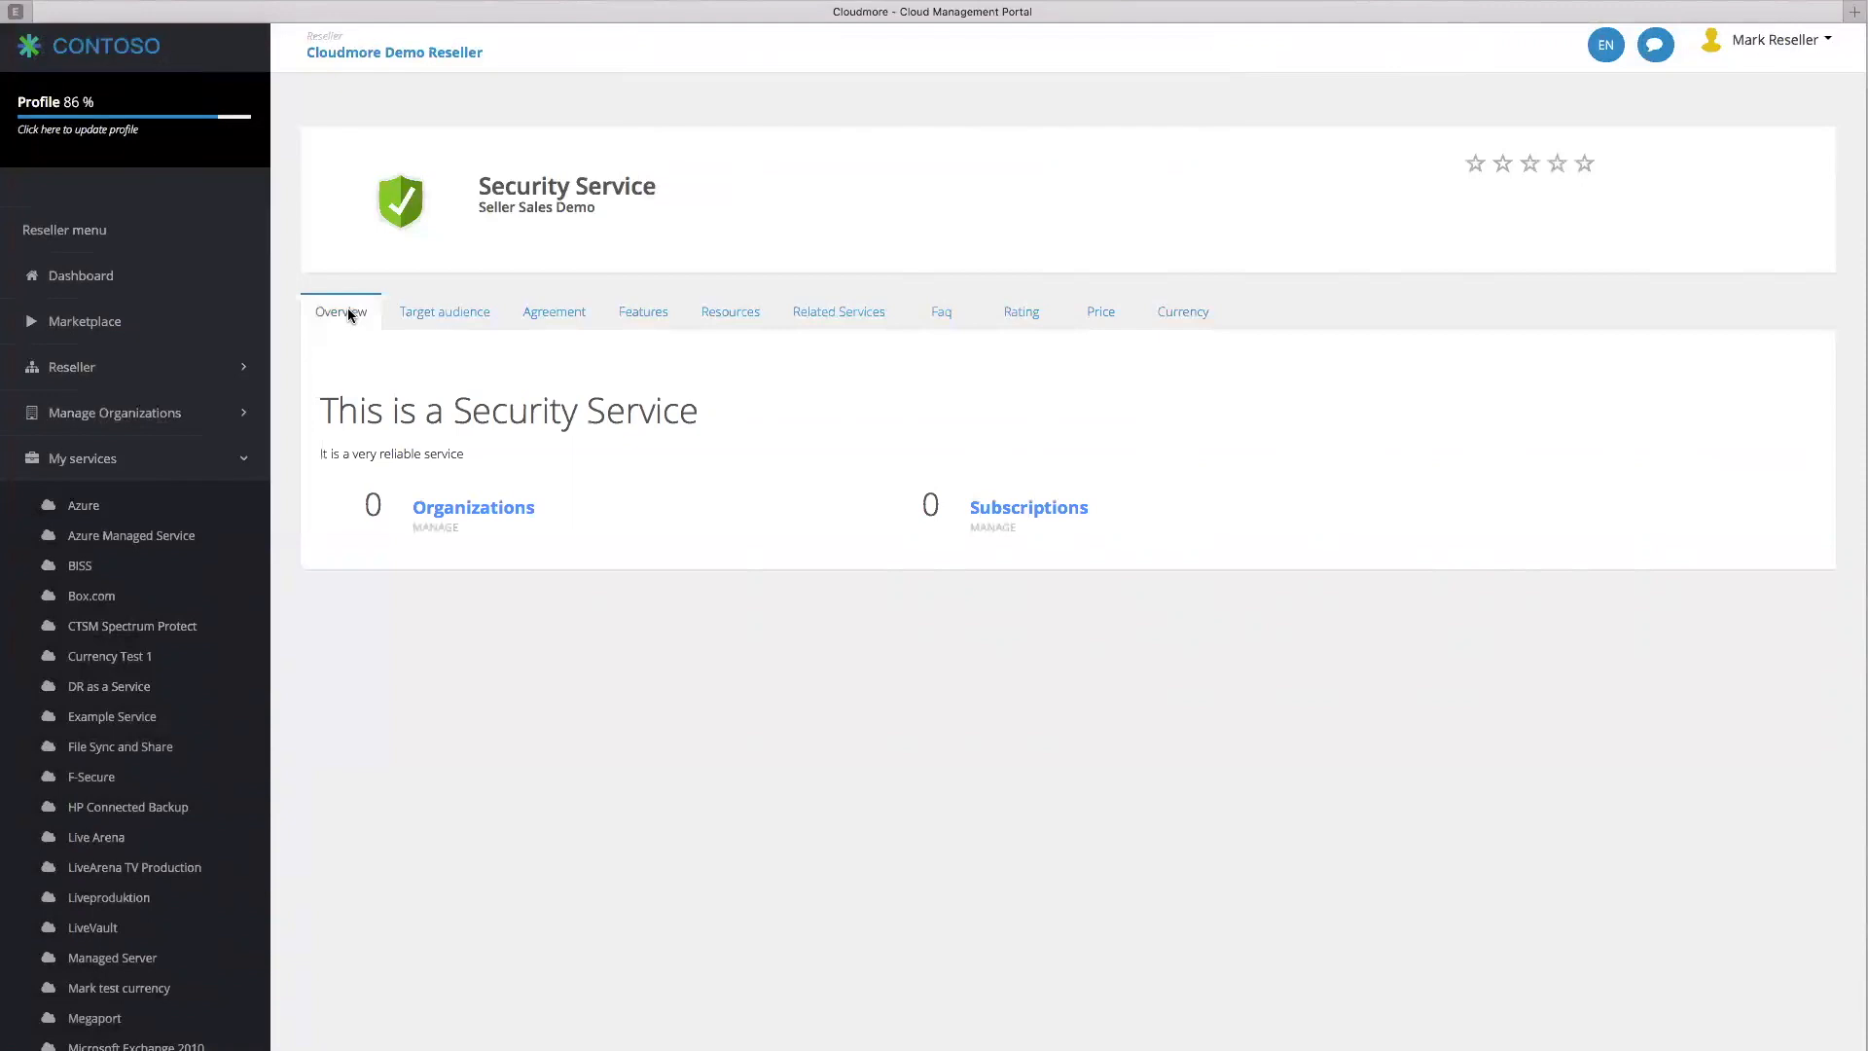
Browse the Security Service's Agreement, Features, Related Services and Price tabs, showing Gold Plan GP1 at 80.00 EUR and Silver Plan SP1 at 40.00 EUR
left_click(552, 312)
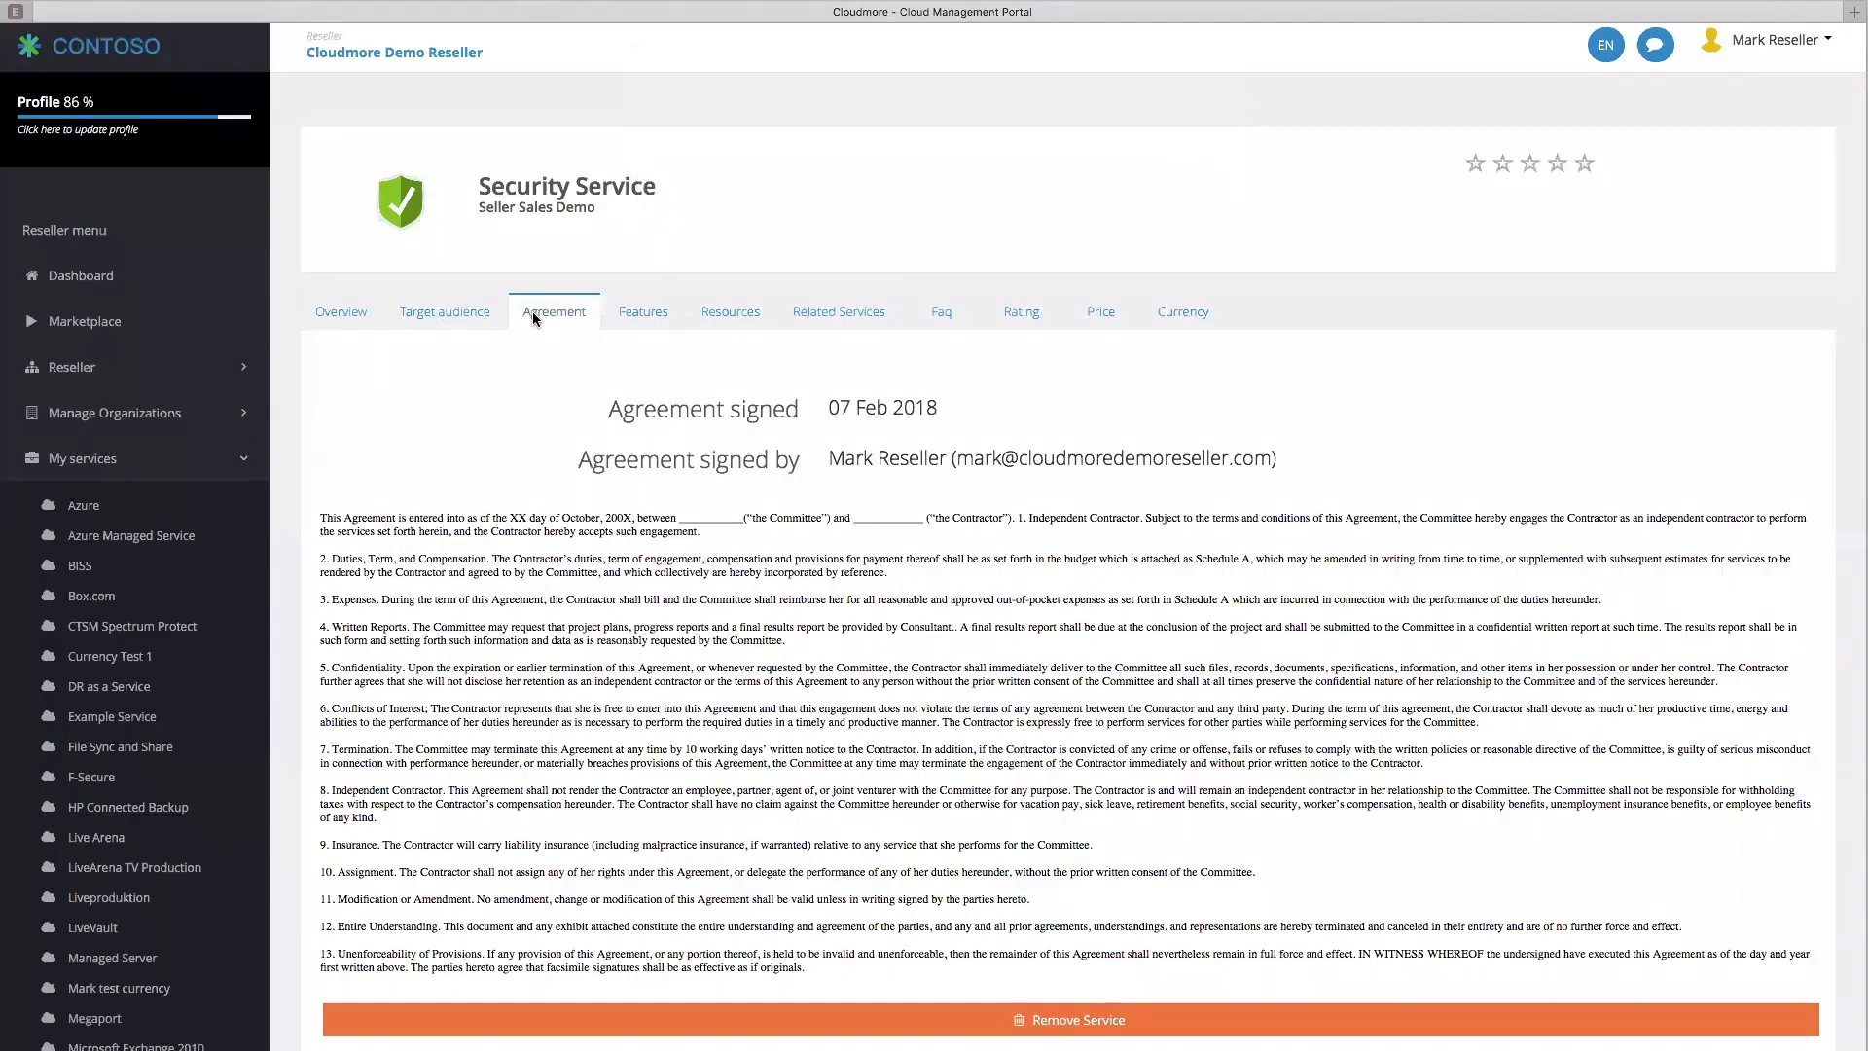
left_click(658, 314)
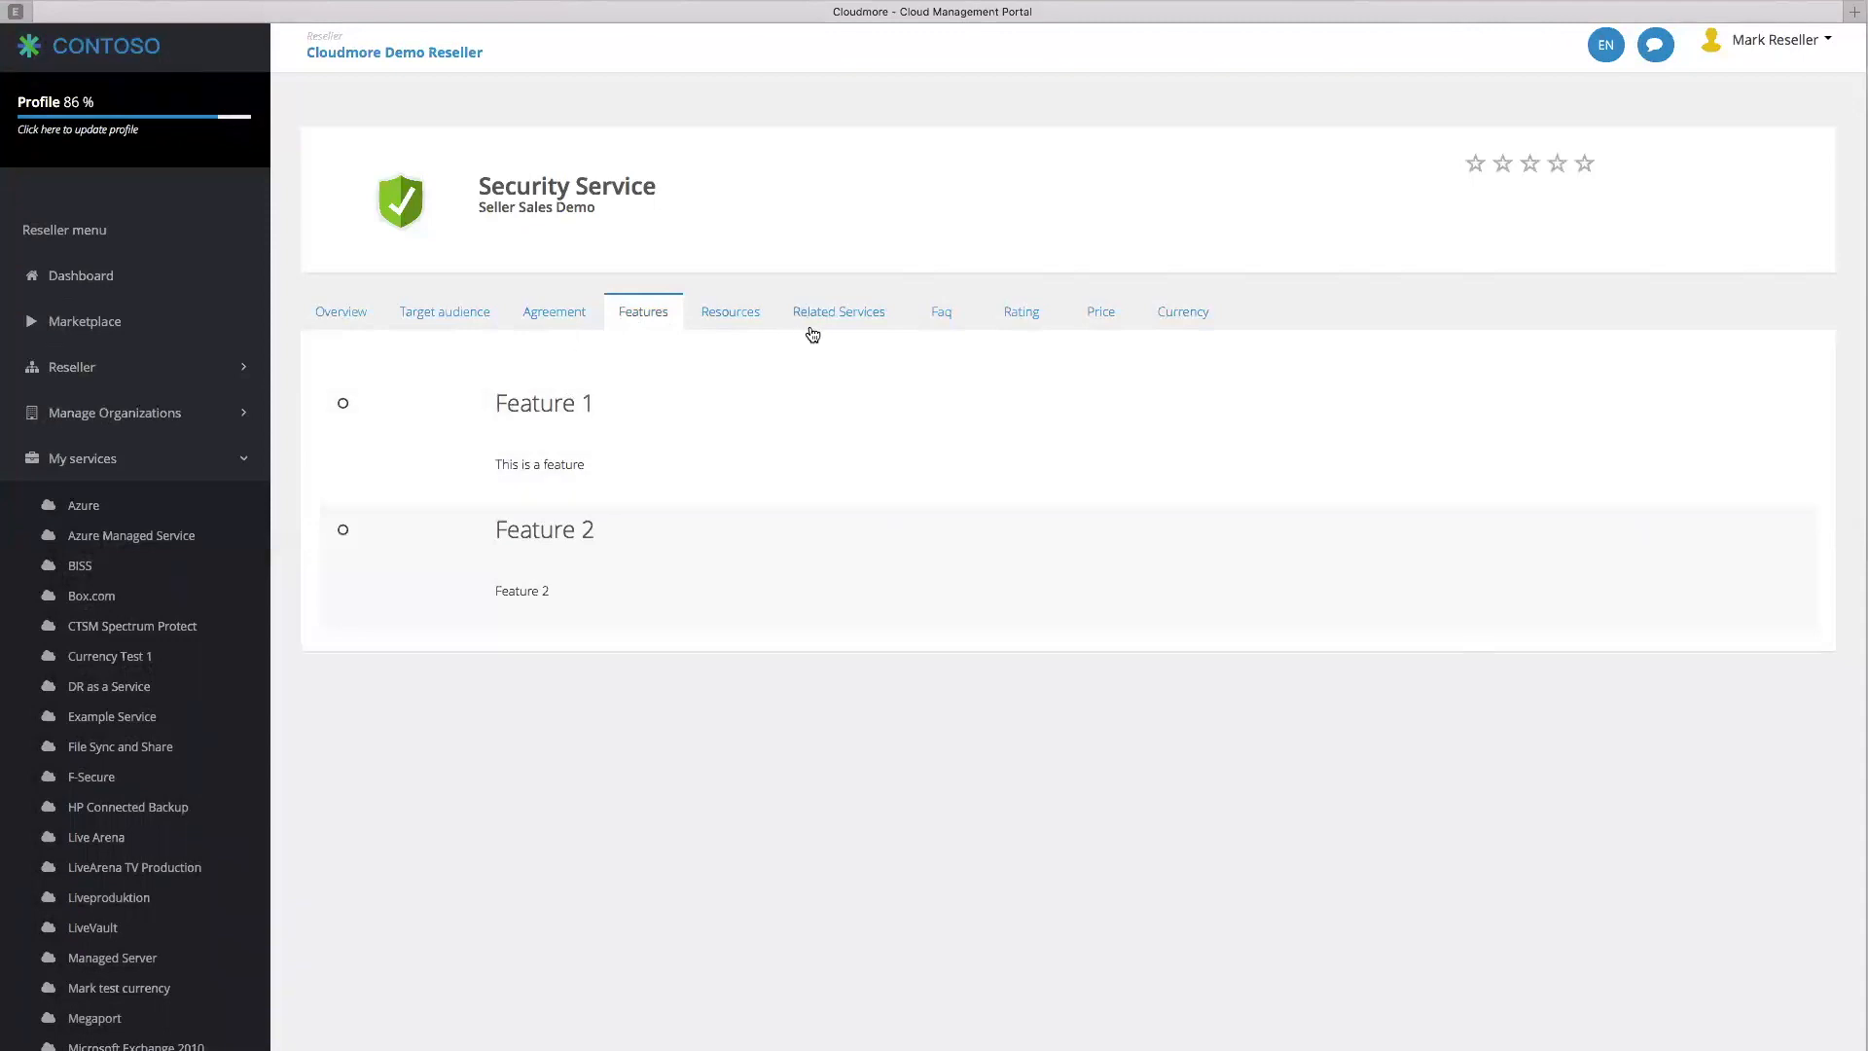
left_click(839, 314)
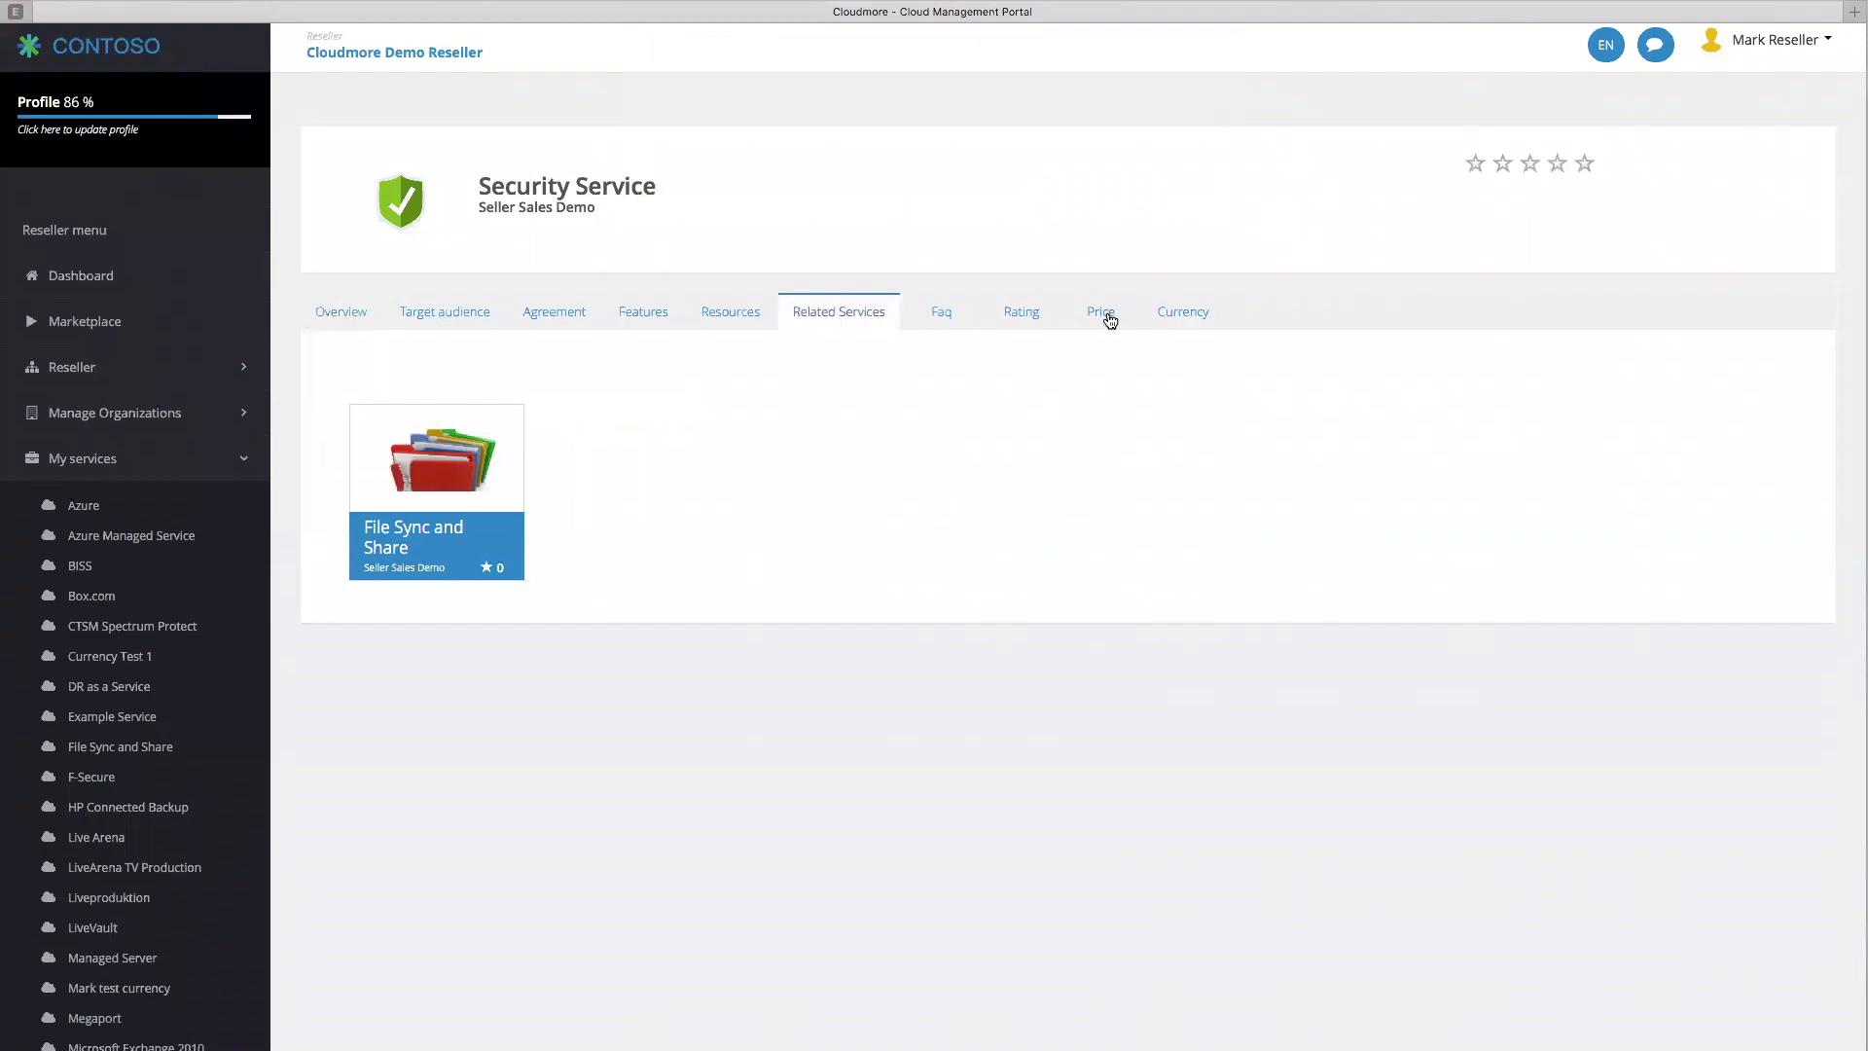
left_click(1104, 314)
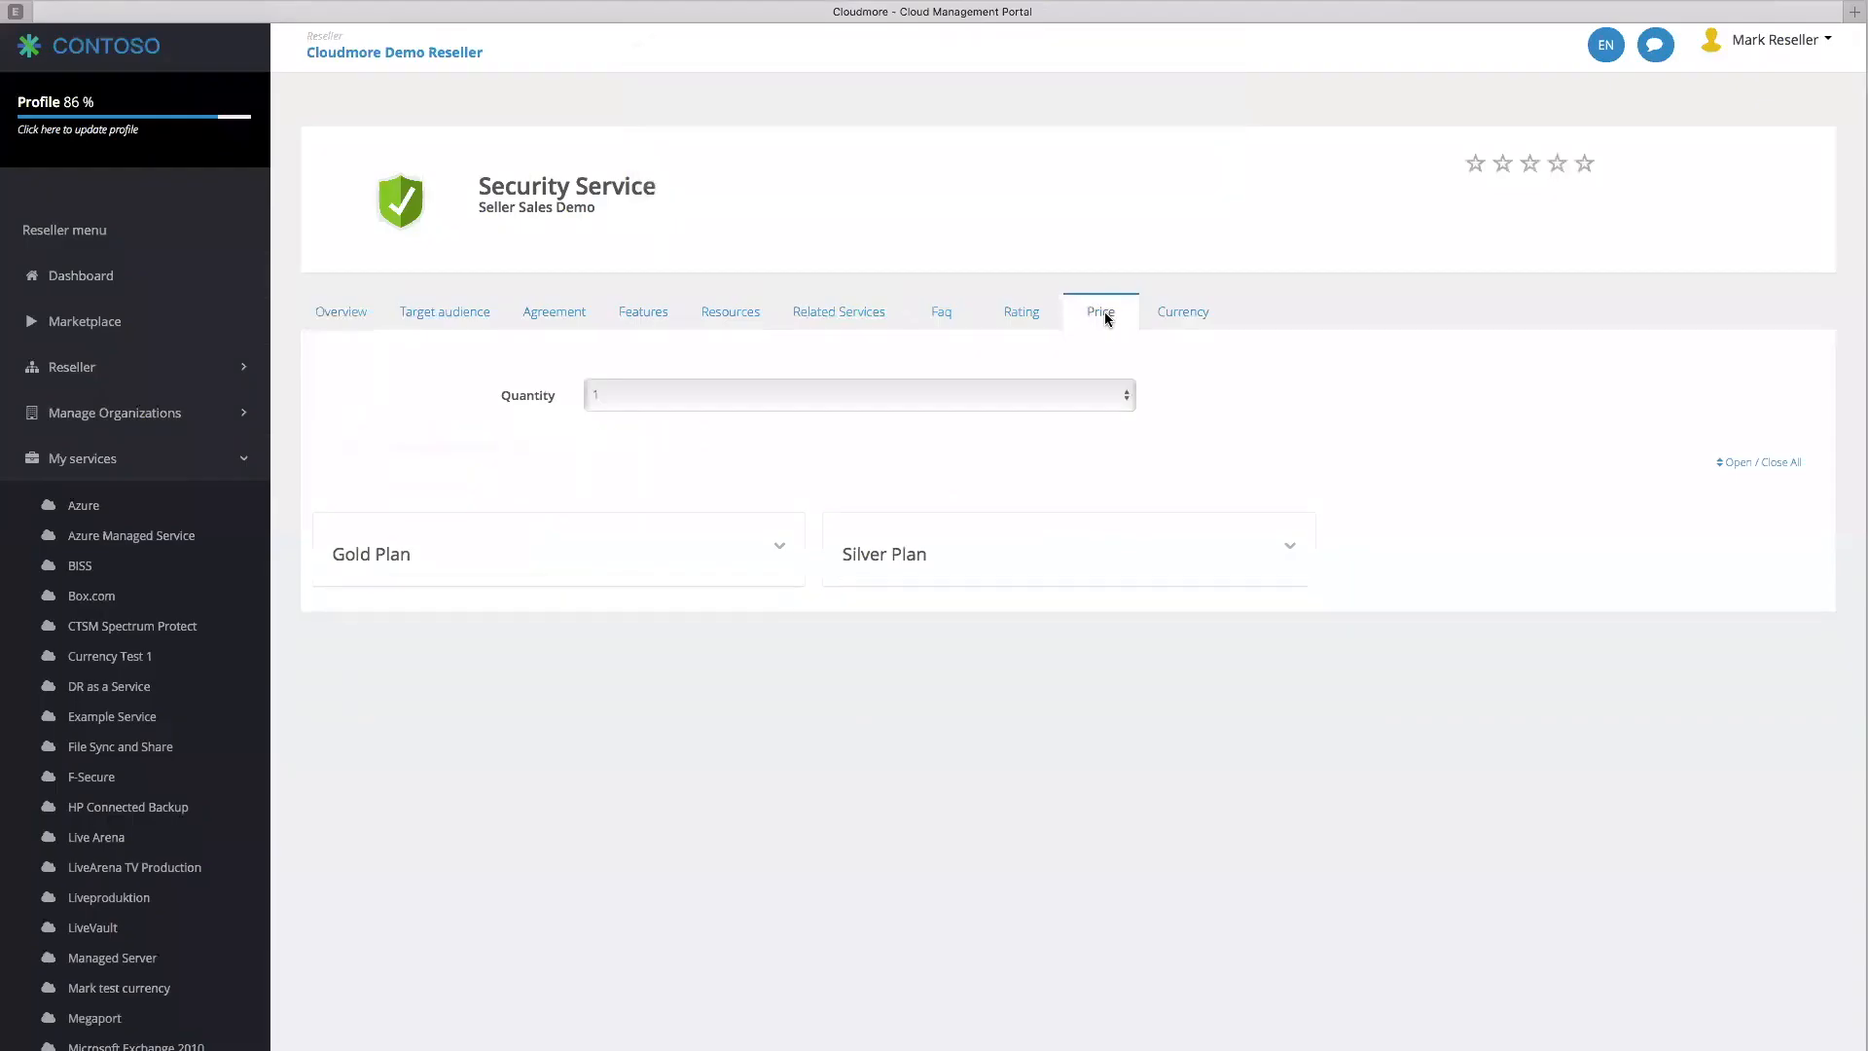
left_click(777, 544)
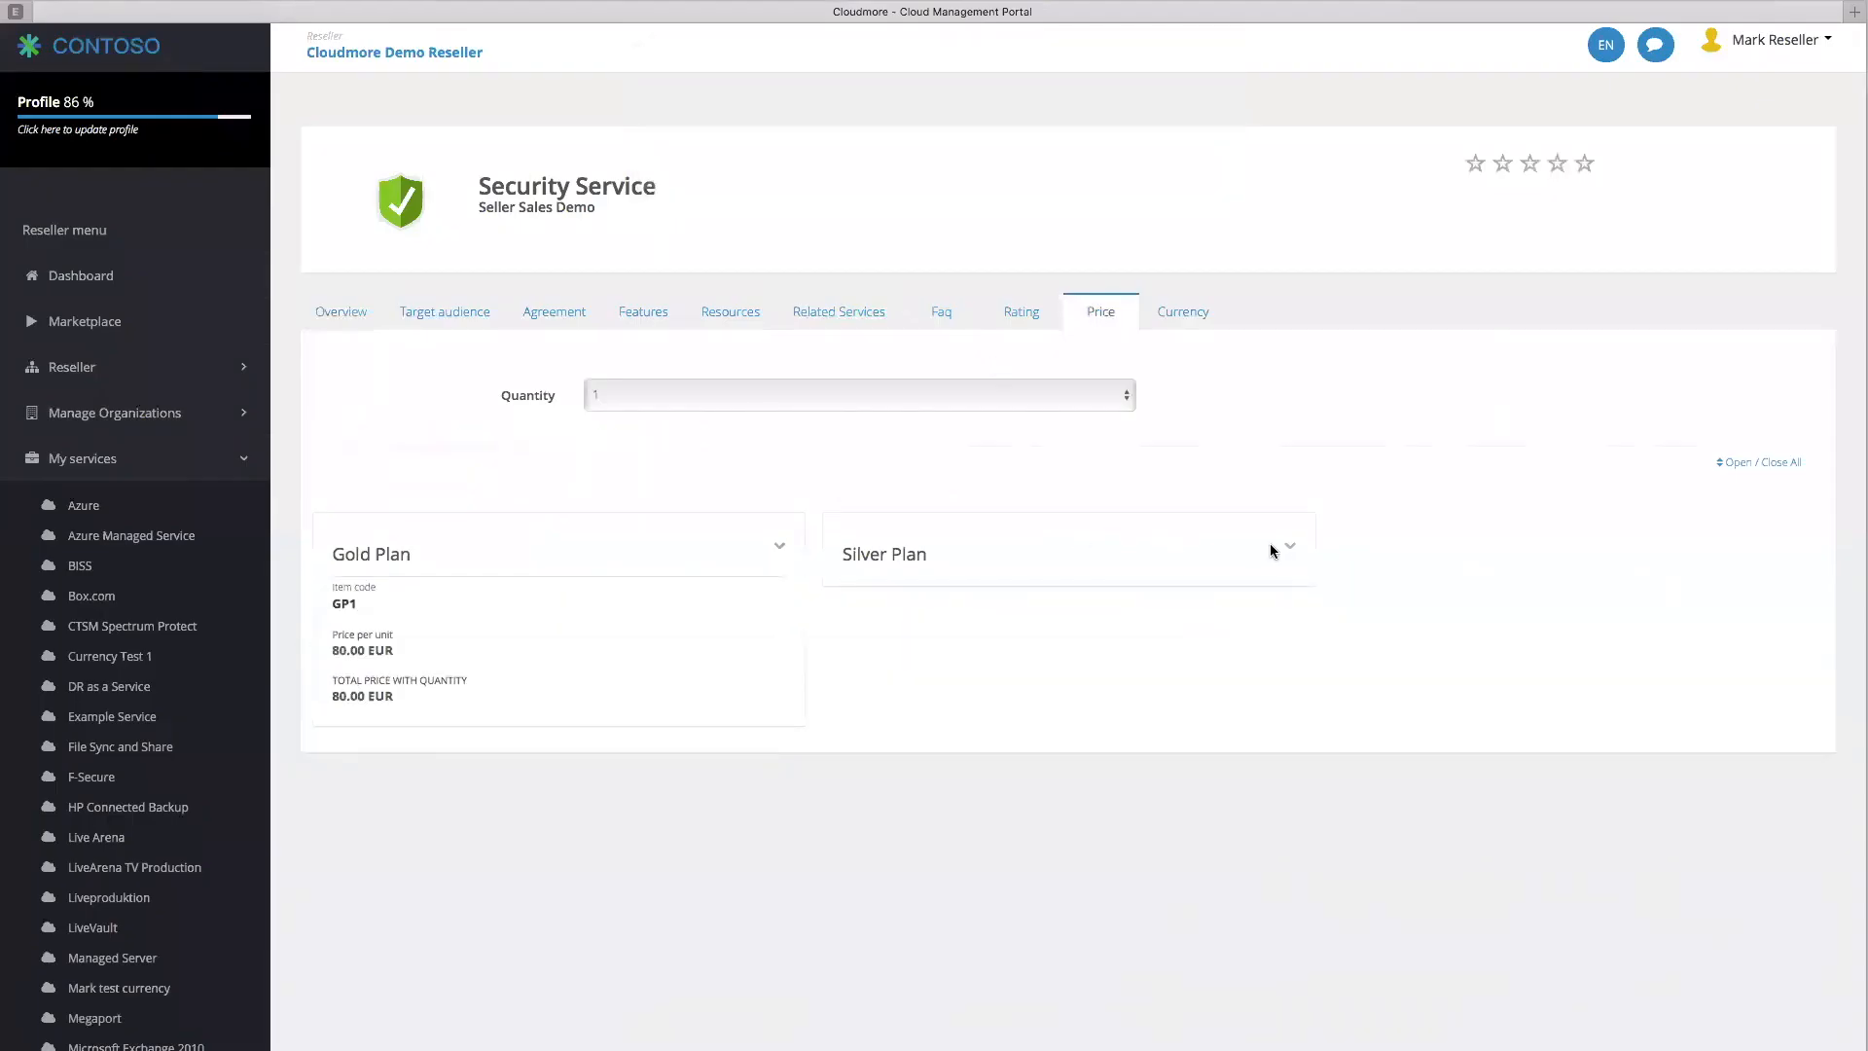
left_click(1292, 548)
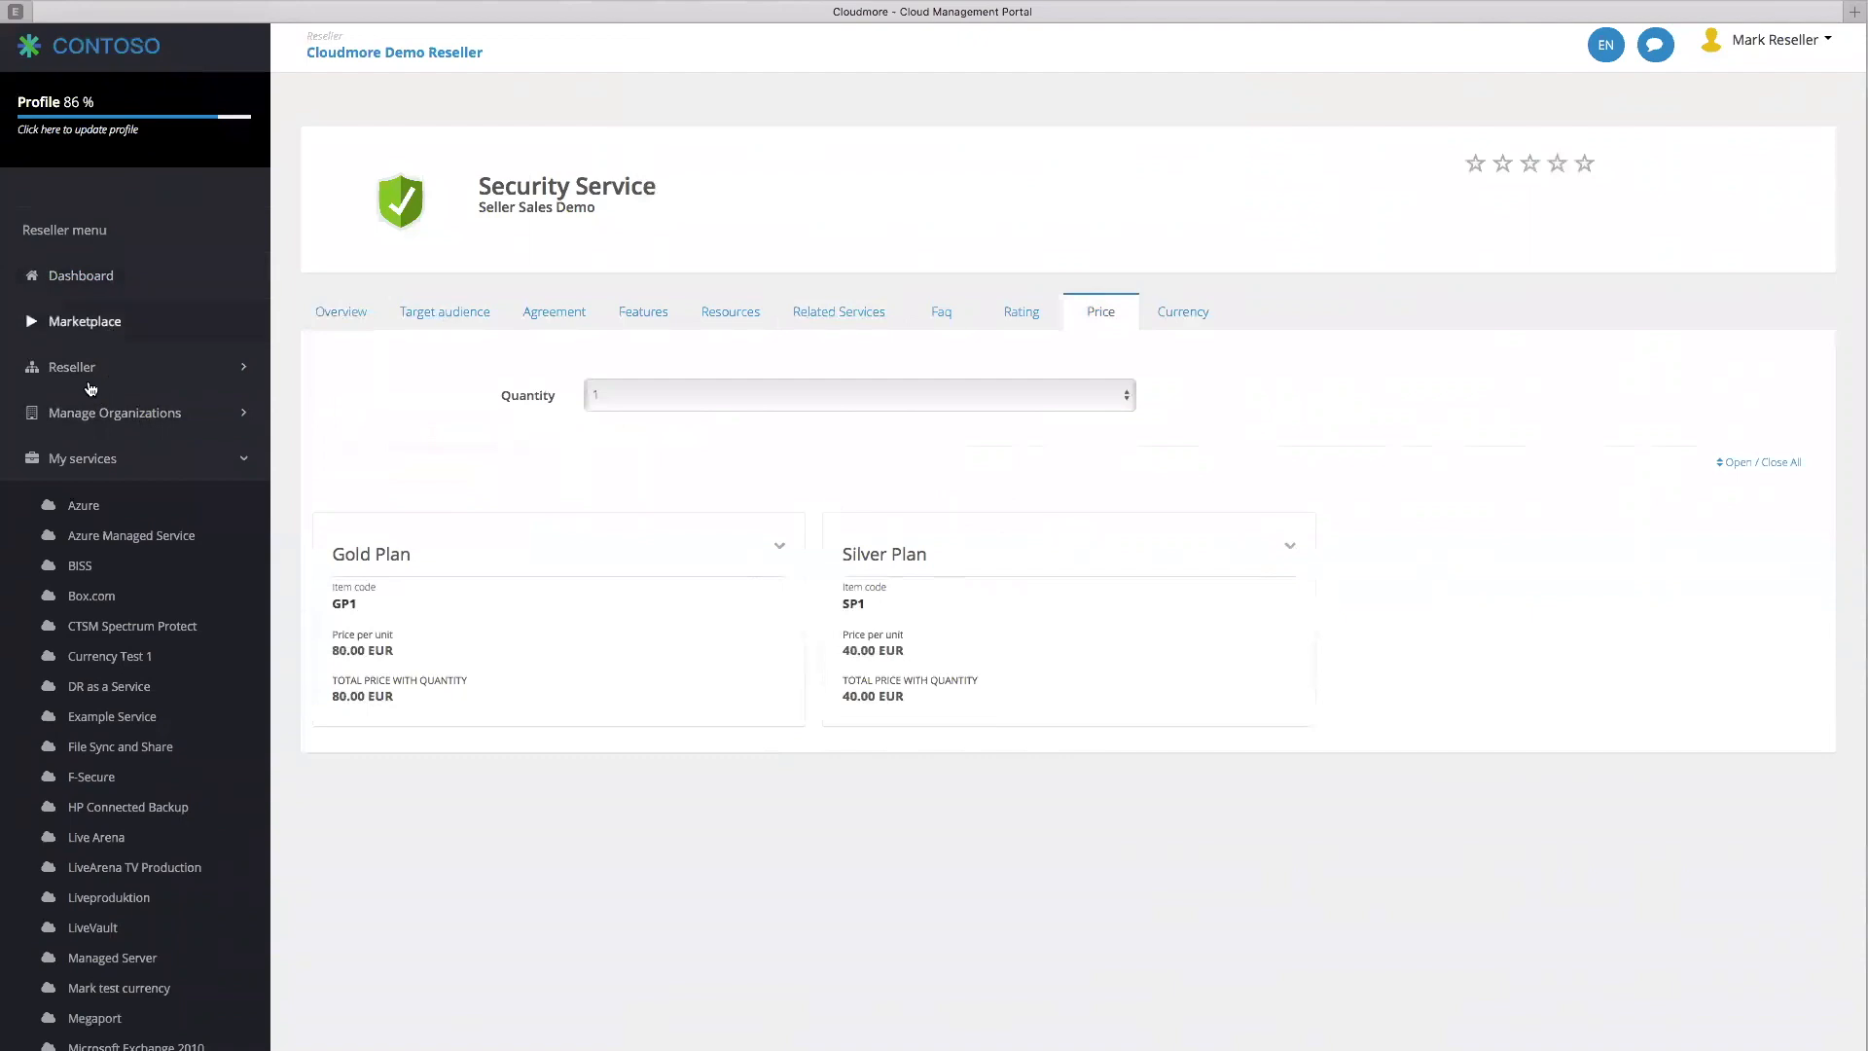
left_click(106, 418)
Open the Ards Layers organization from the Organizations list
left_click(114, 468)
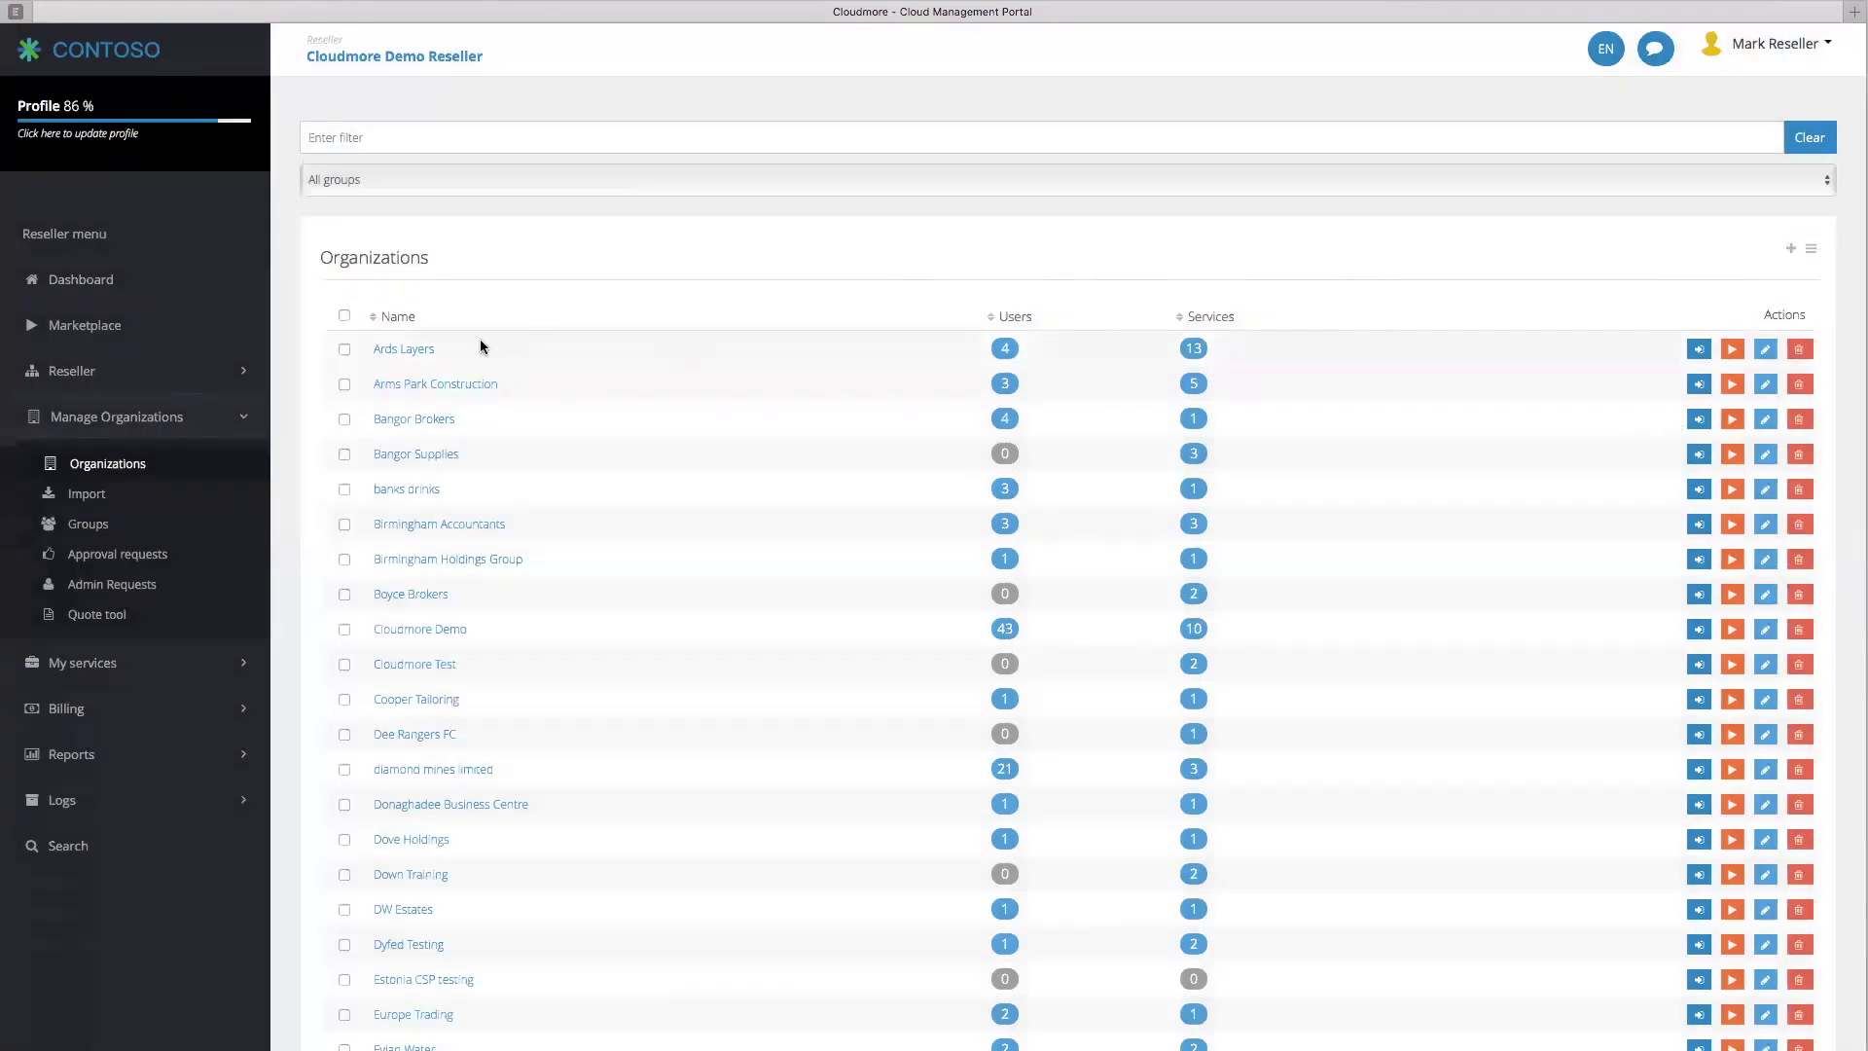
left_click(417, 348)
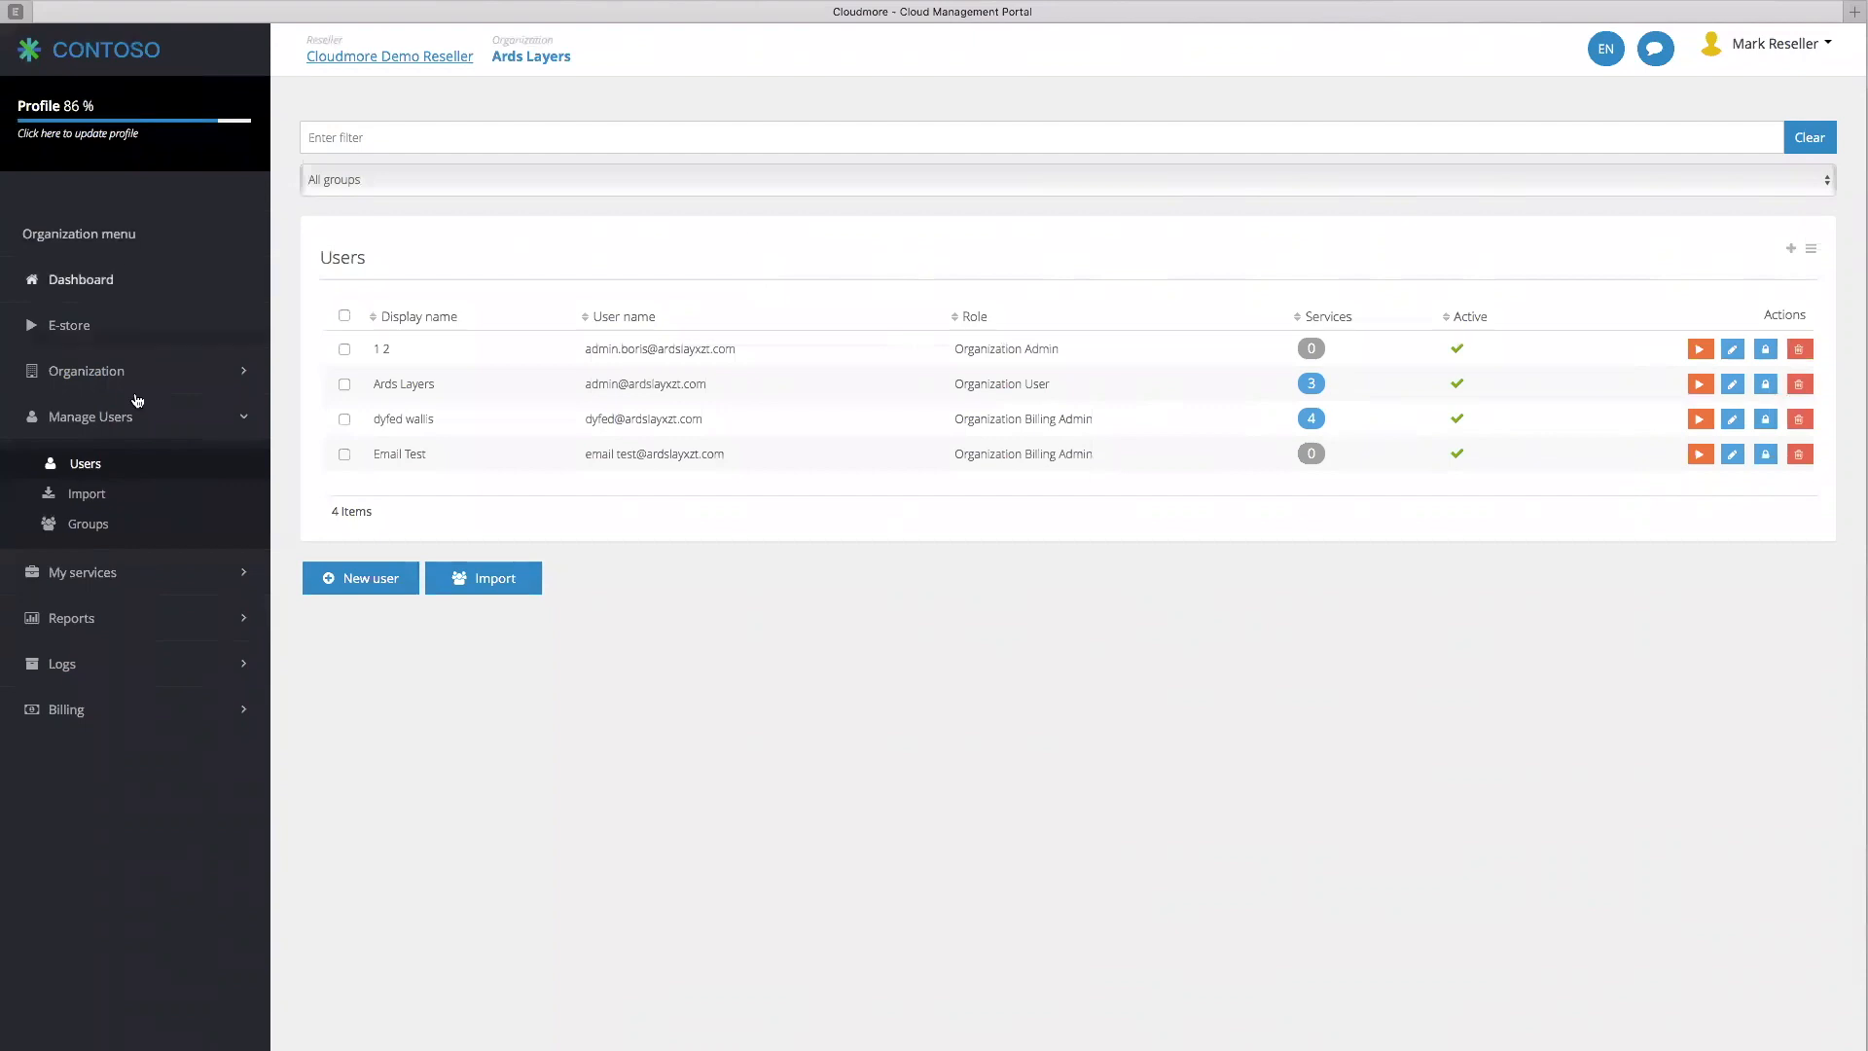
left_click(72, 327)
Find Security Service in the Ards Layers e-store and review its features and related services
scroll(1353, 448, "down", 2)
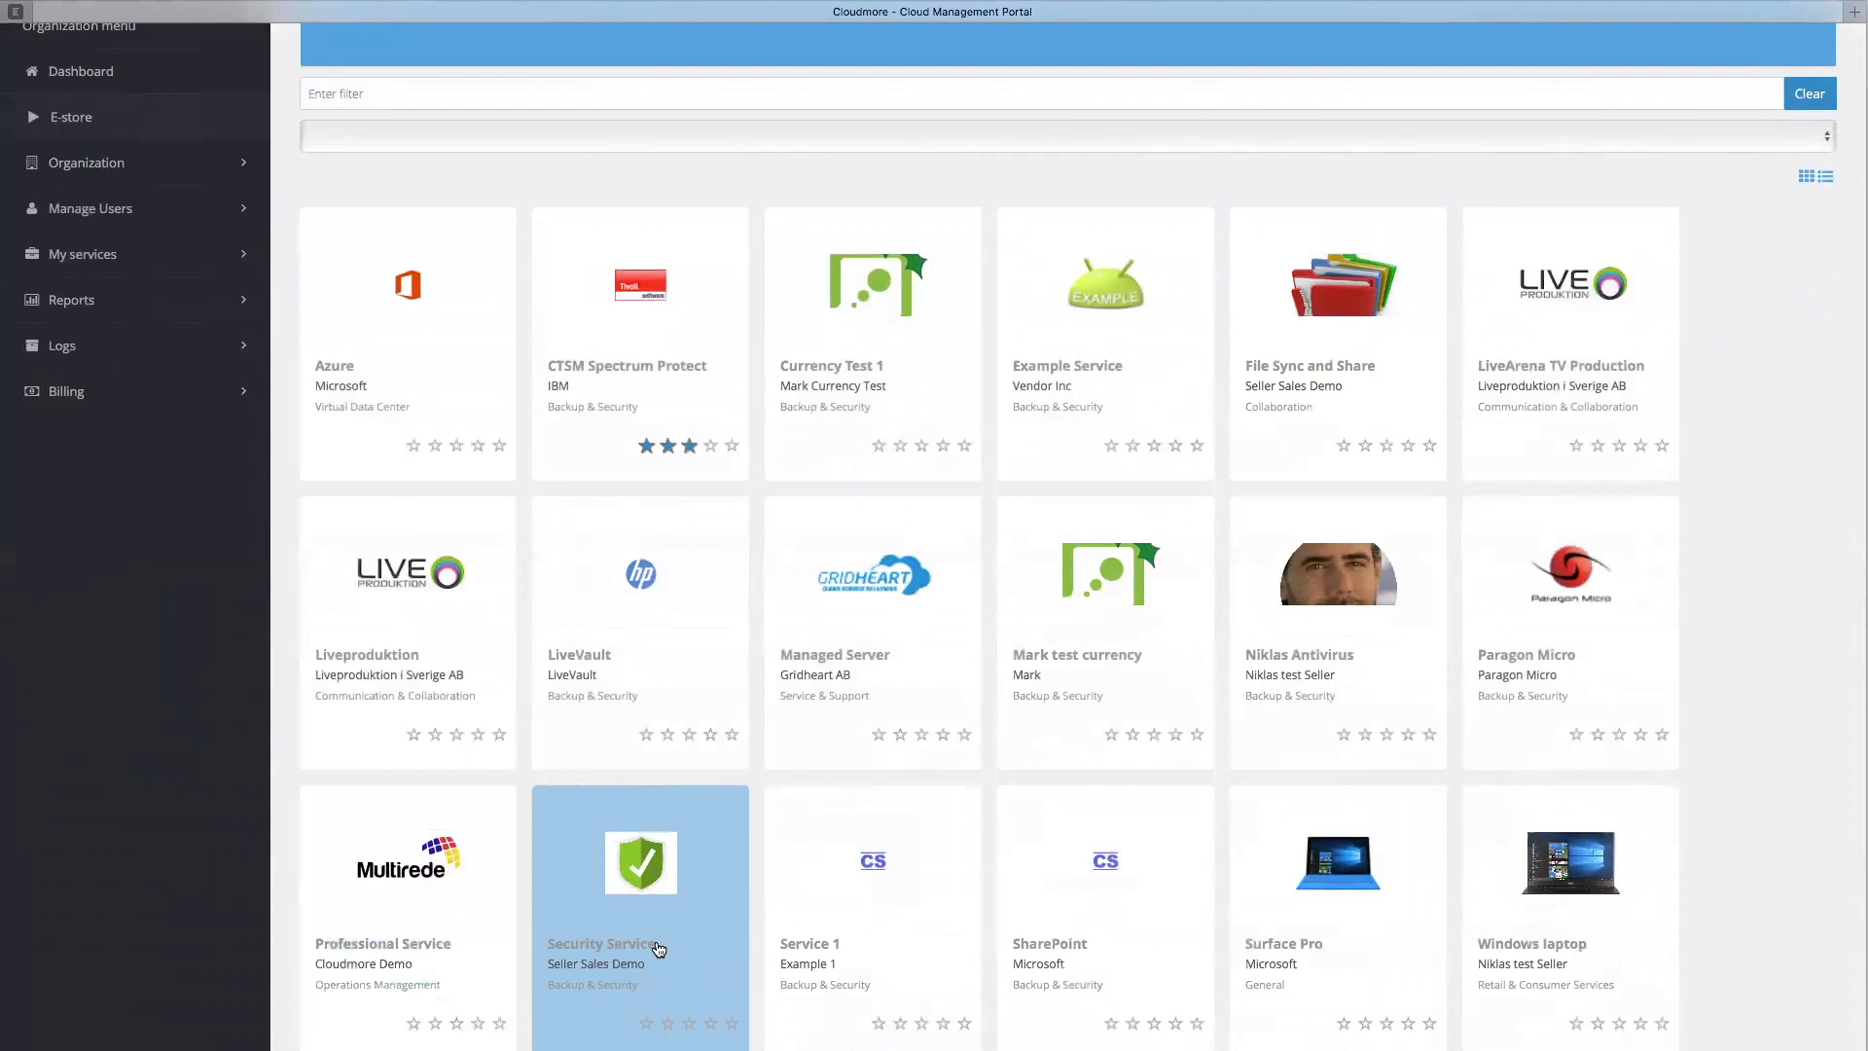
scroll(655, 934, "up", 1)
scroll(647, 922, "down", 1)
left_click(647, 922)
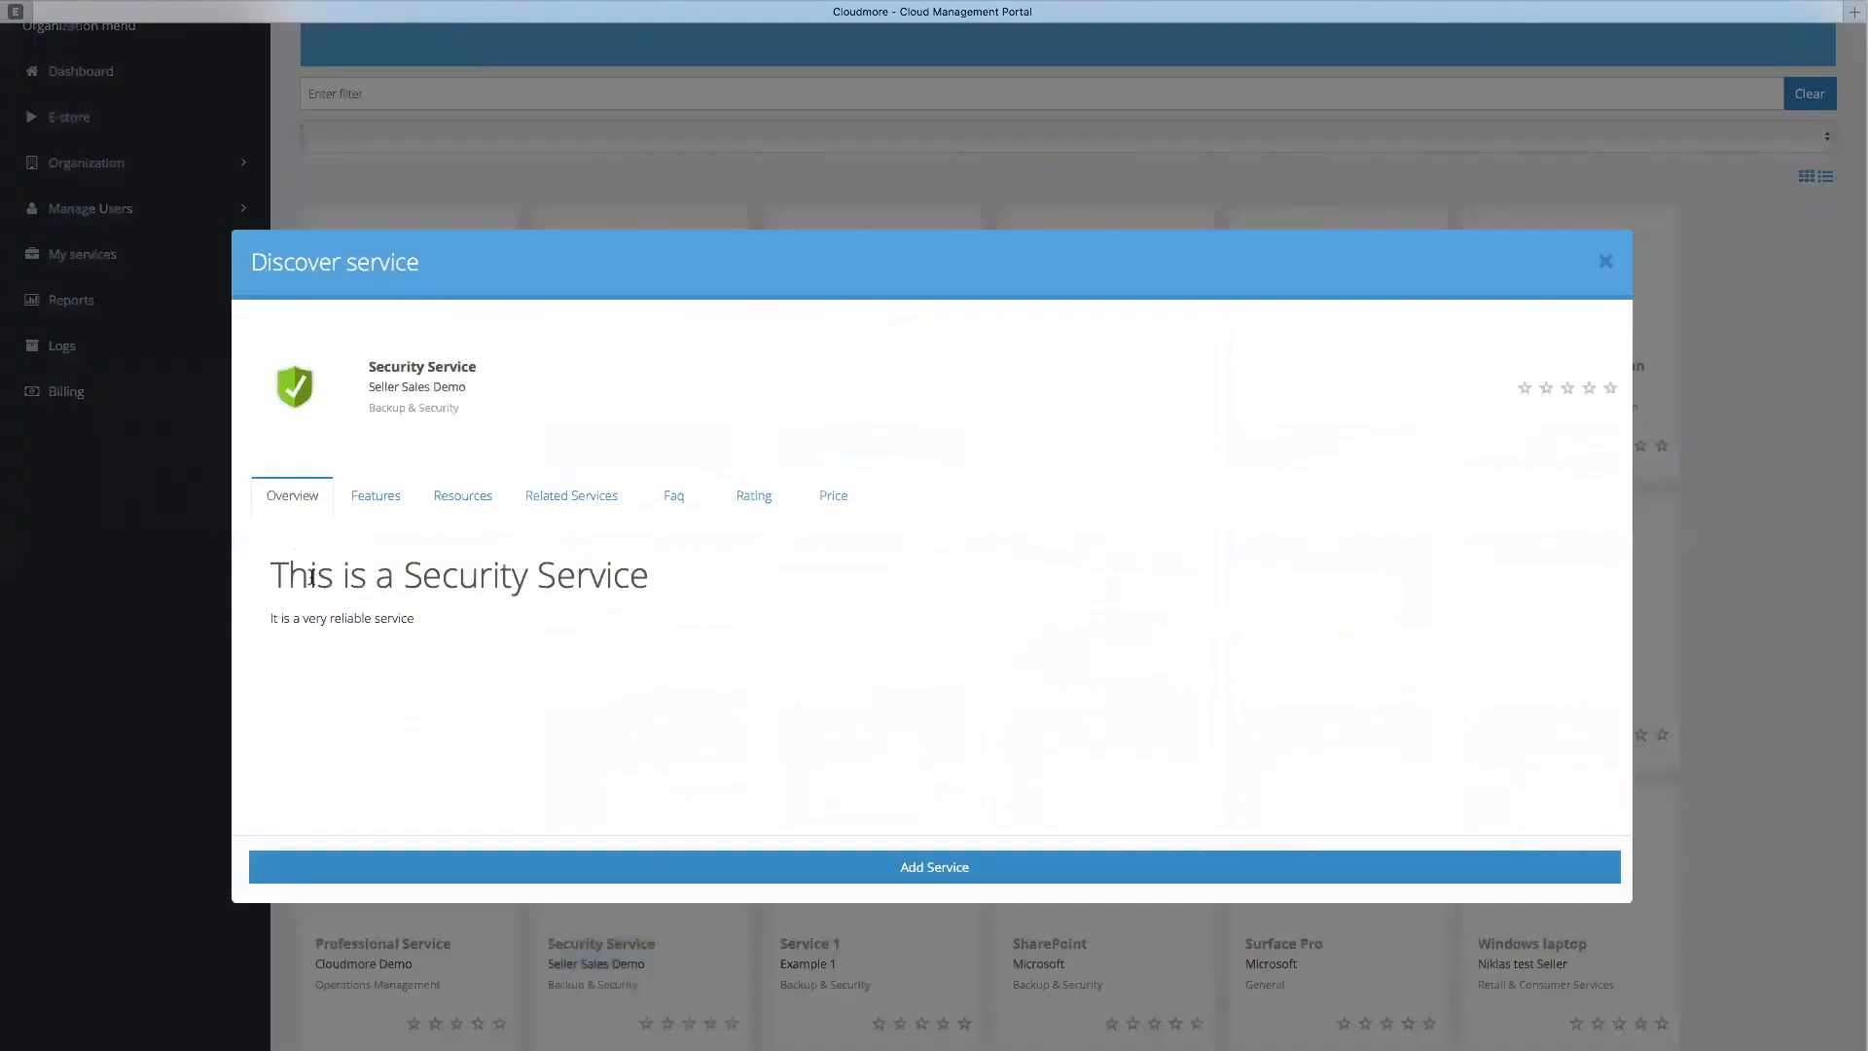
left_click(381, 504)
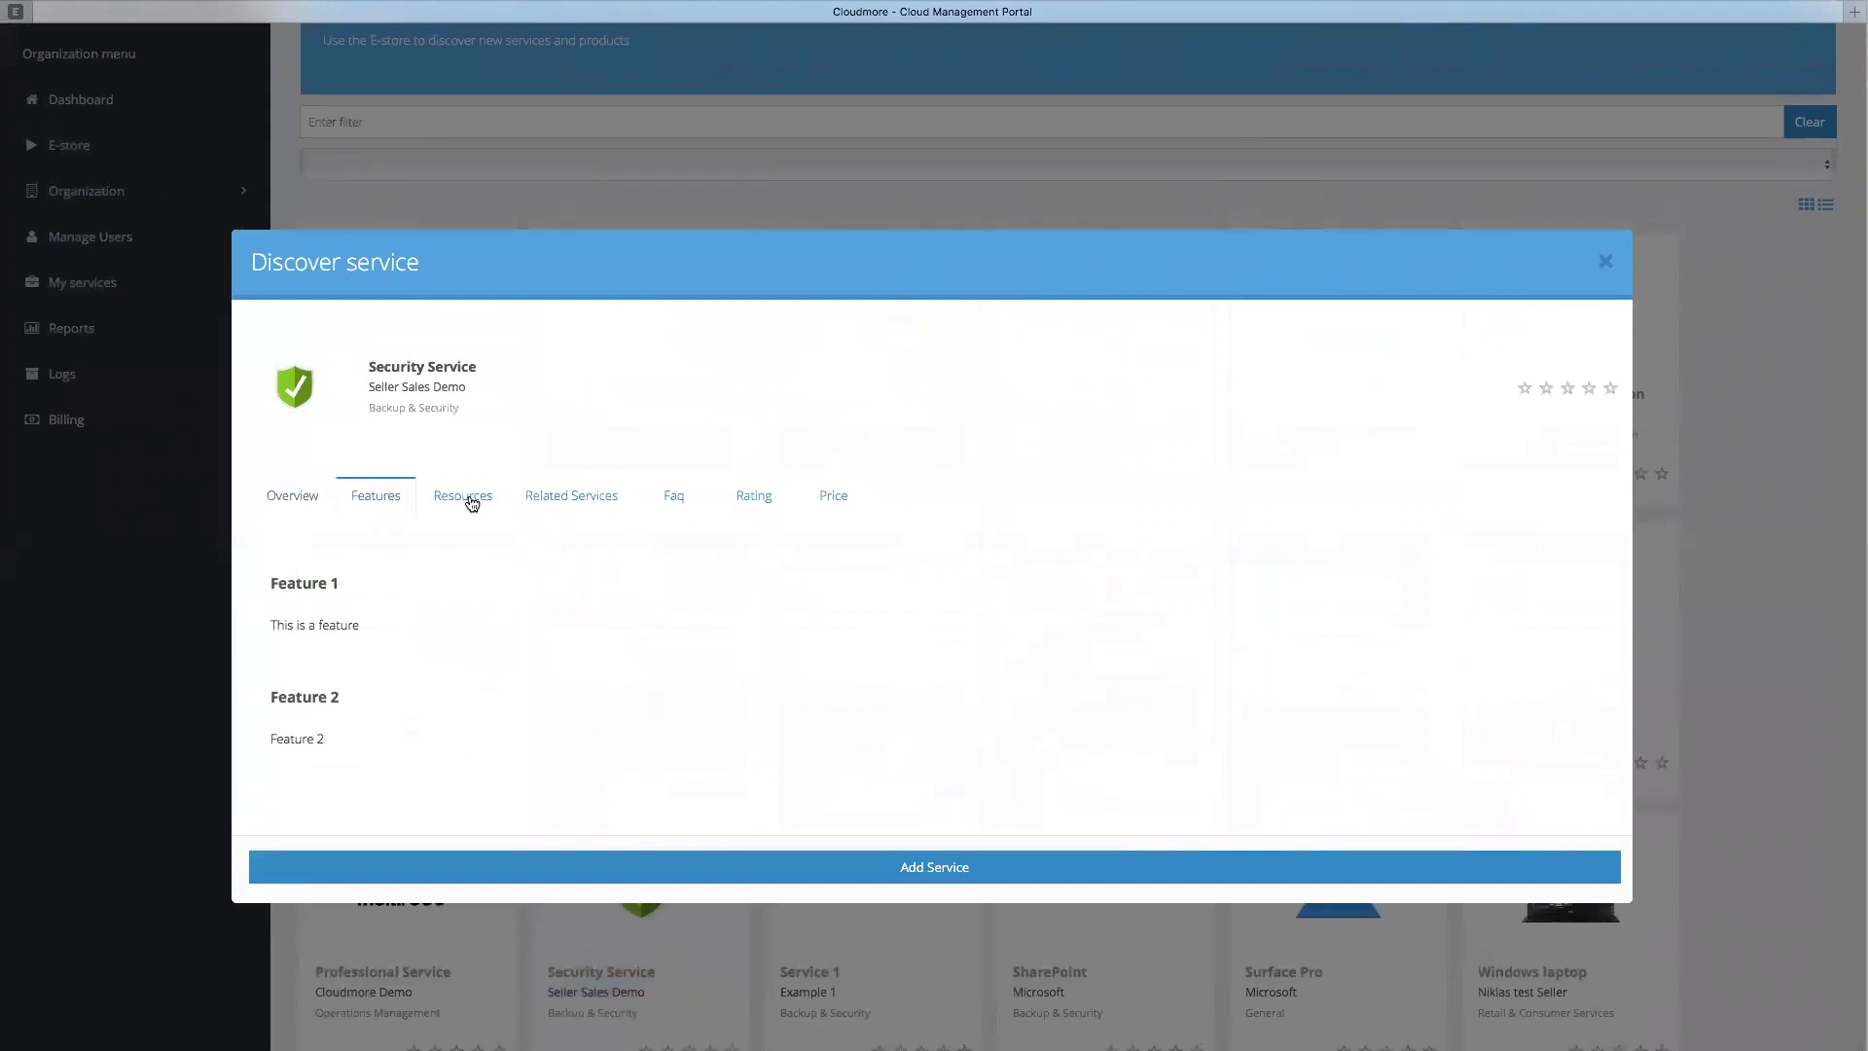
left_click(569, 497)
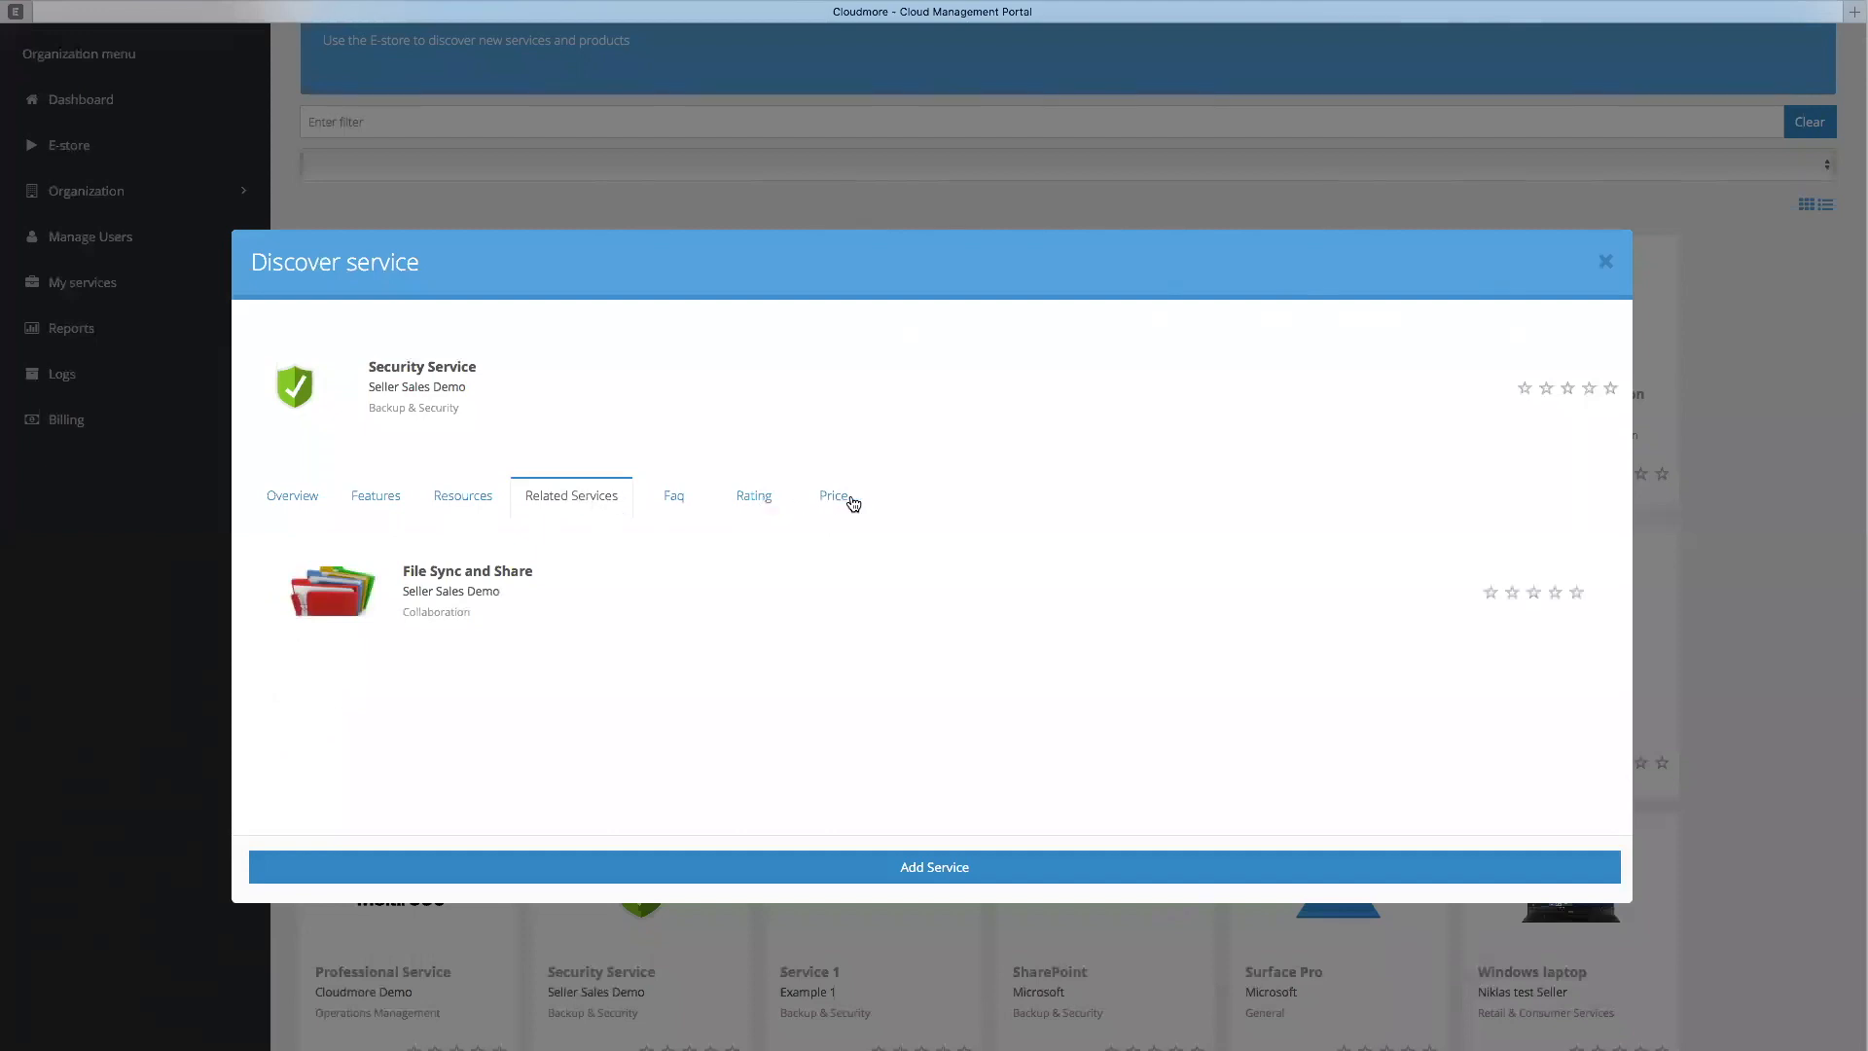
Rate Security Service five stars and confirm the 1-vote rating was recorded
left_click(751, 498)
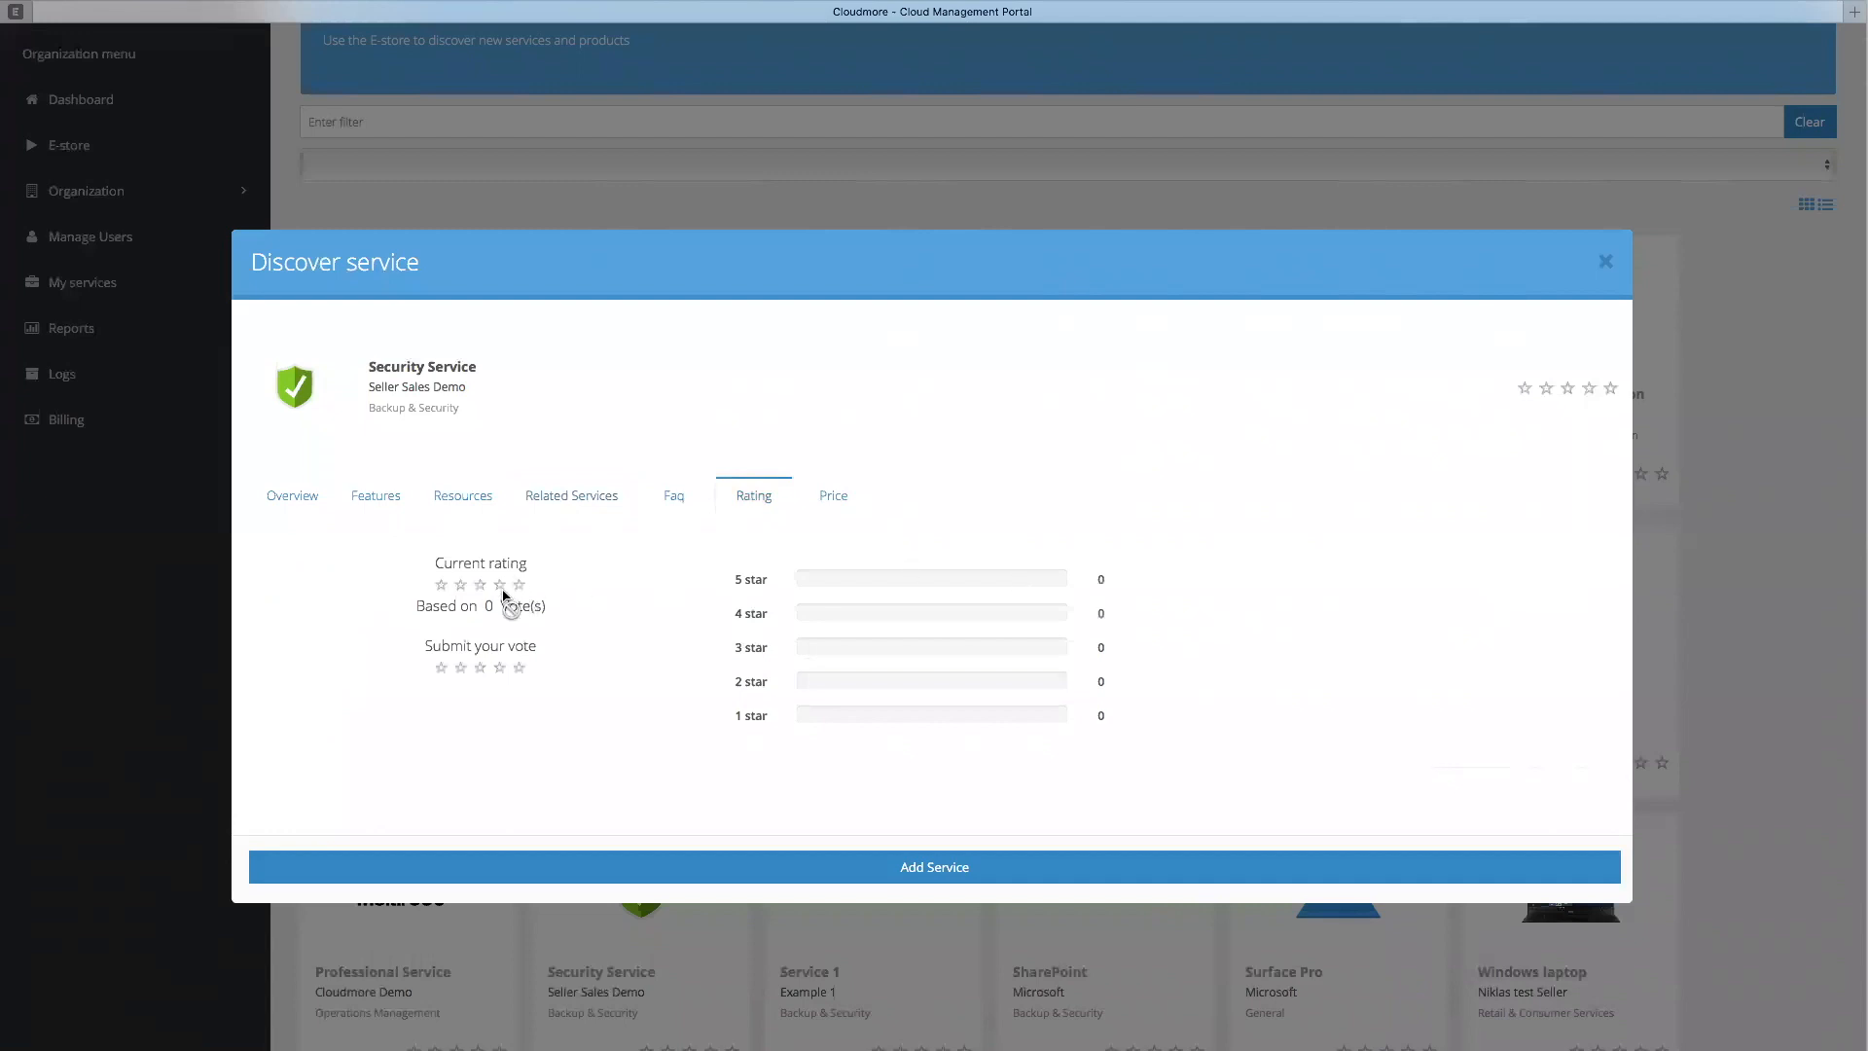
left_click(519, 669)
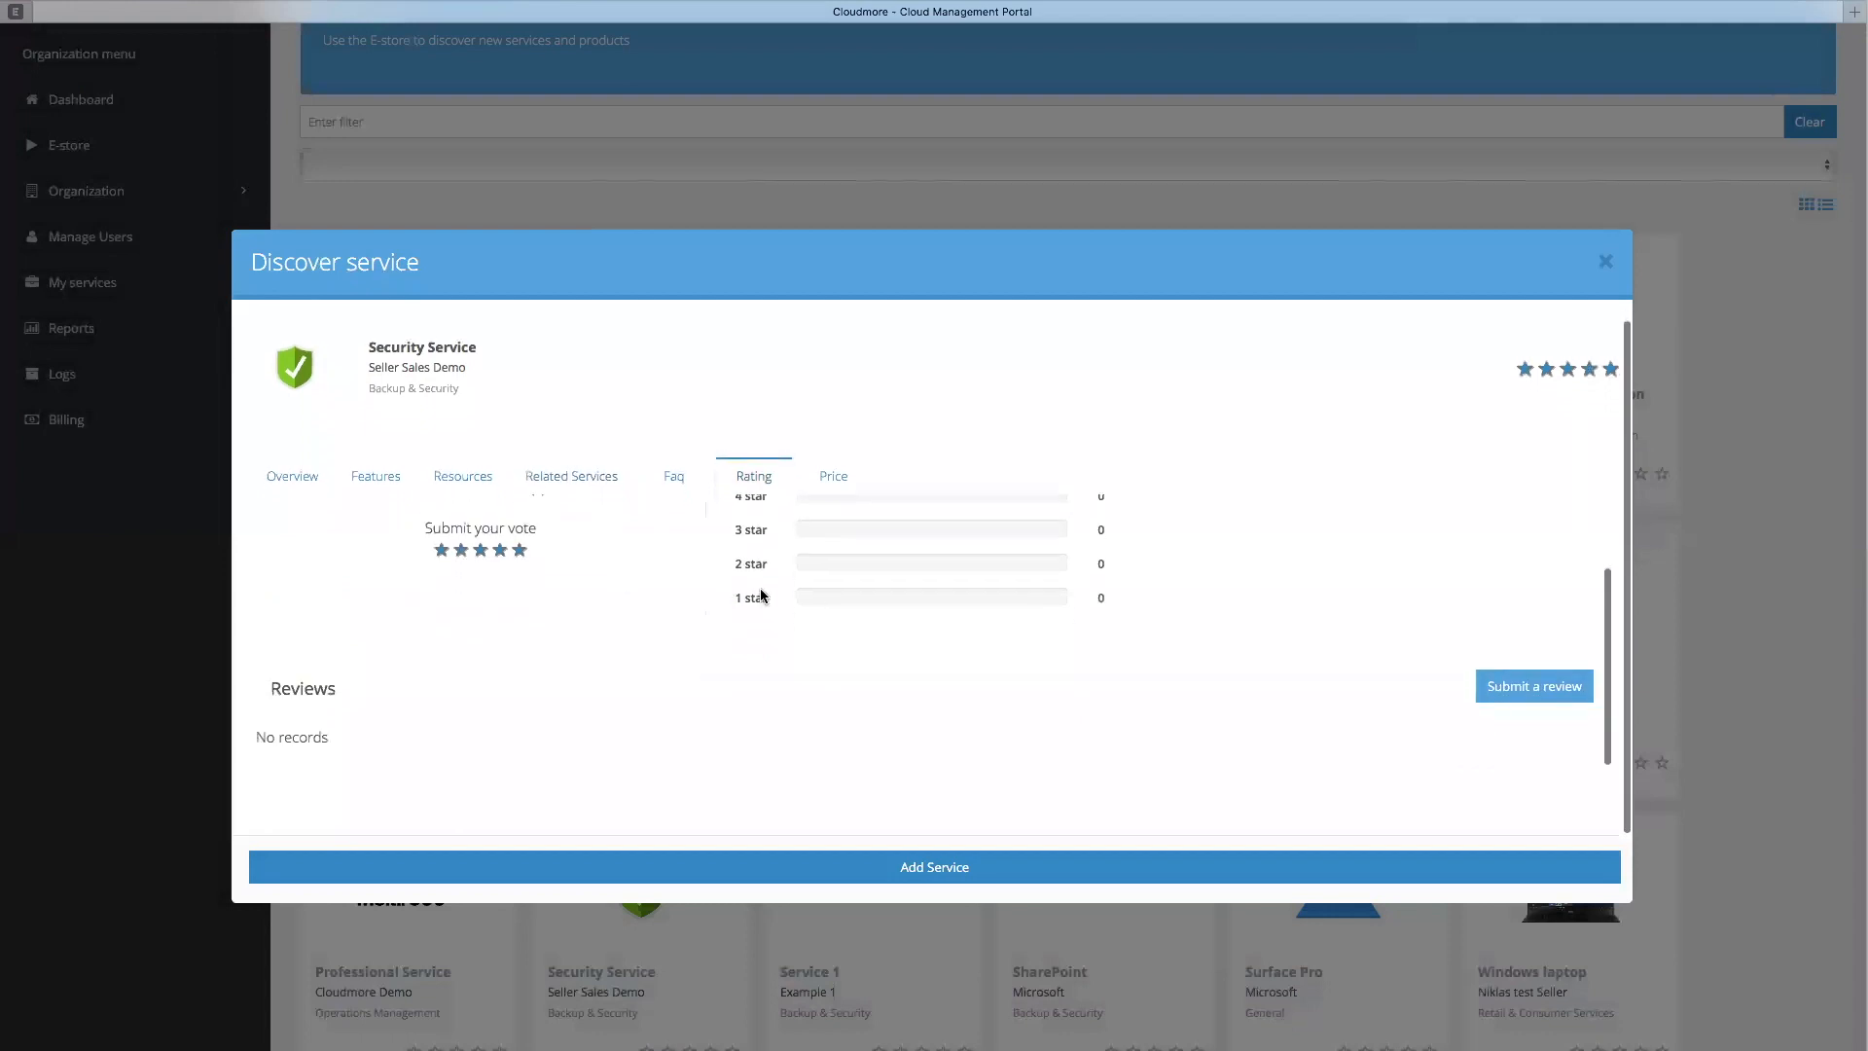
left_click(750, 480)
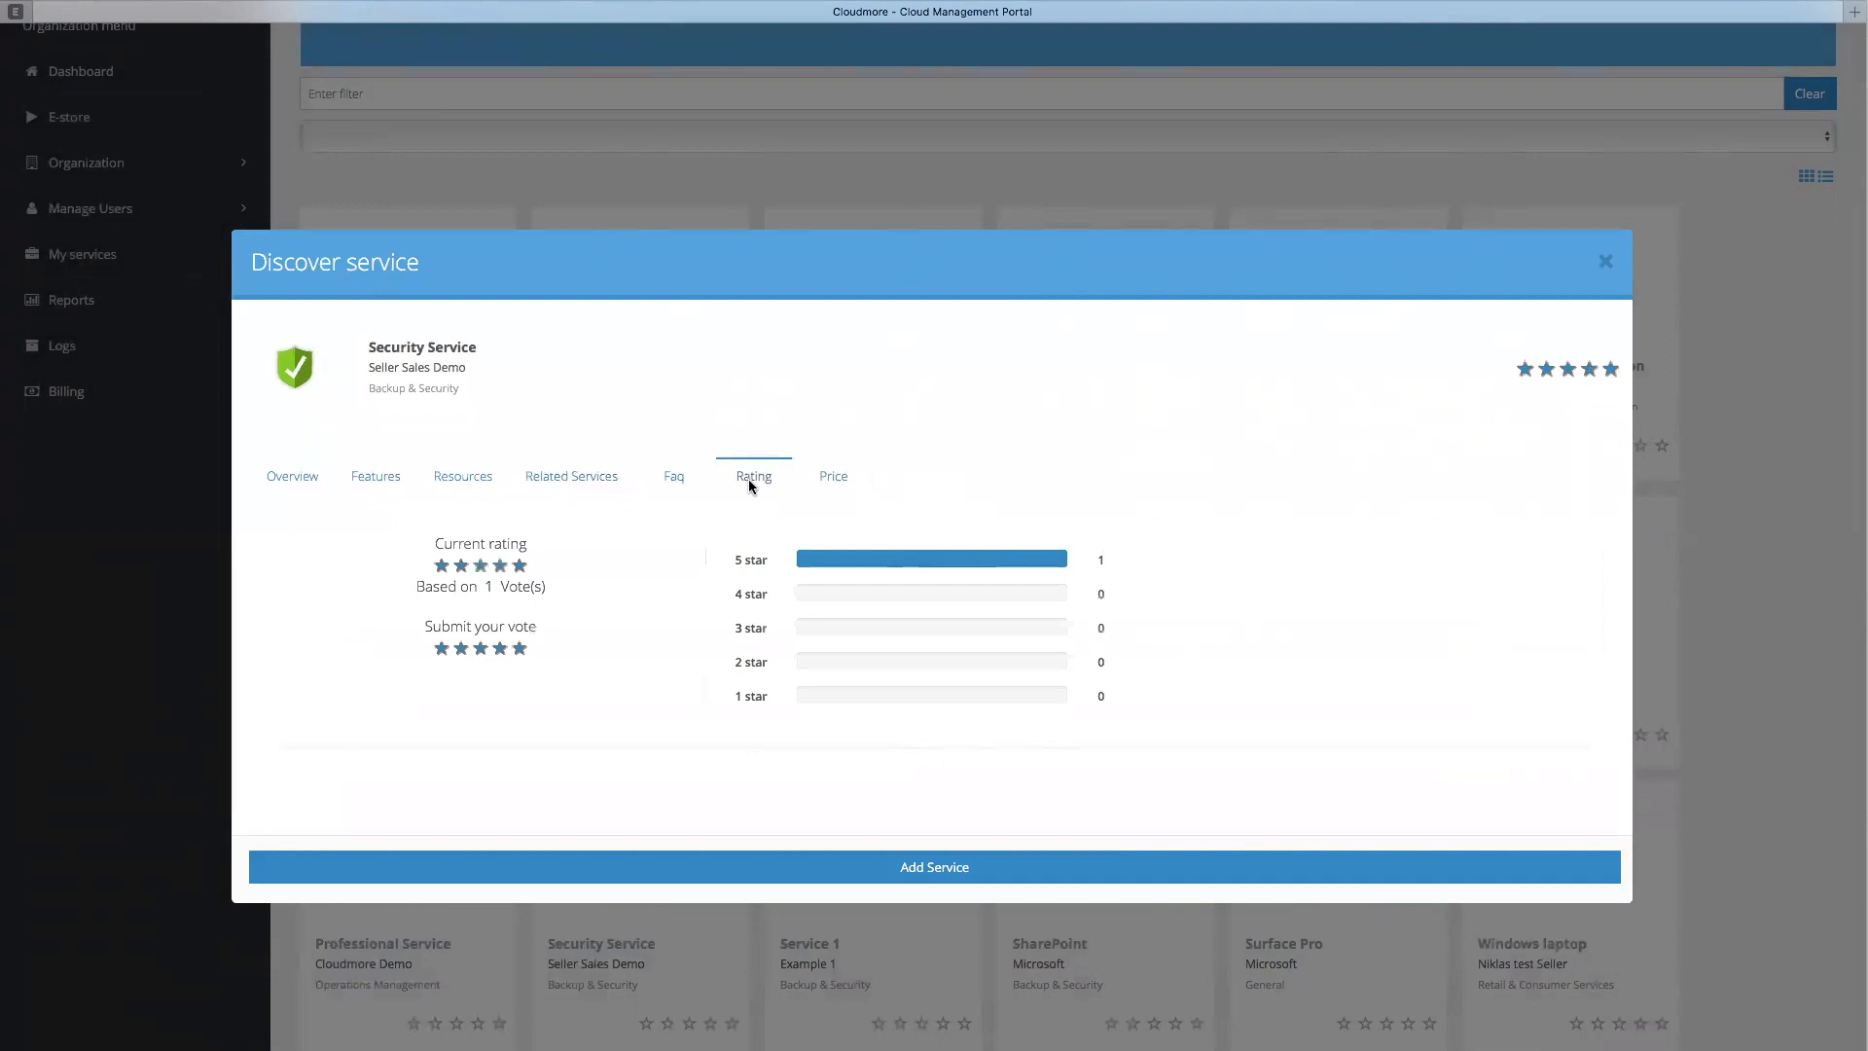
left_click(296, 483)
Add Security Service to Ards Layers in EUR, confirming the add-service verification
left_click(875, 867)
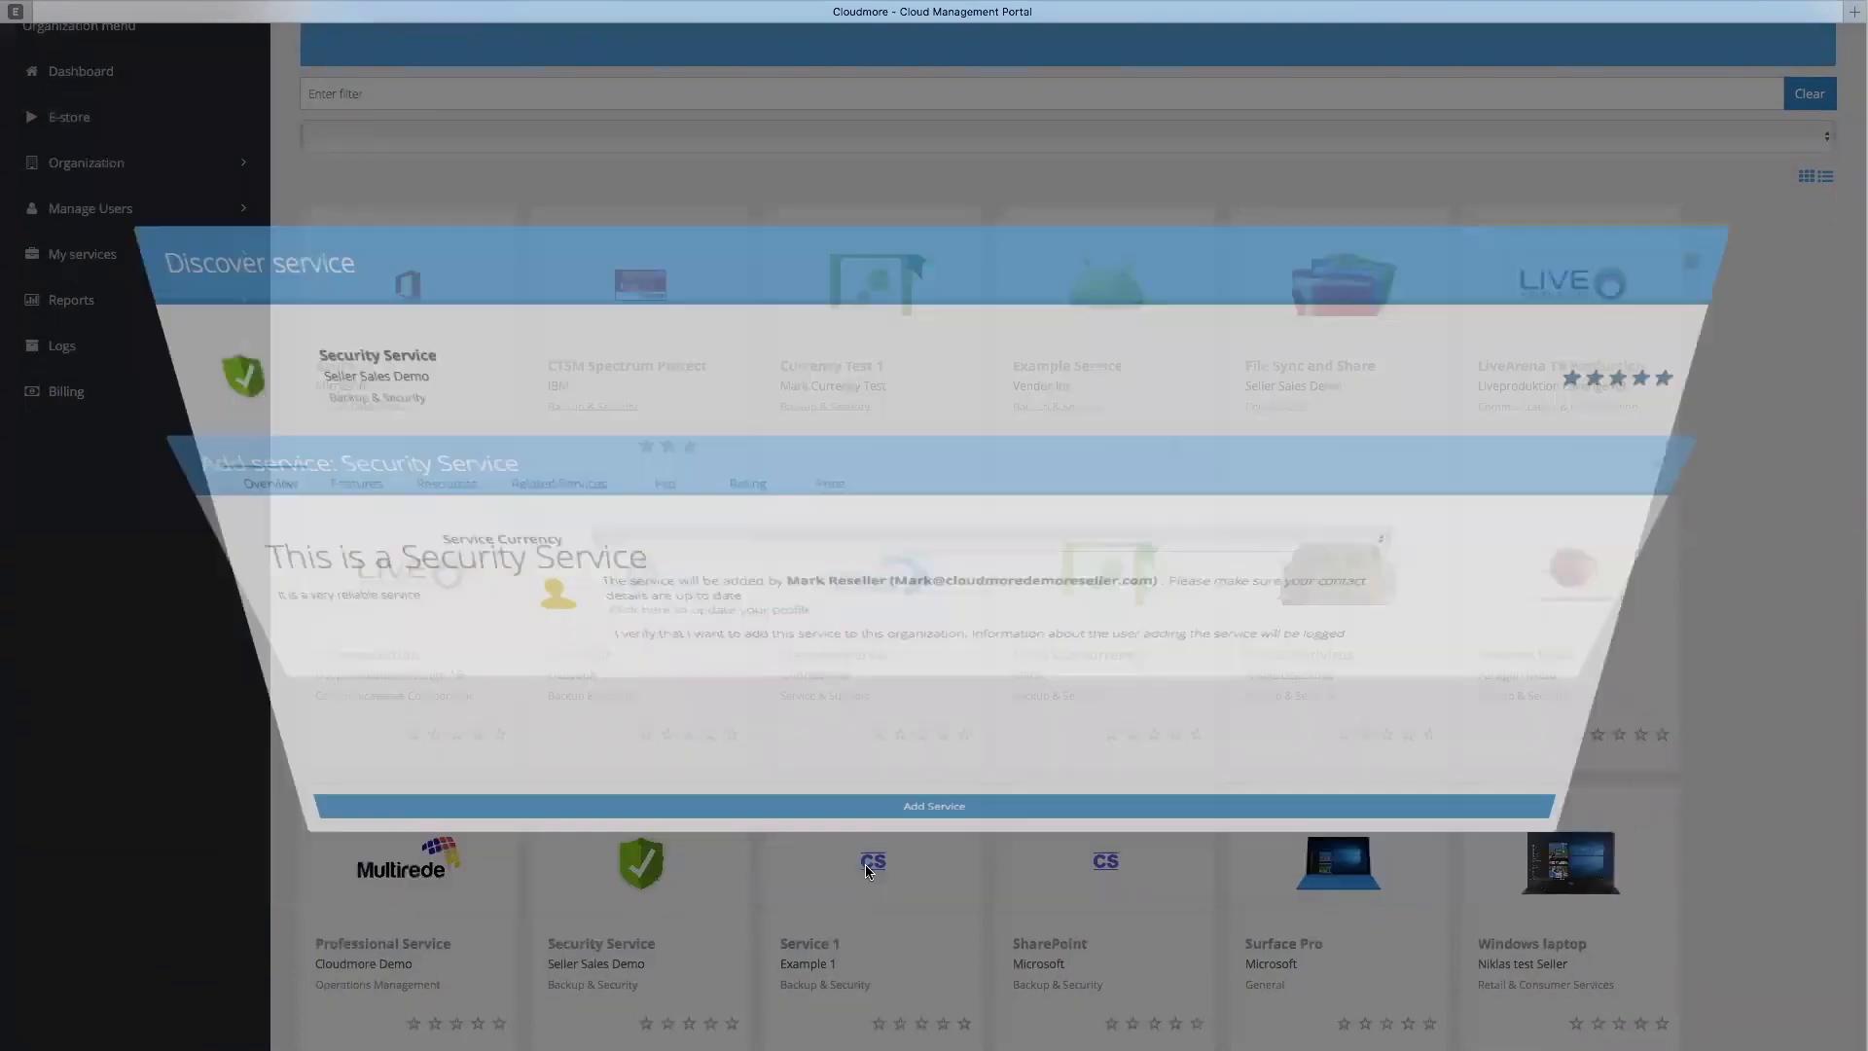
left_click(559, 668)
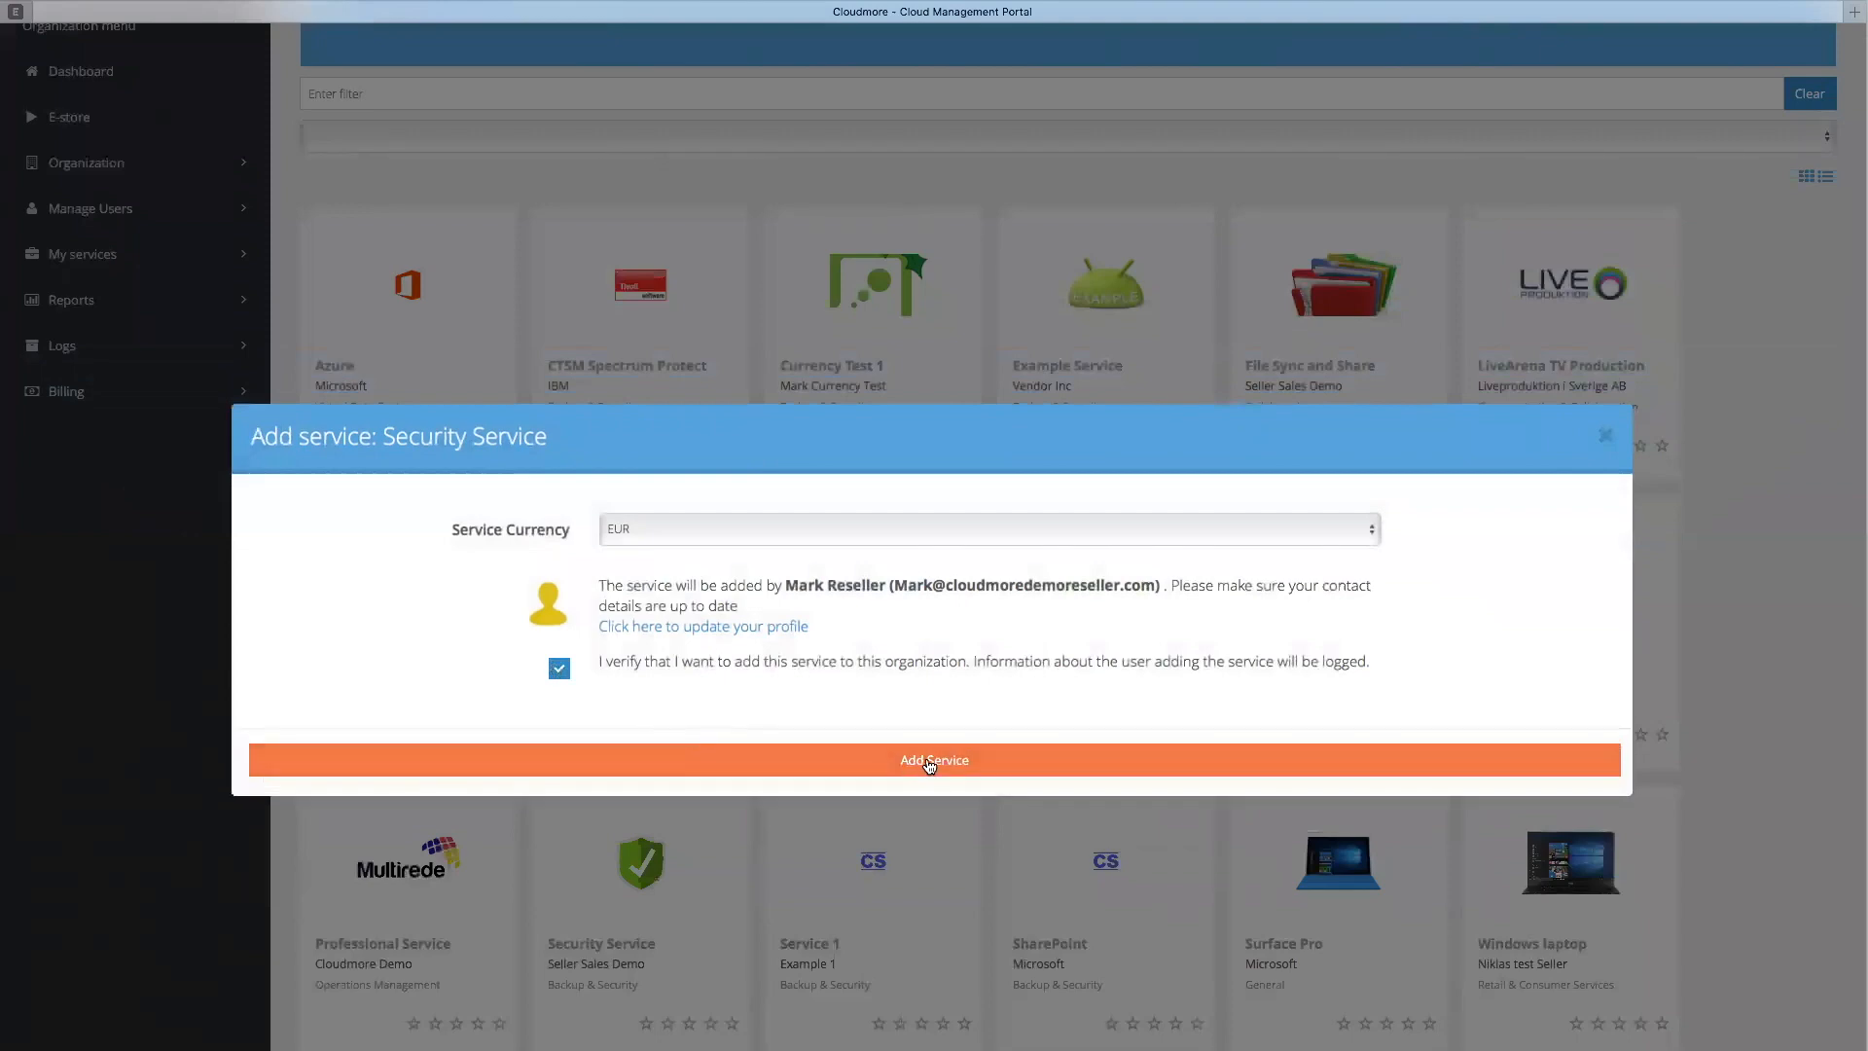
left_click(926, 760)
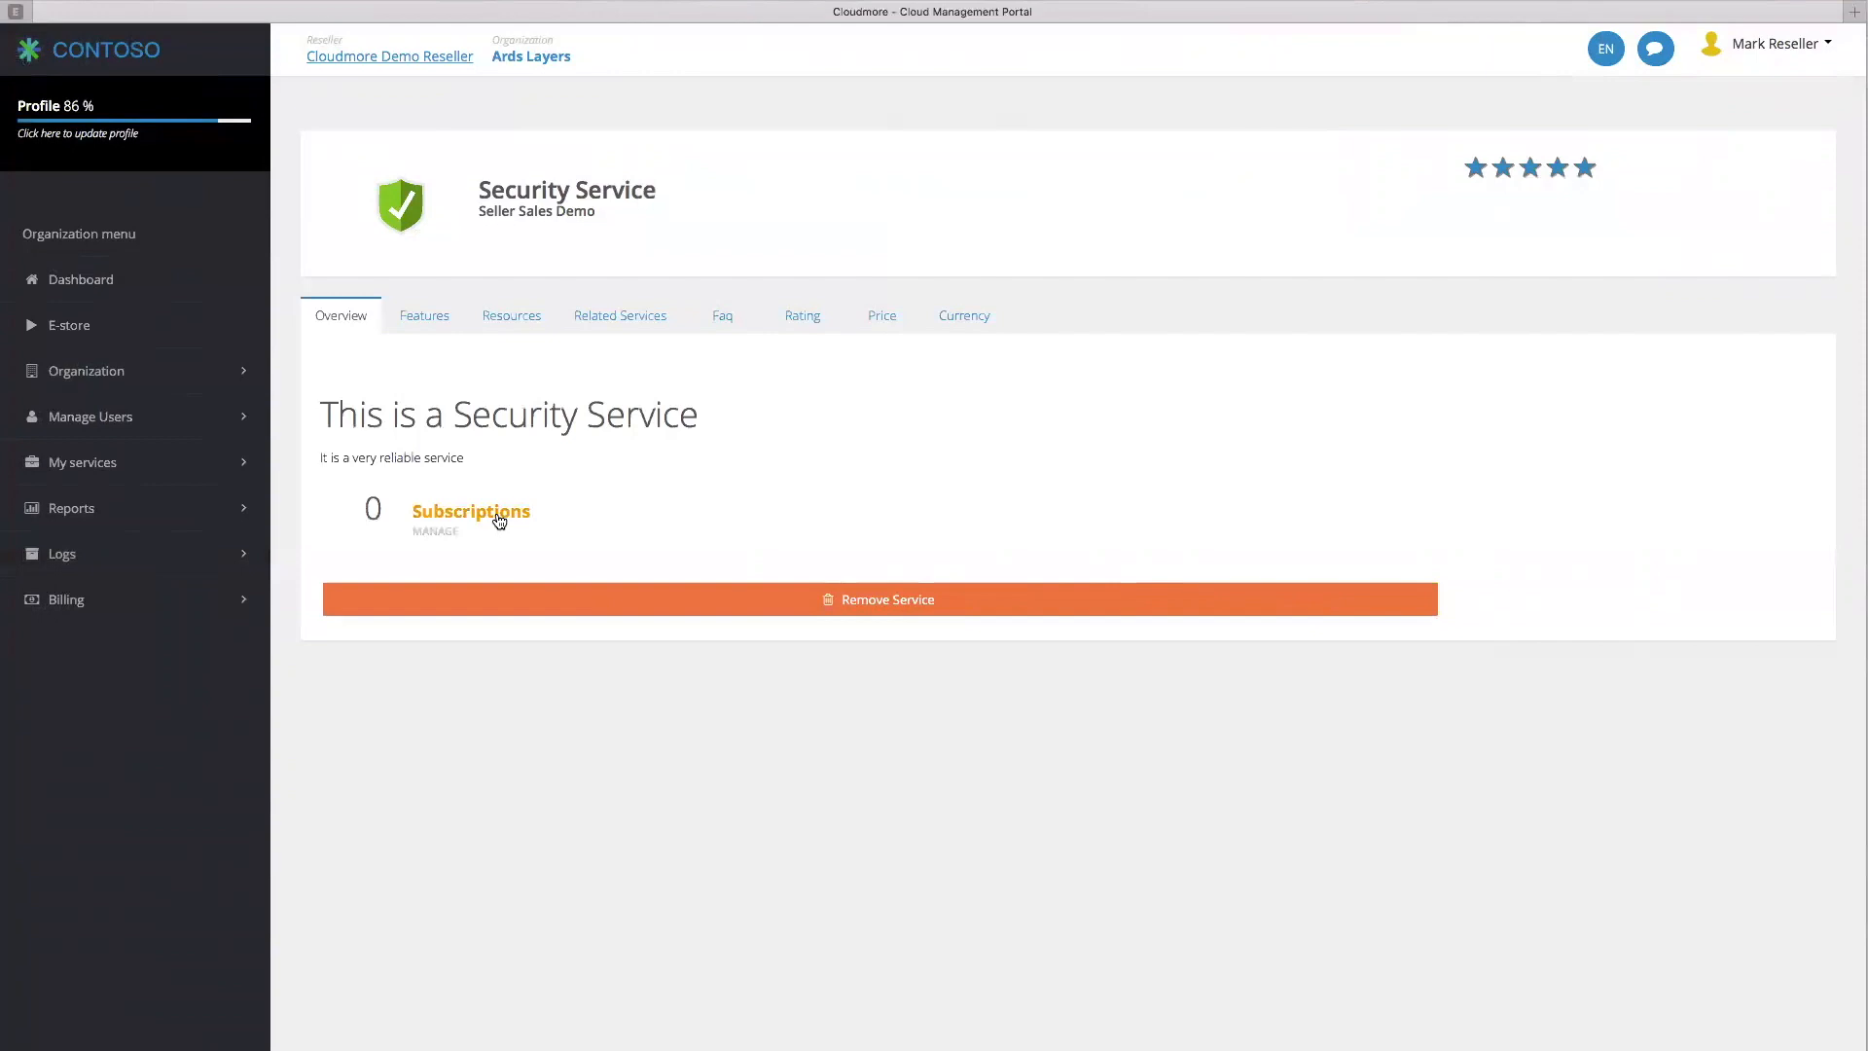
Start a new Security Service subscription named 'Gold plan for sales'
left_click(498, 515)
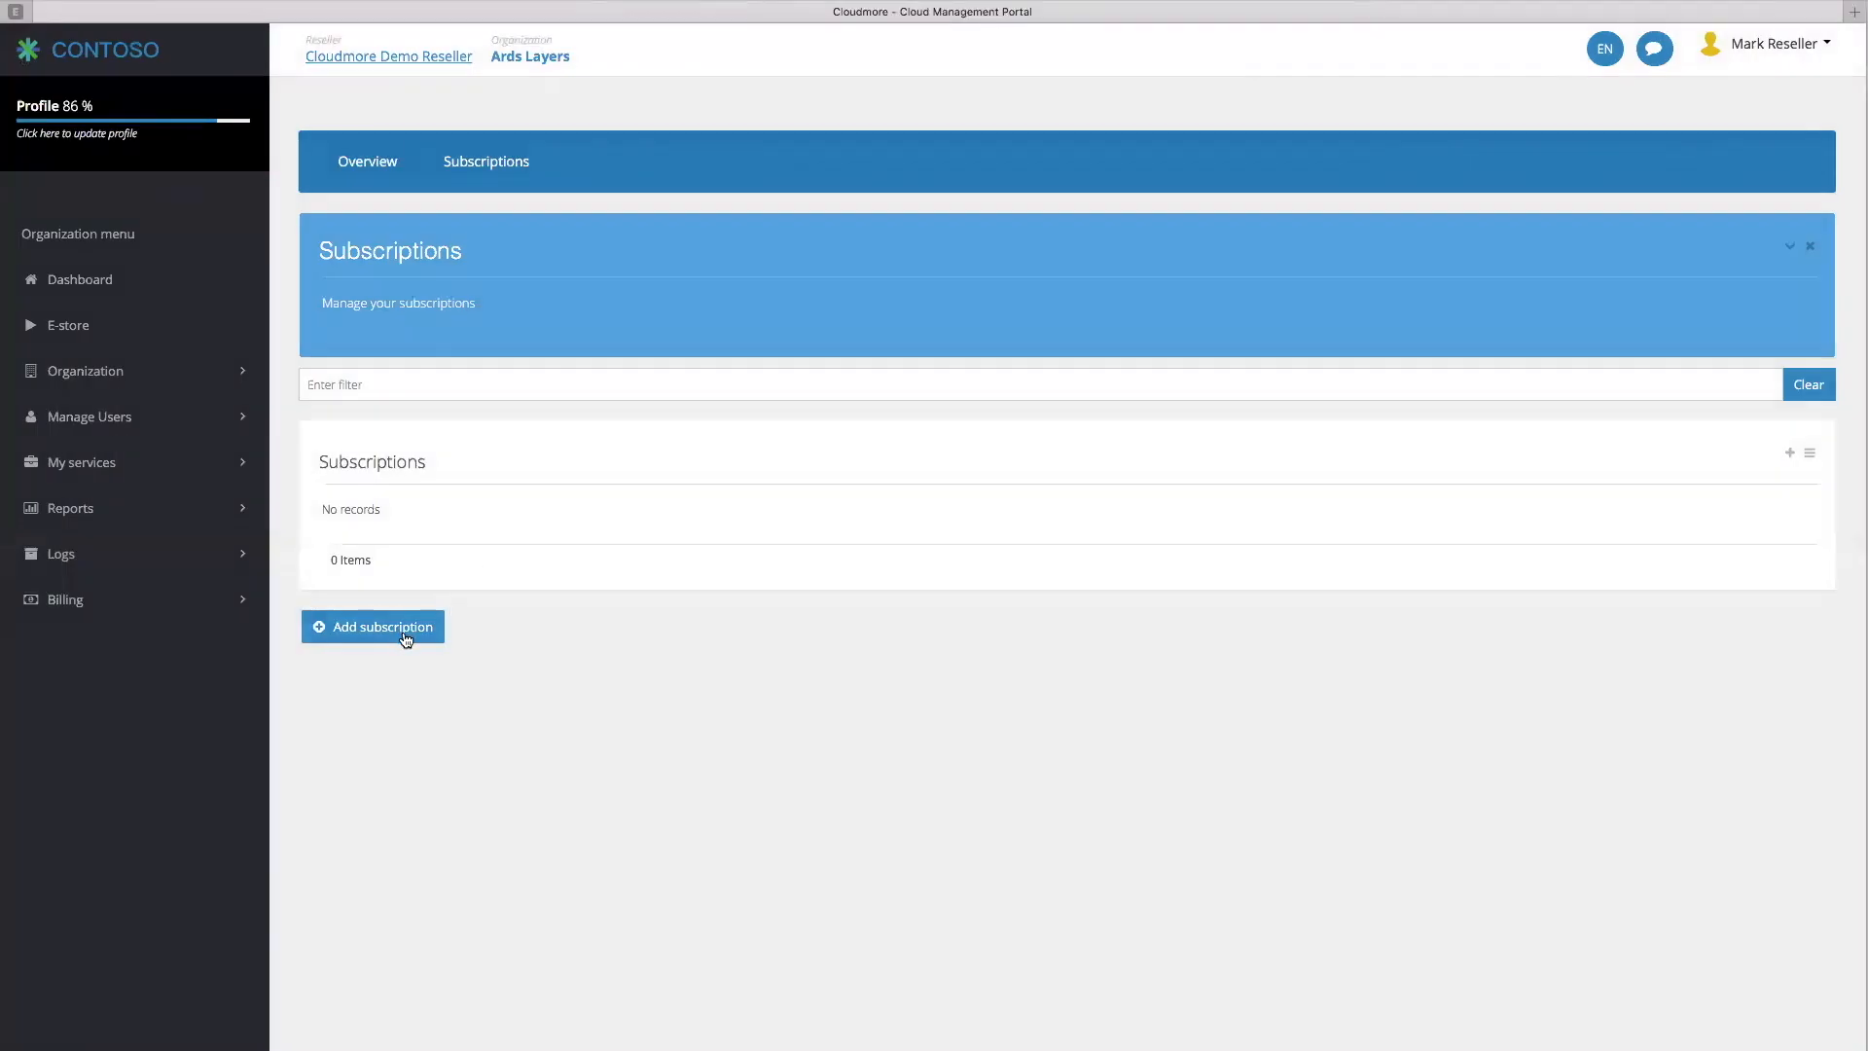
left_click(406, 639)
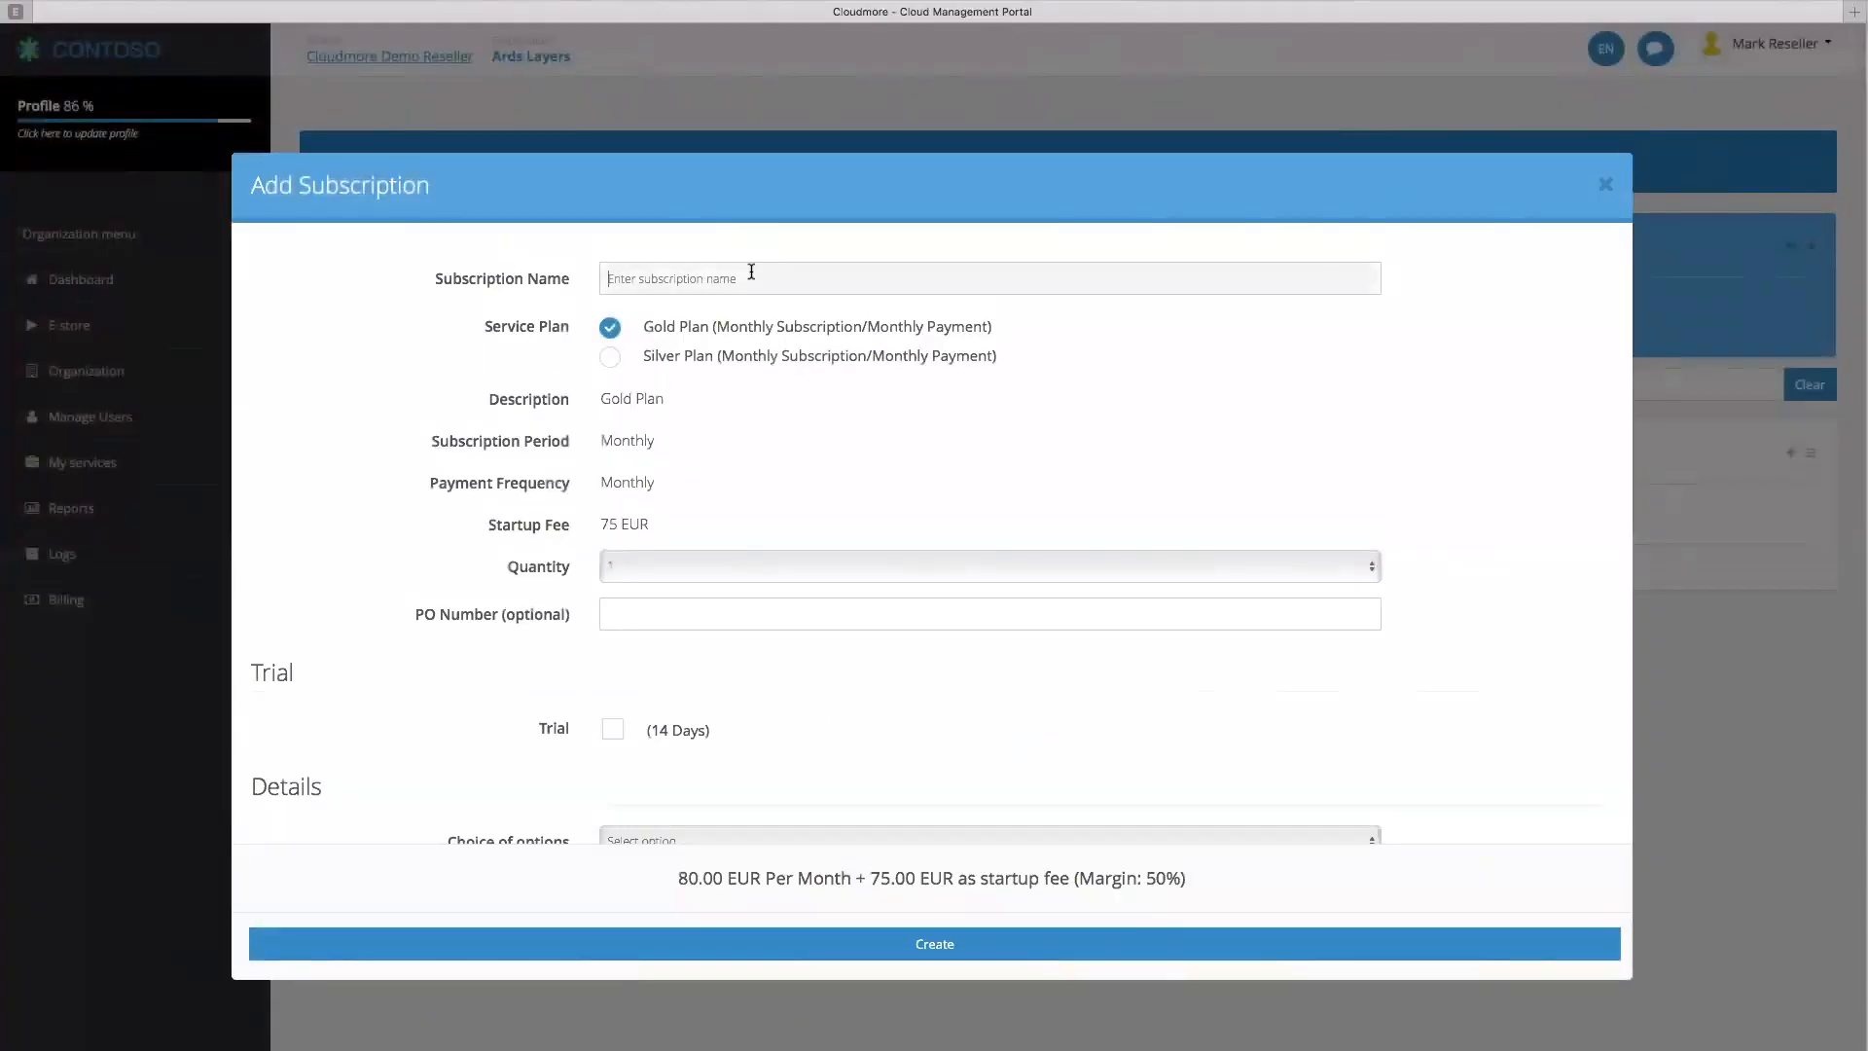
type("Gold Plan for sales")
left_click(643, 282)
key("BackSpace")
type("p")
Set quantity 4, purchase order PO0001 and Option 1 (320.00 EUR monthly), then create the subscription
left_click(746, 564)
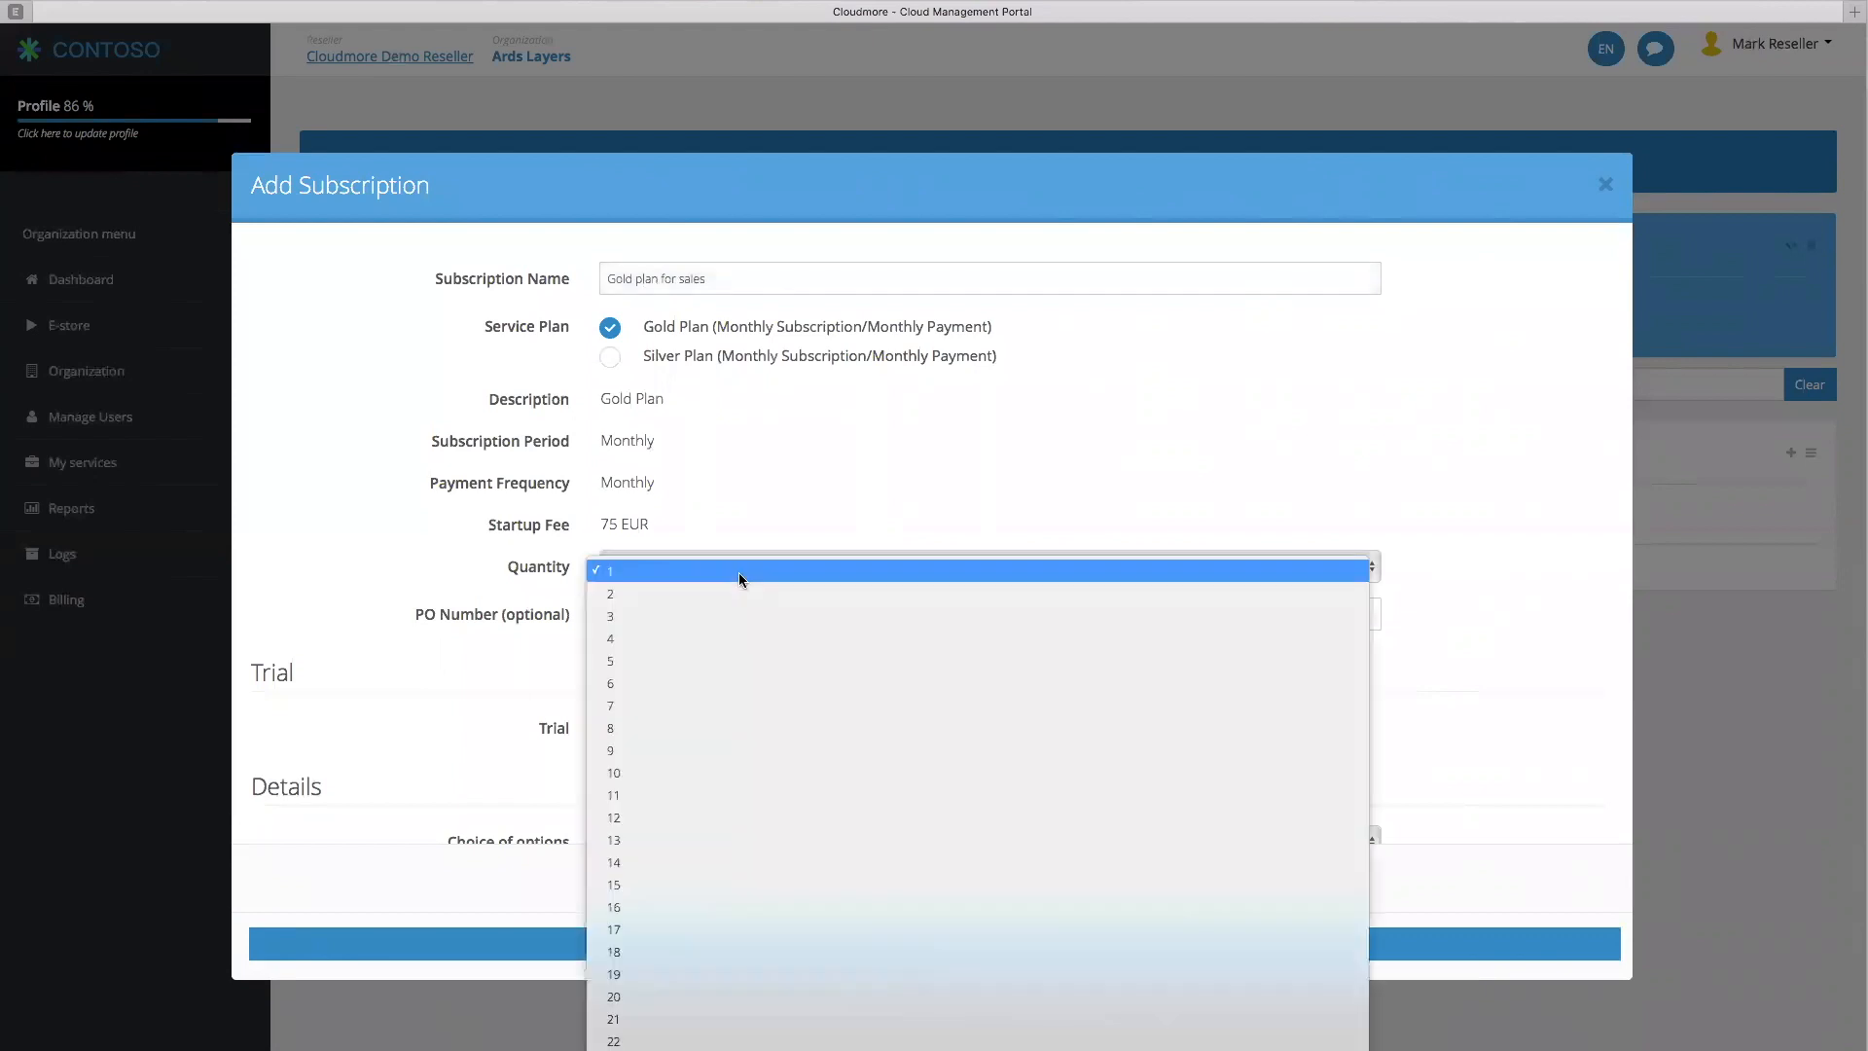
left_click(728, 642)
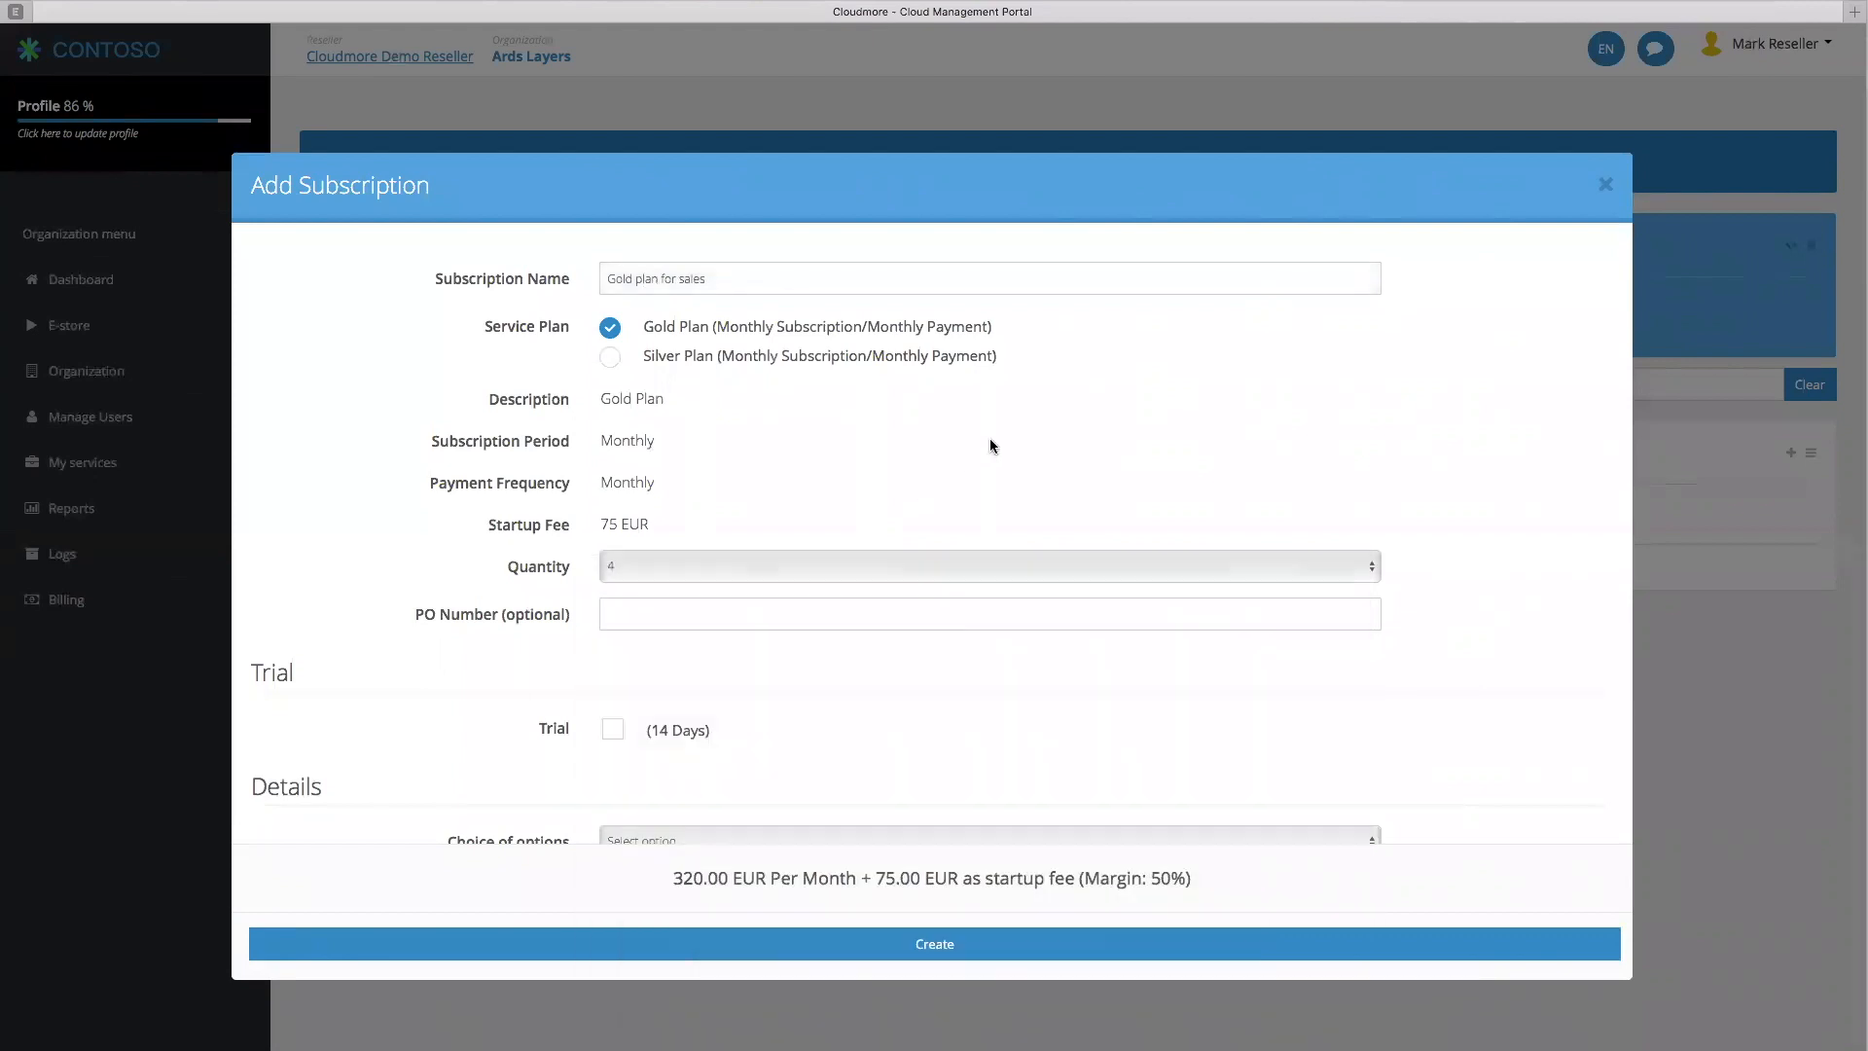
scroll(989, 438, "down", 2)
left_click(713, 563)
type("PO0001")
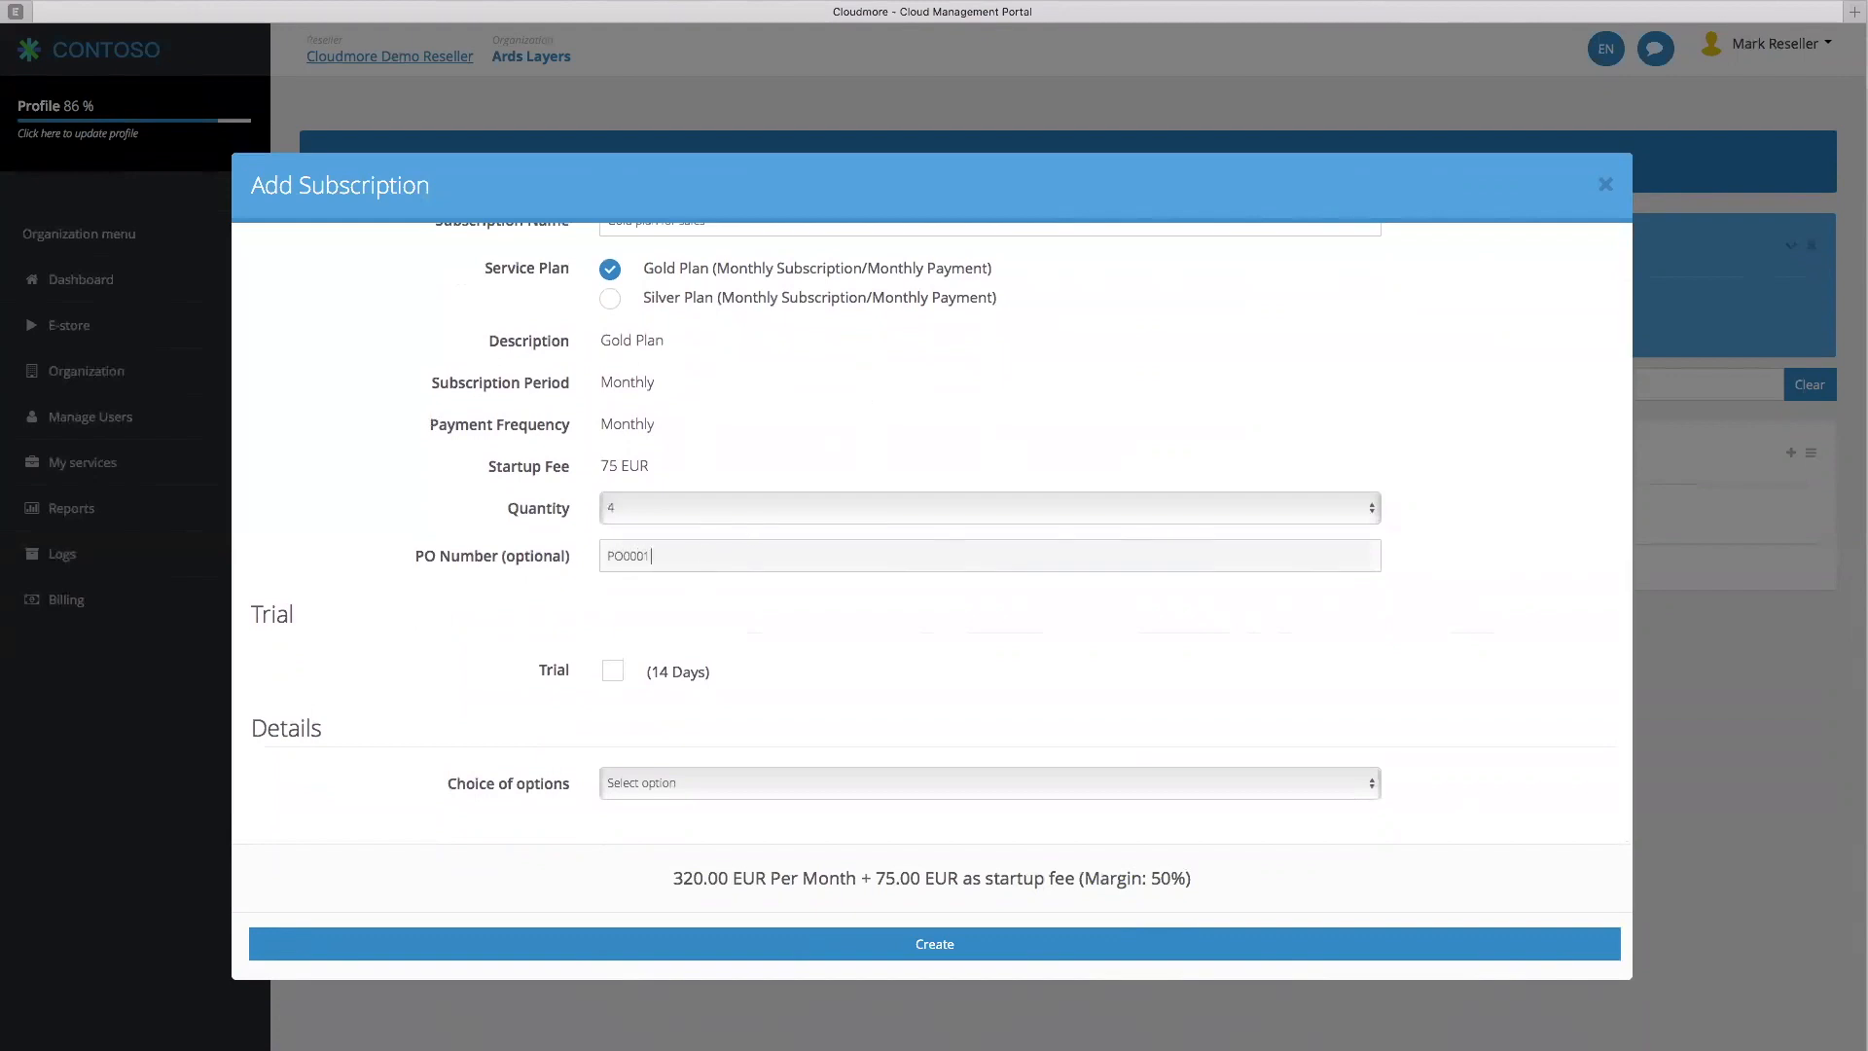
left_click(613, 670)
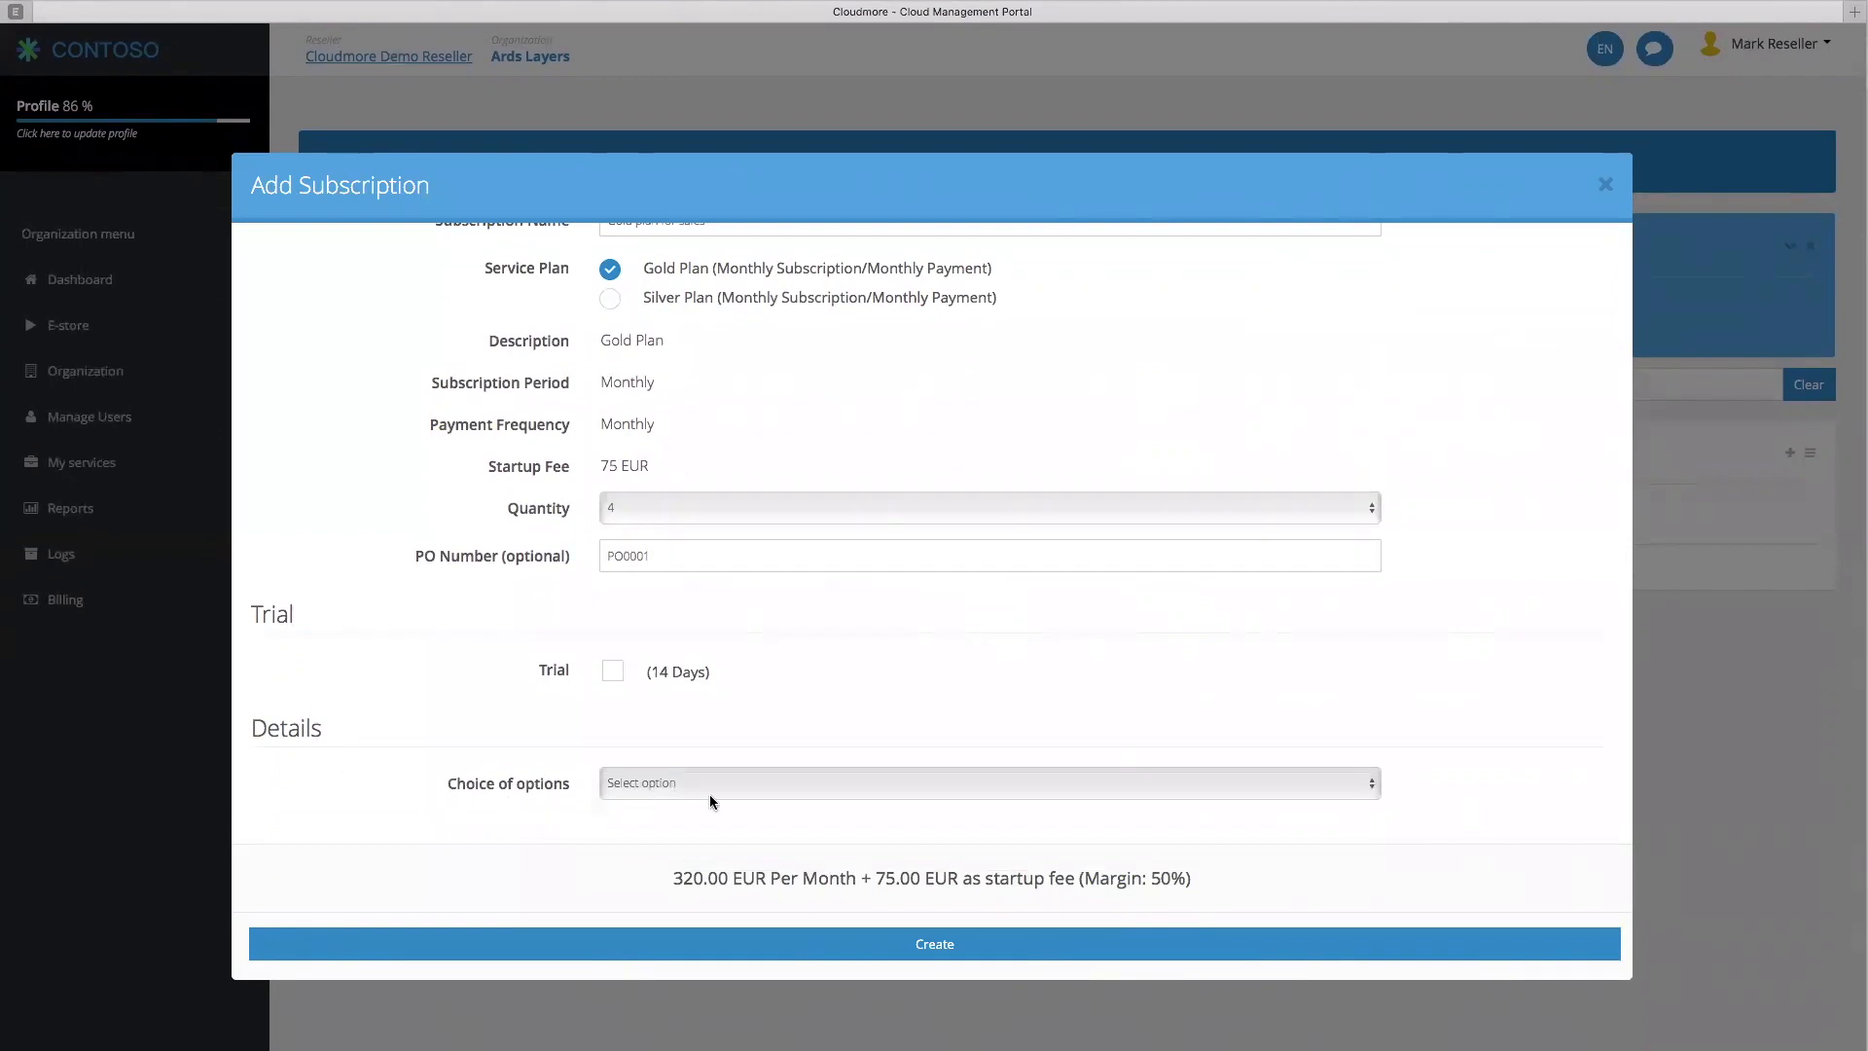
left_click(710, 794)
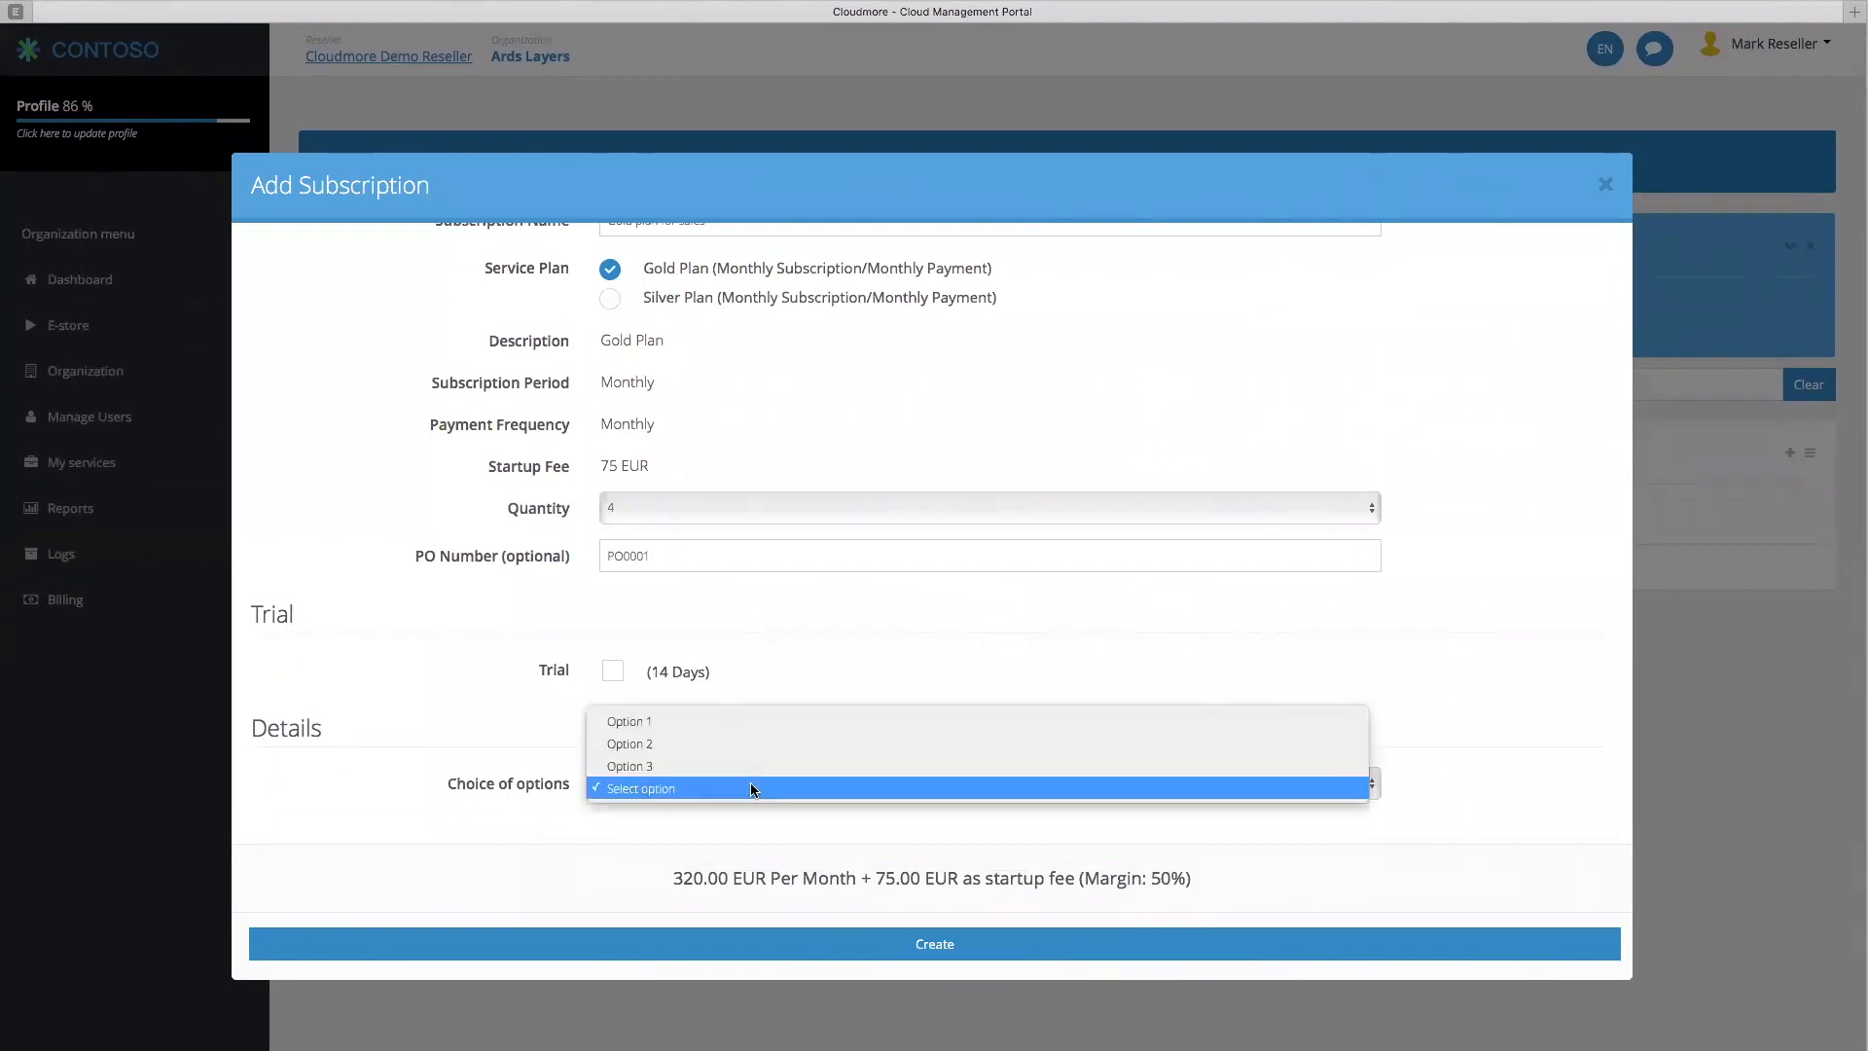
left_click(749, 721)
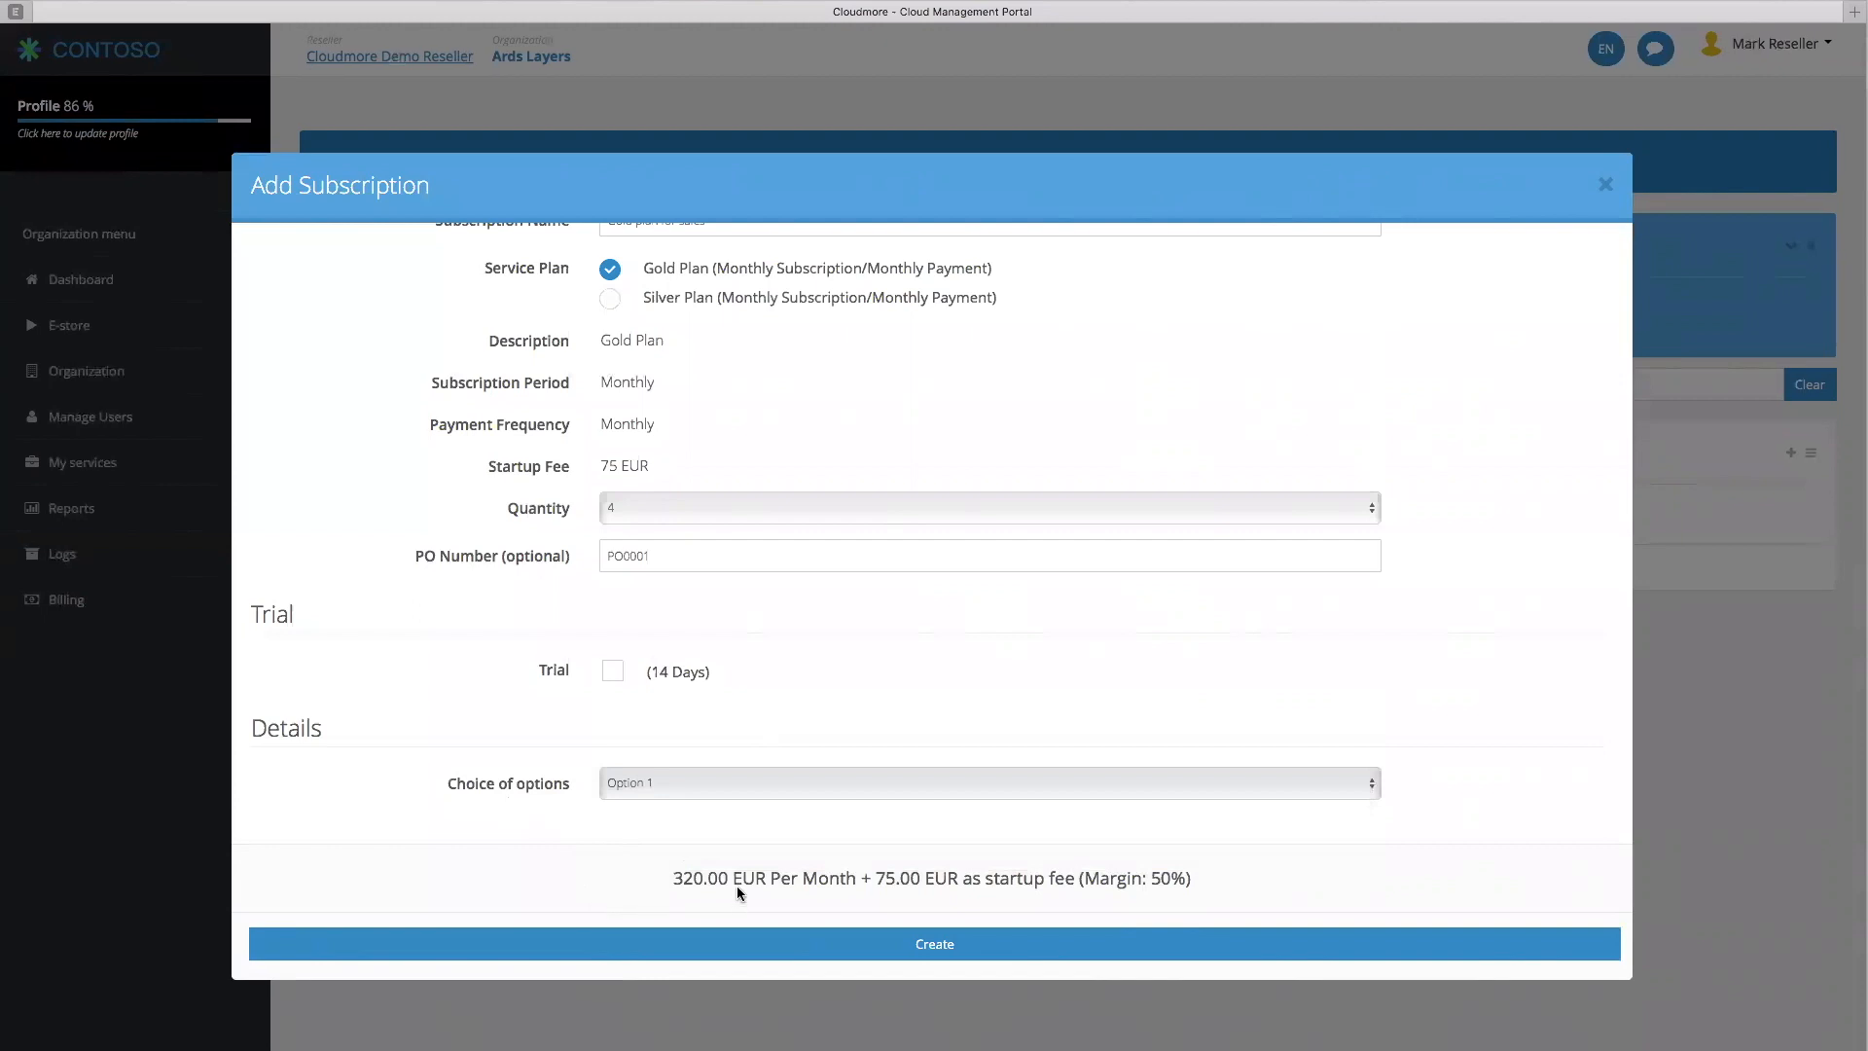
left_click_drag(767, 880, 673, 879)
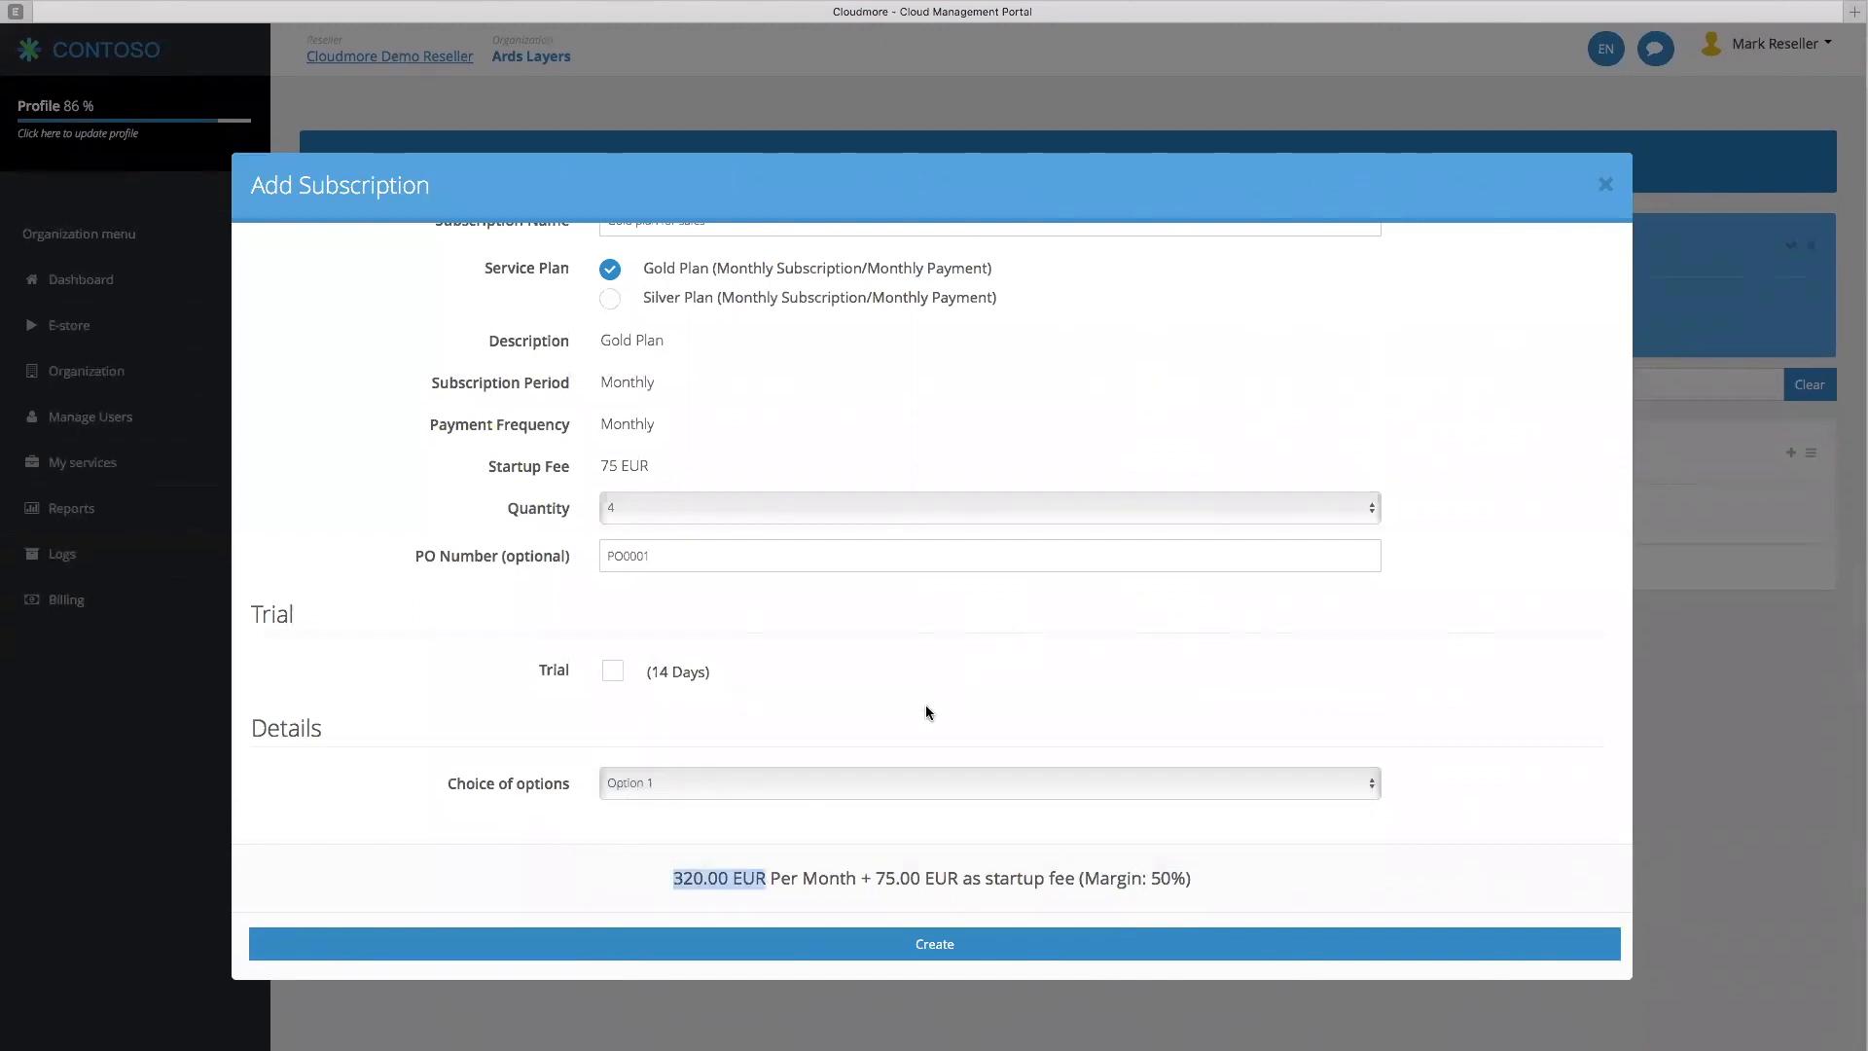
left_click(924, 945)
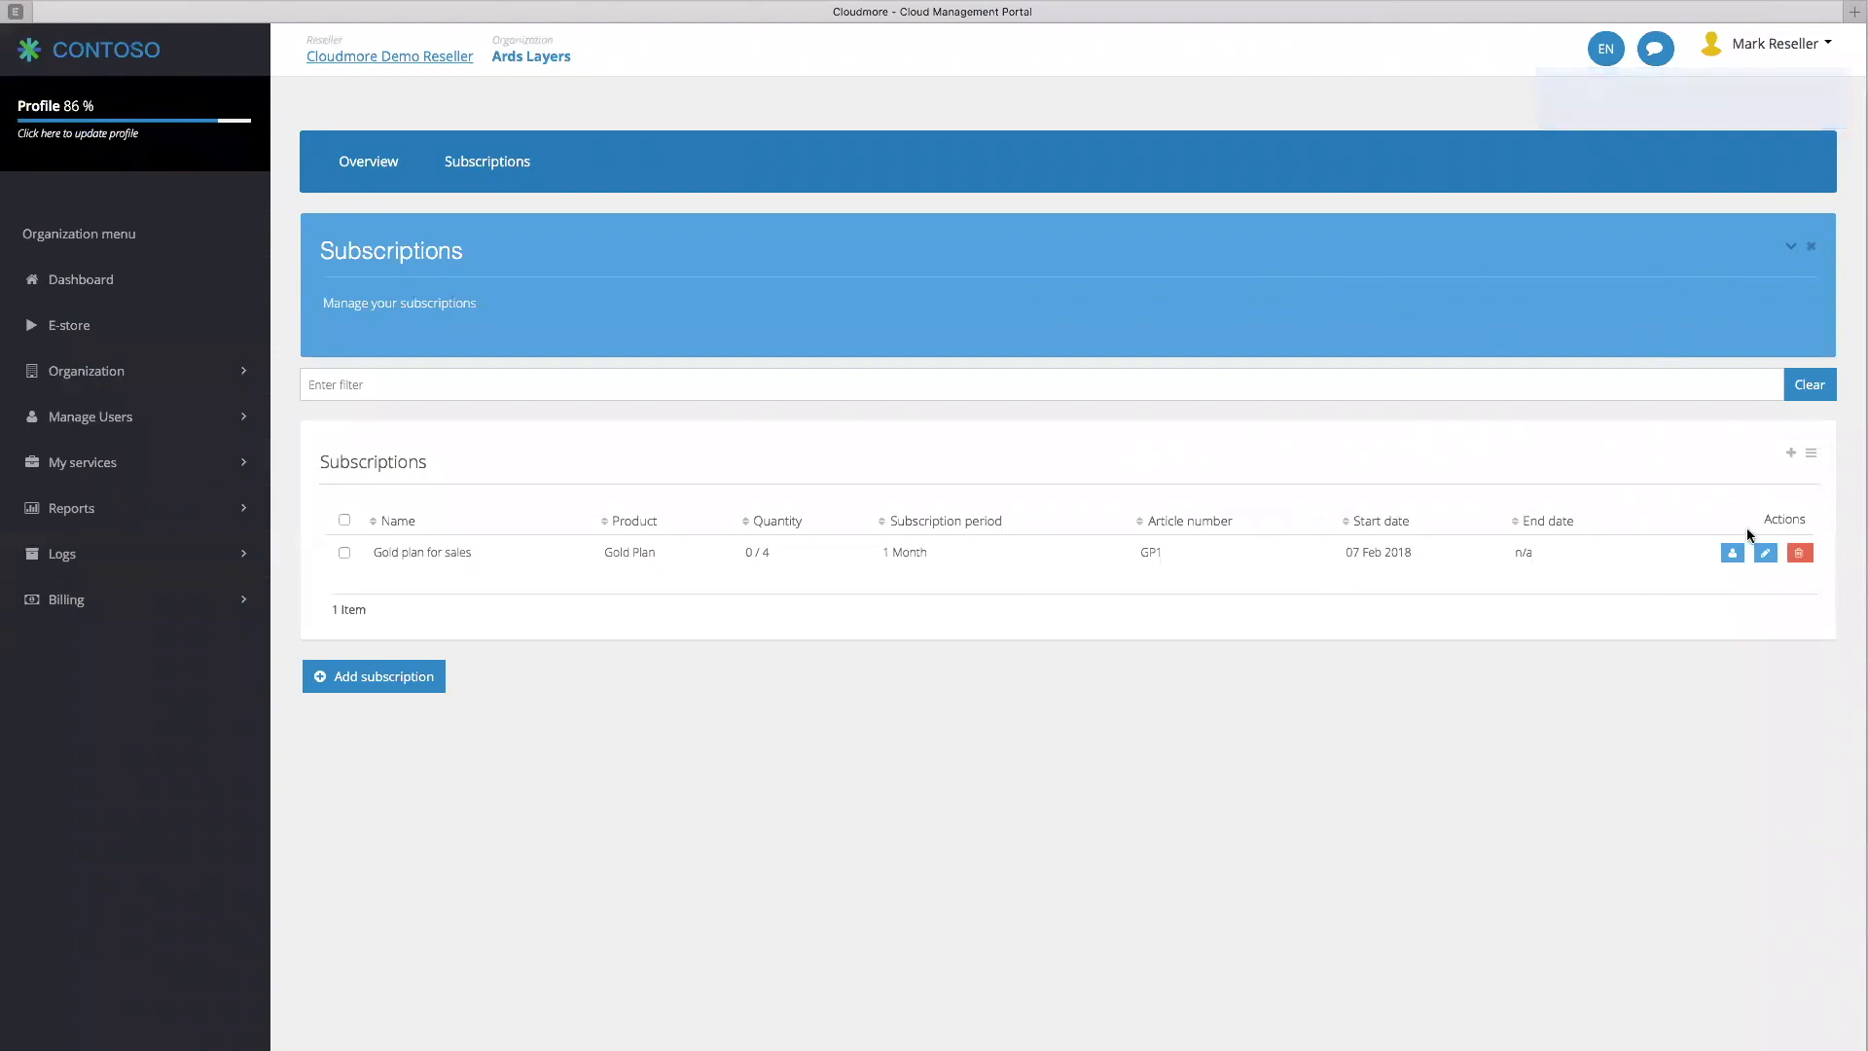
Assign users, including the Ards Layers admin, to the Gold plan for sales subscription, using 3 of 4 seats
left_click(1731, 554)
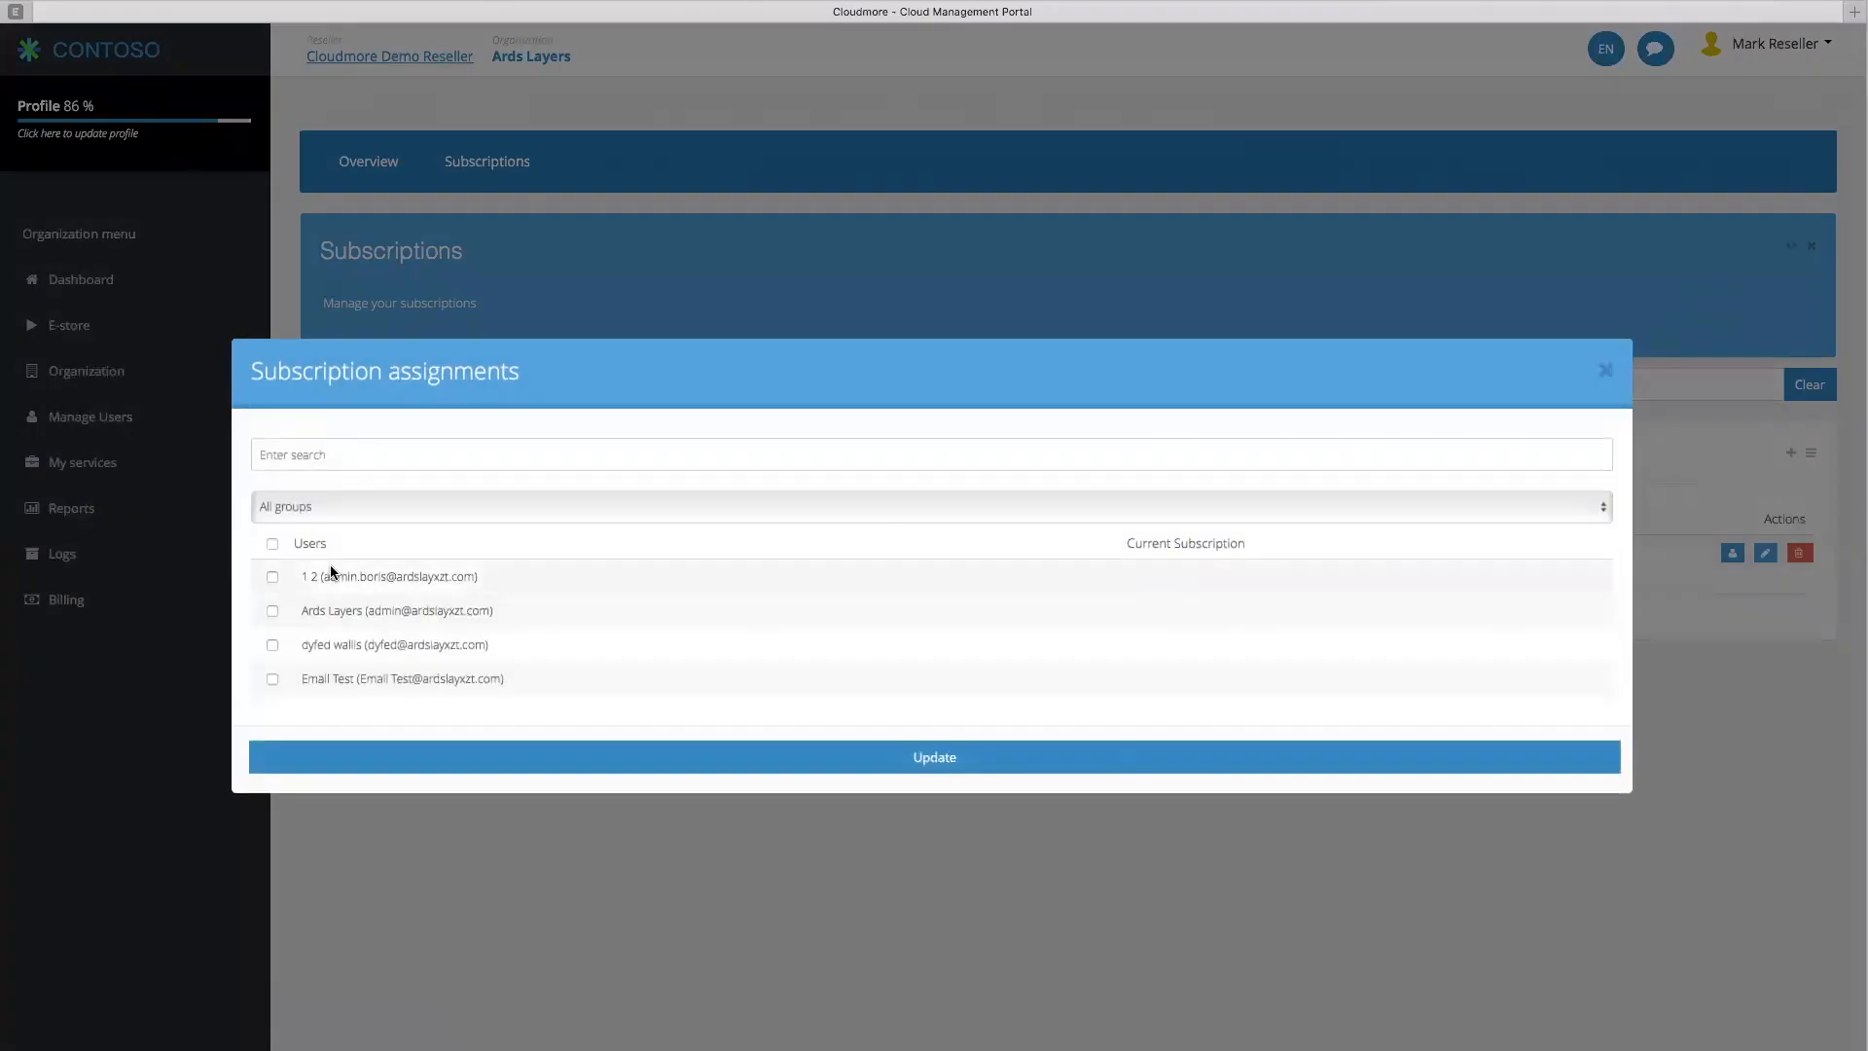
left_click(272, 611)
left_click(272, 679)
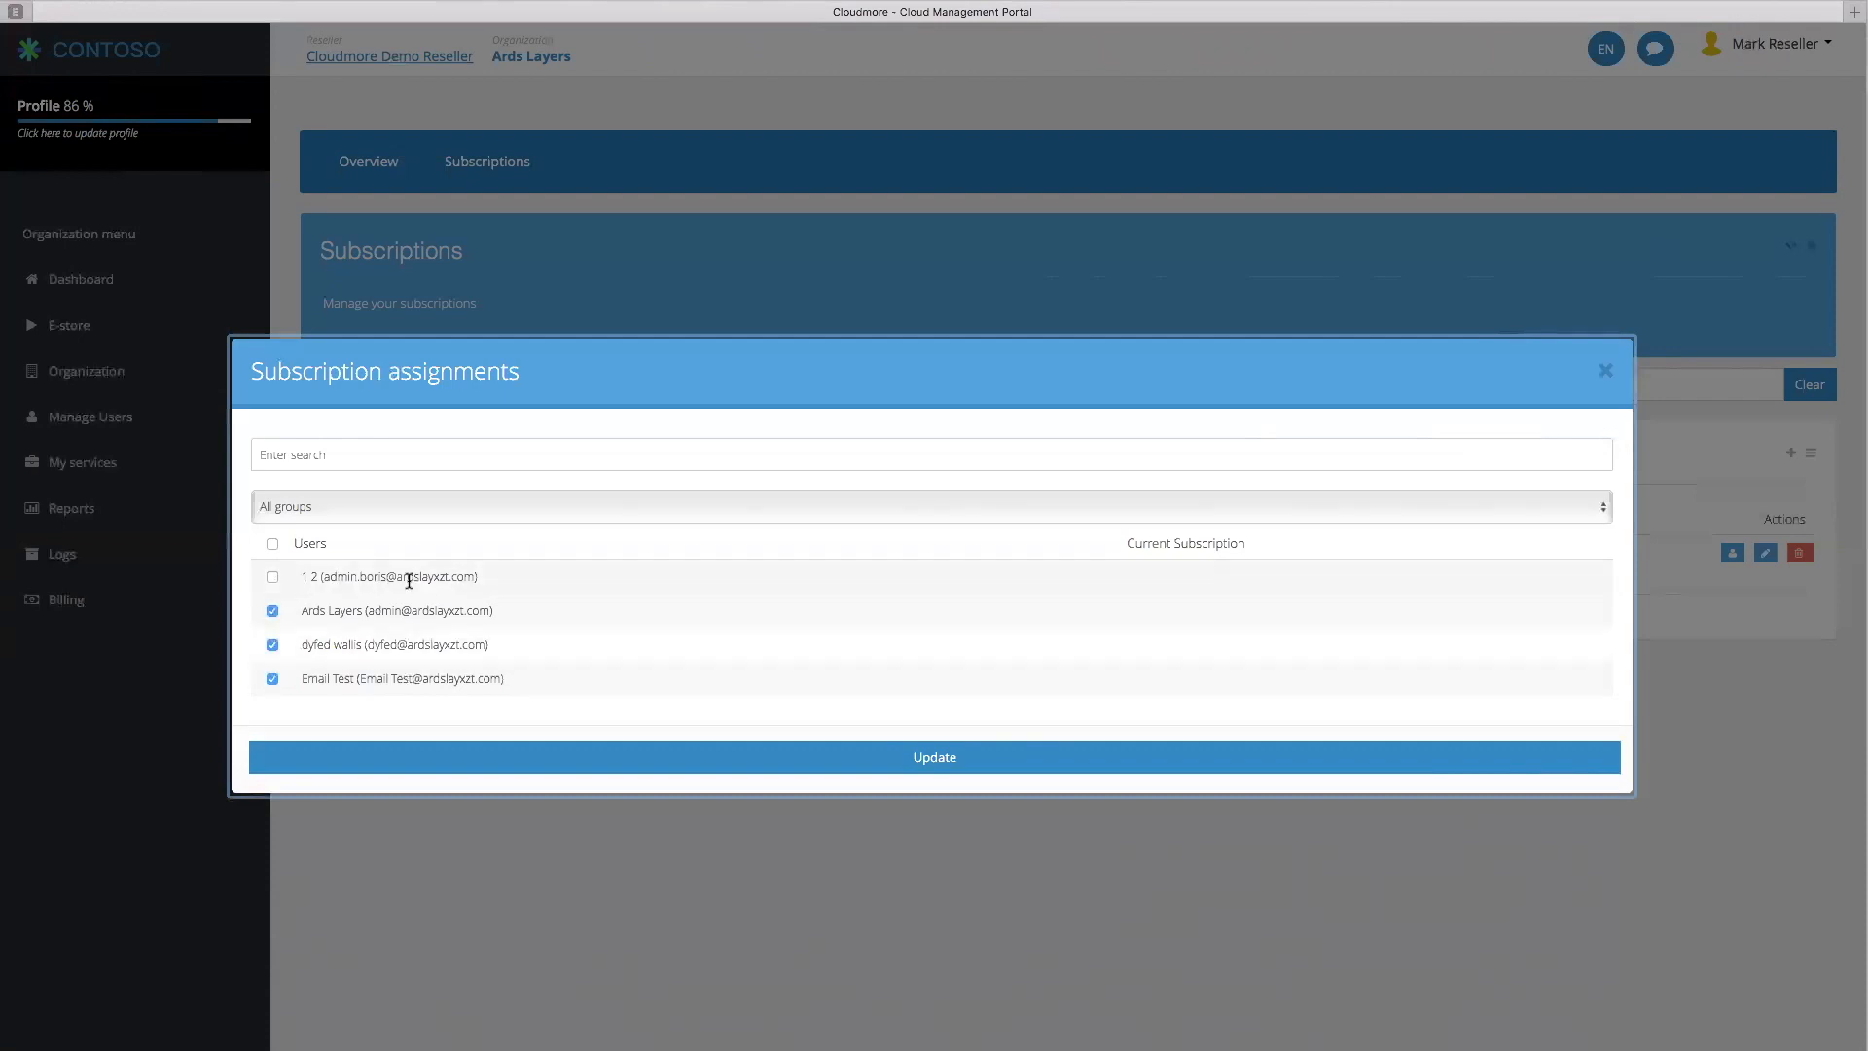
left_click(835, 758)
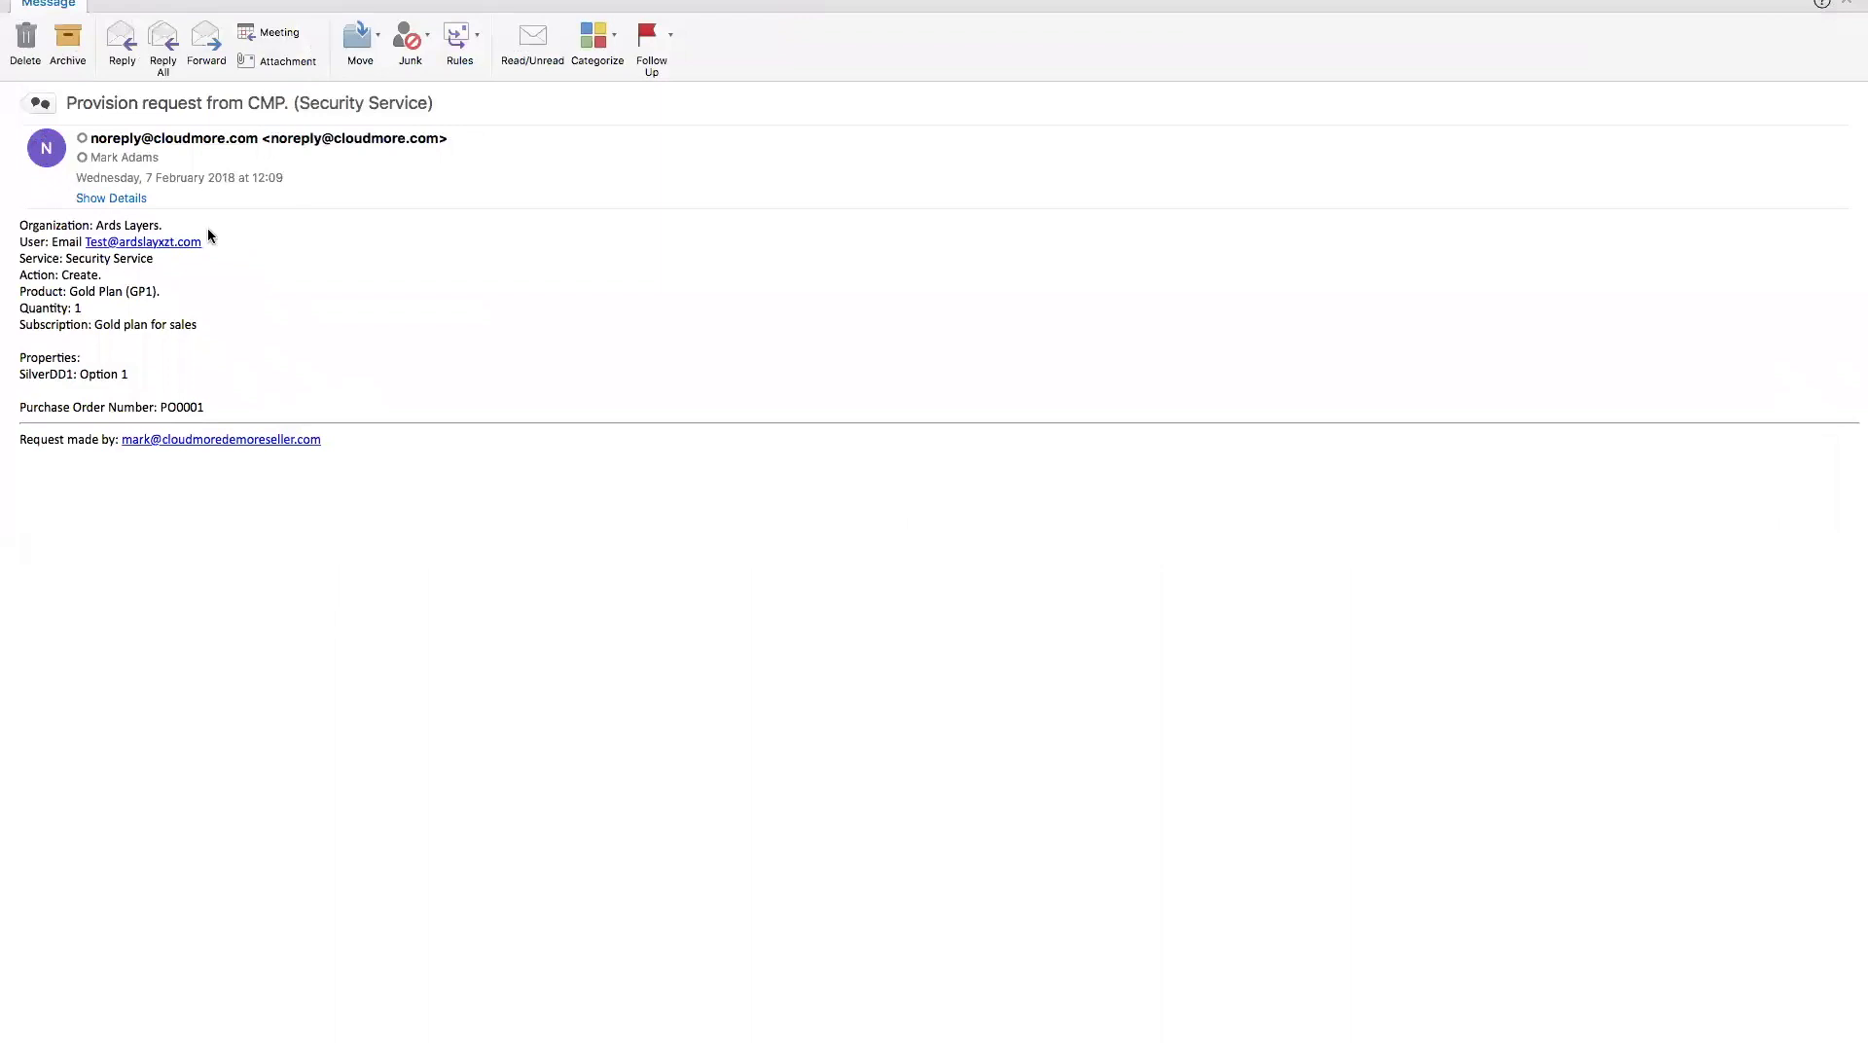
left_click_drag(244, 245, 15, 249)
left_click_drag(202, 291, 4, 308)
left_click_drag(130, 373, 16, 369)
left_click_drag(220, 407, 12, 407)
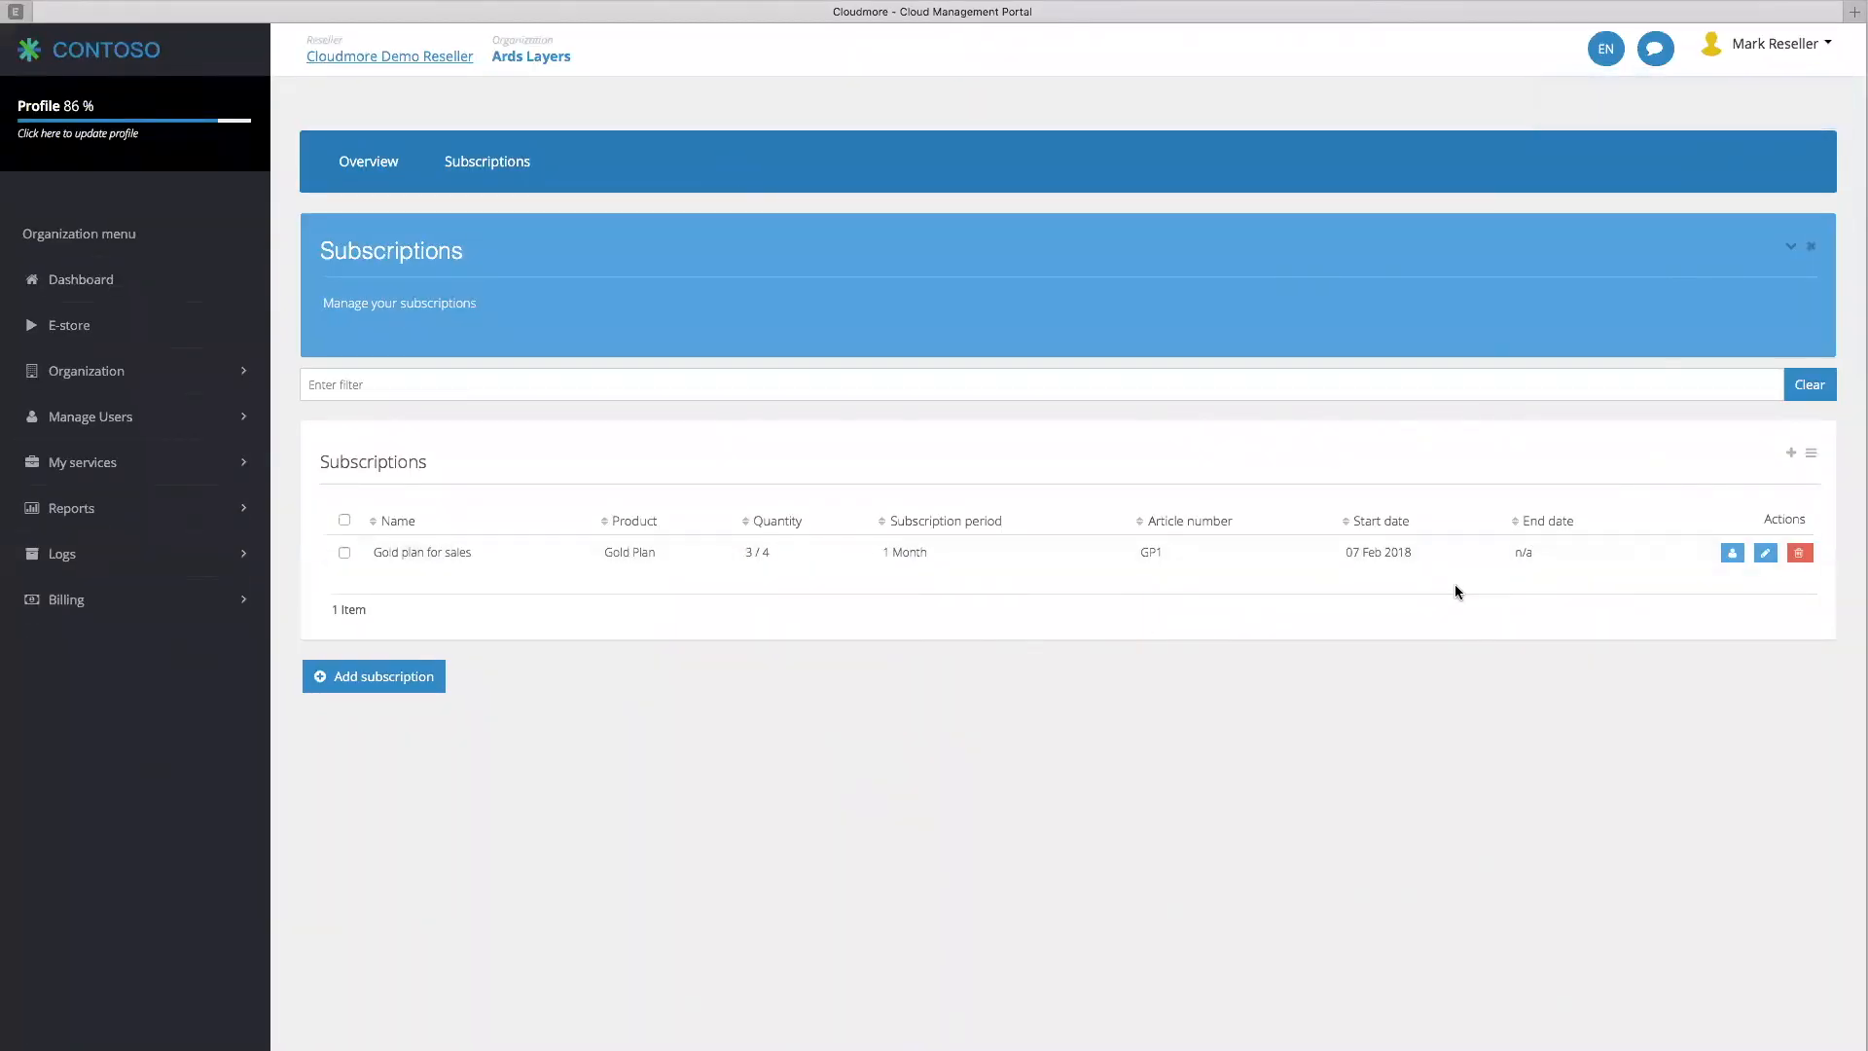
Generate a current-status billing report limited to Security Service
left_click(387, 55)
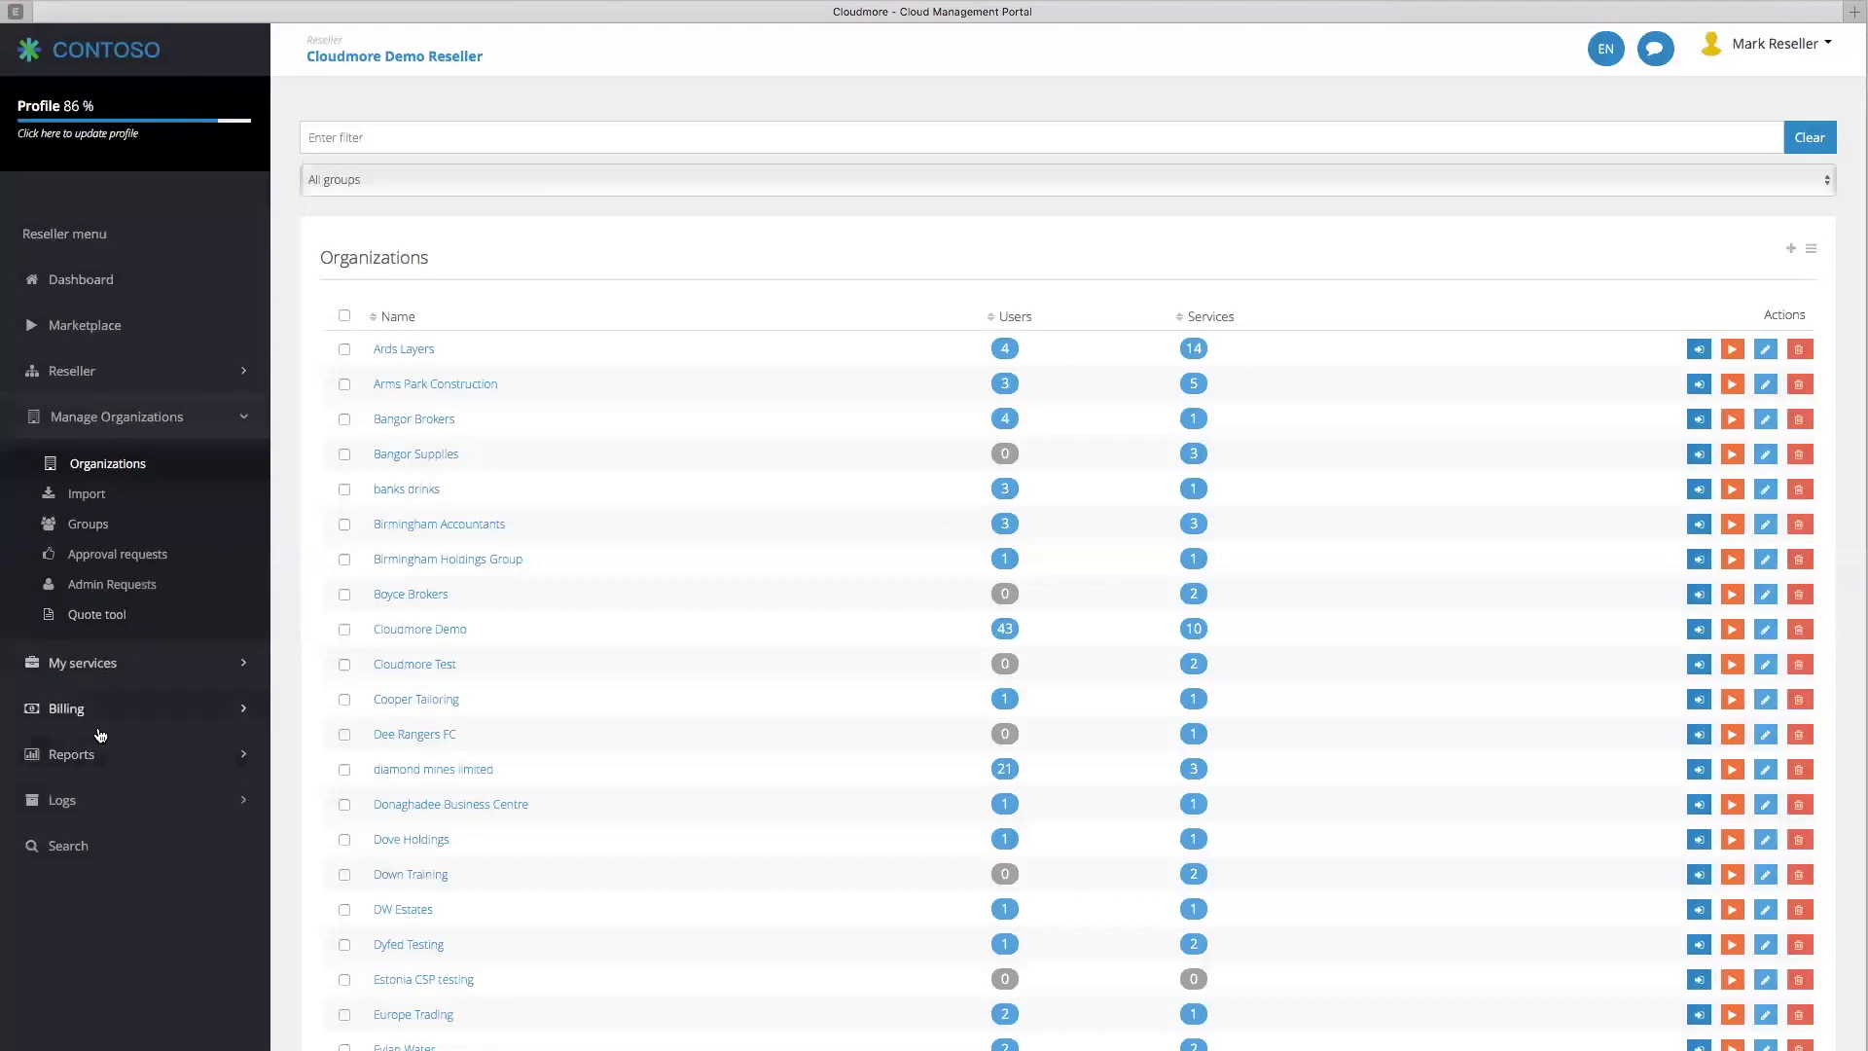
left_click(102, 715)
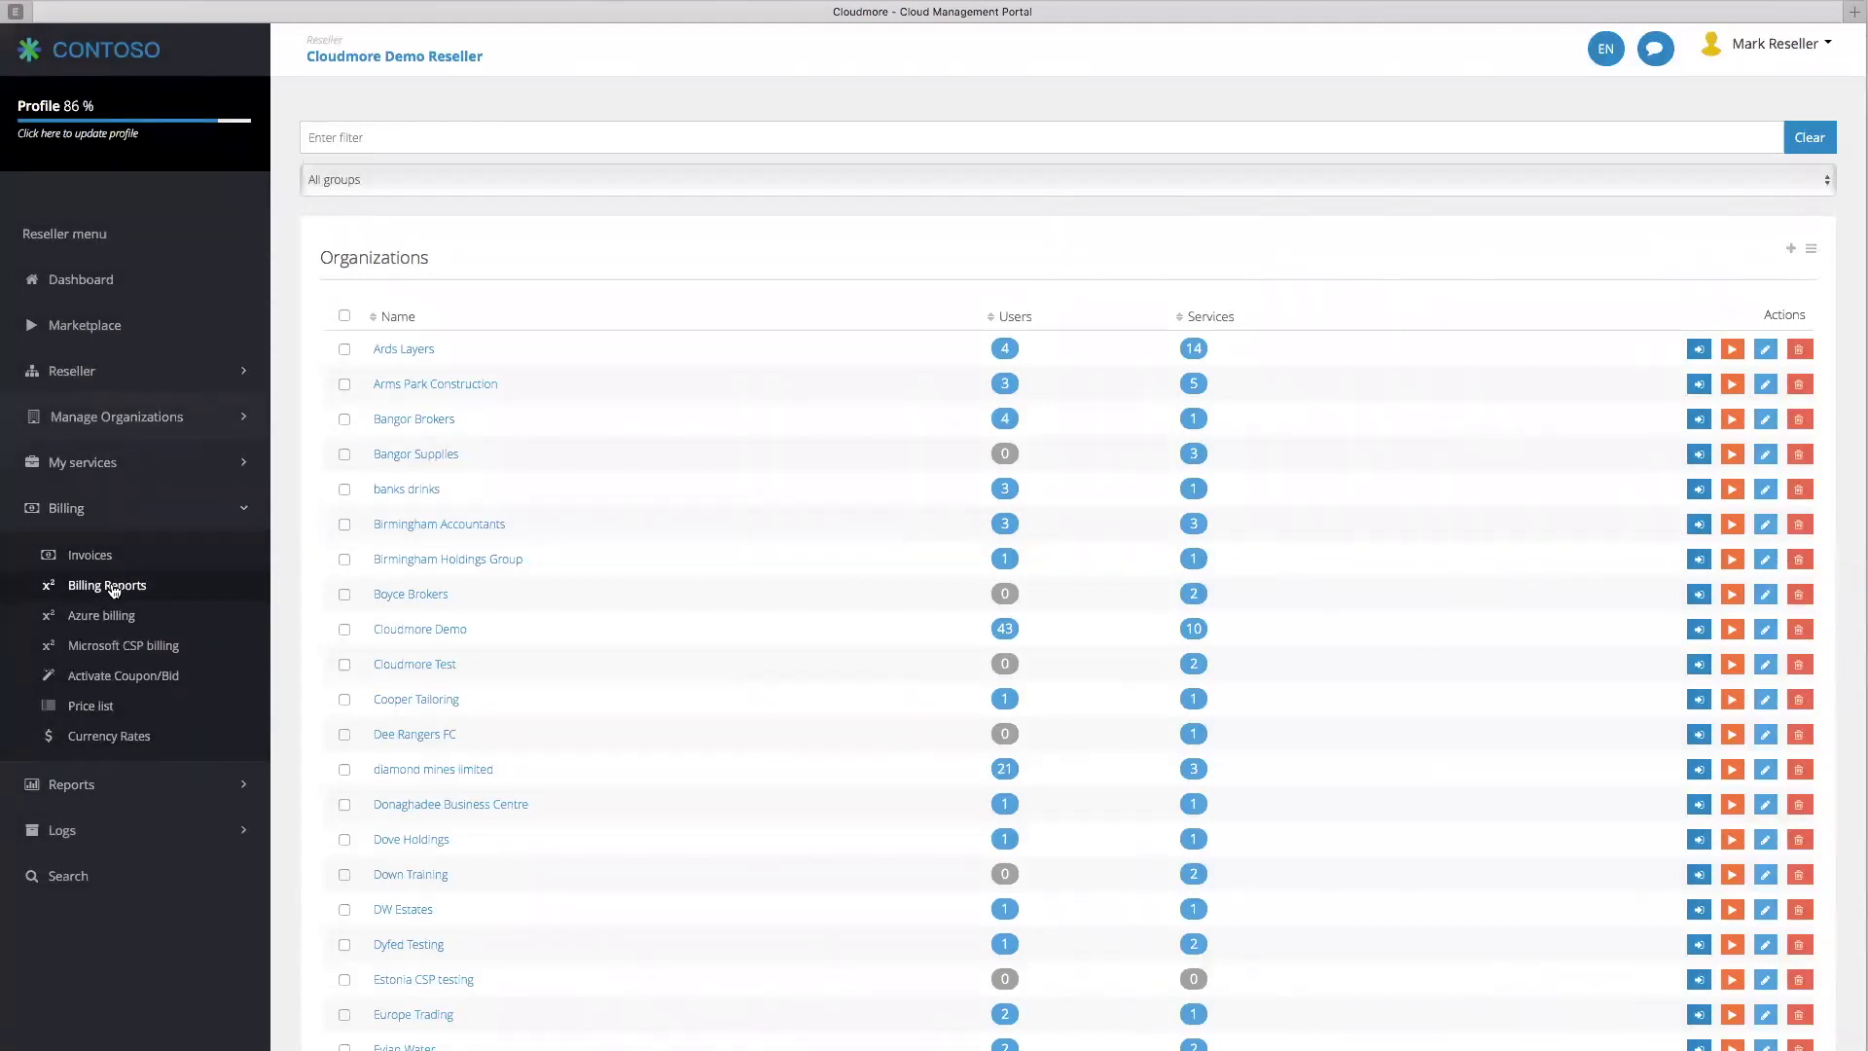
left_click(113, 587)
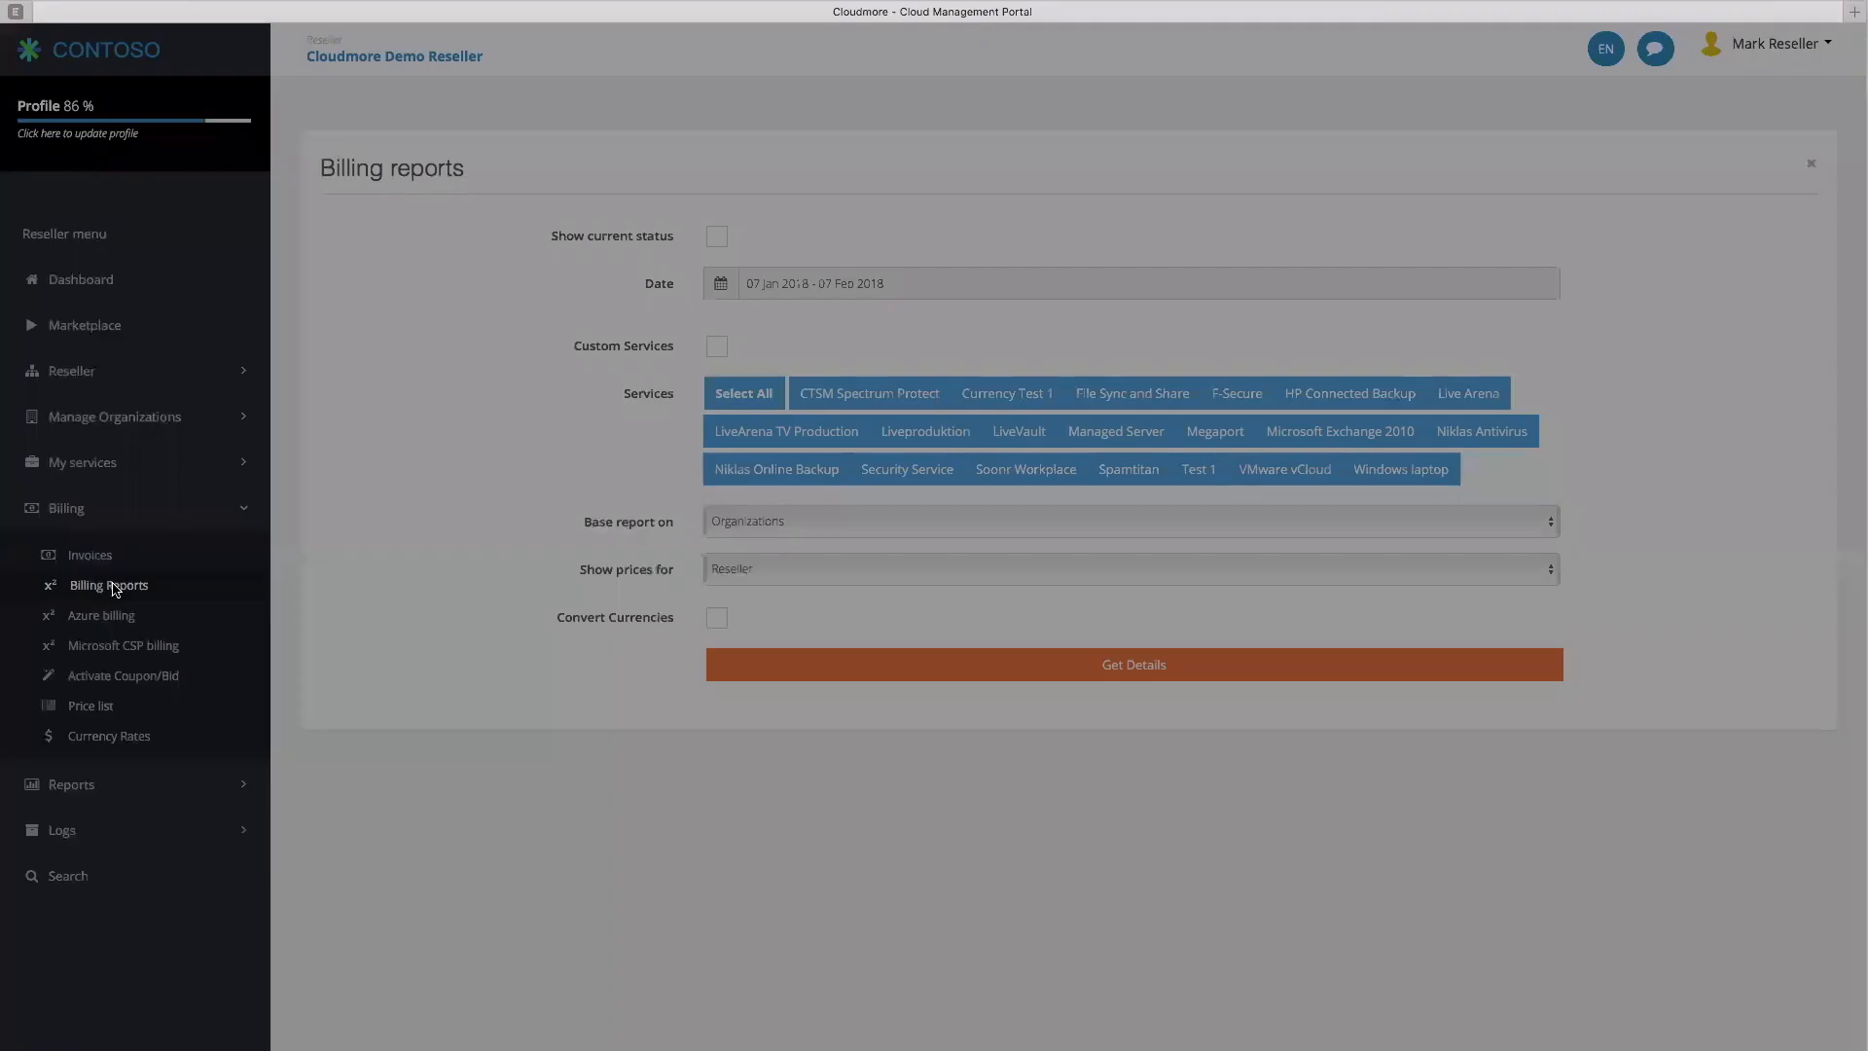
left_click(717, 237)
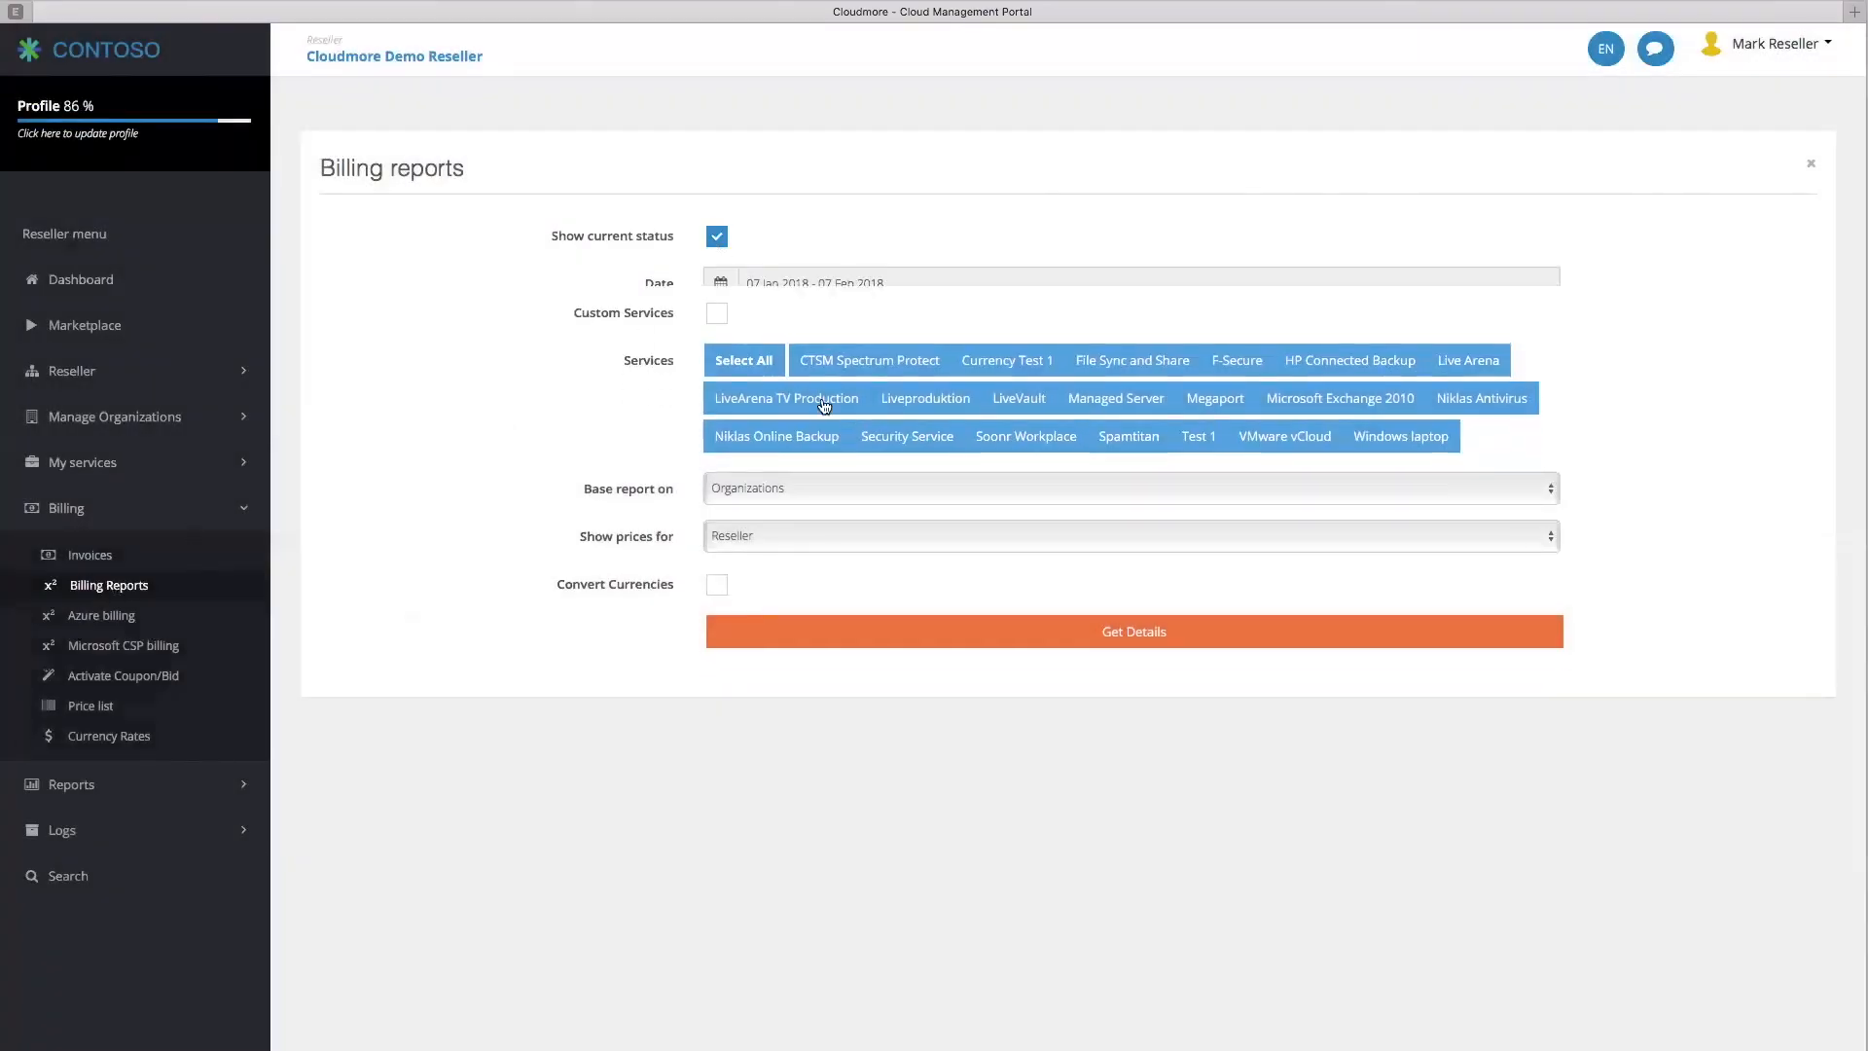
left_click(890, 408)
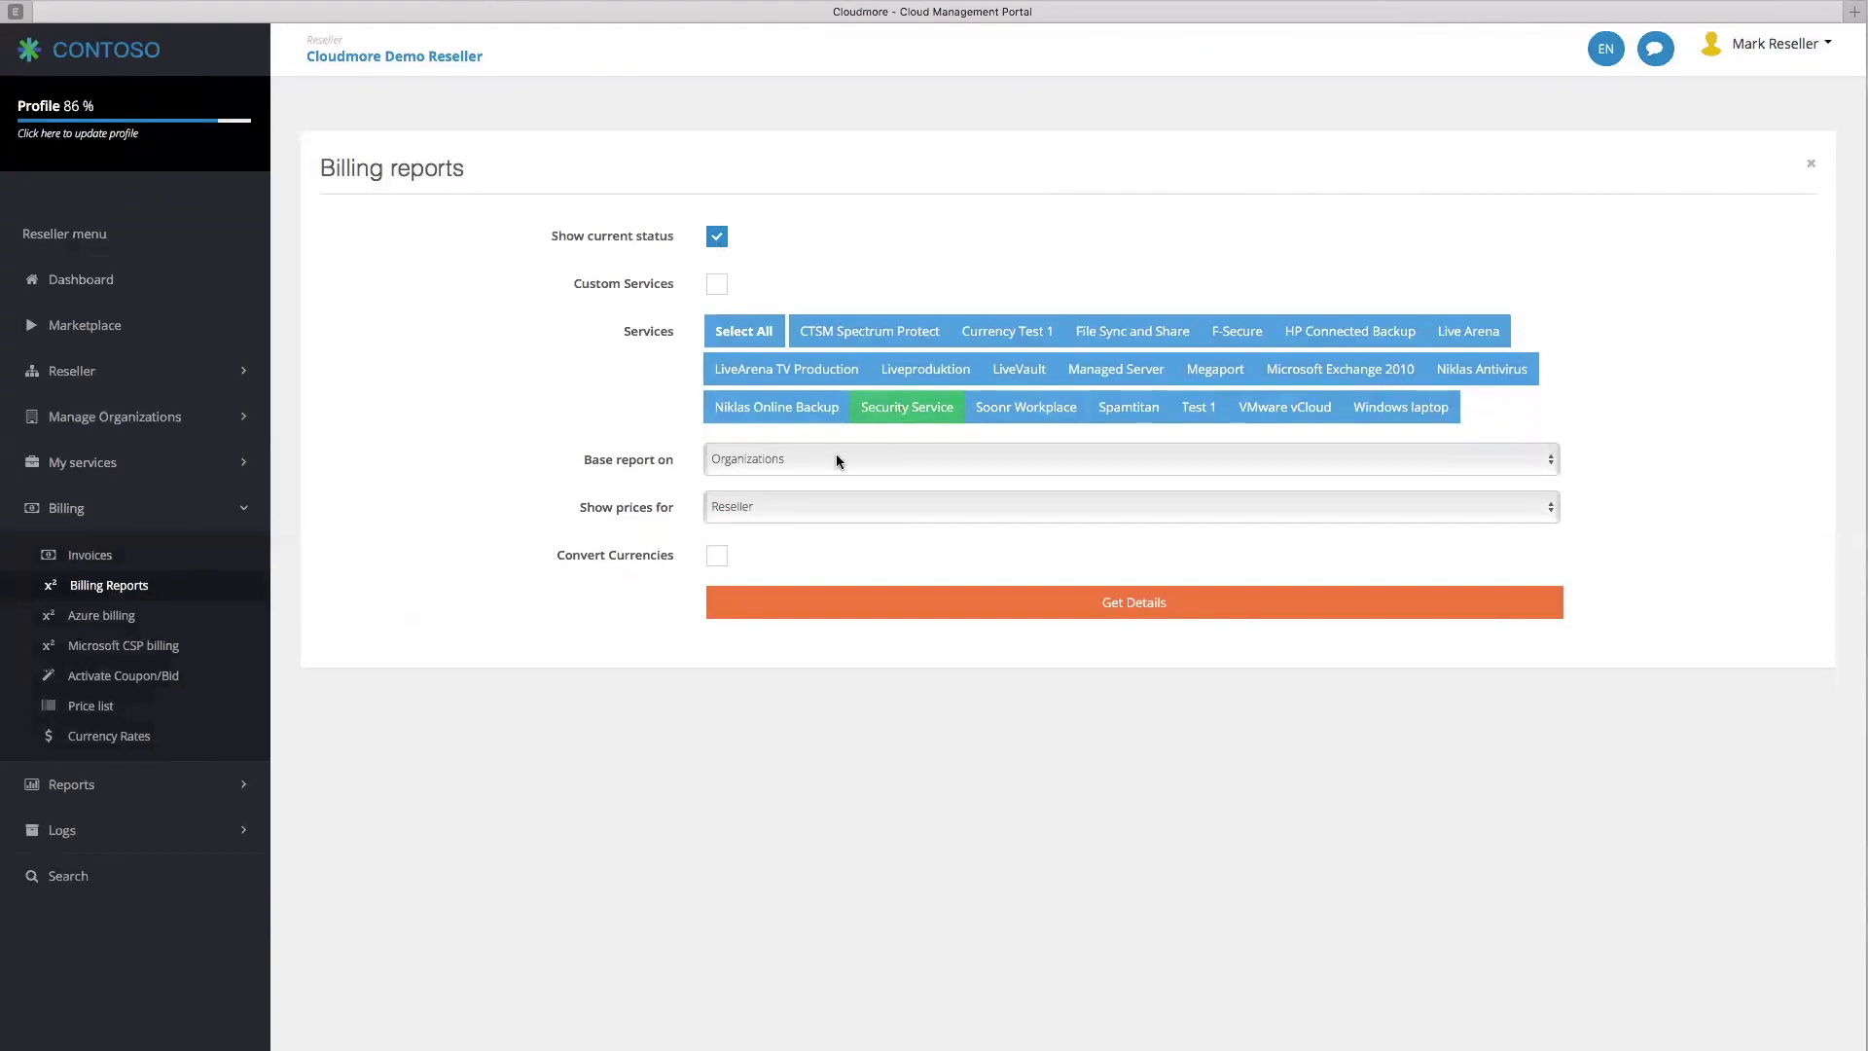
left_click(900, 613)
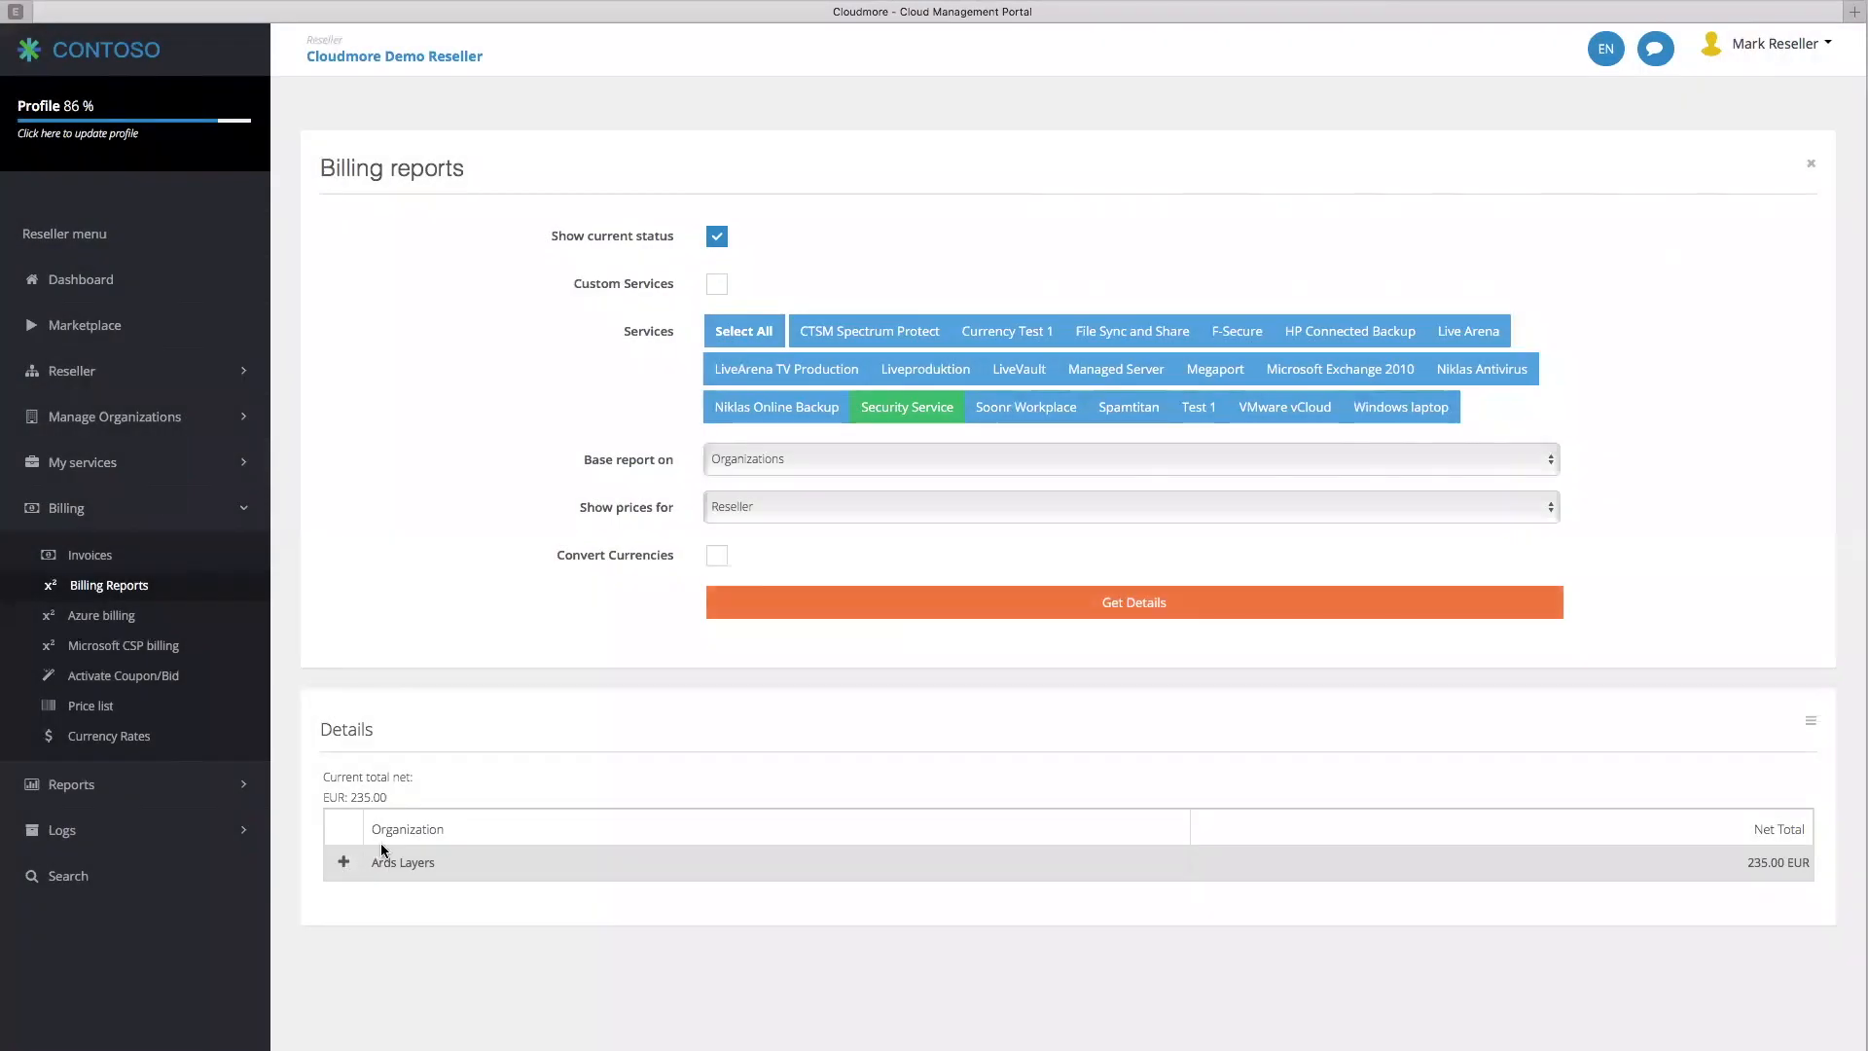
Expand Ards Layers' Gold Plan and startup fee lines totalling 235.00 EUR
left_click(380, 862)
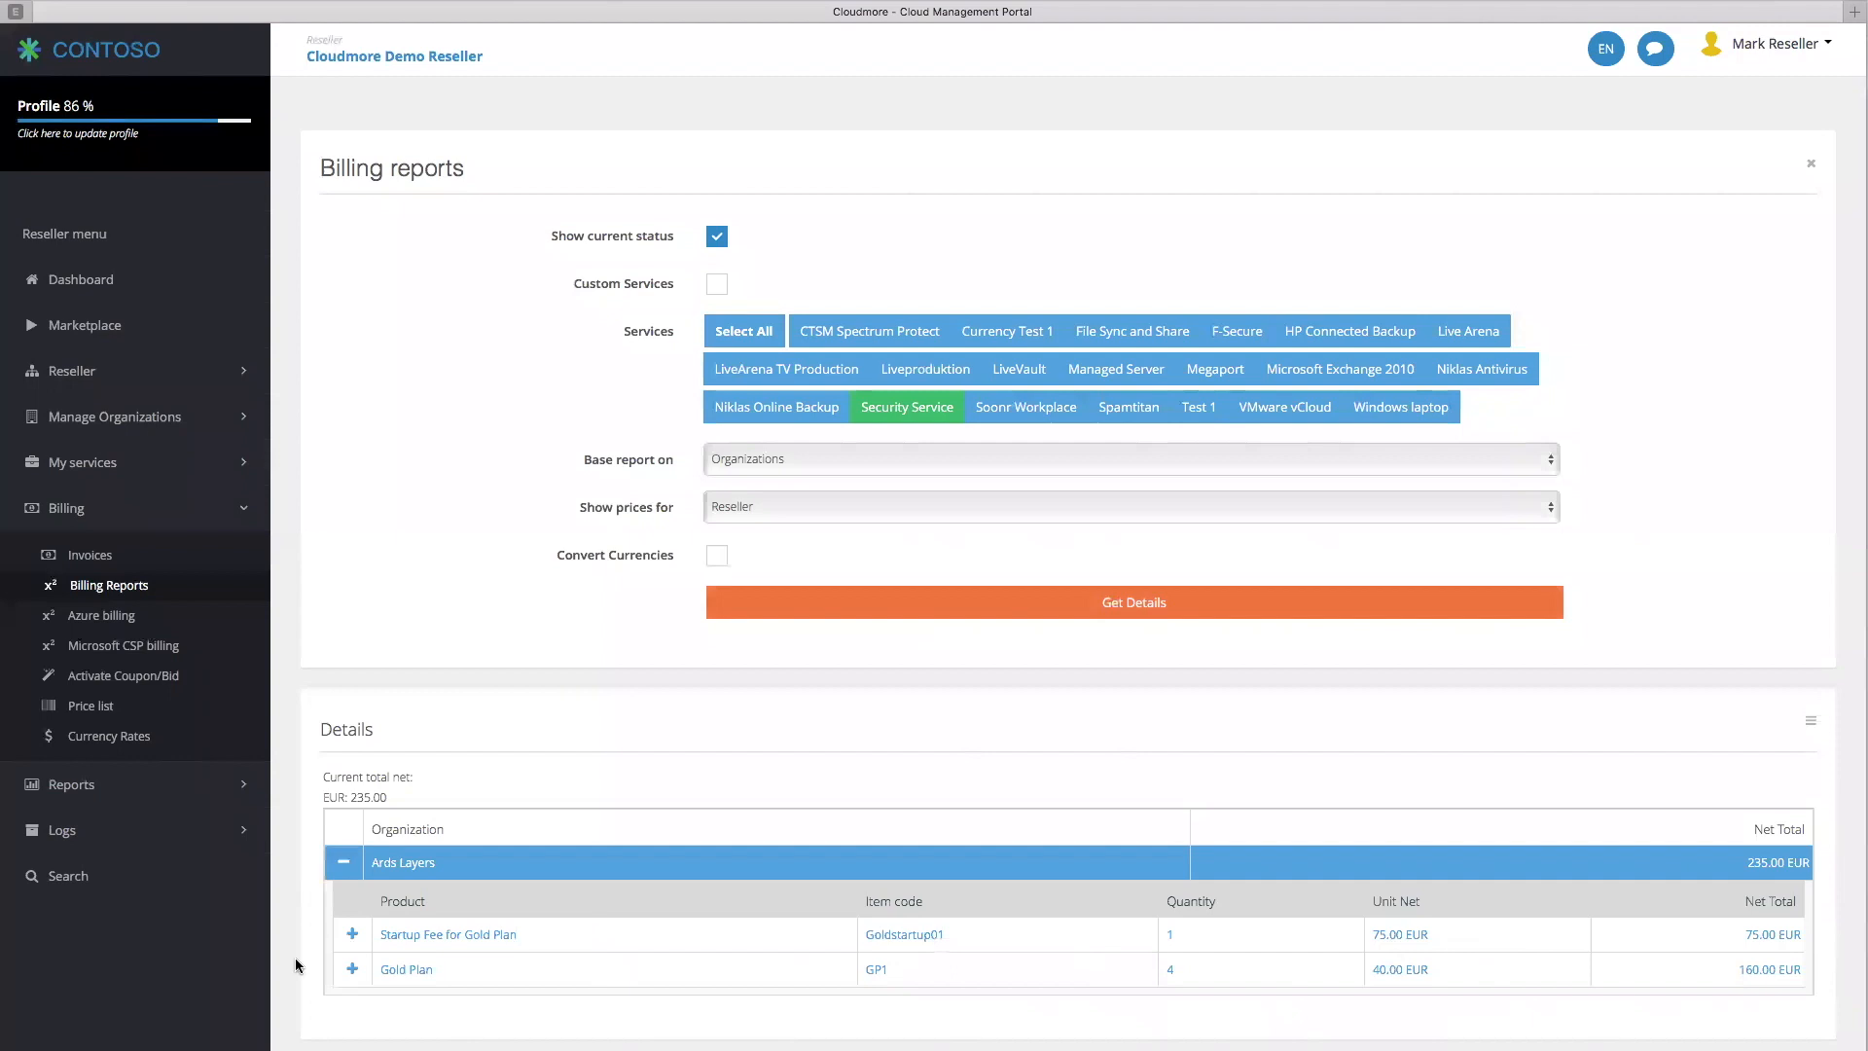
left_click(352, 969)
left_click(352, 934)
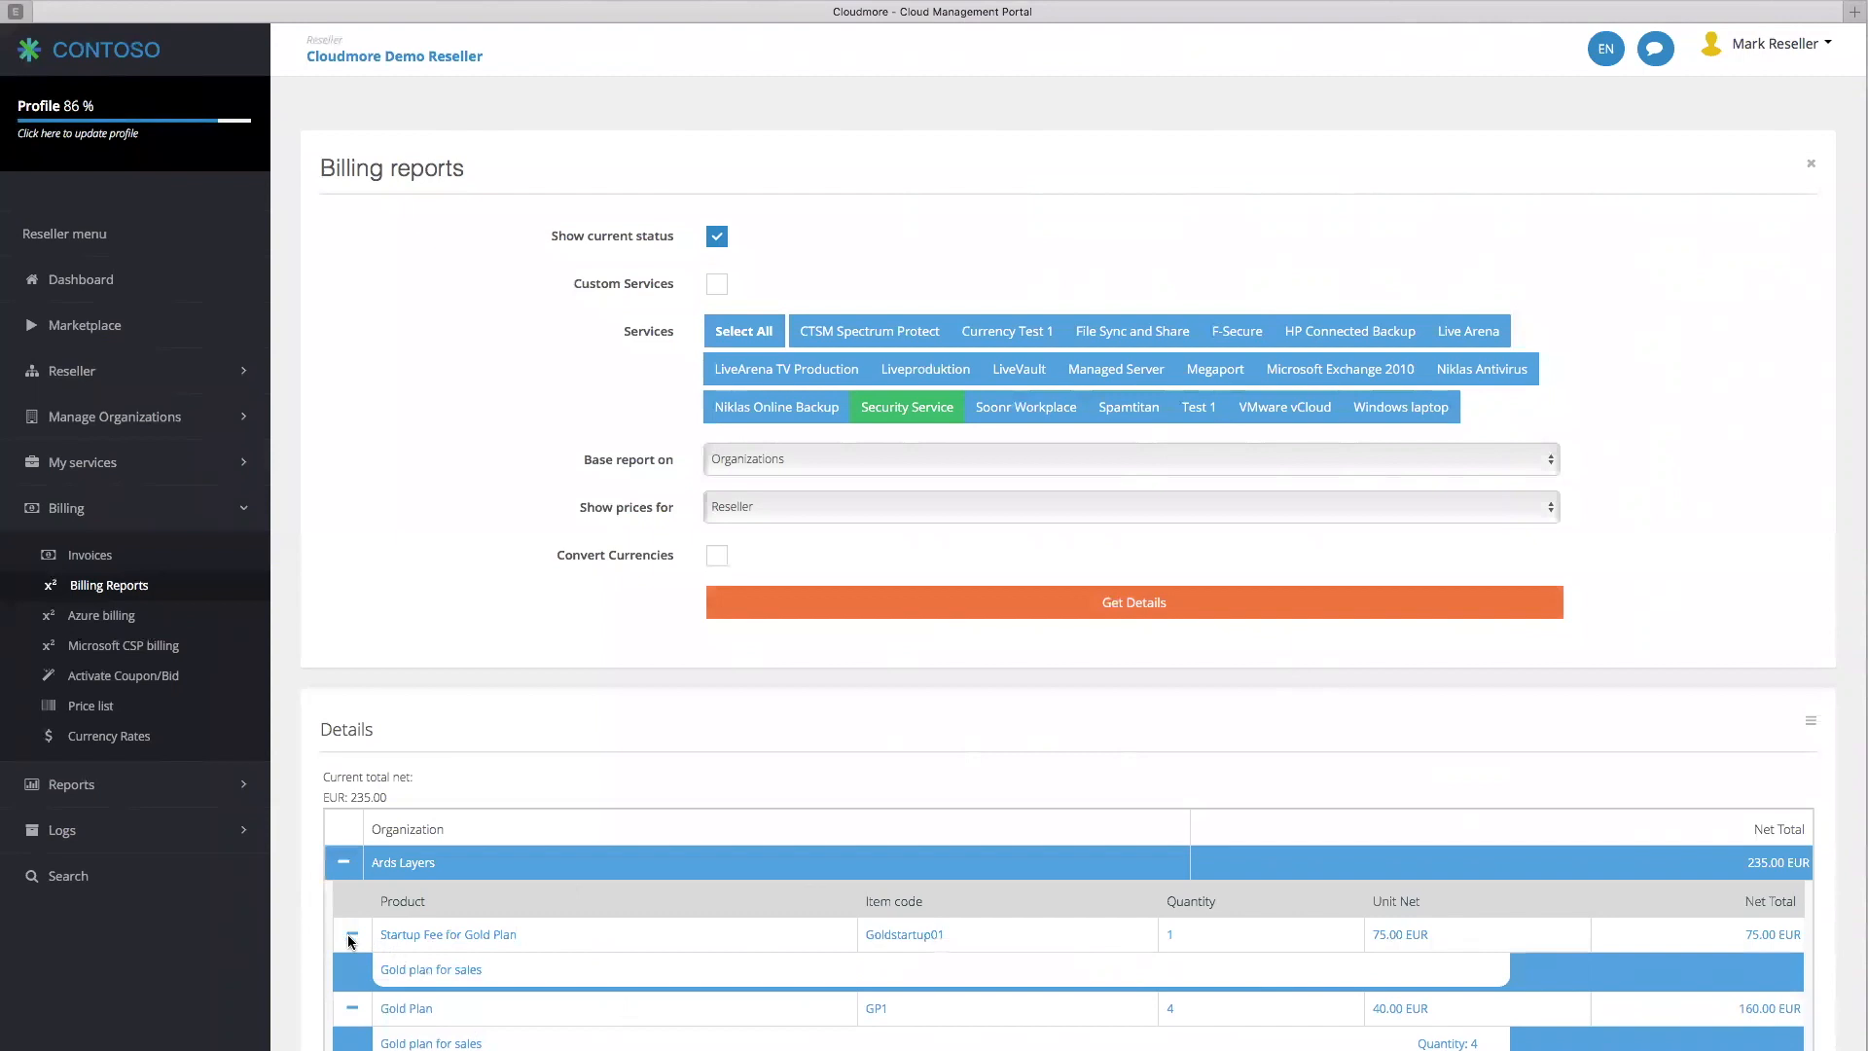
Sign out of the reseller account and log back in as administrator
left_click(1785, 49)
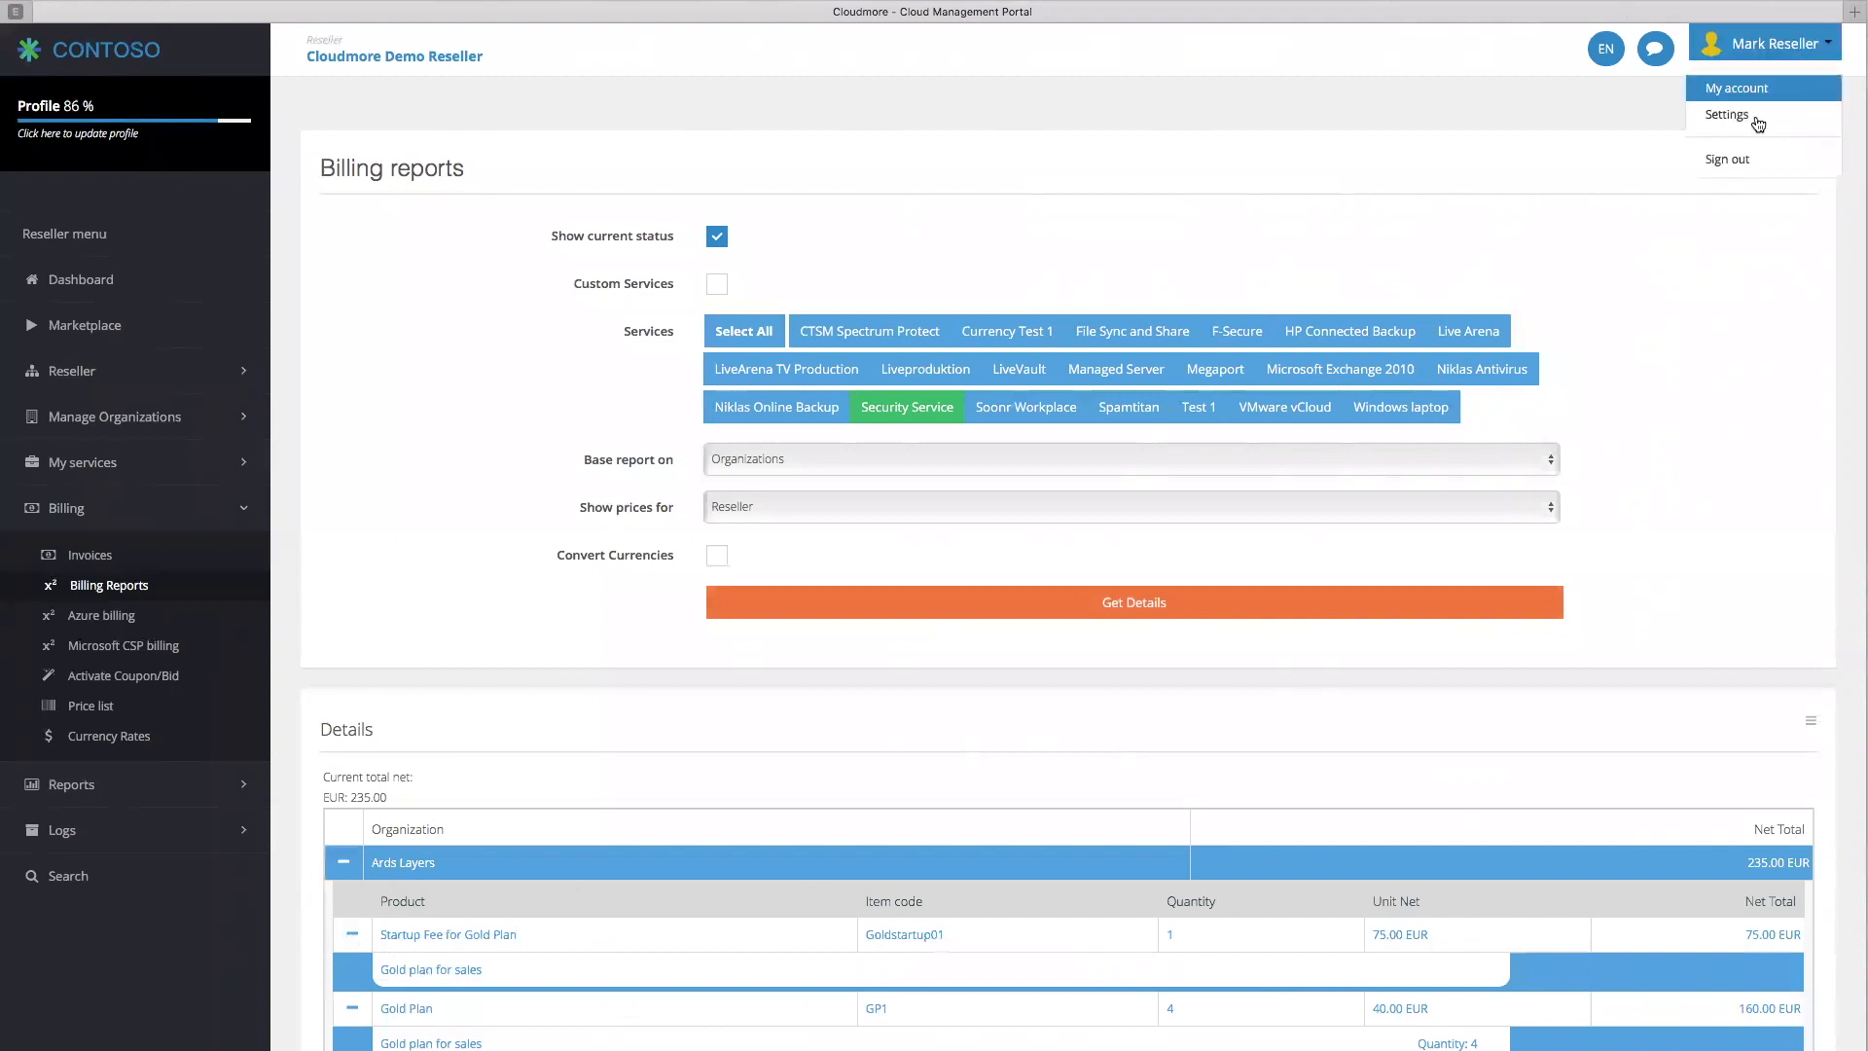
left_click(1737, 159)
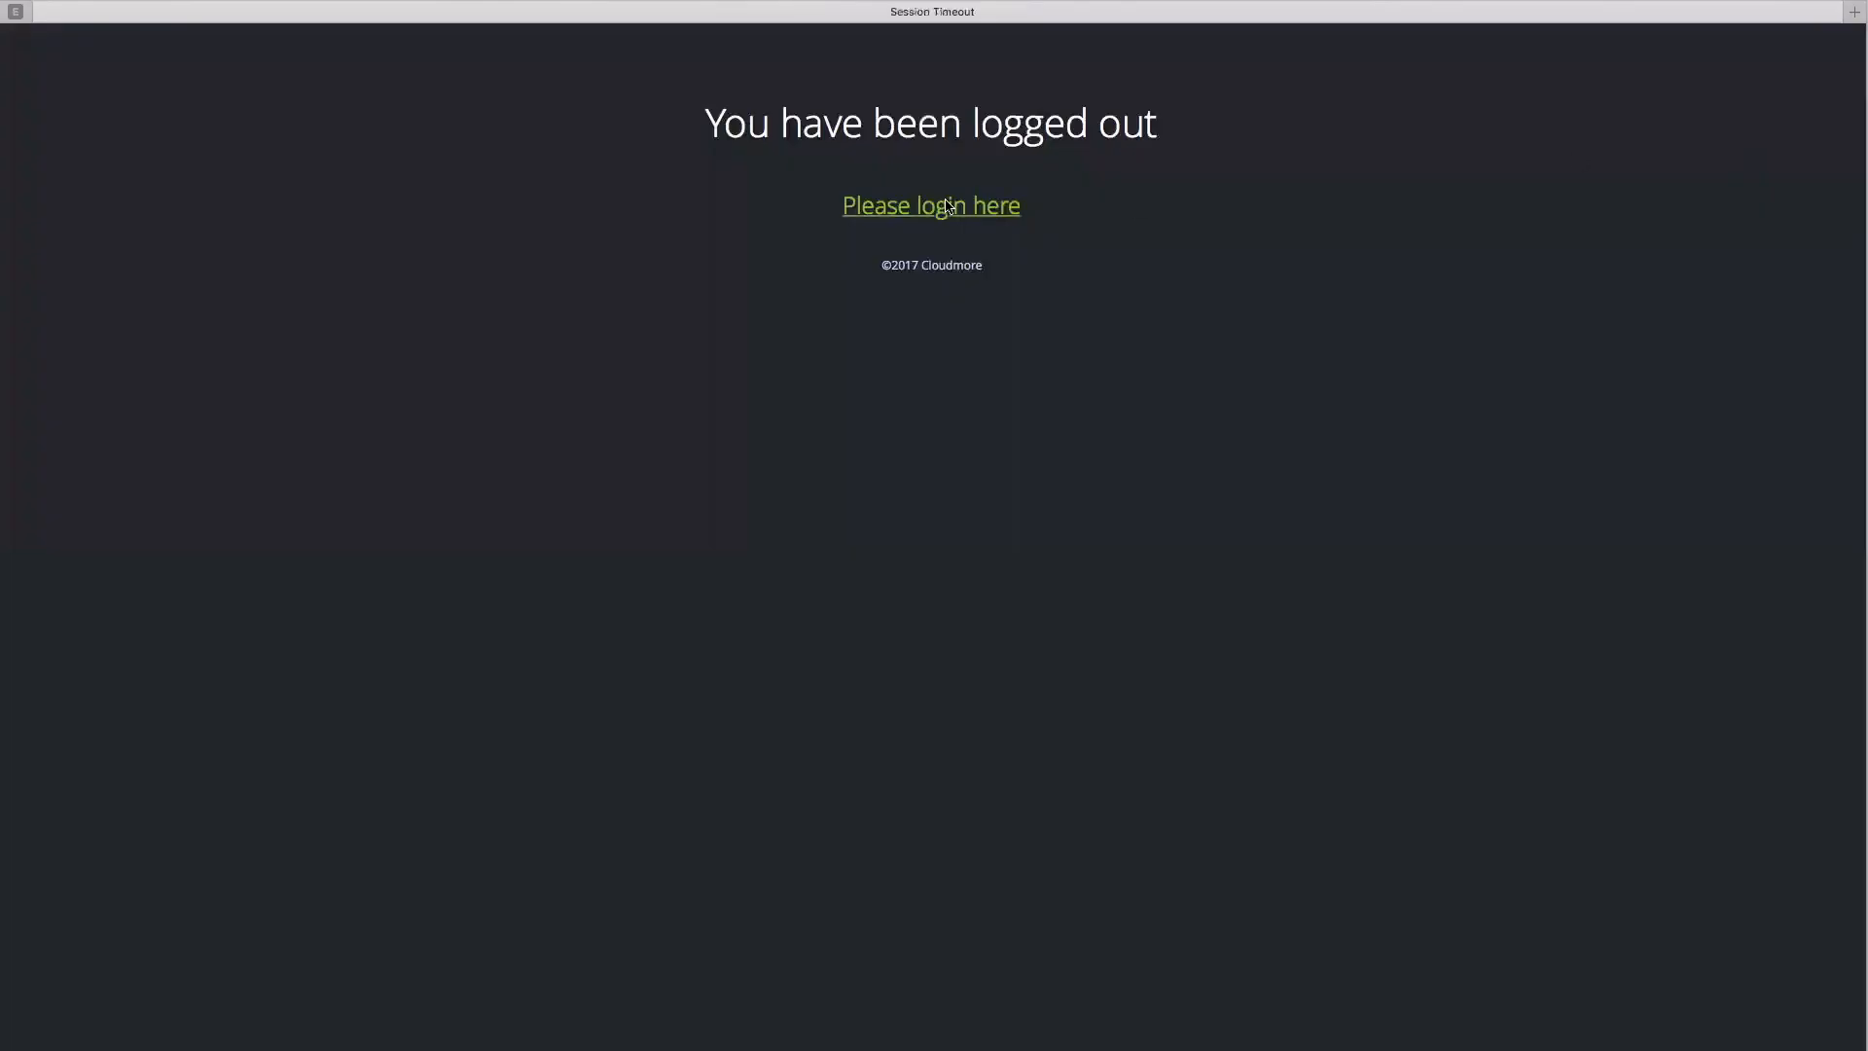
left_click(946, 201)
key("Return")
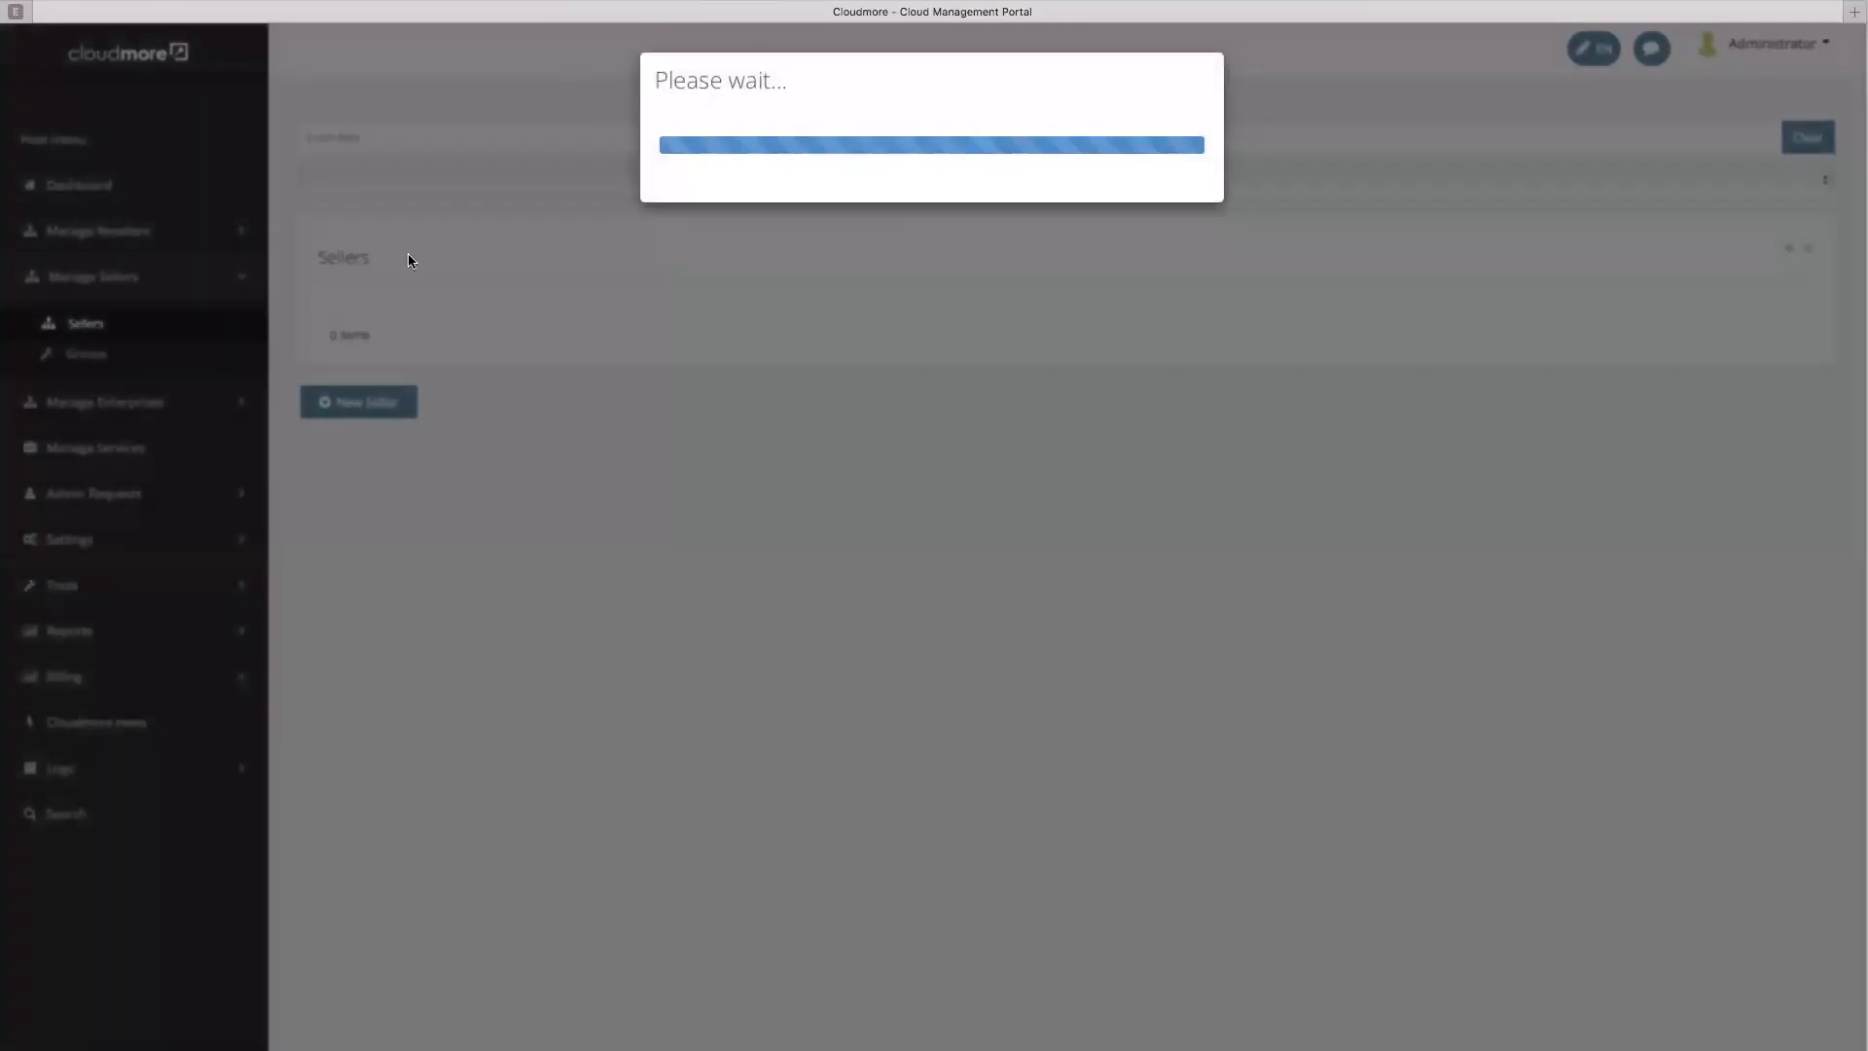
Filter the Sellers list for 'sales' and open Seller Sales Demo
left_click(504, 131)
type("sales")
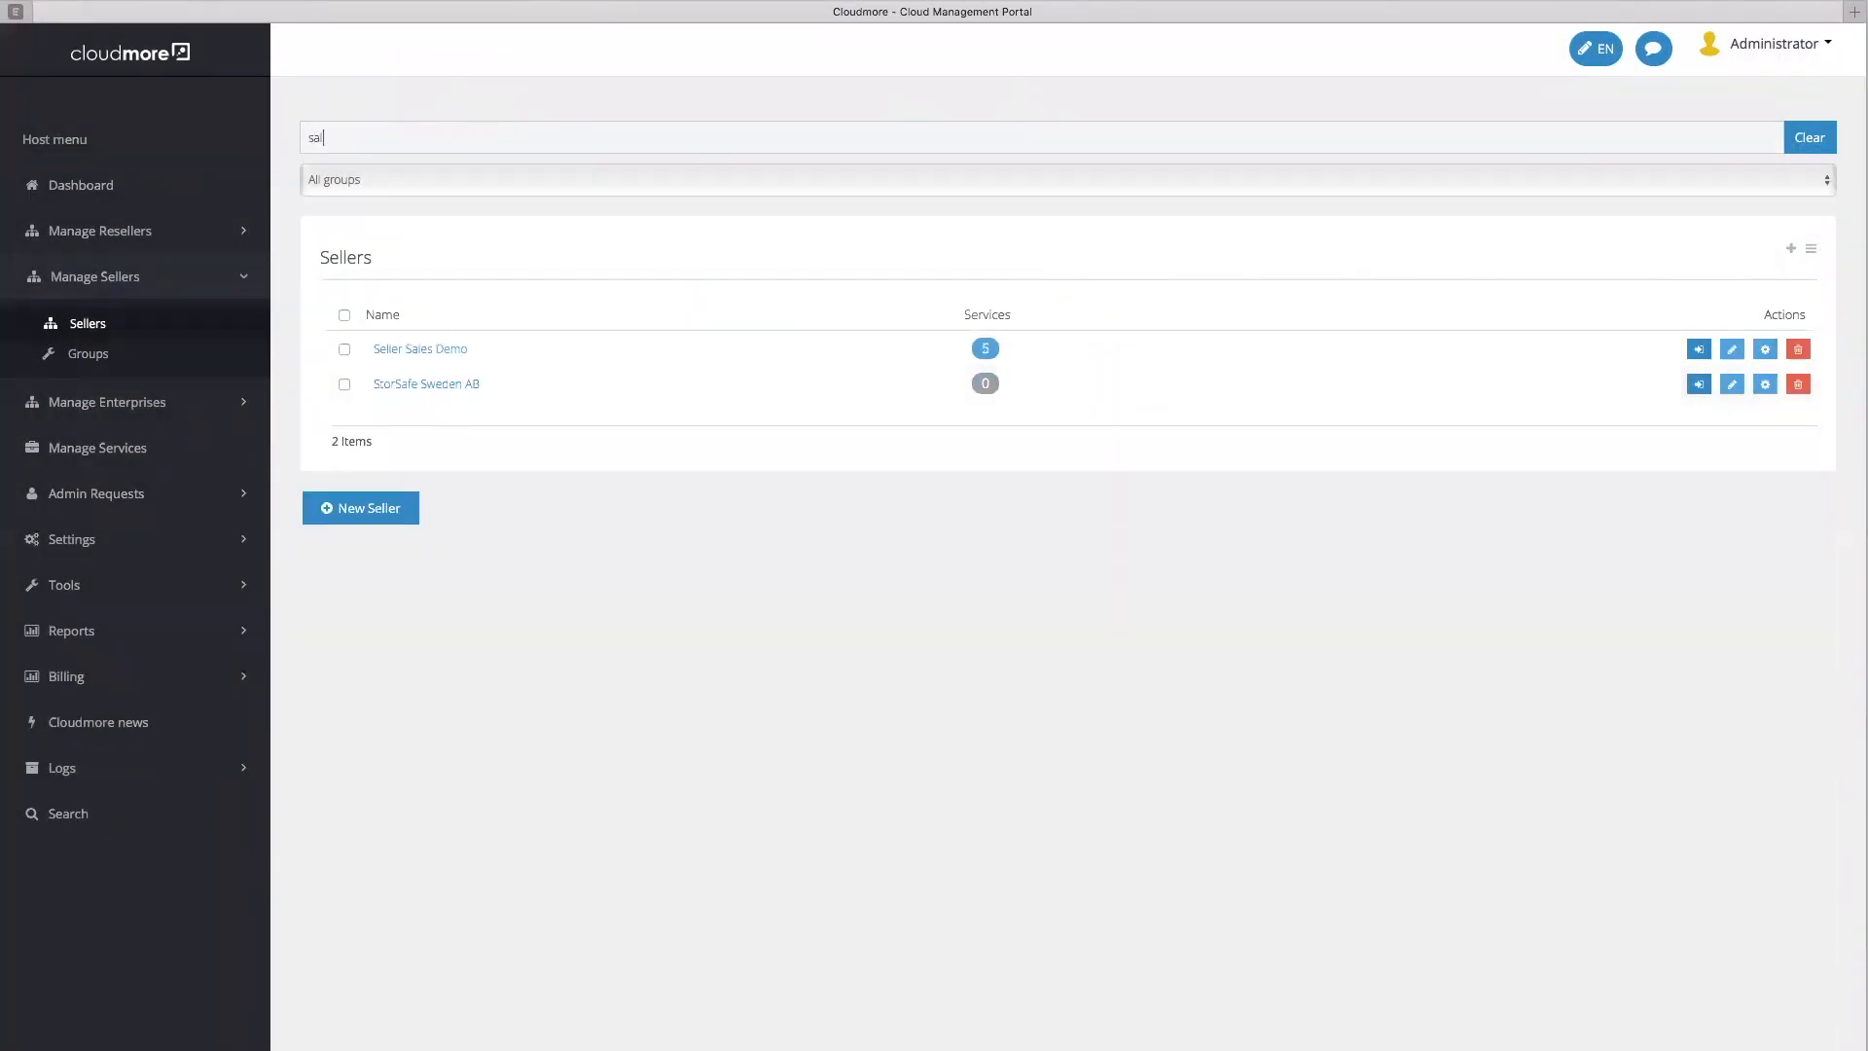
left_click(425, 347)
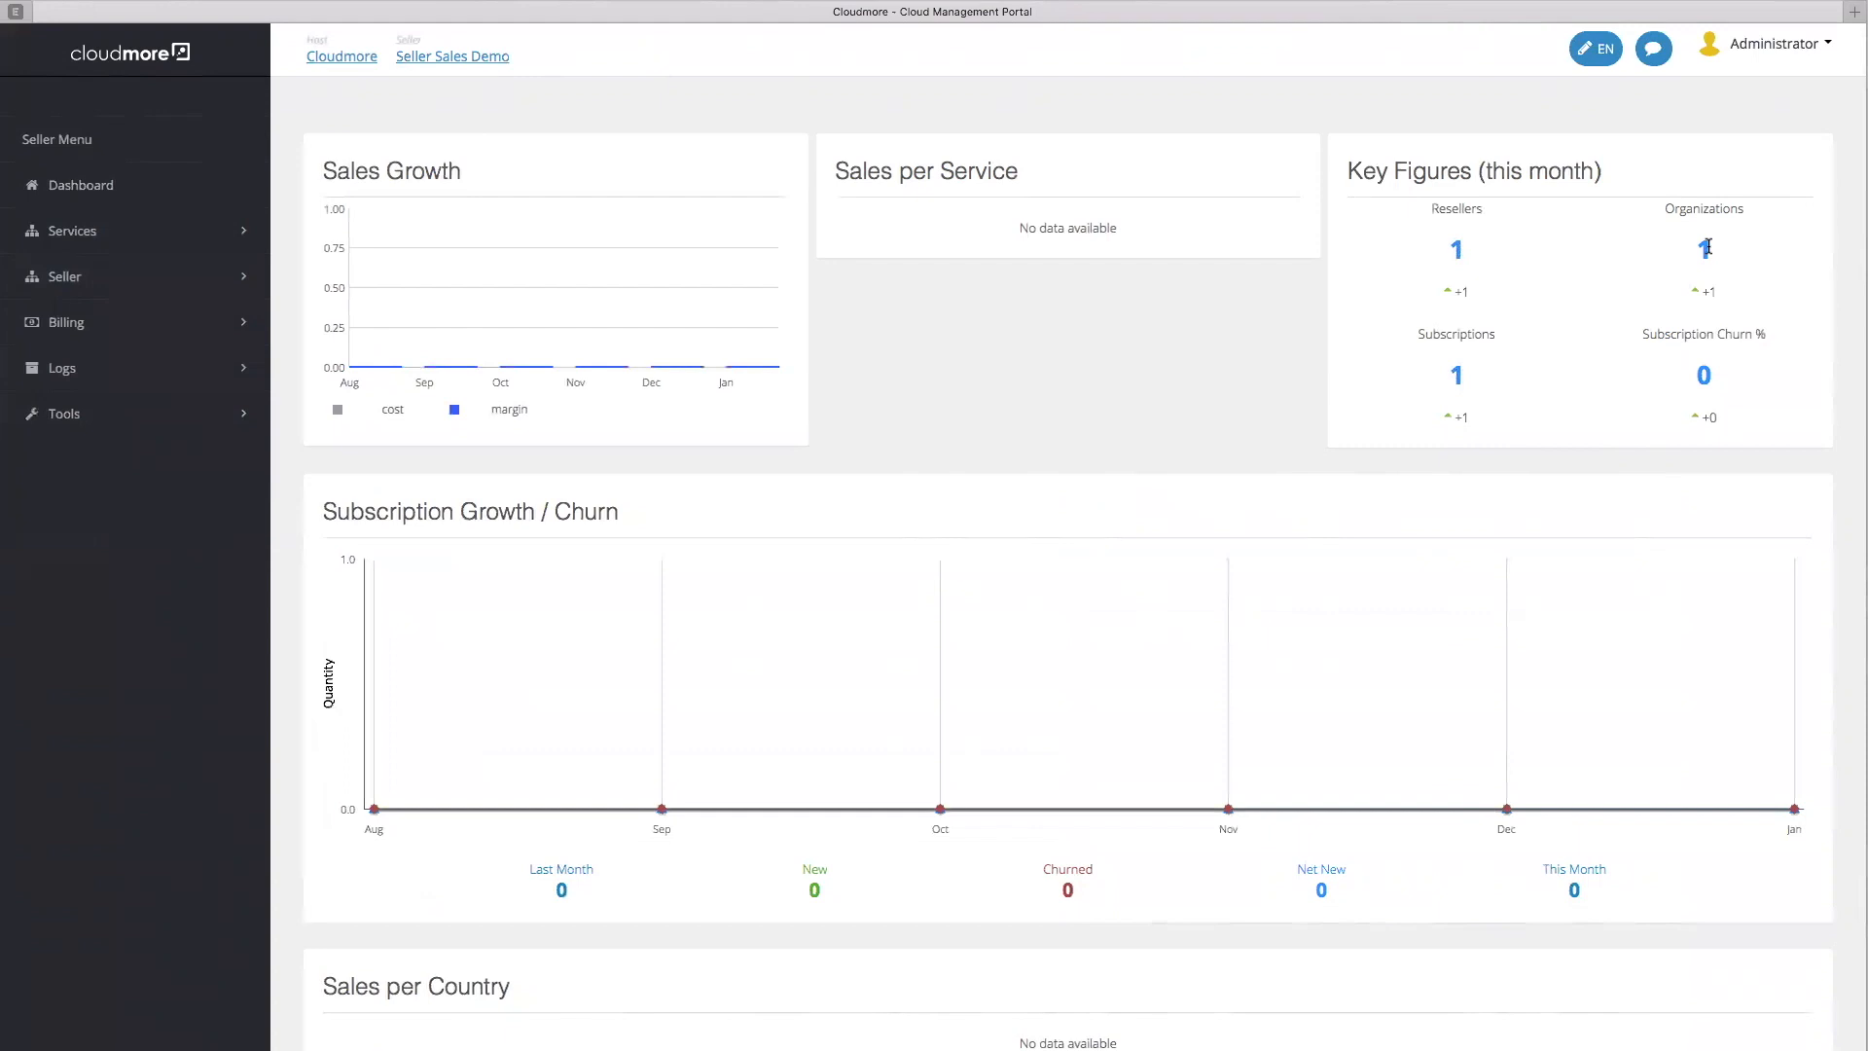
left_click(92, 236)
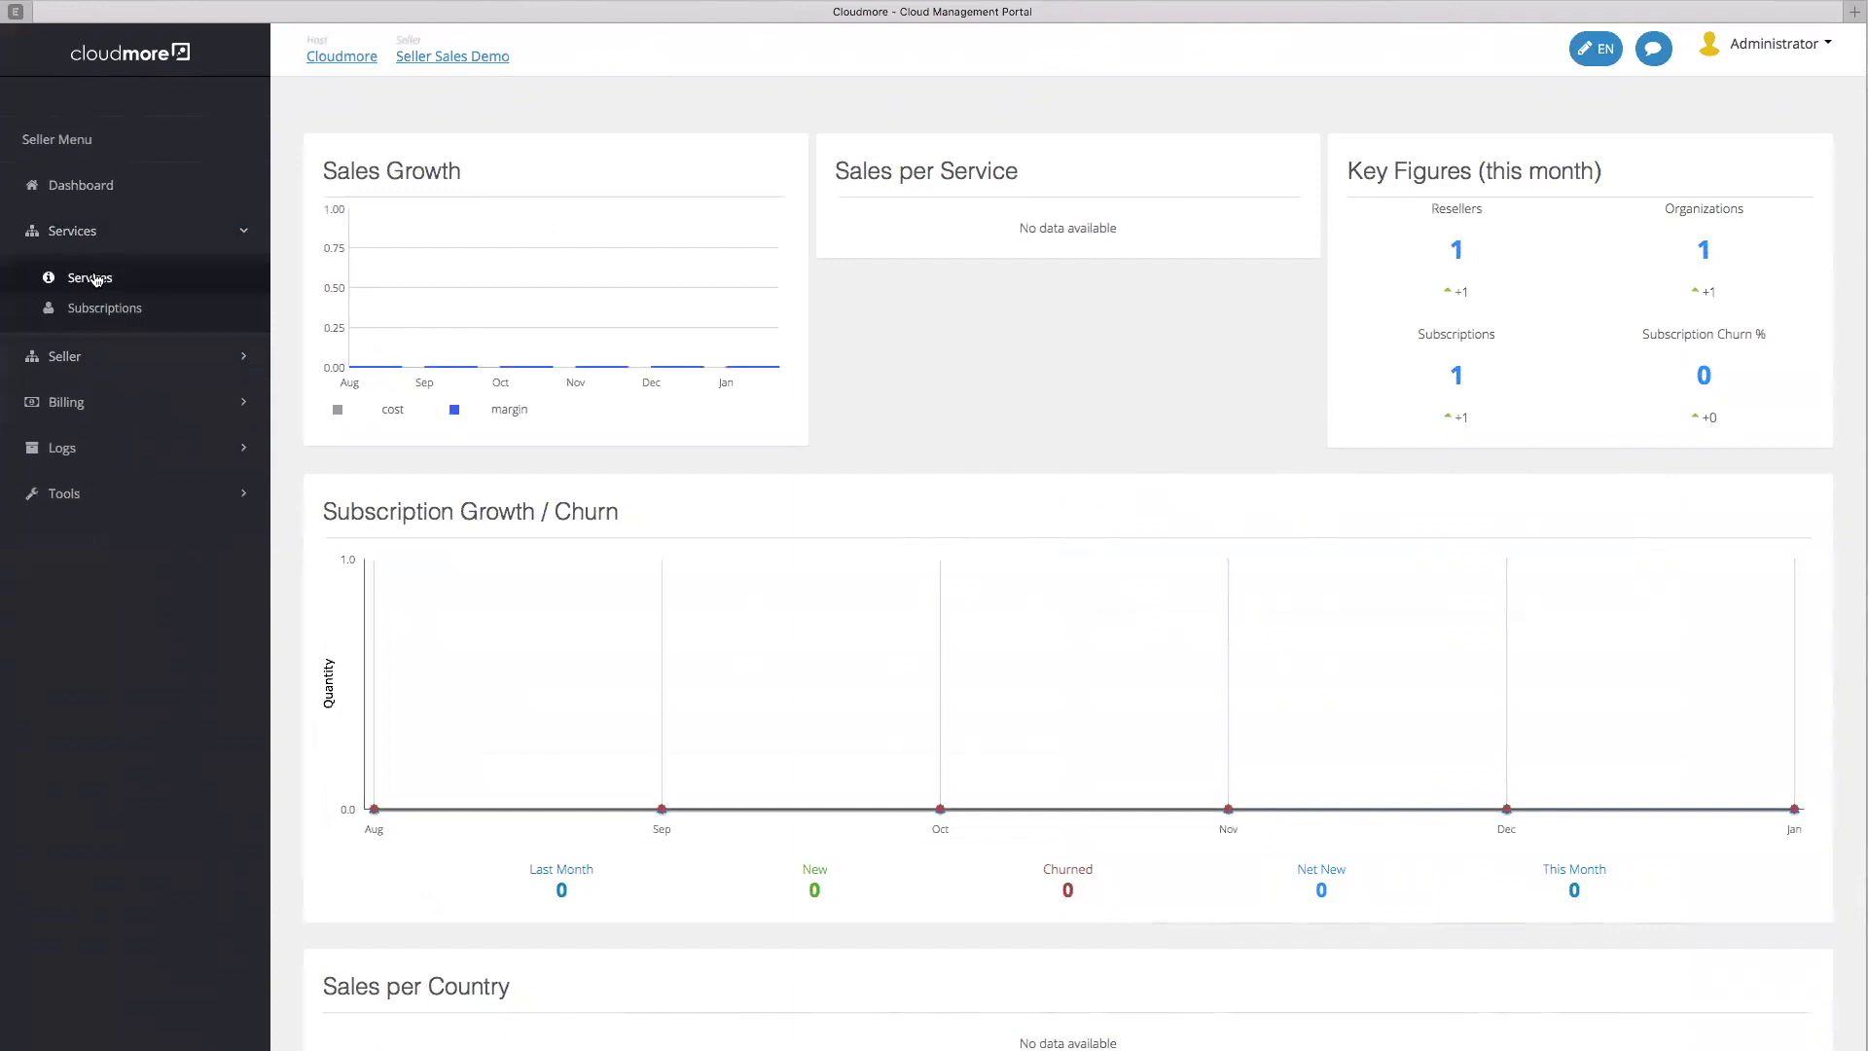
left_click(92, 278)
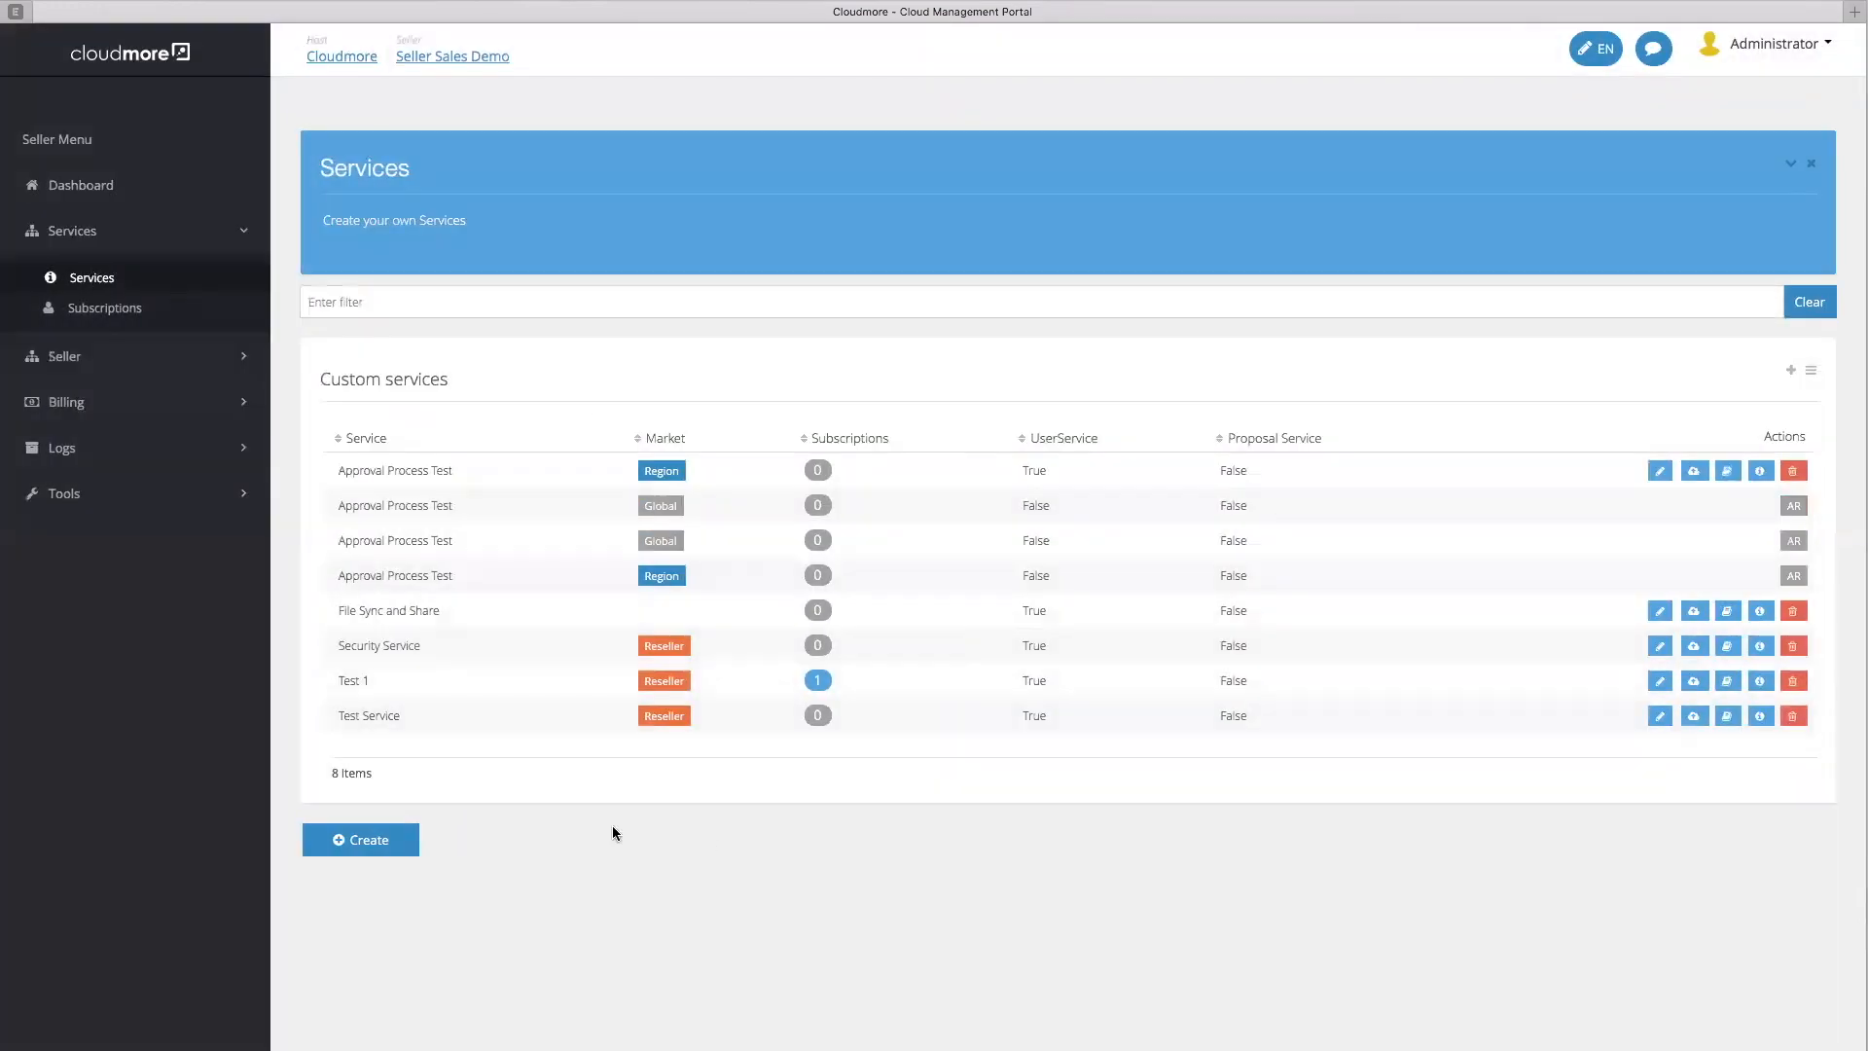
left_click(818, 647)
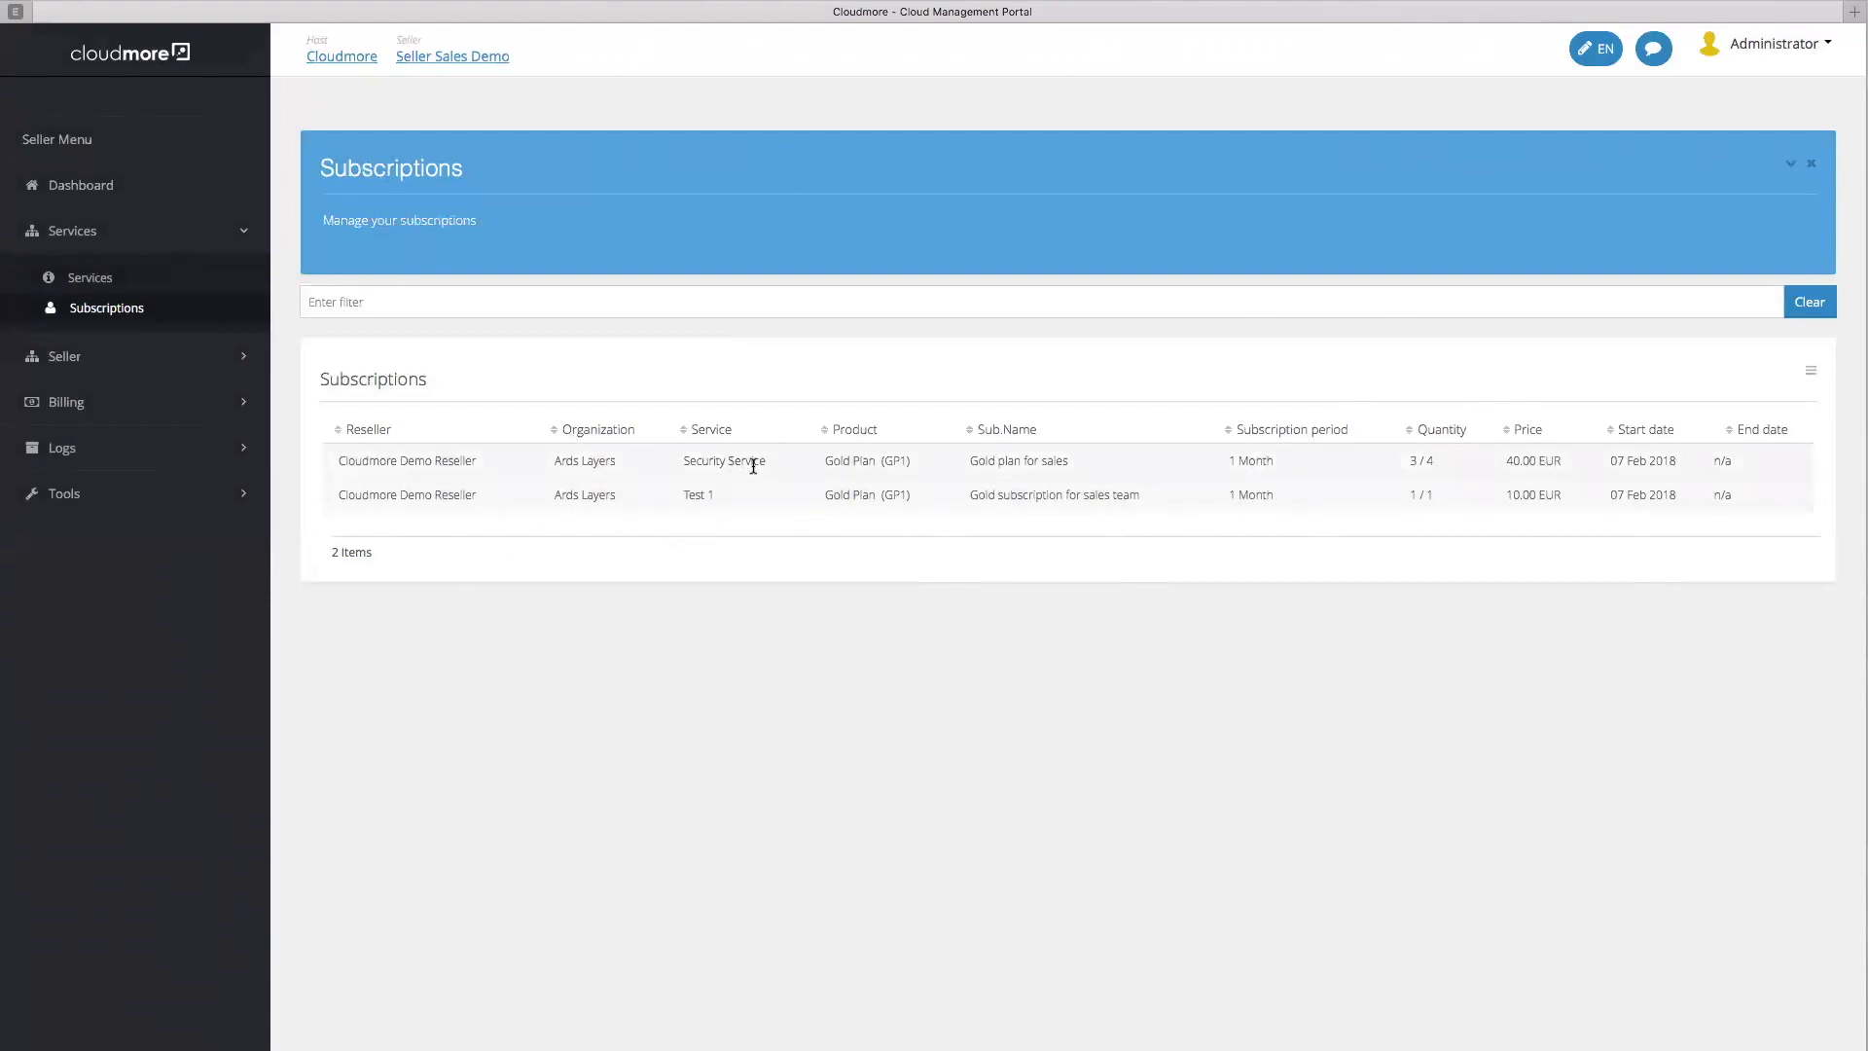
left_click_drag(773, 461, 707, 462)
left_click_drag(341, 461, 1777, 472)
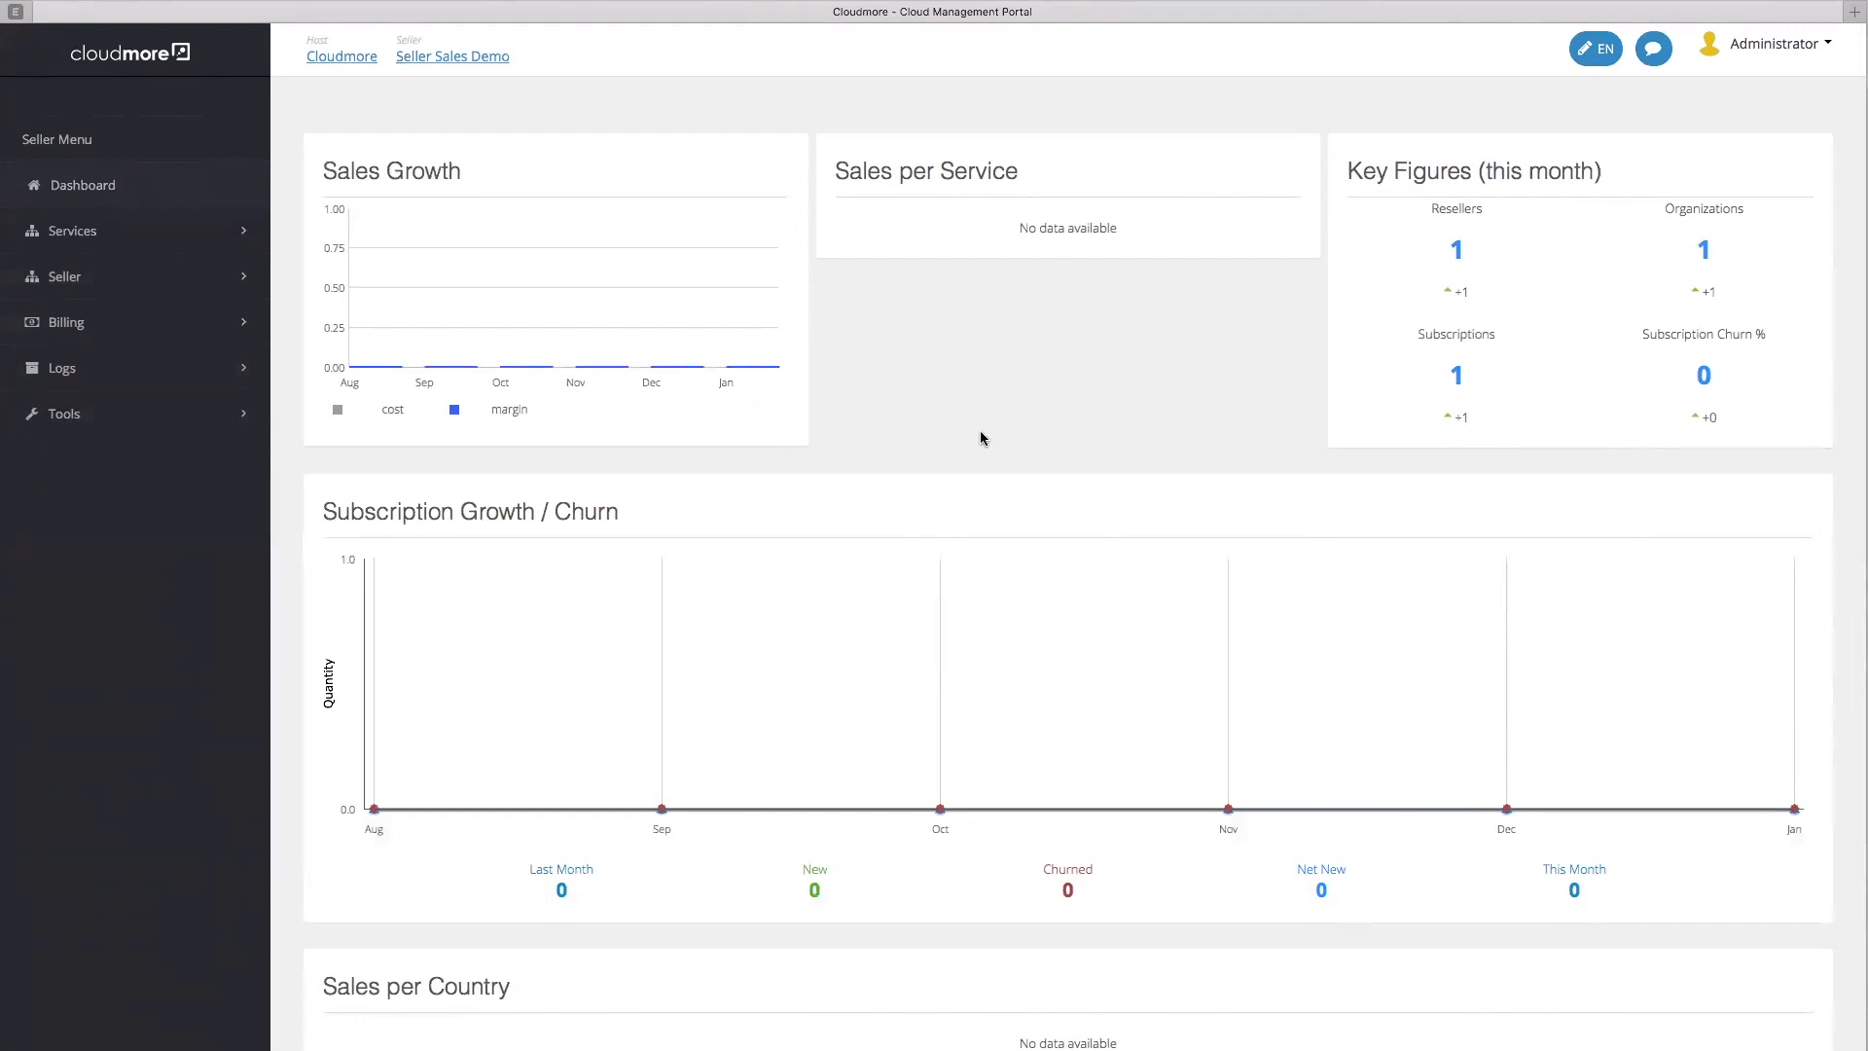
scroll(1082, 357, "down", 2)
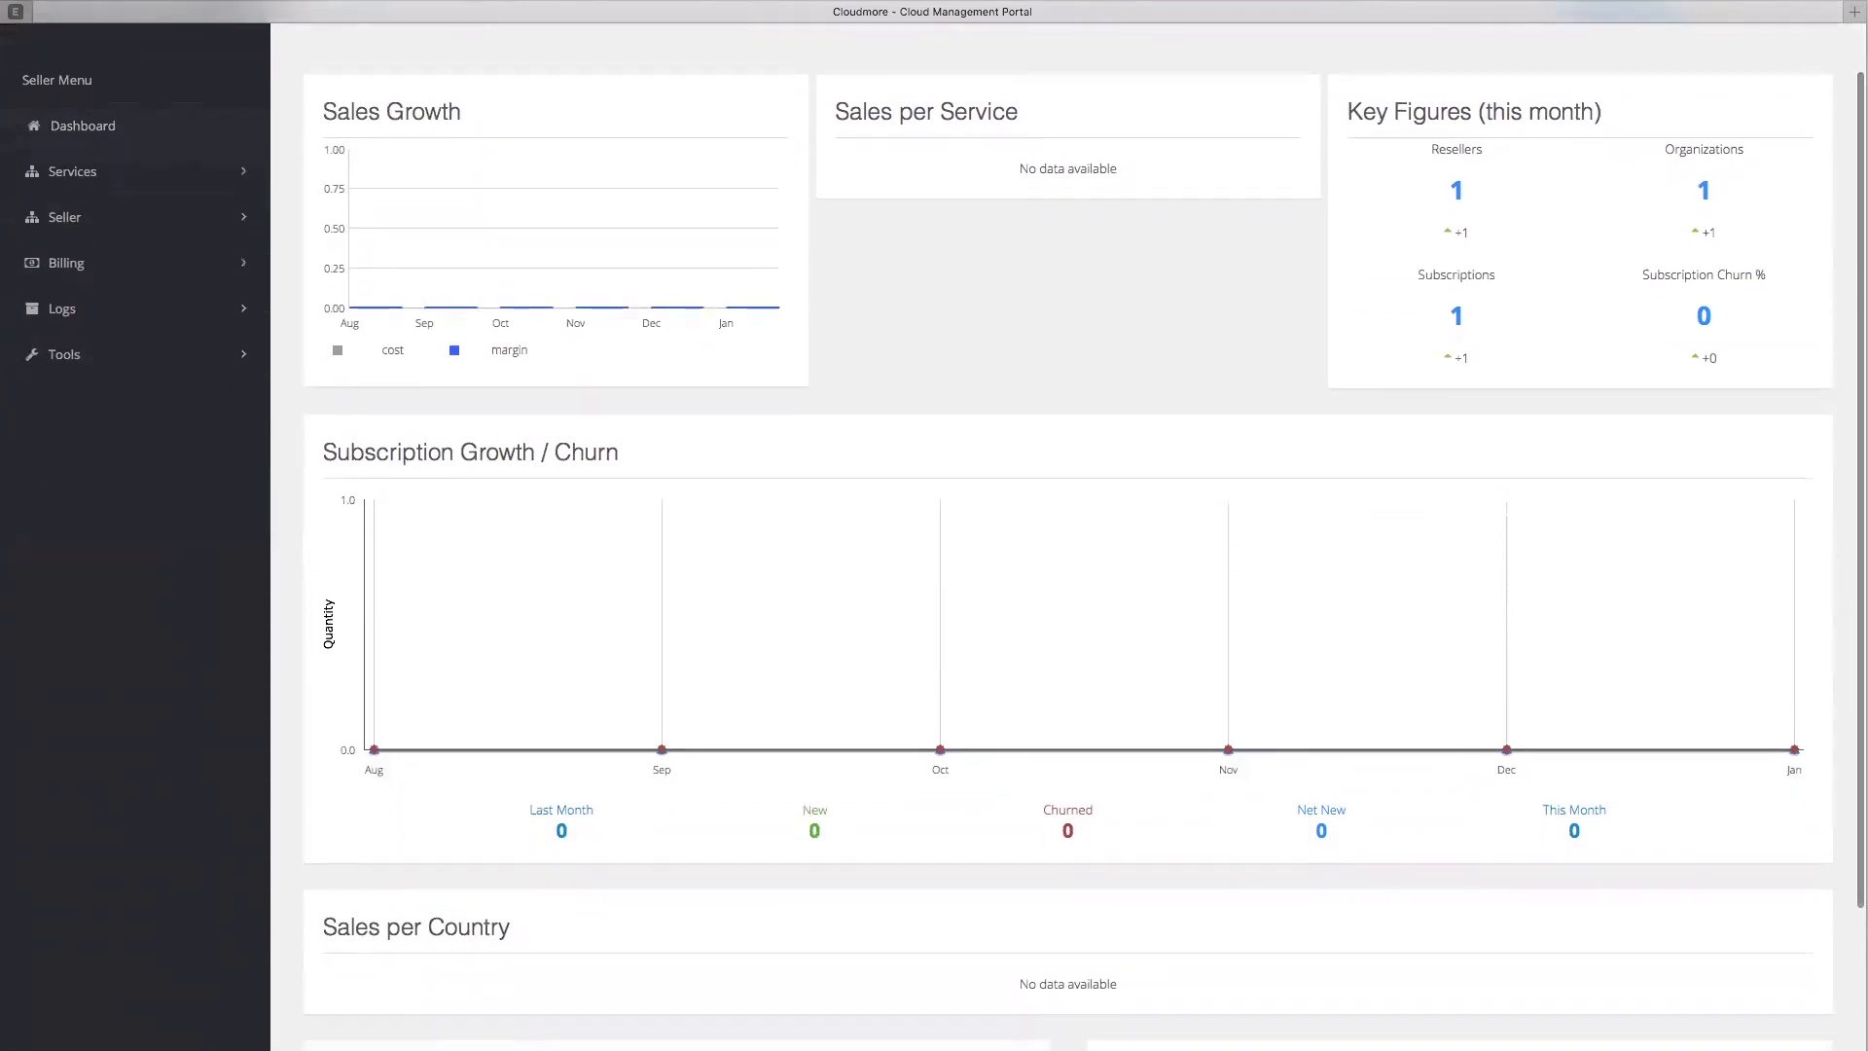